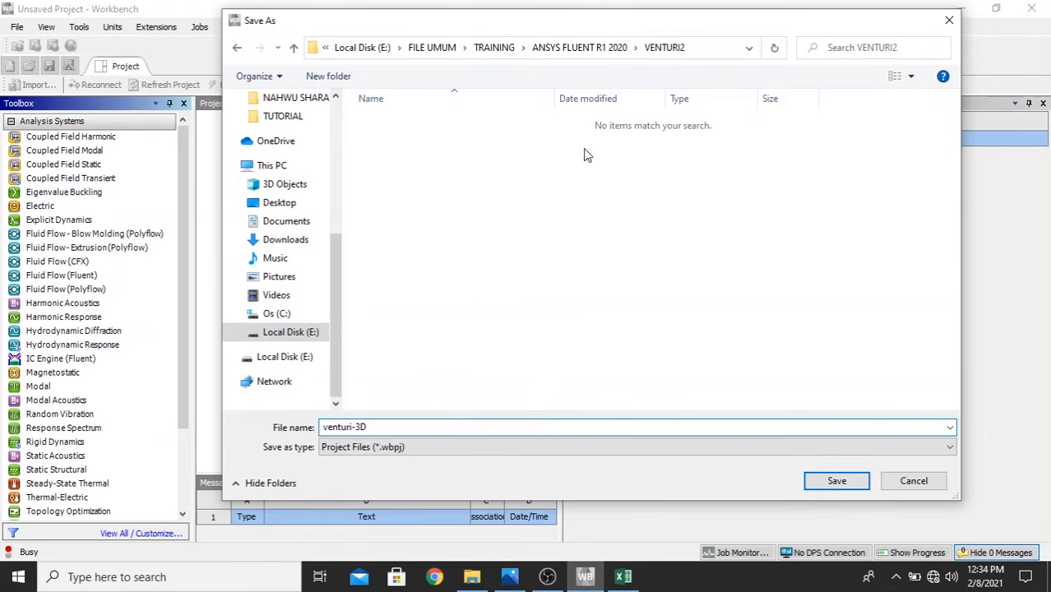
# - Save the project as venturi-3D in the VENTURI2 folder and add a Fluid Flow (Fluent) analysis system to the schematic
pyautogui.click(843, 482)
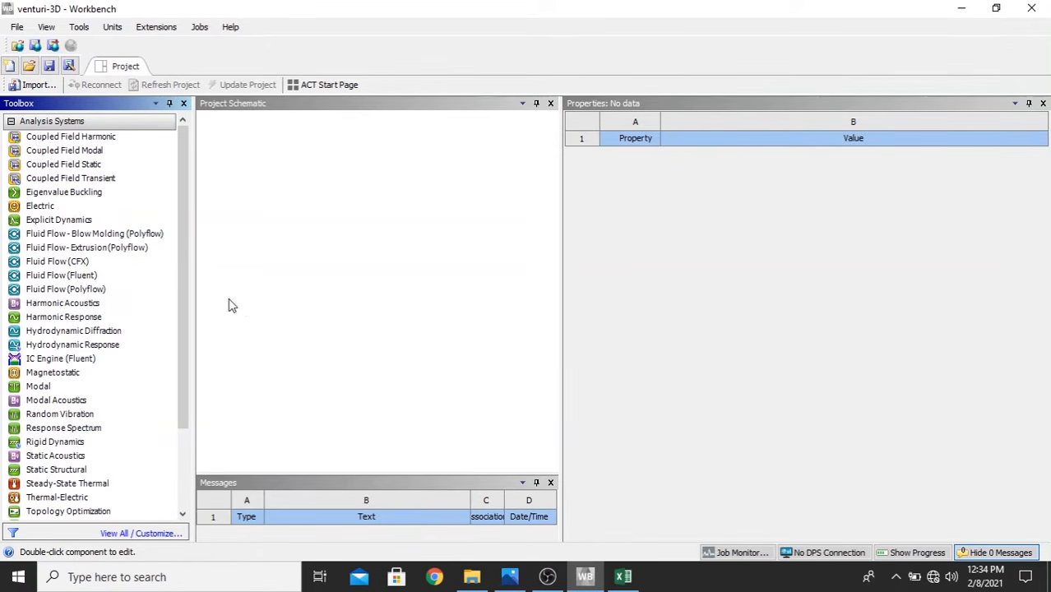
pyautogui.moveTo(178, 327); pyautogui.dragTo(160, 360)
pyautogui.scroll(3, 160, 360)
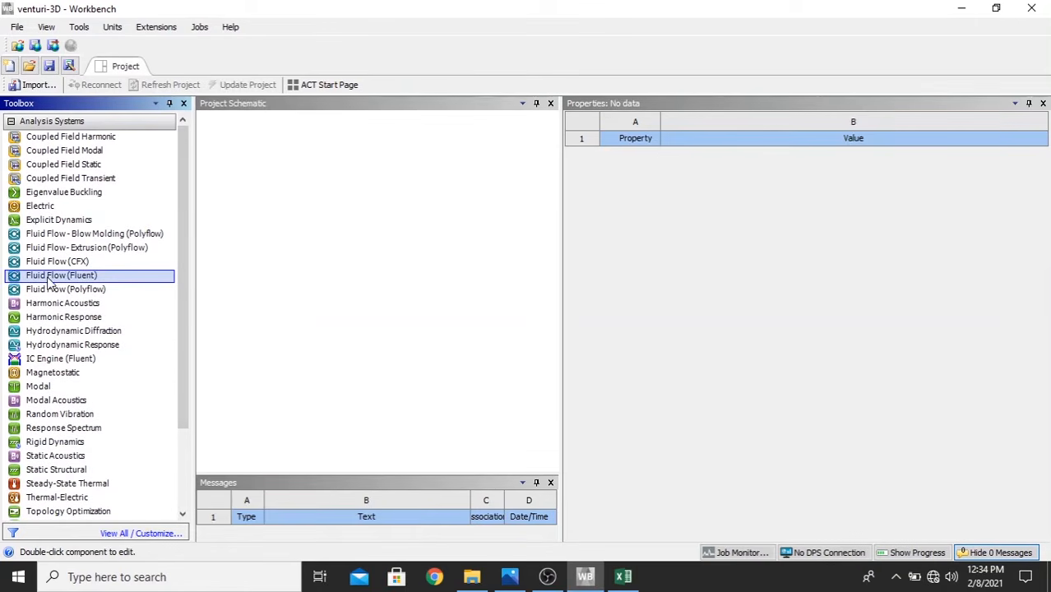
pyautogui.moveTo(41, 281); pyautogui.dragTo(296, 179)
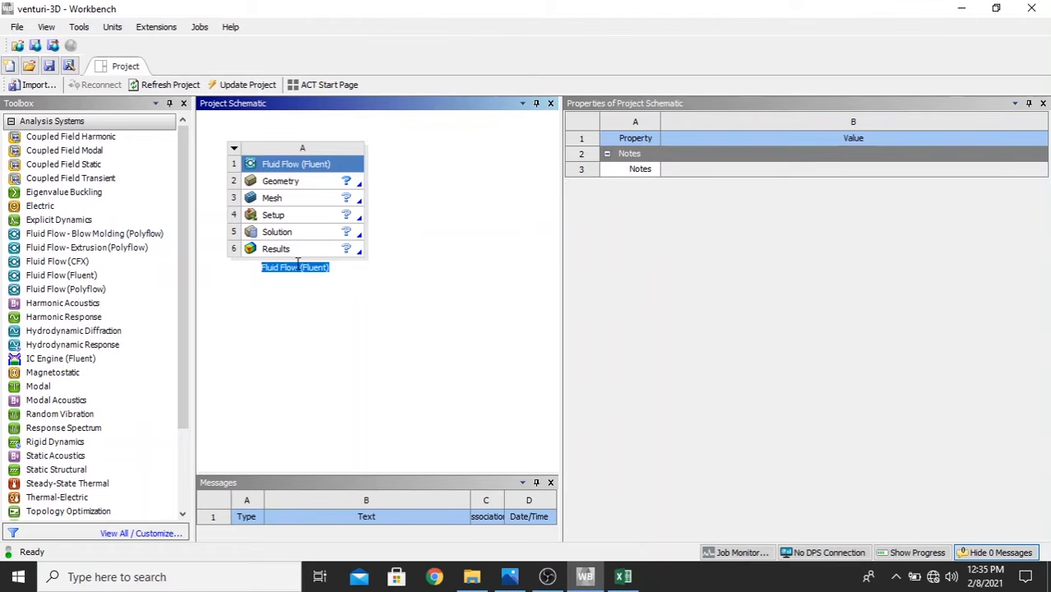
# - Name the new Fluid Flow (Fluent) system venturi_3d
pyautogui.write('v')
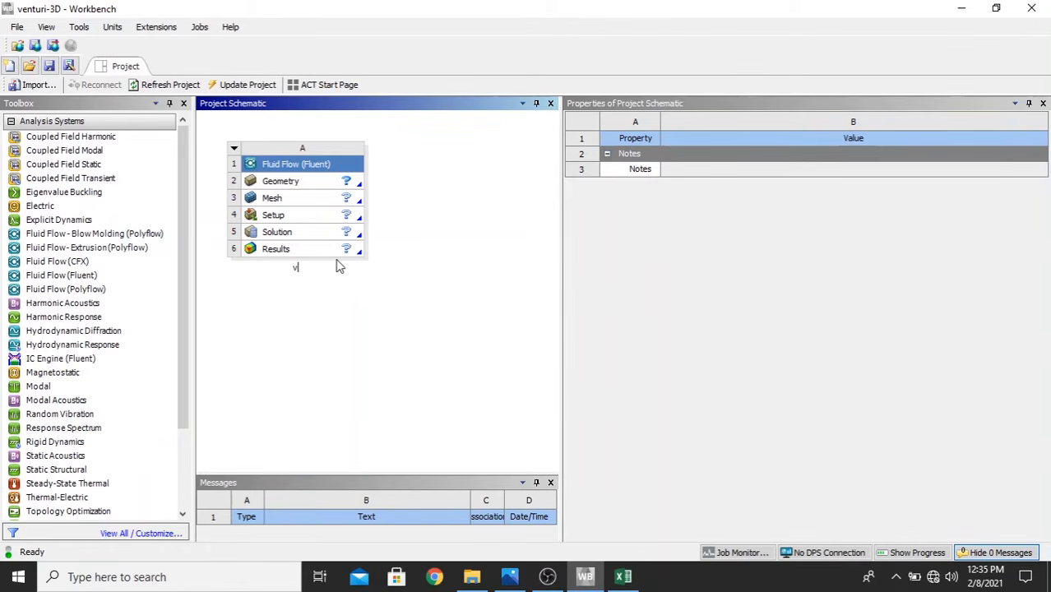
pyautogui.write('enturi_3d')
pyautogui.press('Return')
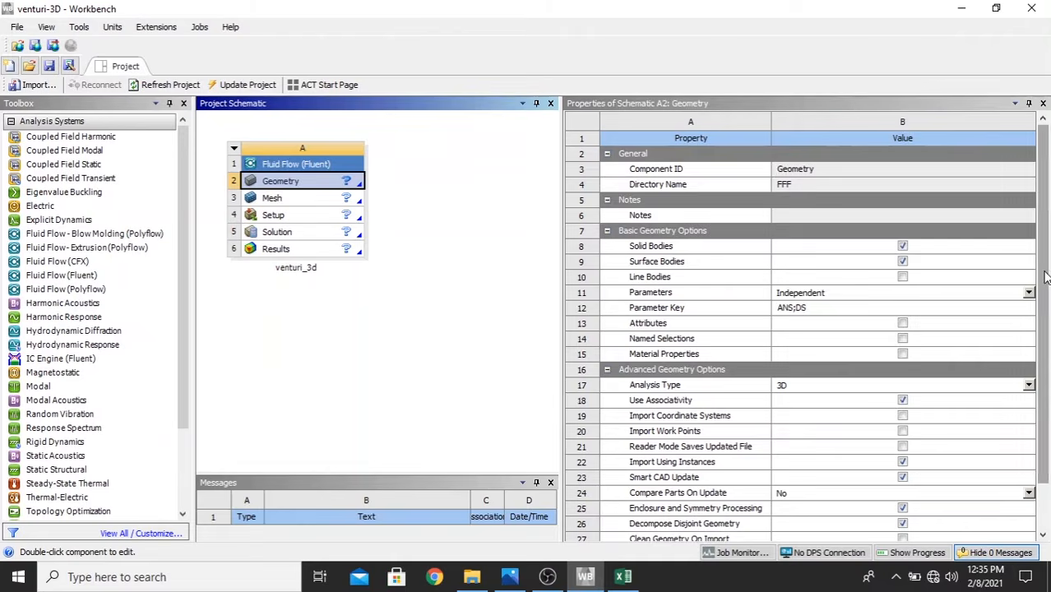
# - Review the Analysis Type choices in the Geometry cell's advanced options and look at the dimensioned venturi drawing
pyautogui.scroll(-1, 1020, 379)
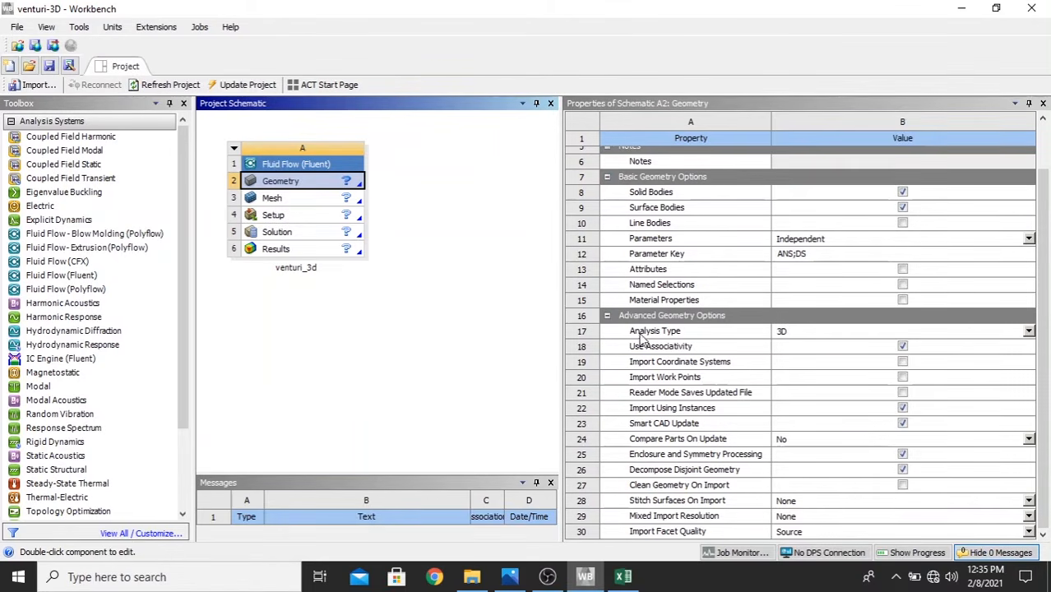
pyautogui.click(890, 332)
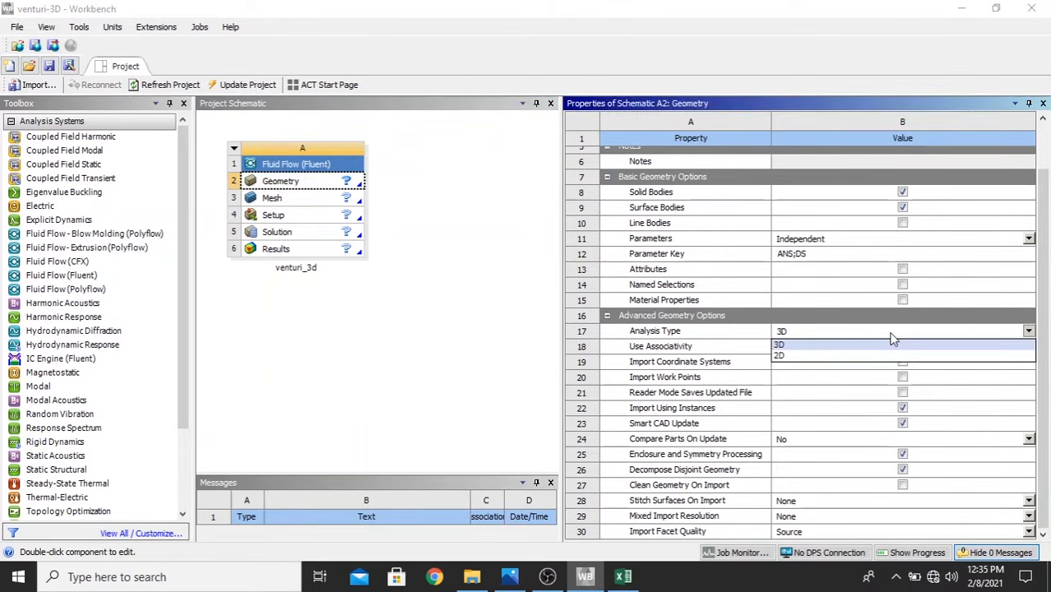
pyautogui.hotkey('alt', 'Tab')
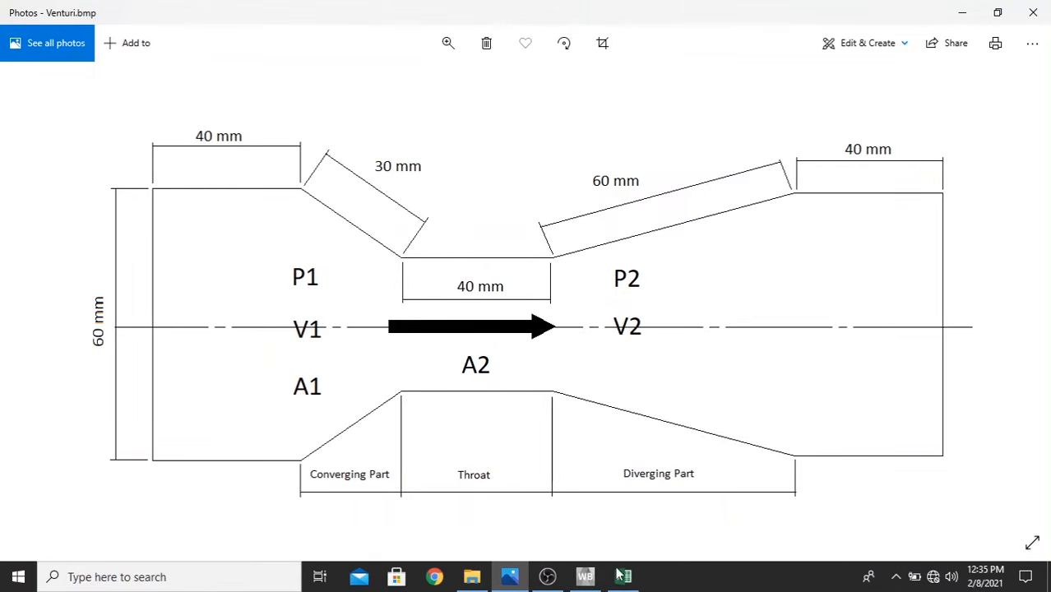
pyautogui.click(584, 576)
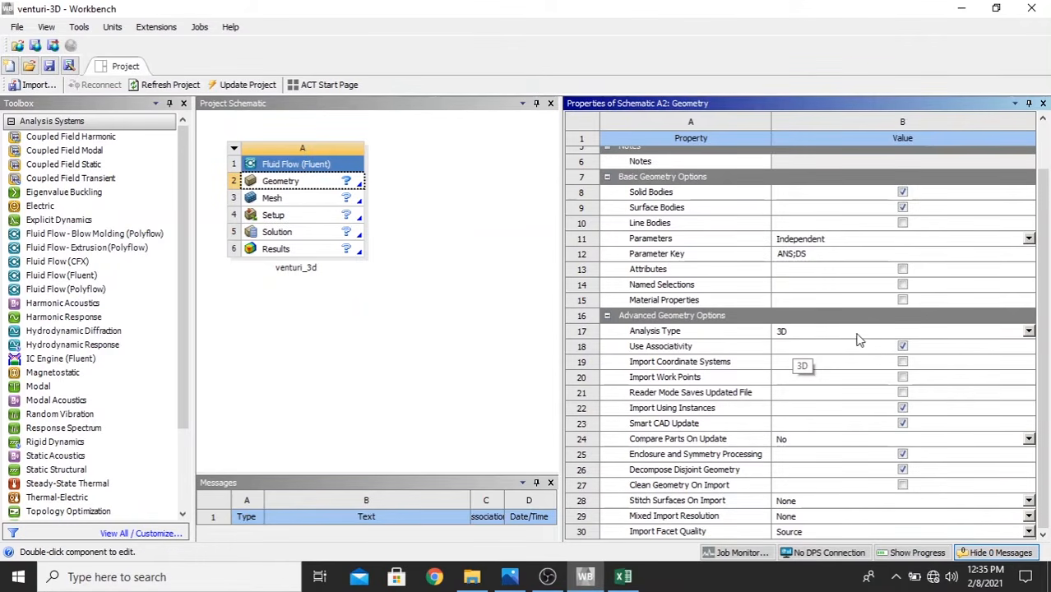
pyautogui.click(959, 337)
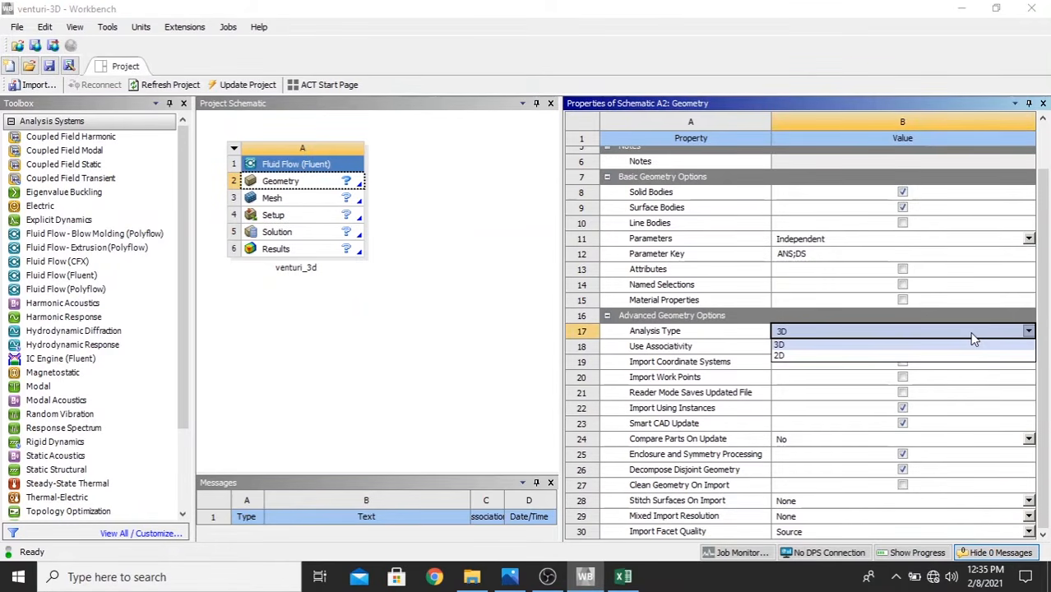
pyautogui.hotkey('alt', 'Tab')
pyautogui.click(587, 576)
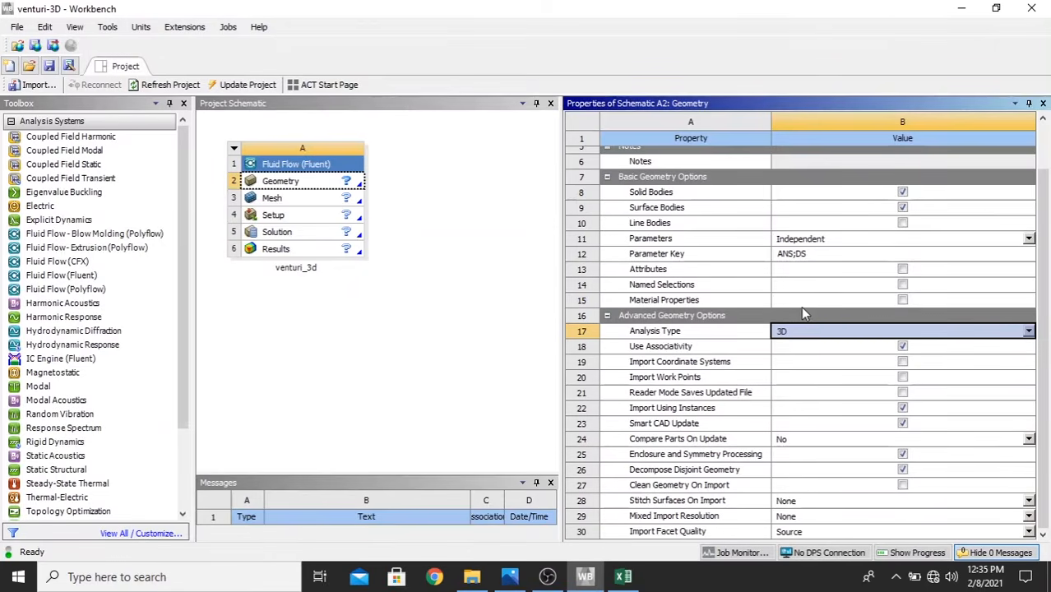
pyautogui.click(433, 313)
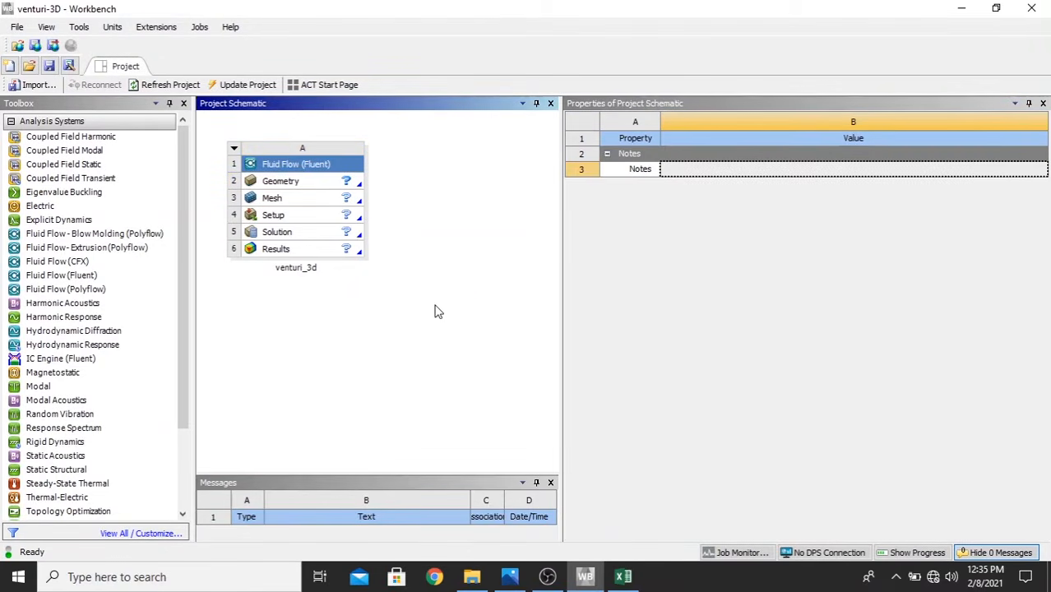
# - Create a new DesignModeler geometry for the Geometry cell and dismiss the licence message
pyautogui.click(308, 182)
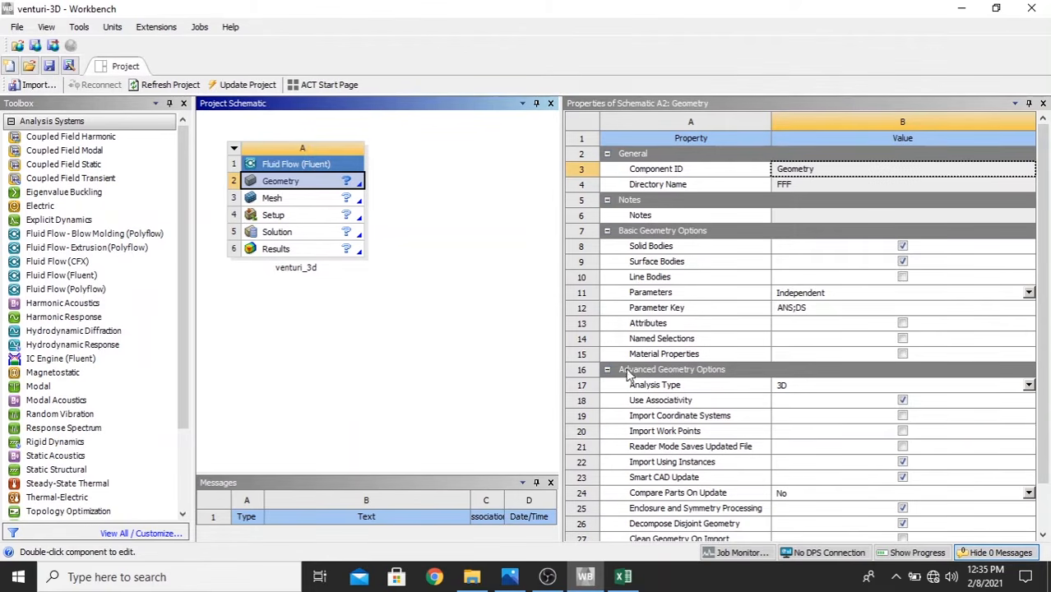
pyautogui.rightClick(317, 186)
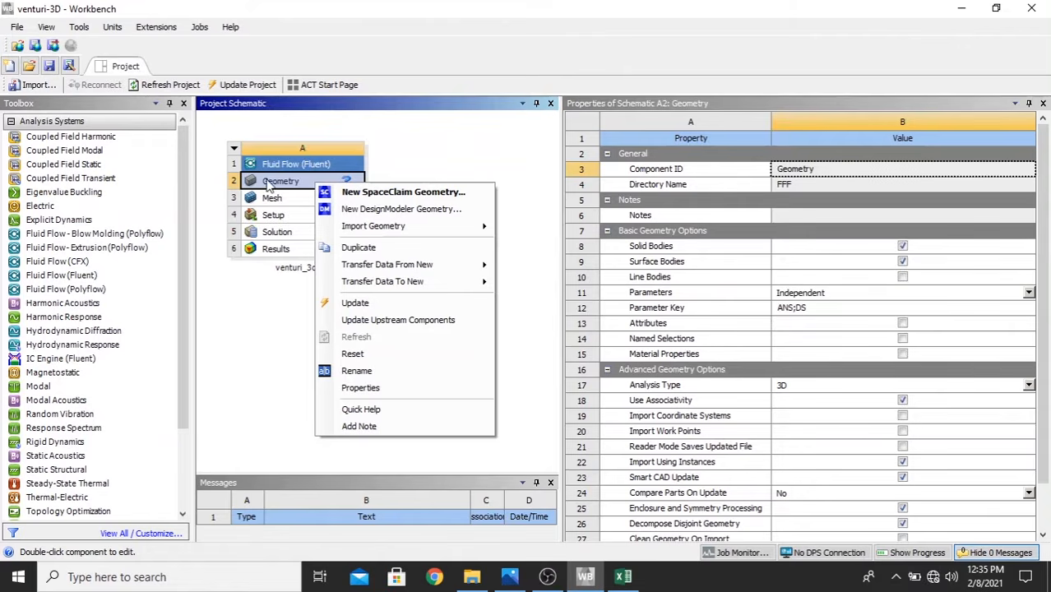
pyautogui.click(401, 210)
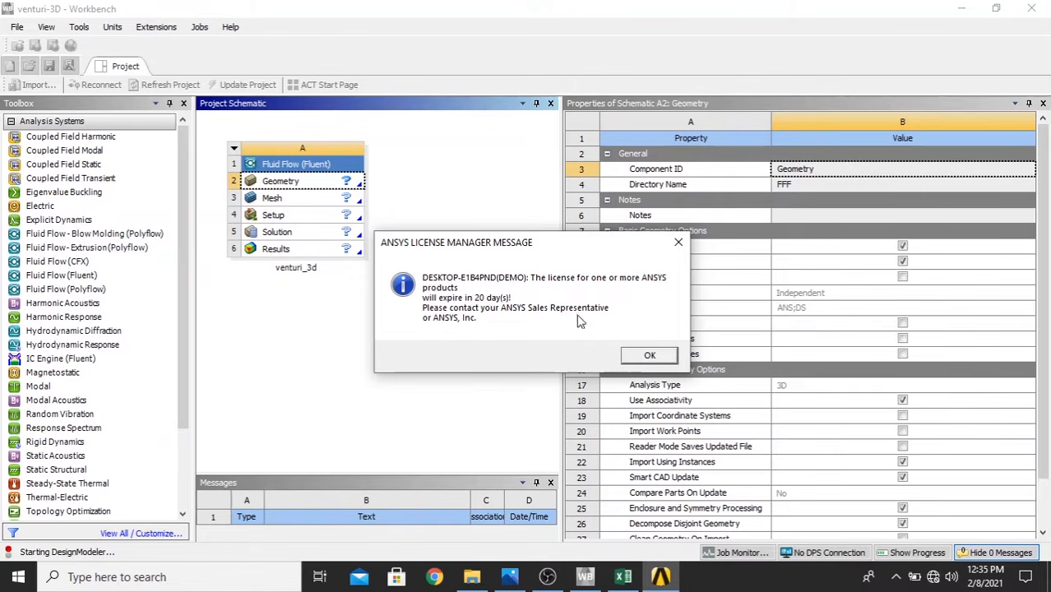
pyautogui.click(650, 356)
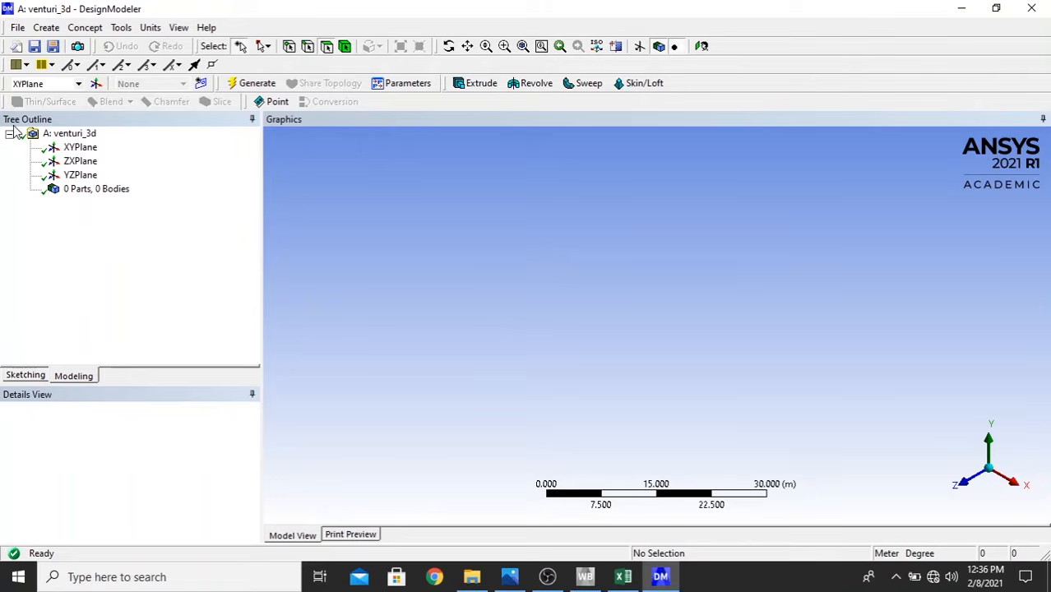
# - Orient the view to face the XY plane and set the length unit to Millimeter
pyautogui.rightClick(76, 148)
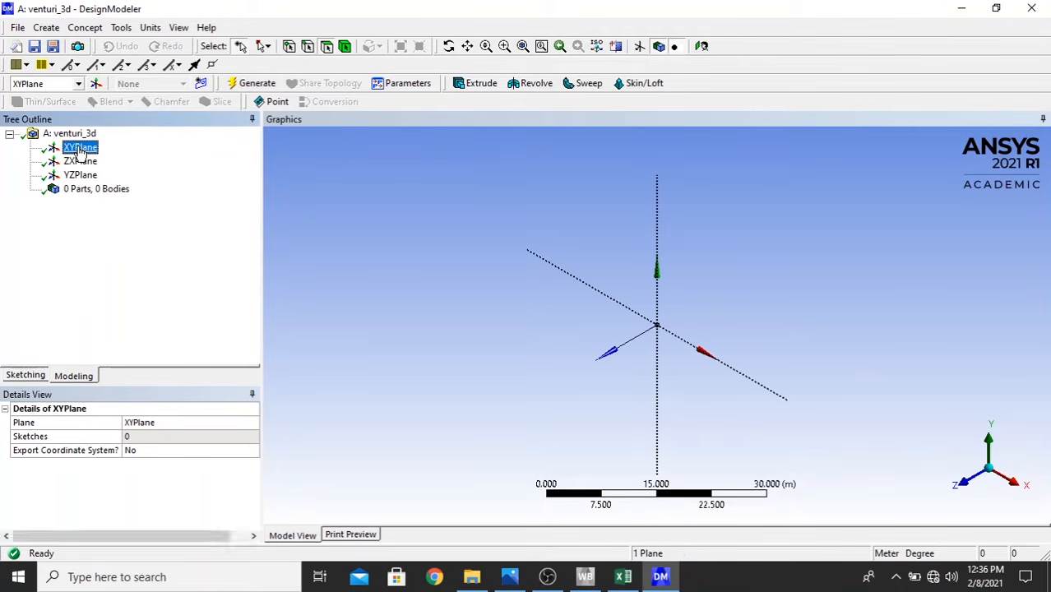
pyautogui.click(188, 222)
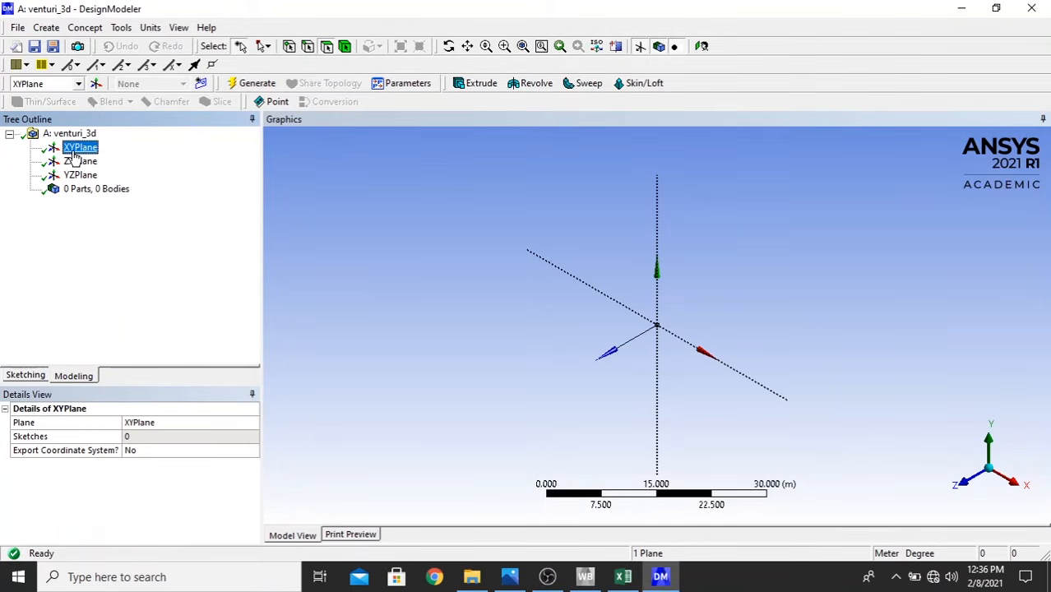
pyautogui.rightClick(76, 151)
pyautogui.click(115, 161)
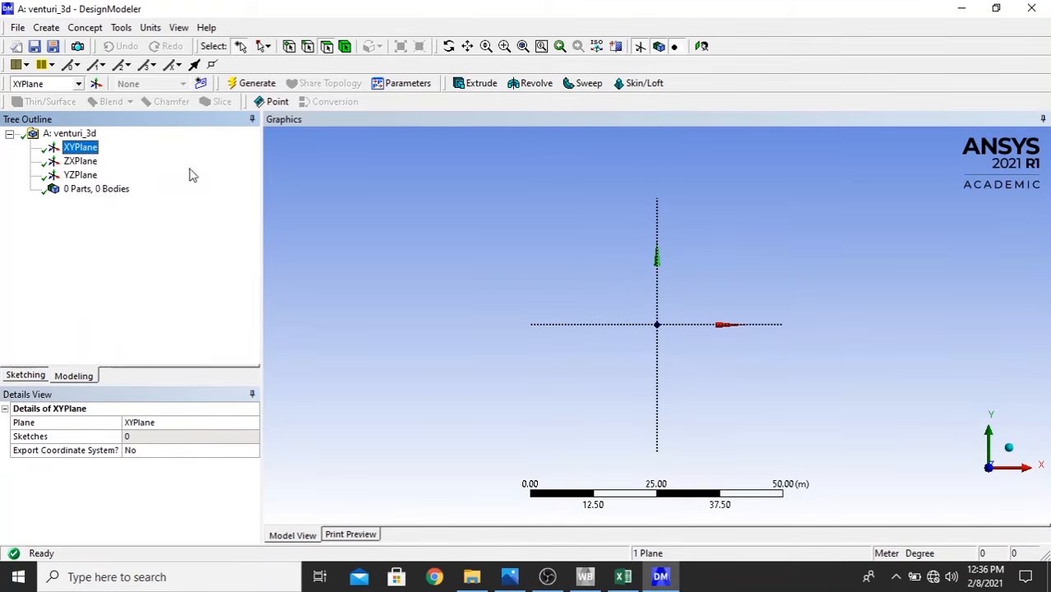
pyautogui.click(150, 28)
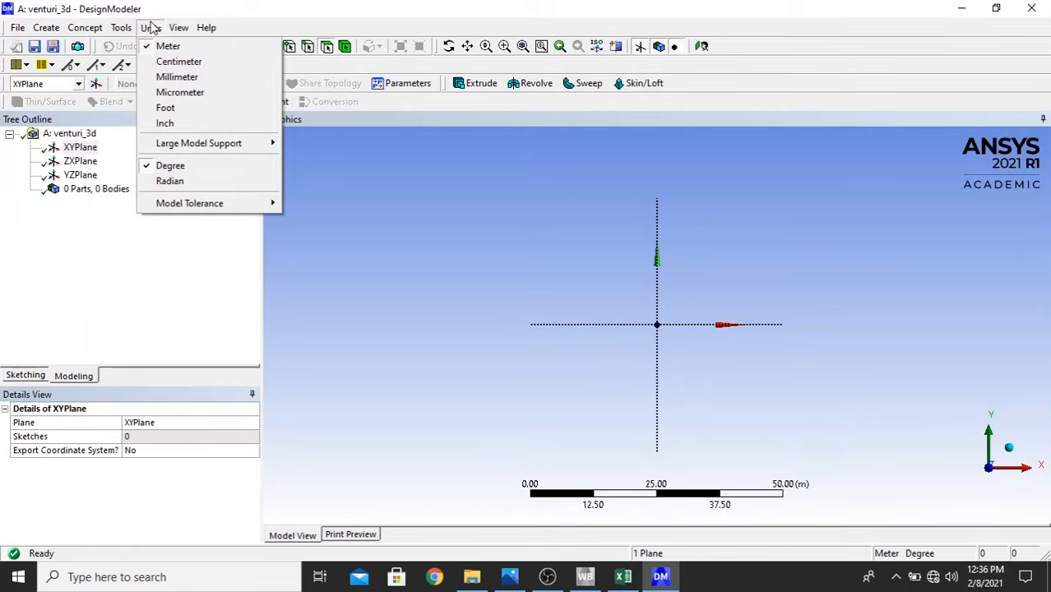
pyautogui.click(183, 75)
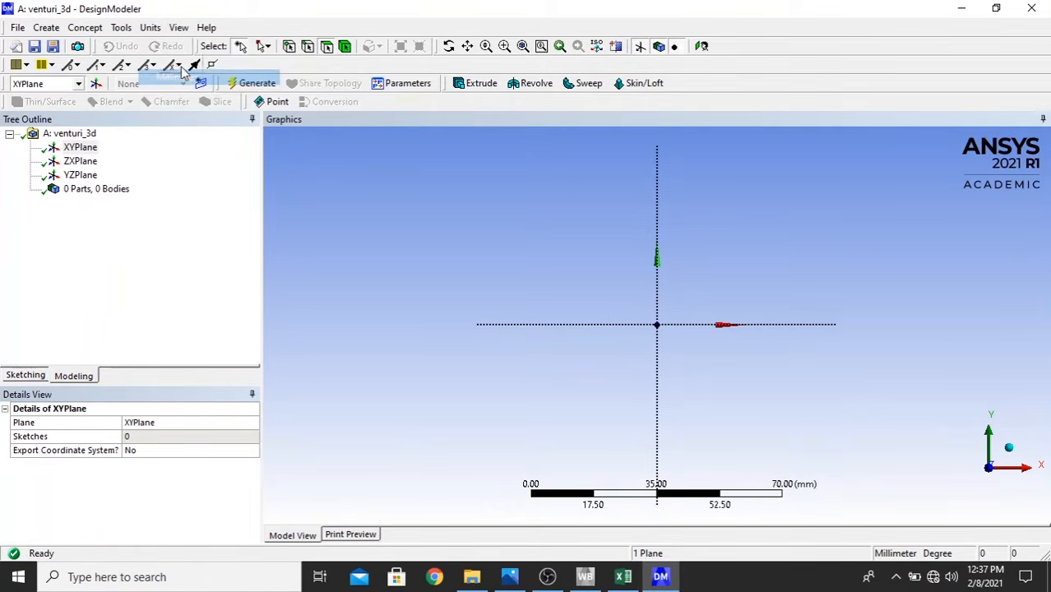
# - Sketch a vertical line about 57 mm long on the XY plane, from the origin up along the Y axis
pyautogui.click(27, 375)
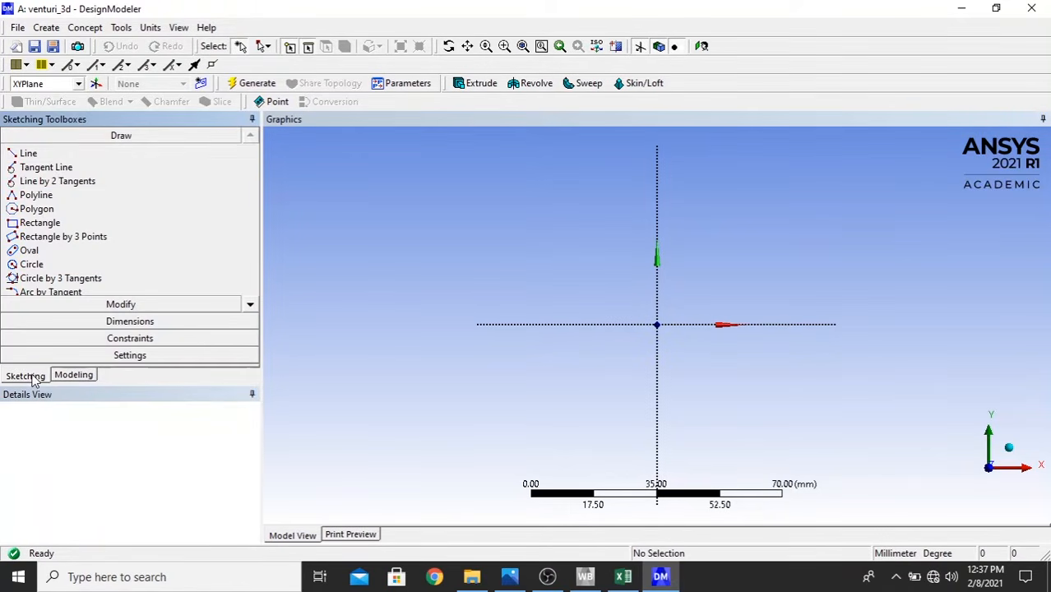
pyautogui.scroll(-1, 653, 270)
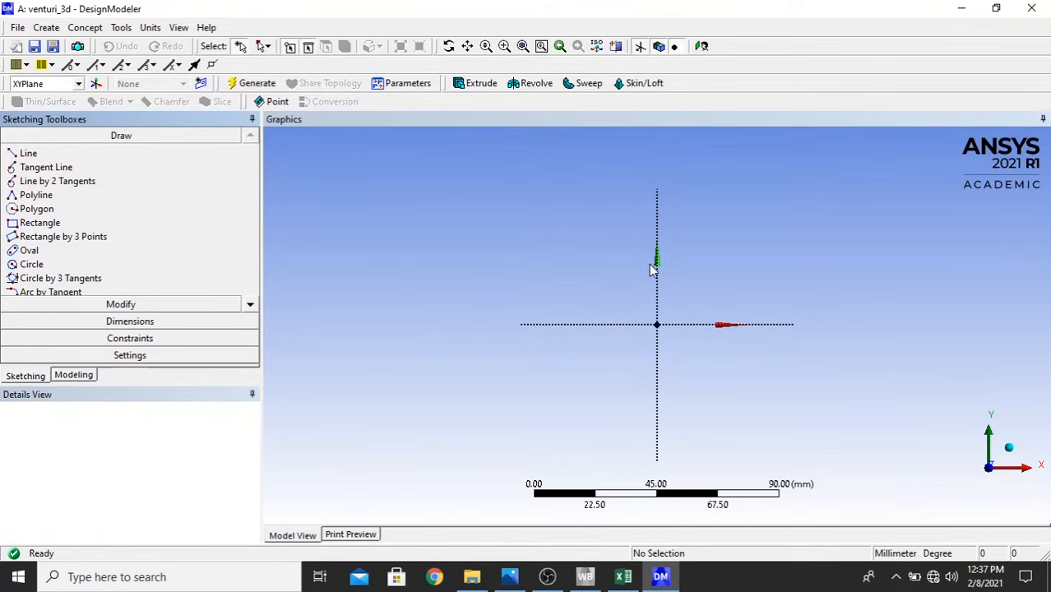
pyautogui.click(467, 46)
pyautogui.moveTo(825, 333)
pyautogui.mouseDown()
pyautogui.moveTo(743, 364)
pyautogui.moveTo(518, 363)
pyautogui.moveTo(549, 383)
pyautogui.mouseUp()
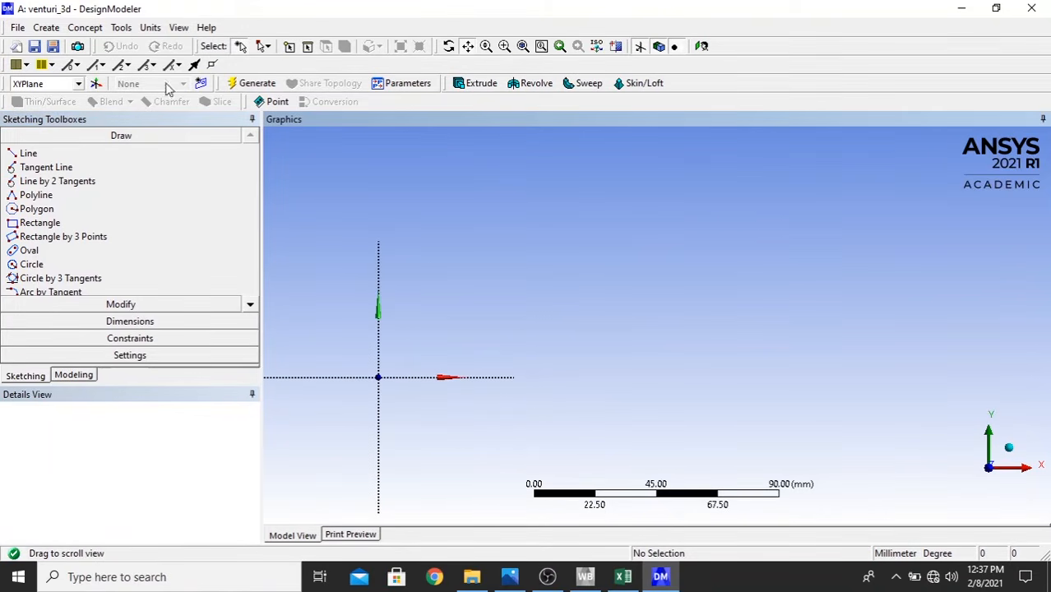
pyautogui.click(58, 155)
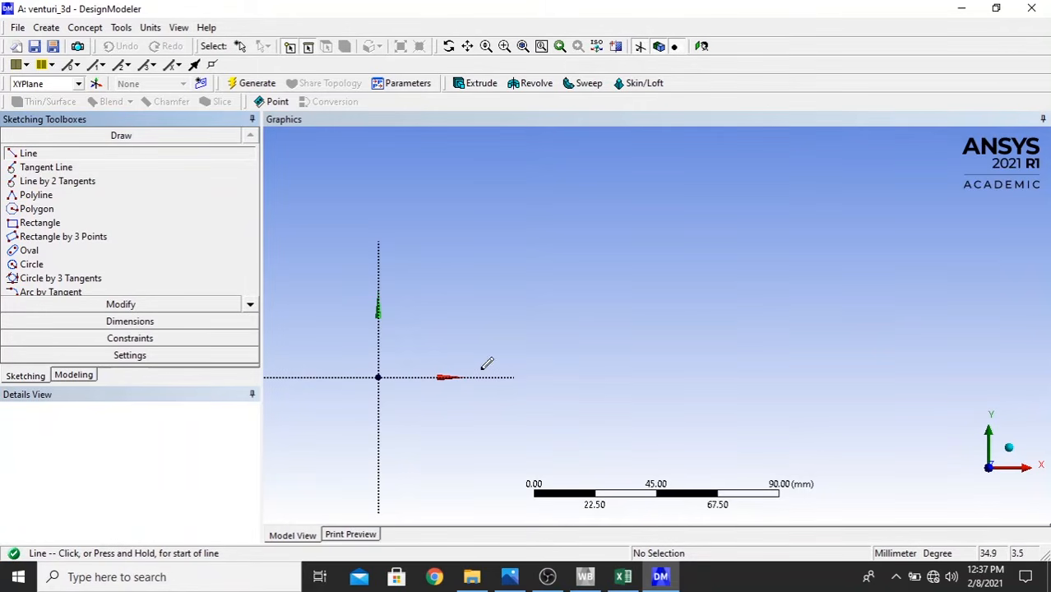
pyautogui.click(378, 377)
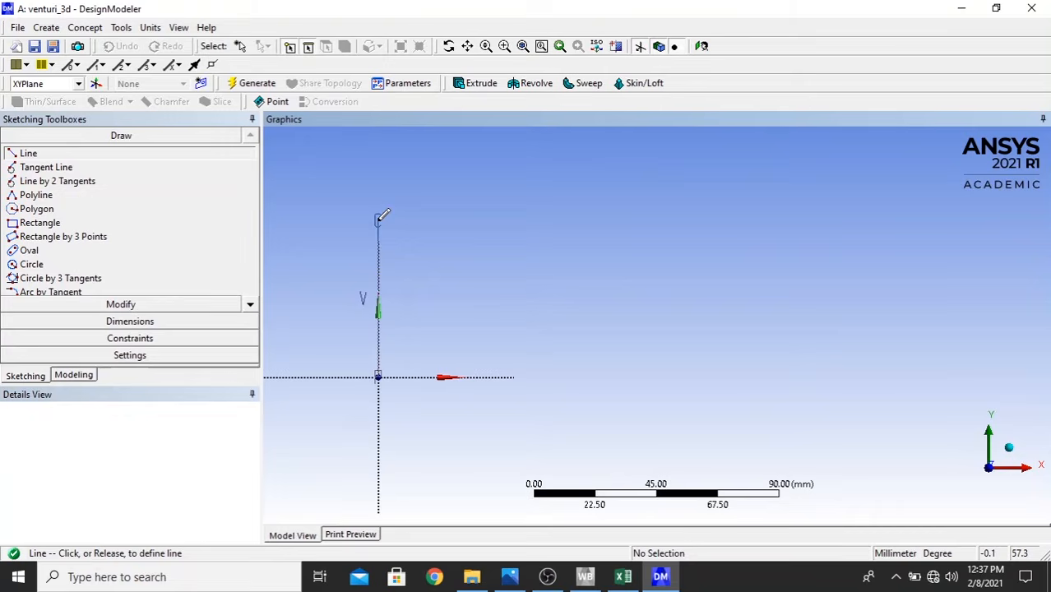
pyautogui.click(379, 220)
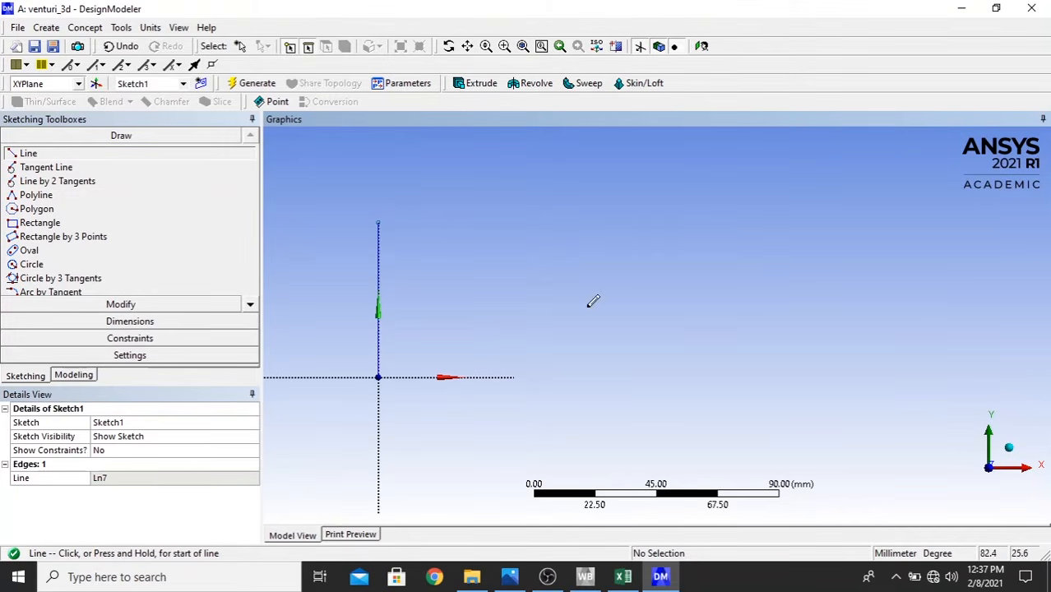
# - Dimension the vertical line on the Y axis and set its length to 30 mm
pyautogui.click(139, 322)
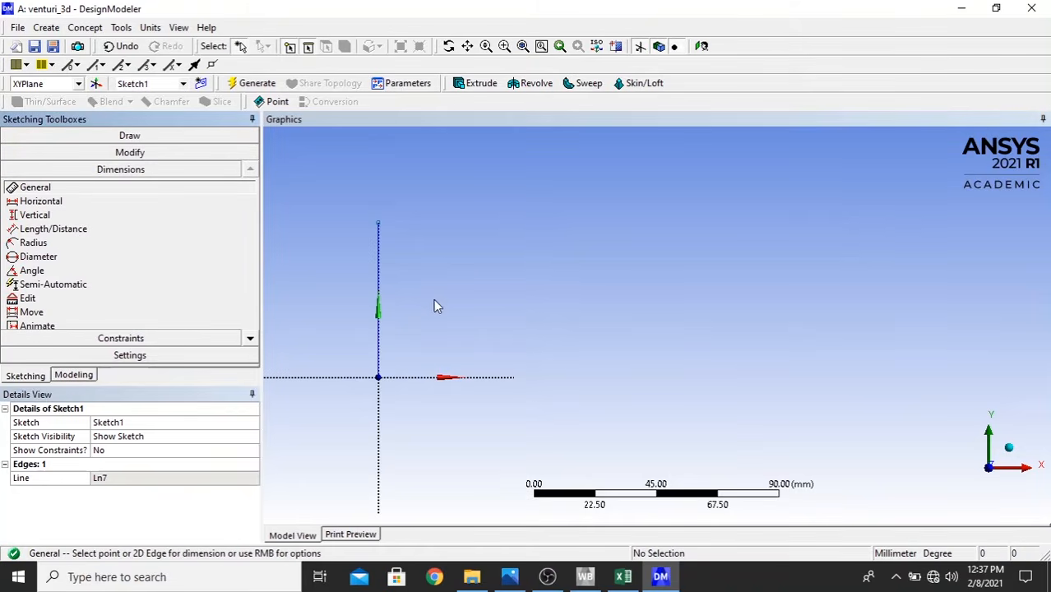
pyautogui.click(380, 281)
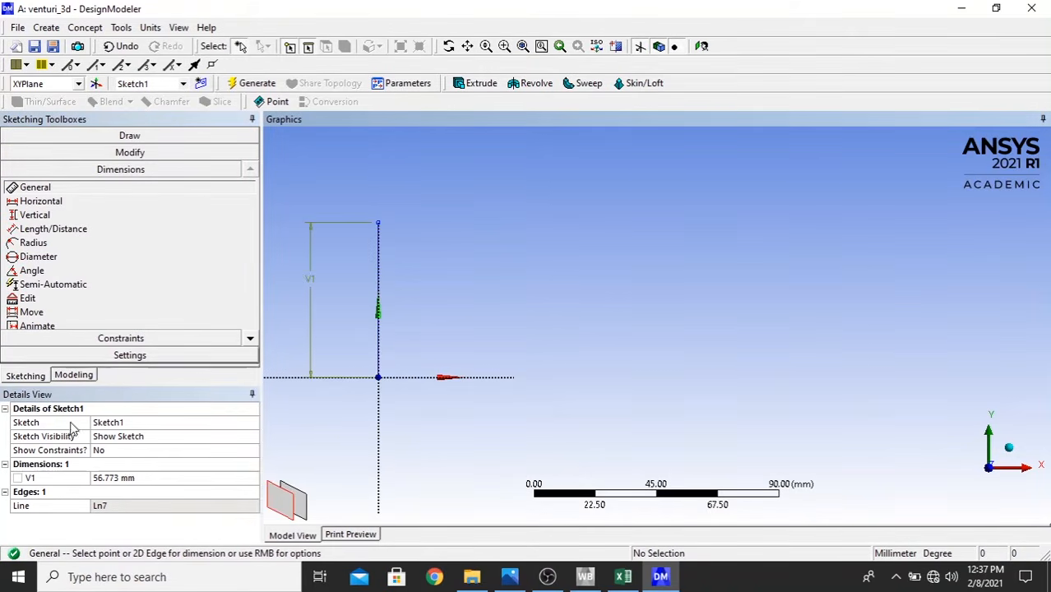
pyautogui.click(146, 479)
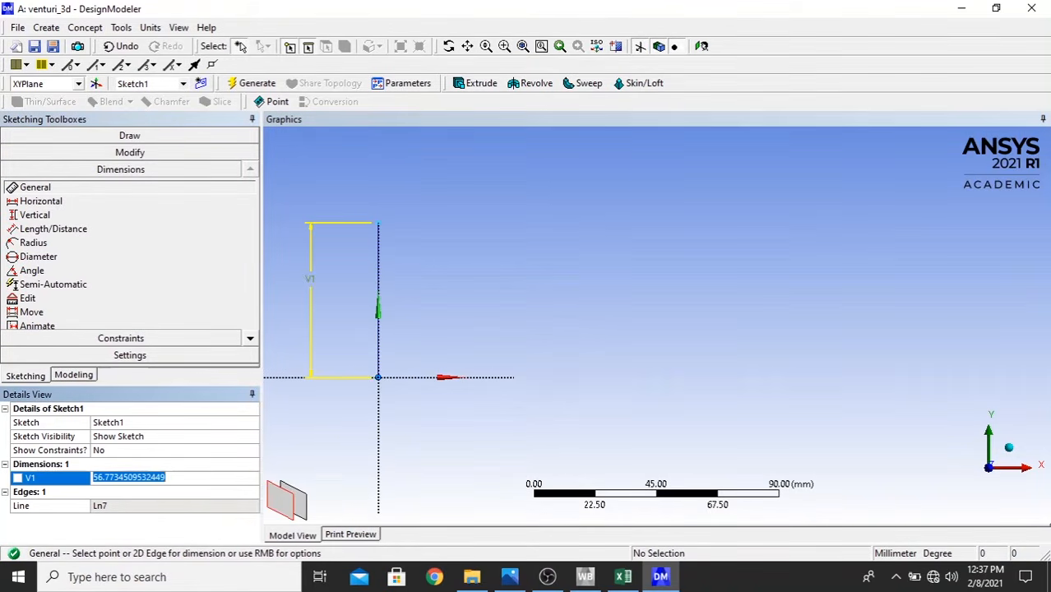
pyautogui.write('30')
pyautogui.press('Return')
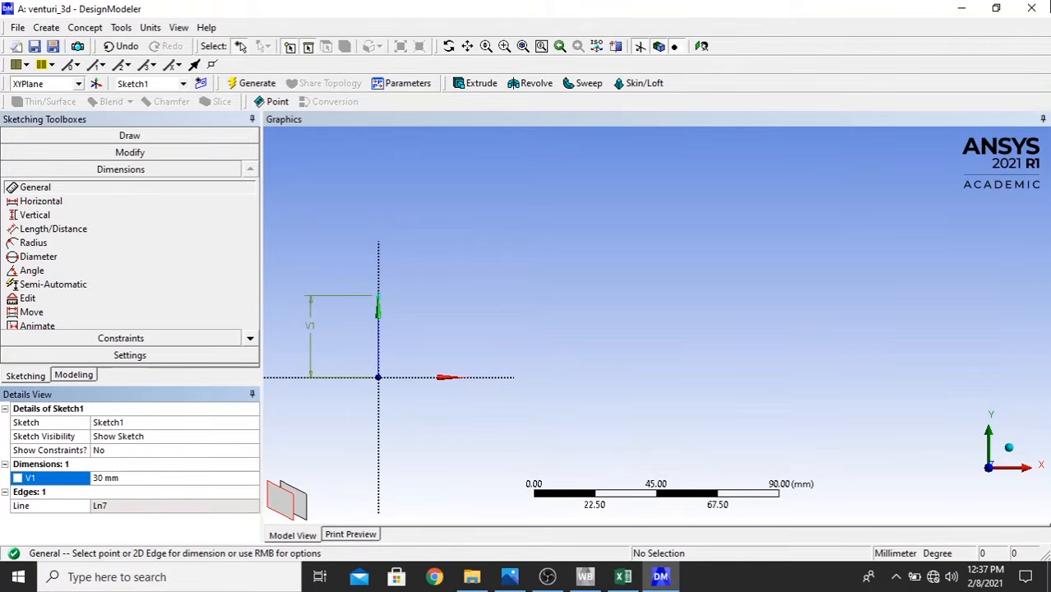
# - Sketch a horizontal line about 30.5 mm long to the right from the upper end of the 30 mm vertical line
pyautogui.scroll(1, 466, 448)
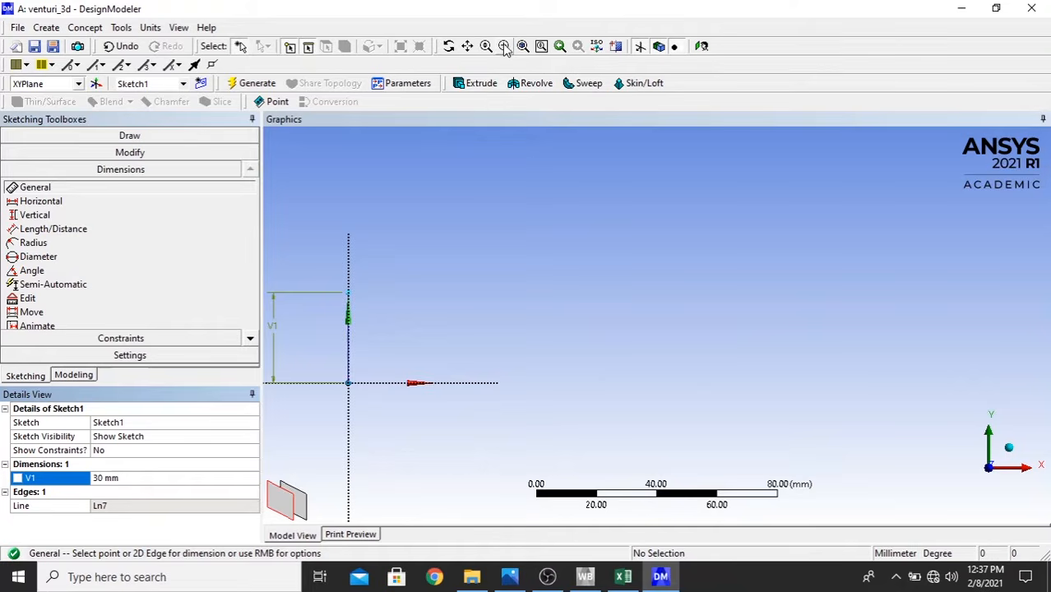
pyautogui.scroll(1, 382, 354)
pyautogui.click(468, 46)
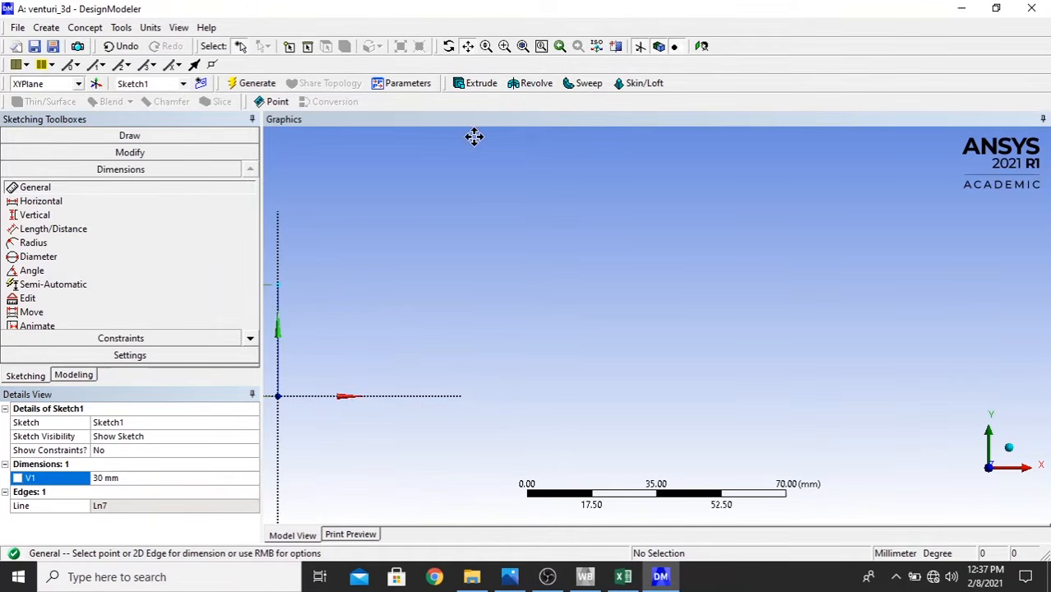
pyautogui.moveTo(472, 137); pyautogui.dragTo(622, 189)
pyautogui.click(65, 137)
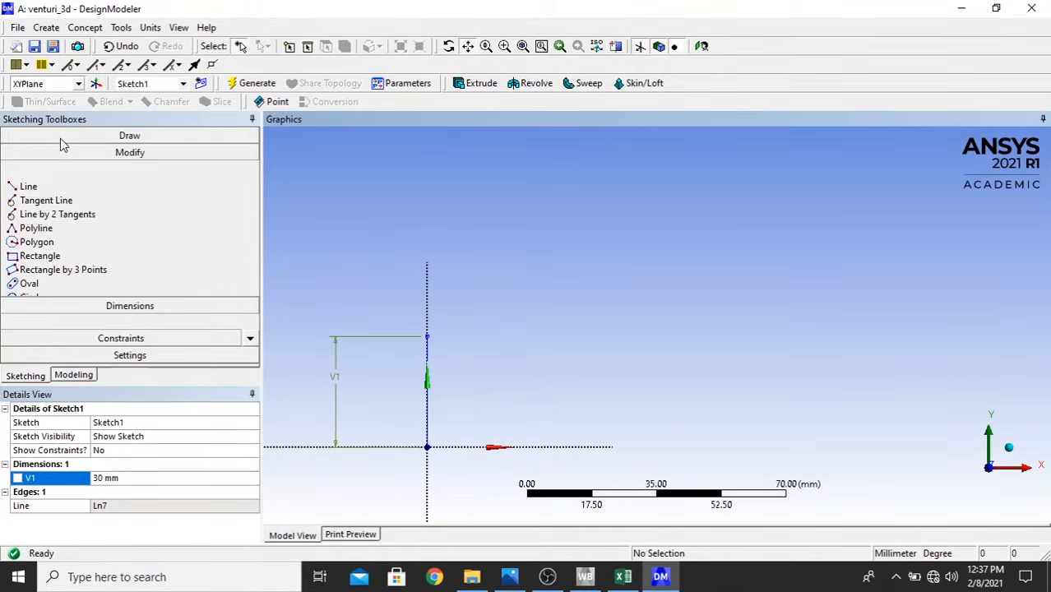
pyautogui.click(29, 153)
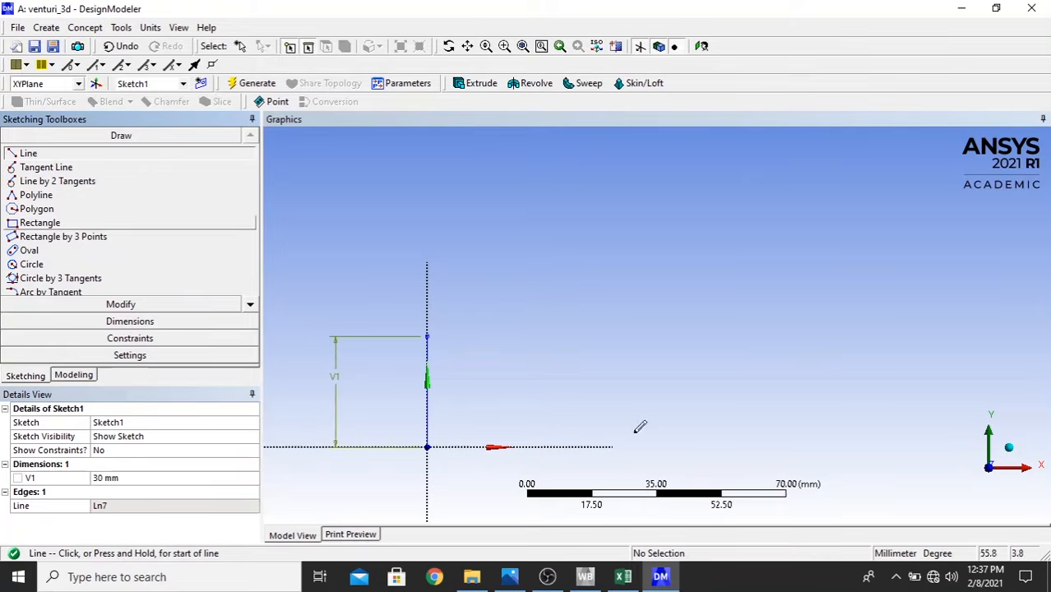
pyautogui.click(427, 336)
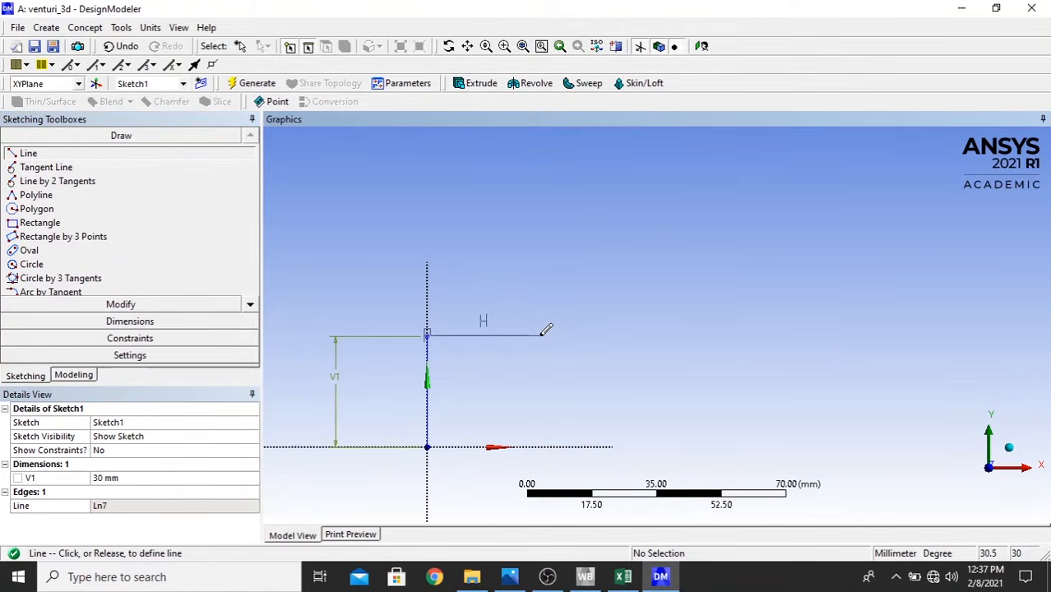
pyautogui.click(540, 335)
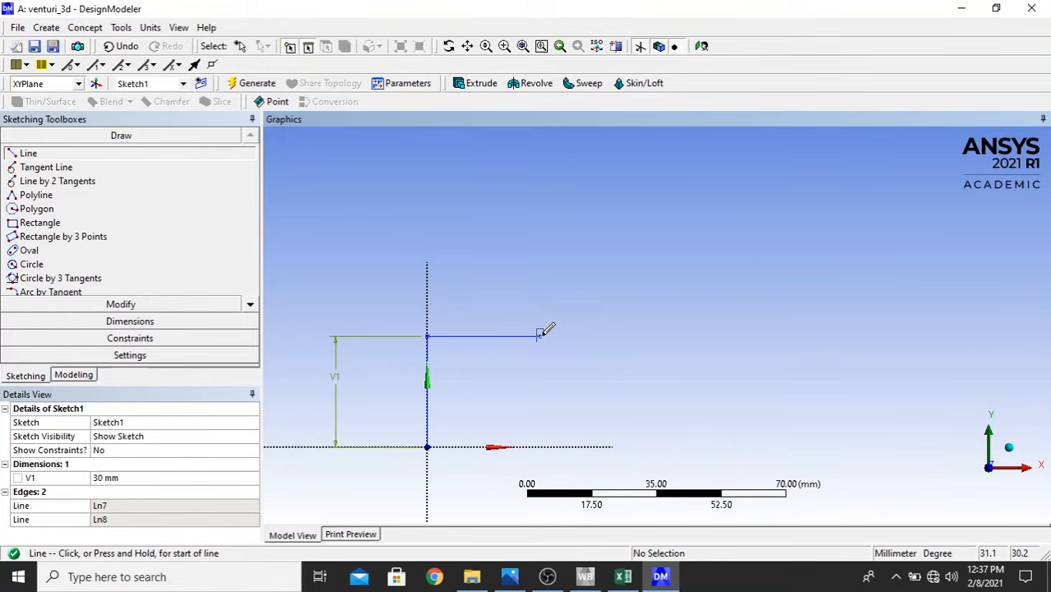
# - Continue the profile with a downward-sloping converging line about 22 mm long and a horizontal throat line about 47 mm long
pyautogui.click(540, 335)
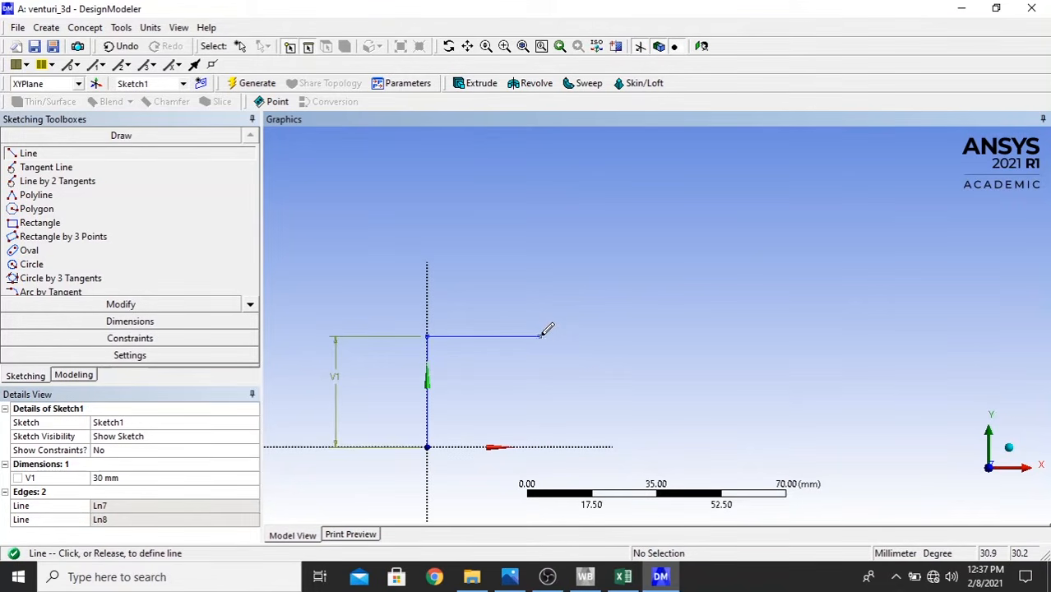
pyautogui.click(606, 385)
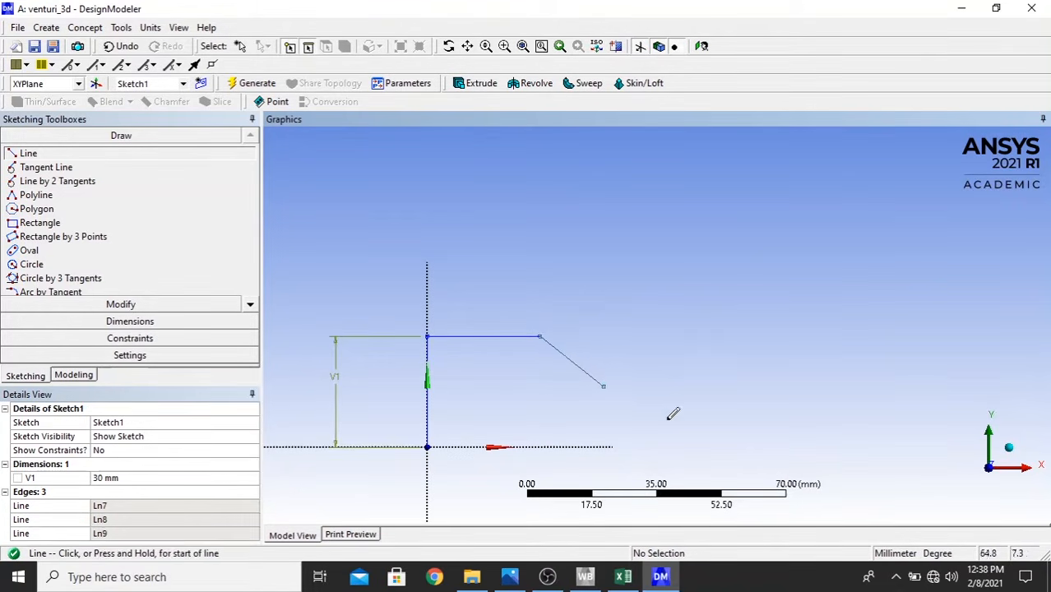
pyautogui.click(605, 385)
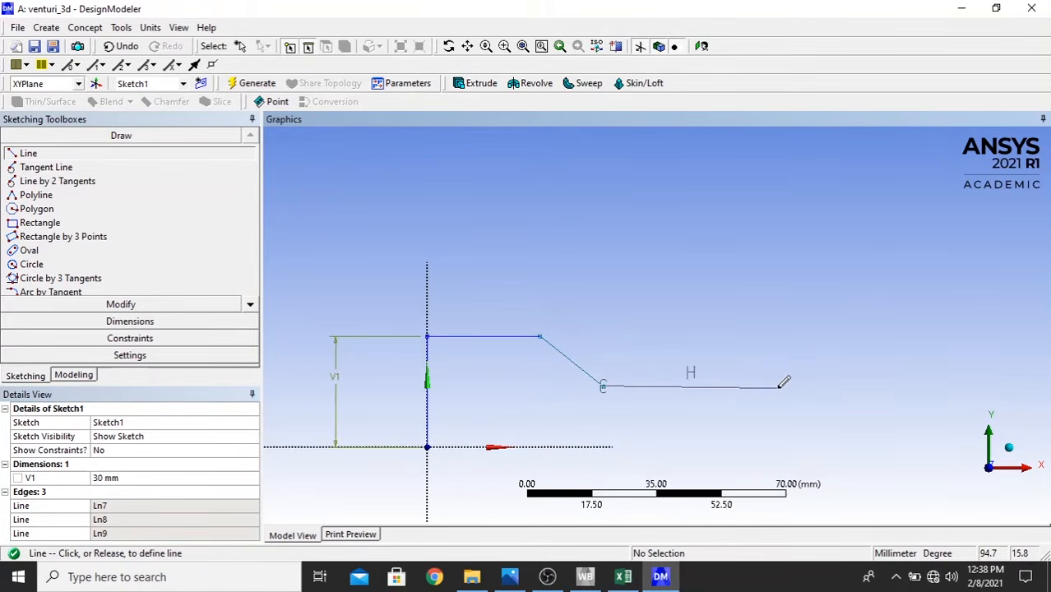
pyautogui.click(778, 386)
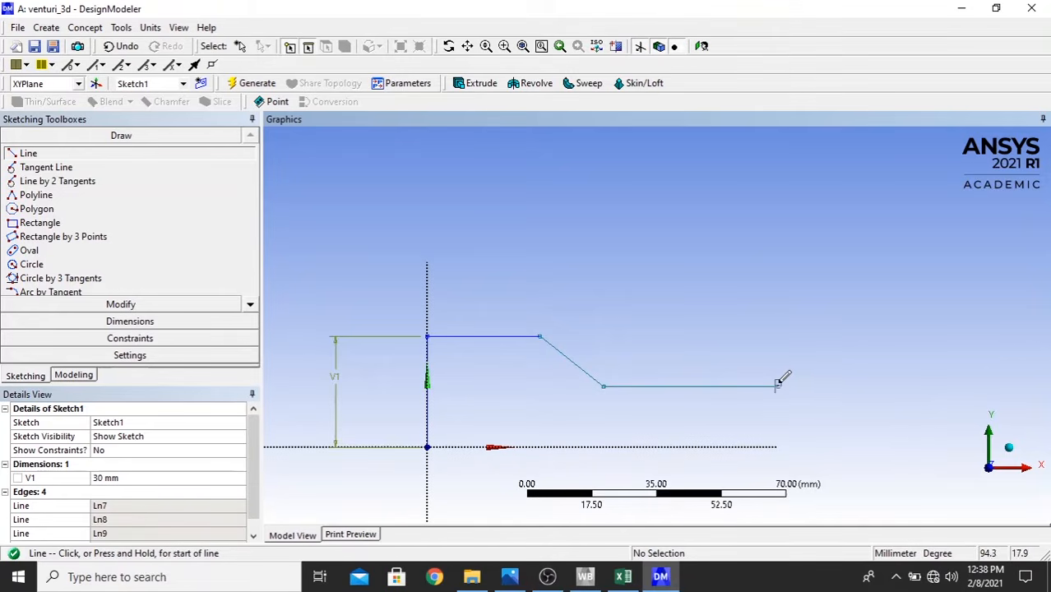
# - Continue from the throat with an upward-sloping diverging line about 58 mm long and a horizontal outlet line about 38 mm long
pyautogui.click(778, 386)
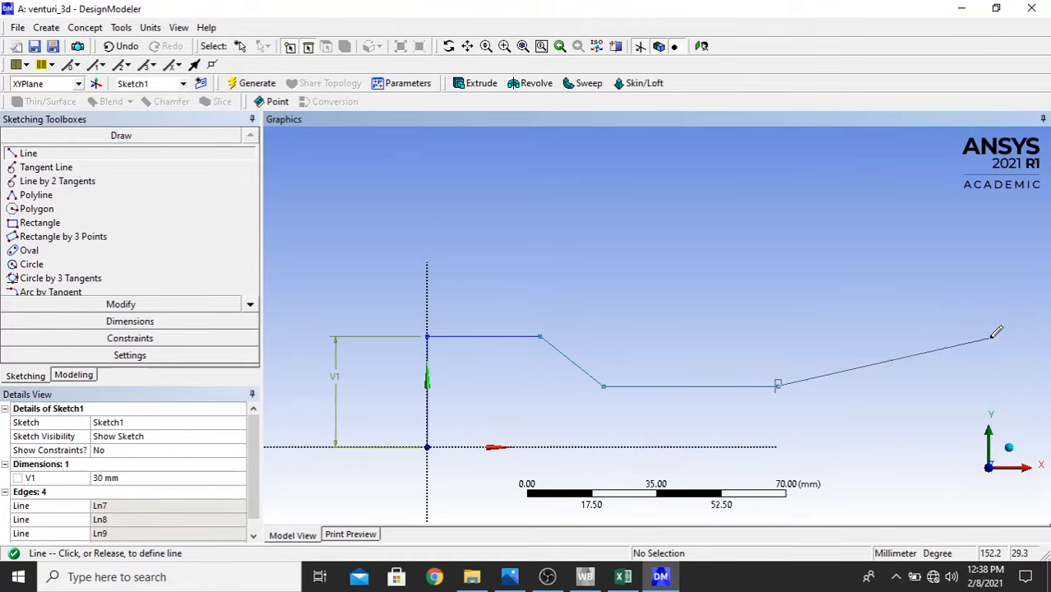
pyautogui.click(990, 338)
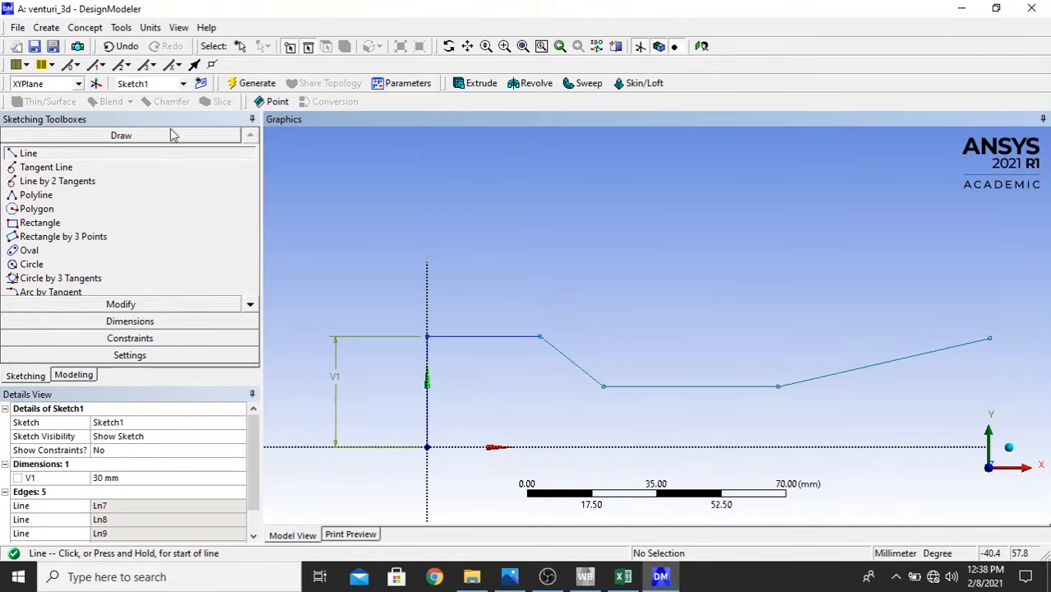
pyautogui.click(467, 46)
pyautogui.moveTo(802, 376); pyautogui.dragTo(578, 360)
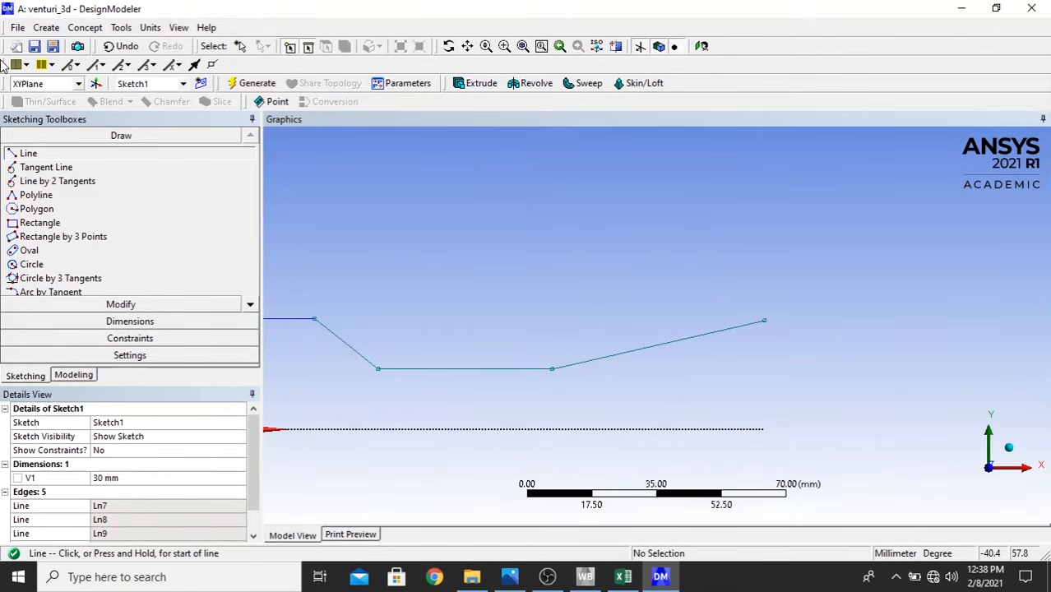
pyautogui.click(764, 320)
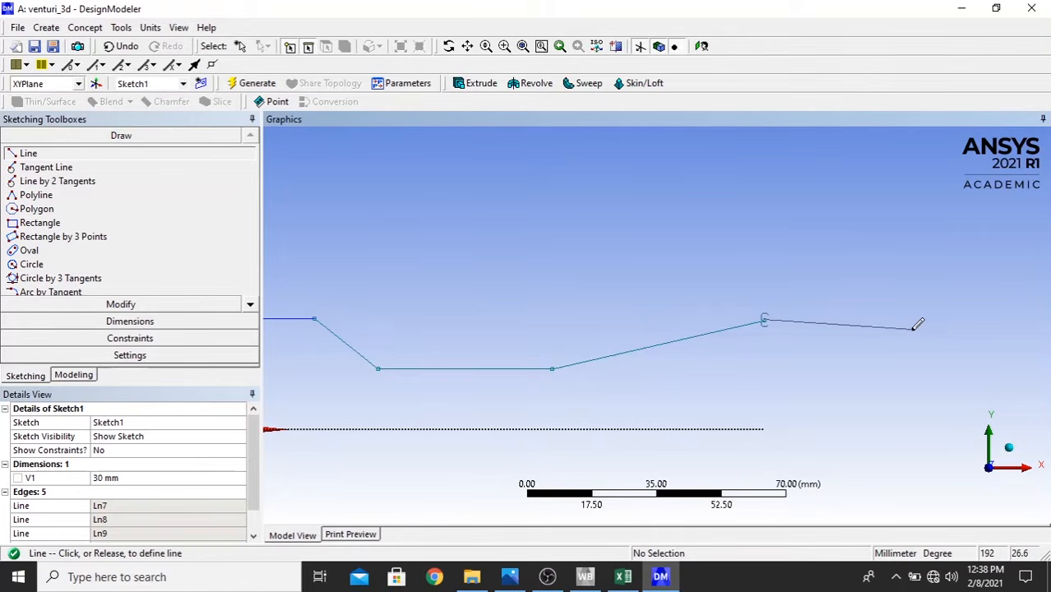
pyautogui.click(902, 318)
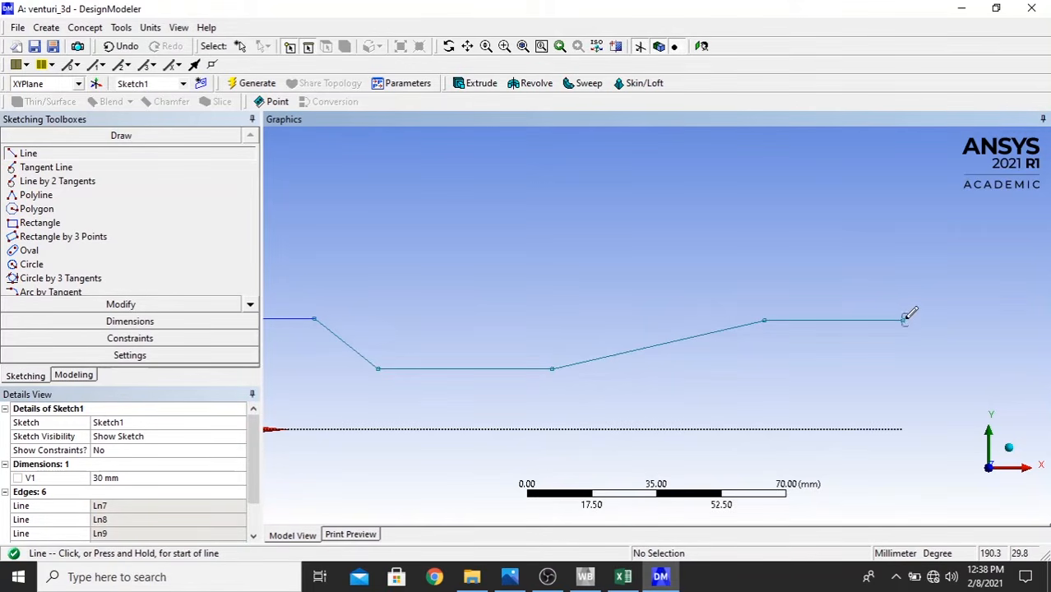
# - Close the profile with a vertical line from the outlet end down to the X axis and a horizontal line back to the origin
pyautogui.click(903, 319)
pyautogui.click(901, 429)
pyautogui.click(901, 428)
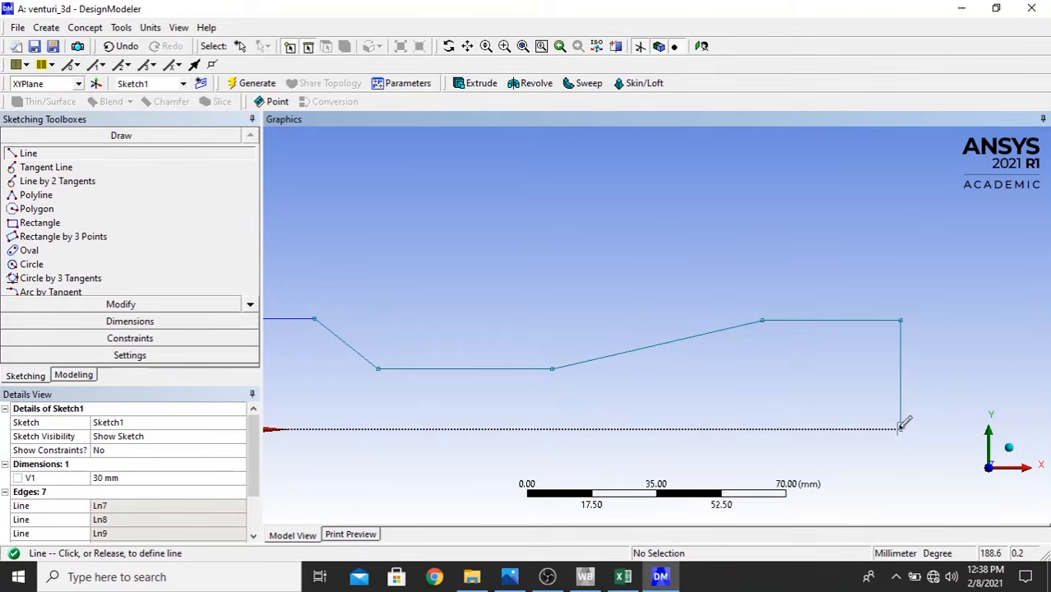
pyautogui.scroll(-2, 746, 319)
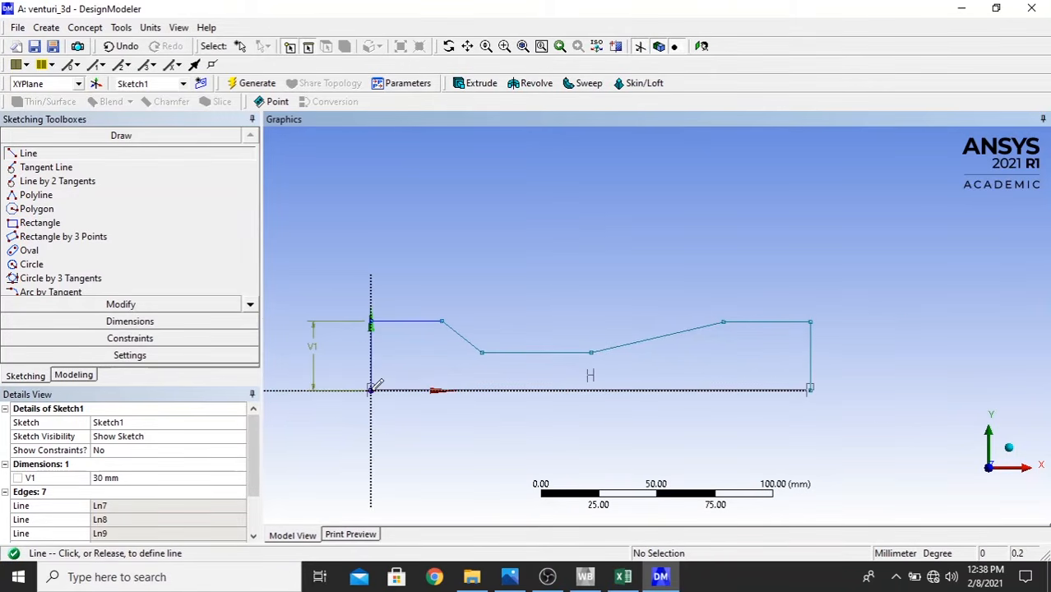
pyautogui.click(371, 389)
# - Dimension the profile's base line along the X axis and set its length to 200 mm
pyautogui.scroll(1, 277, 345)
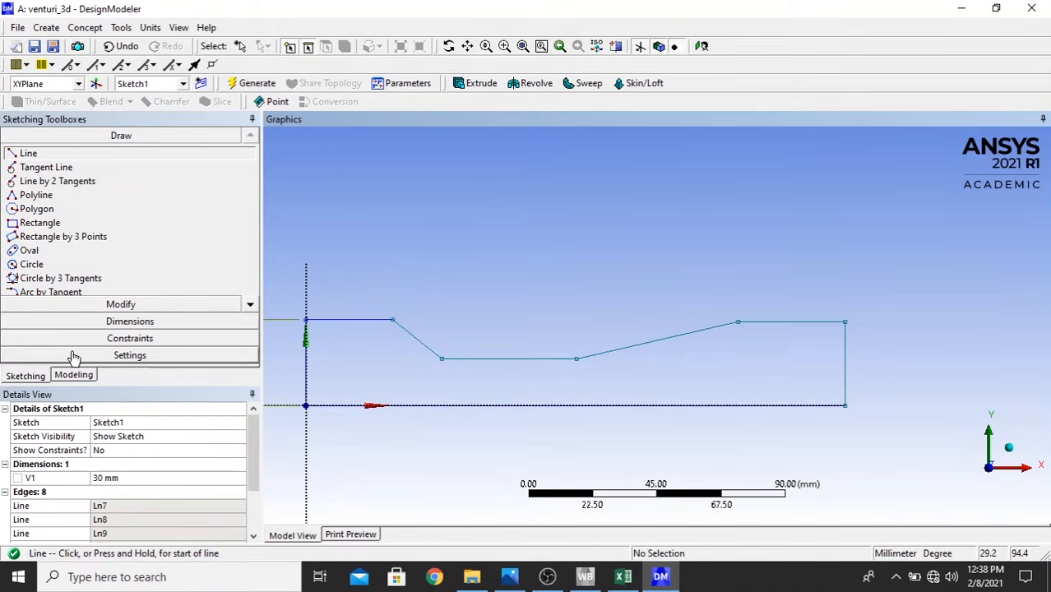
pyautogui.click(129, 322)
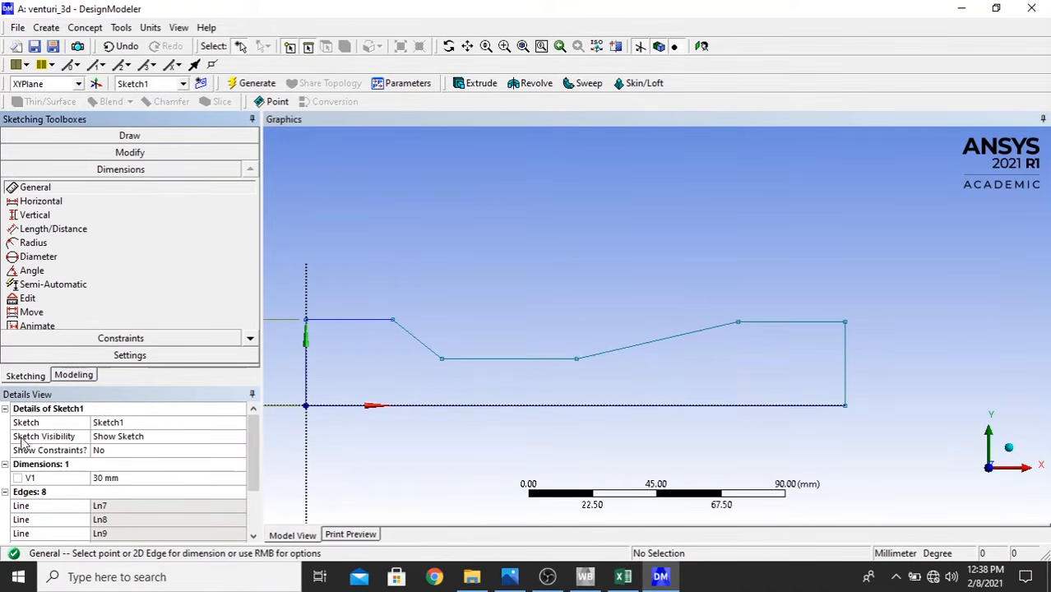
pyautogui.click(461, 405)
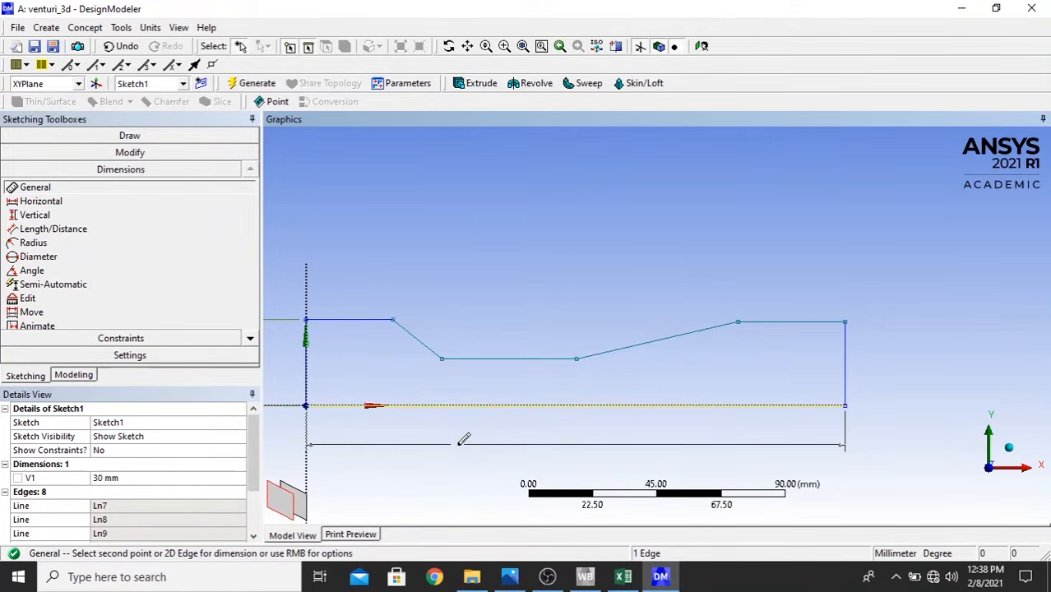
pyautogui.click(545, 434)
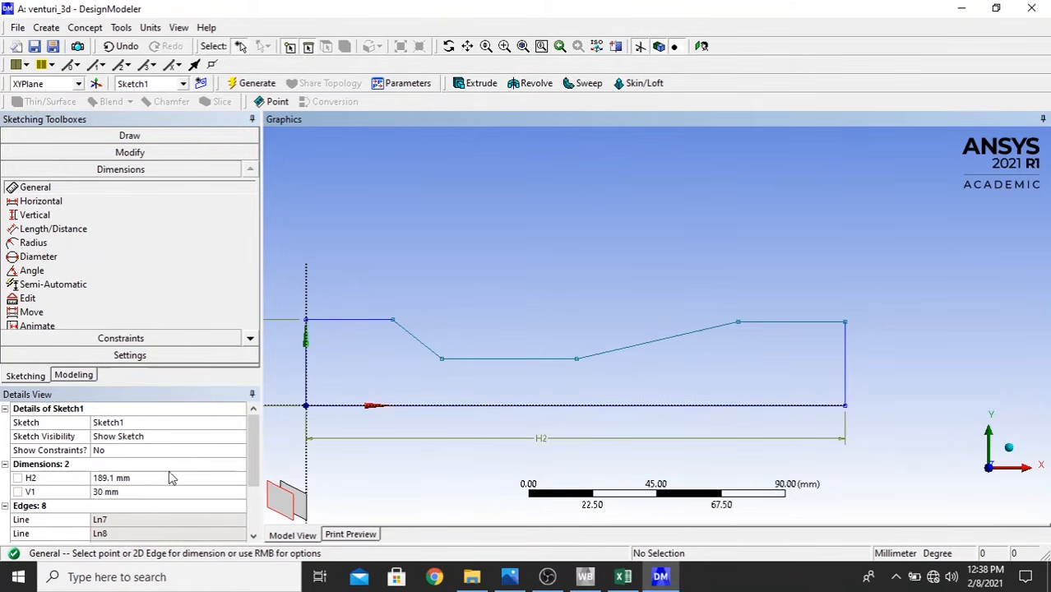
pyautogui.click(140, 479)
pyautogui.write('200')
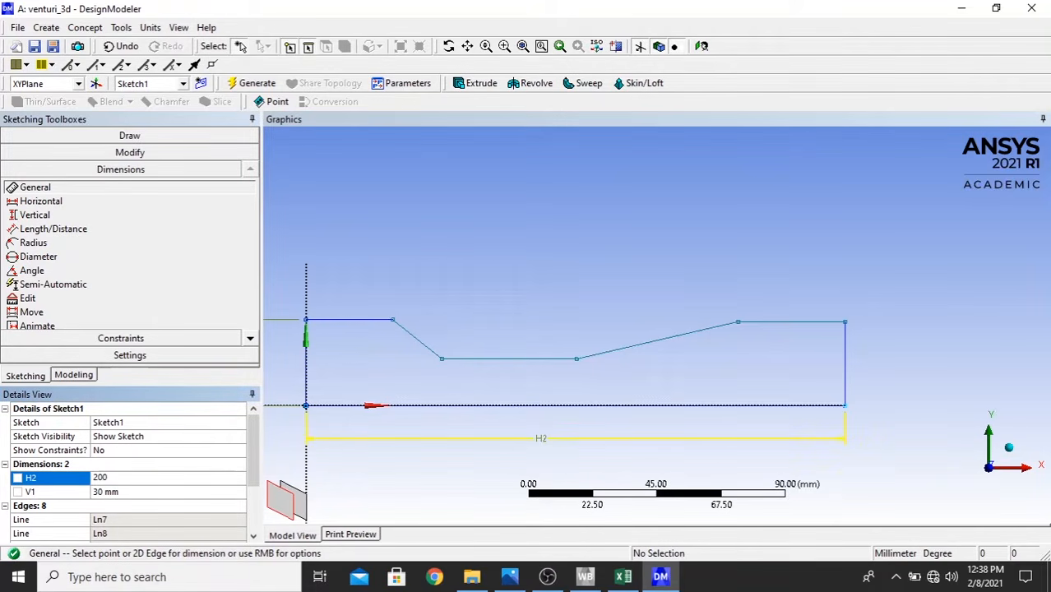
pyautogui.press('Return')
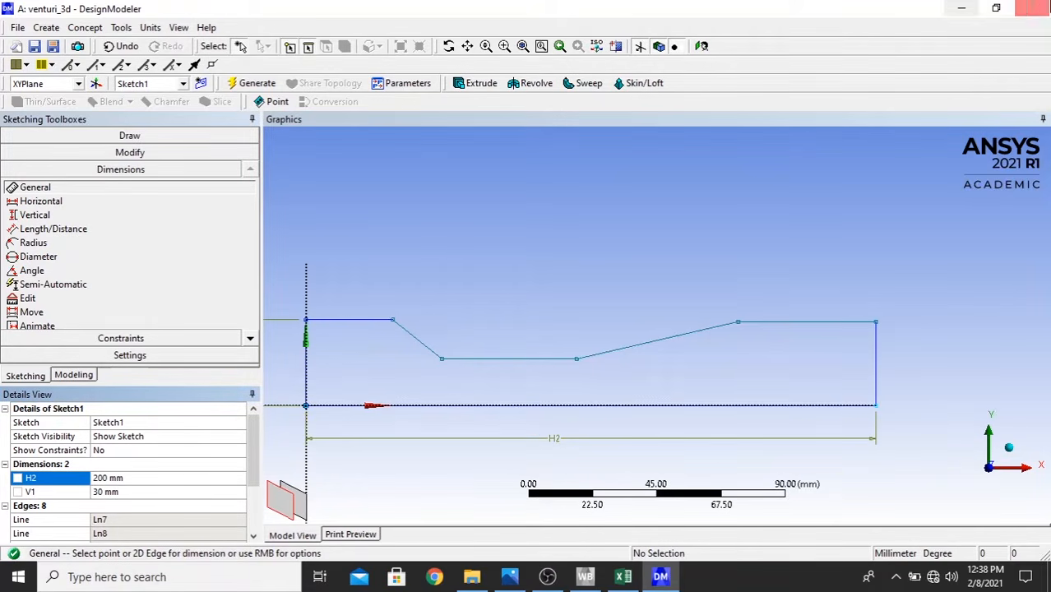
# - Dimension the upper horizontal inlet line and set its length to 40 mm
pyautogui.click(360, 320)
pyautogui.click(360, 281)
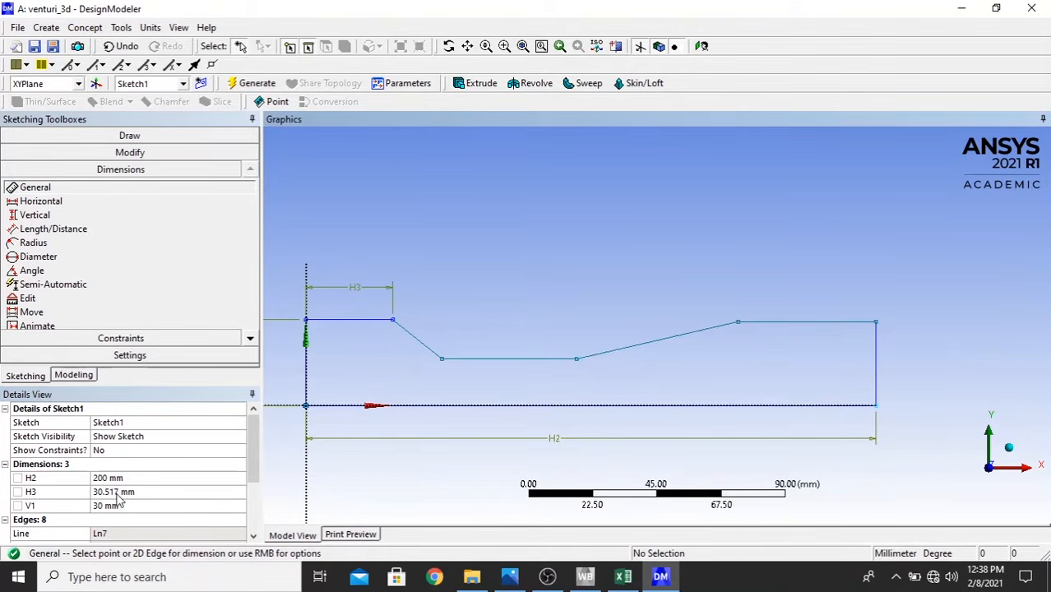
pyautogui.click(145, 492)
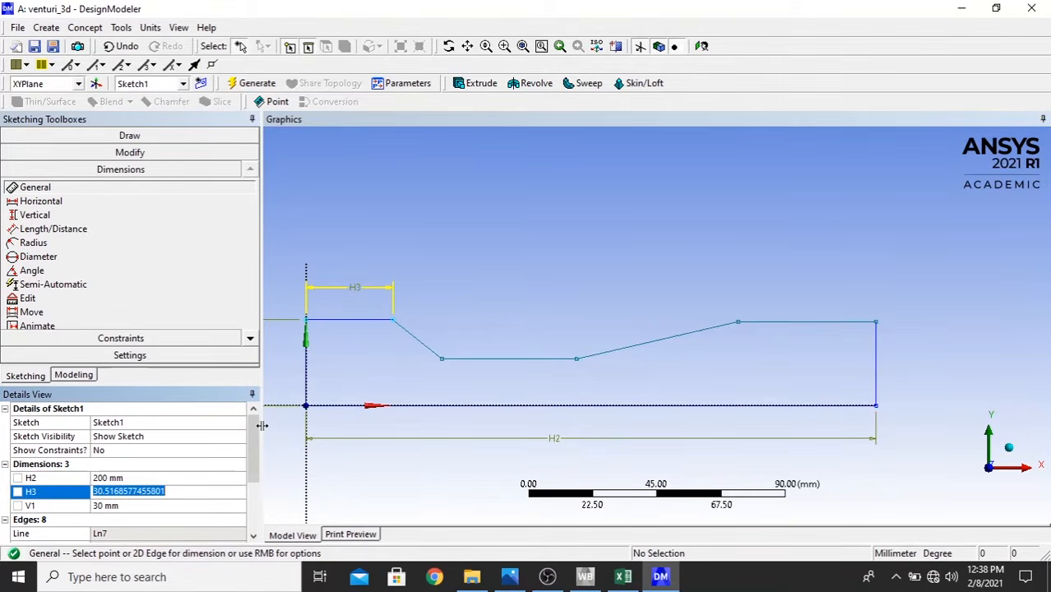
pyautogui.write('4')
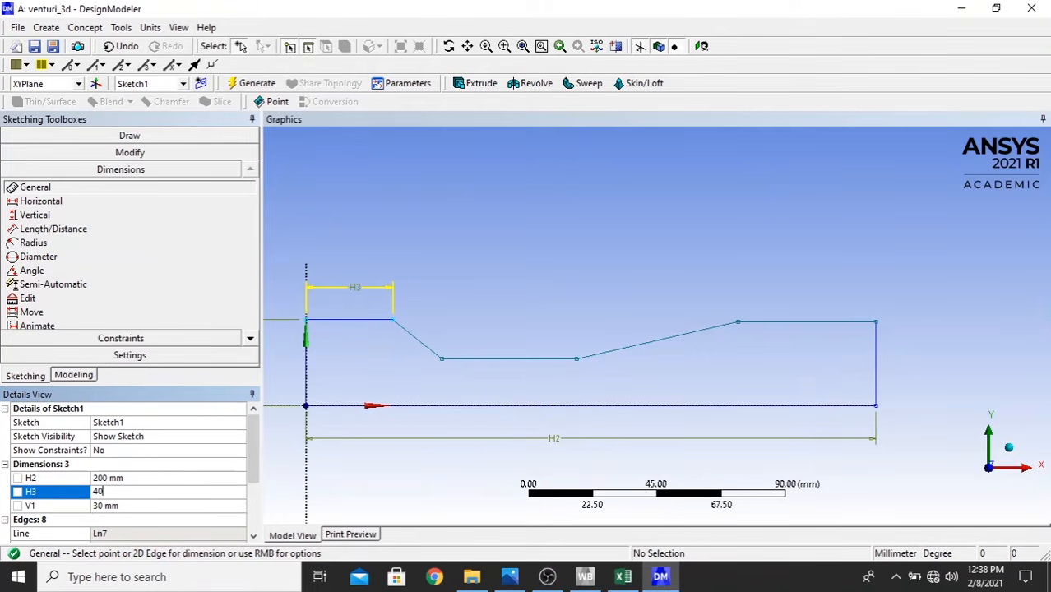
pyautogui.write('0')
pyautogui.press('Return')
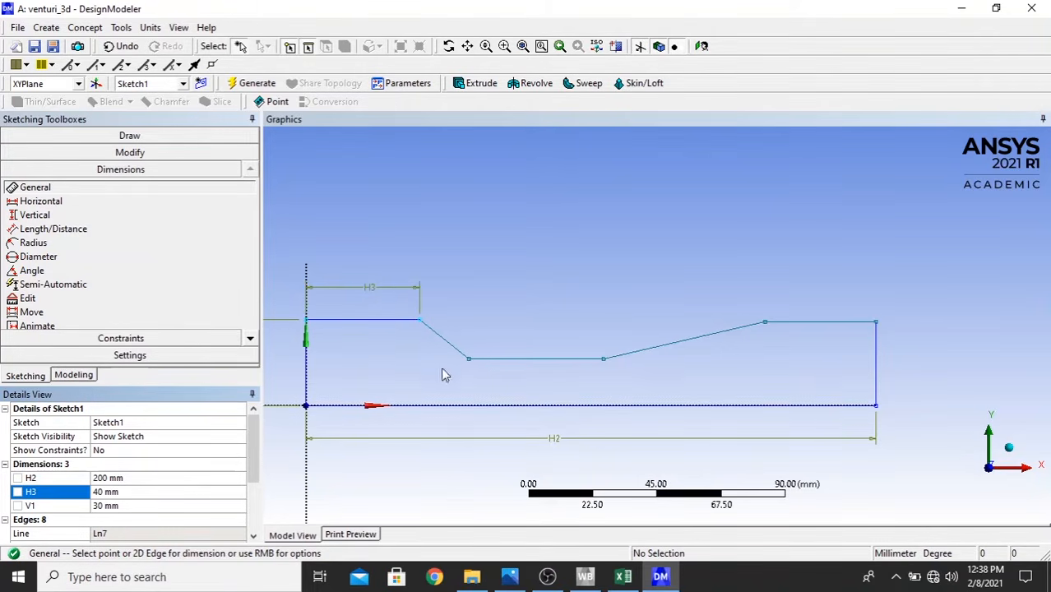
# - Dimension the sloped converging line along its length and set it to 30 mm
pyautogui.click(441, 336)
pyautogui.click(471, 328)
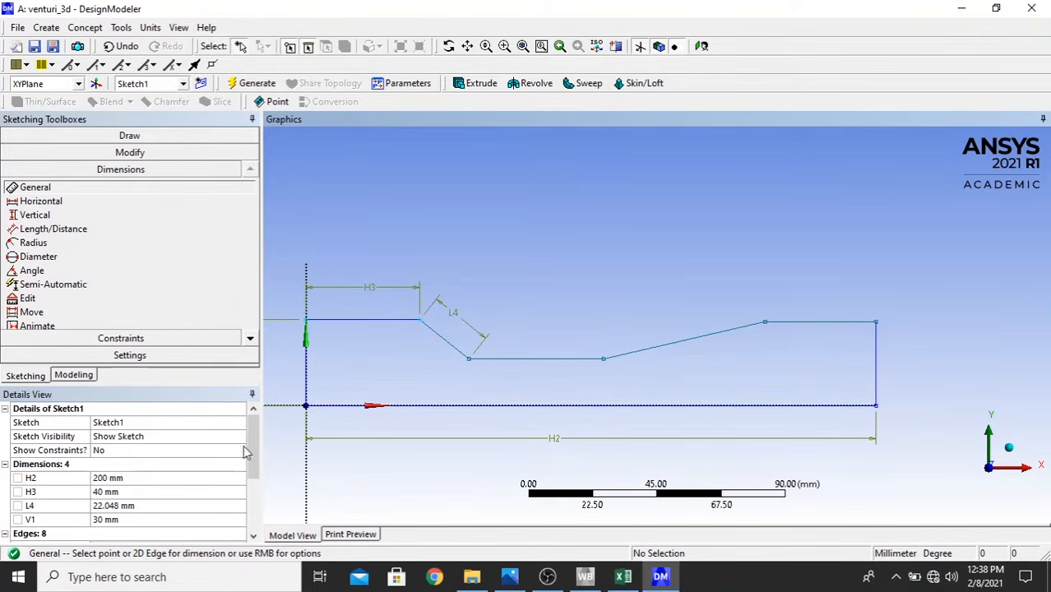
pyautogui.click(146, 506)
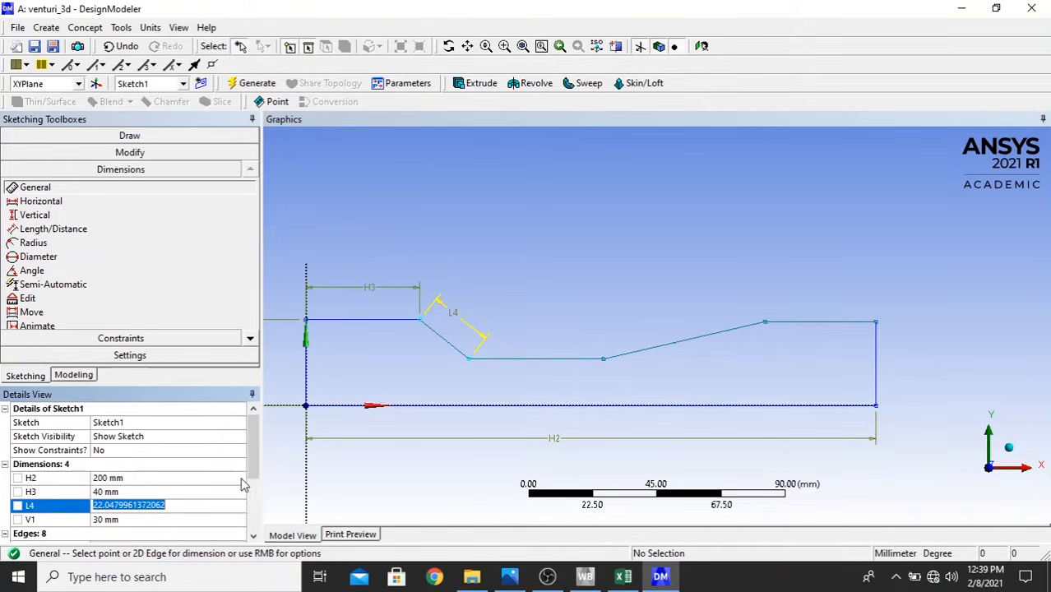
pyautogui.write('30')
pyautogui.press('Return')
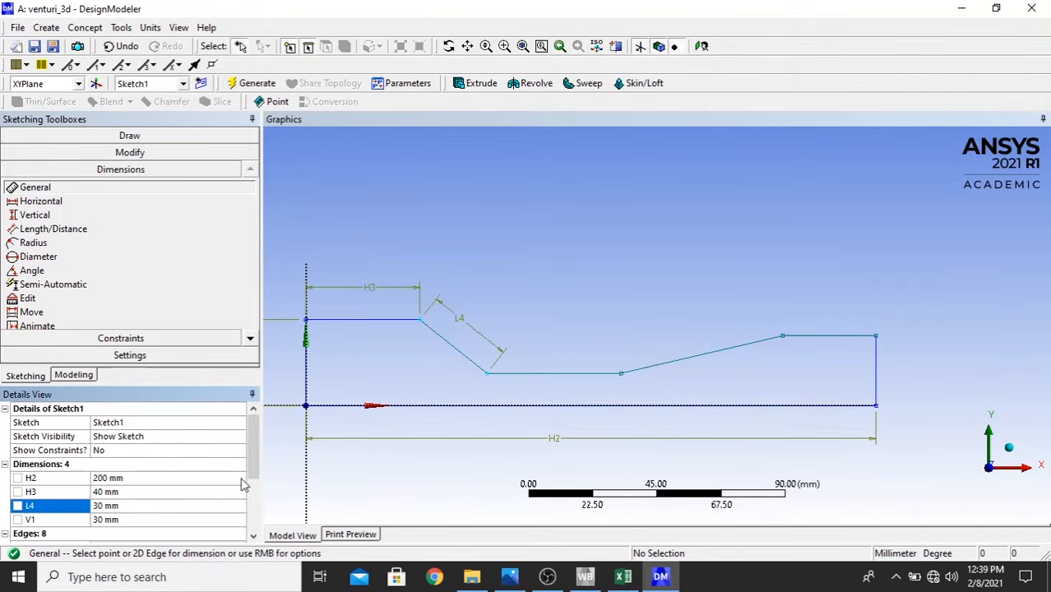
# - Dimension the horizontal throat line and set its length to 40 mm
pyautogui.click(535, 379)
pyautogui.click(552, 327)
pyautogui.click(147, 506)
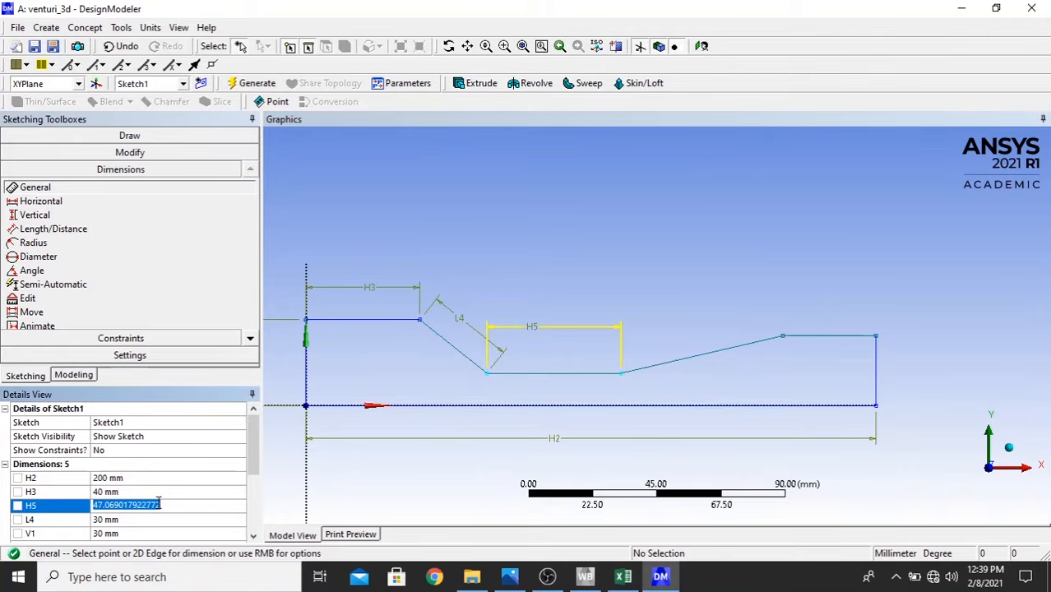
pyautogui.write('40')
pyautogui.press('Return')
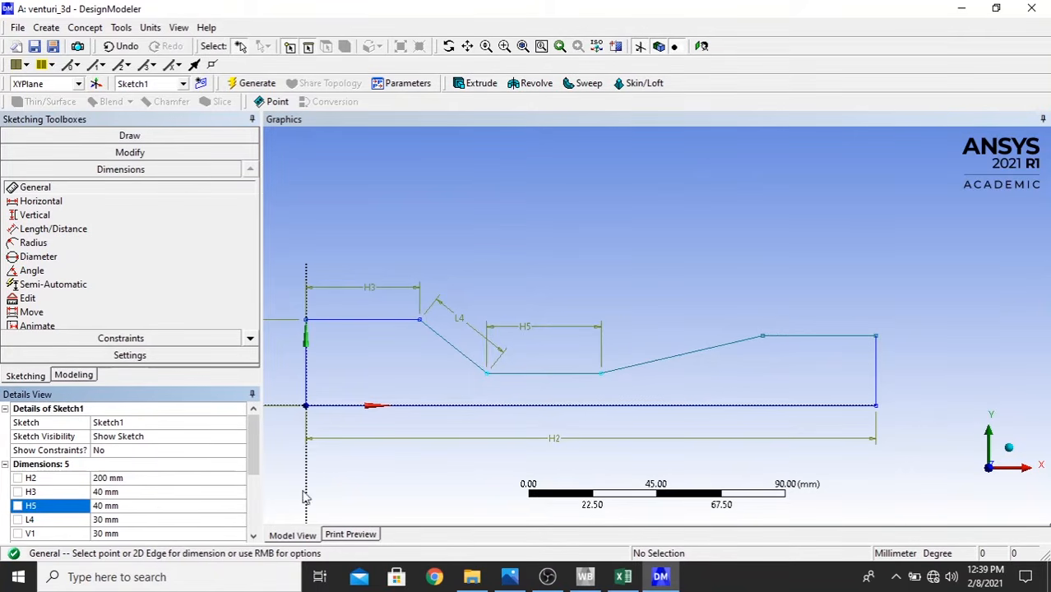
# - Dimension the sloped diverging line along its length and set it to 60 mm
pyautogui.click(737, 346)
pyautogui.click(662, 306)
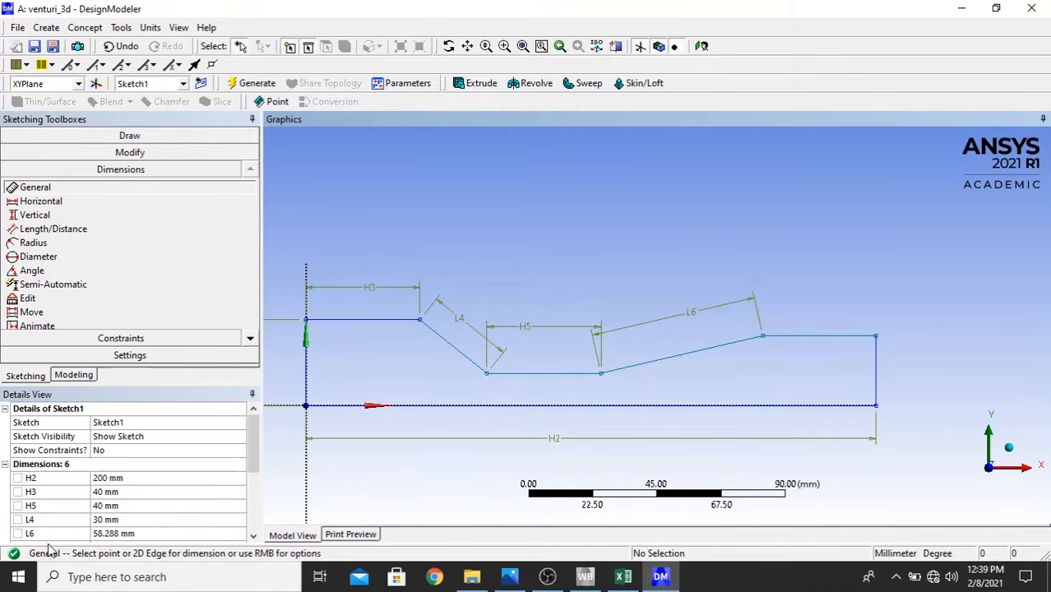
pyautogui.click(138, 520)
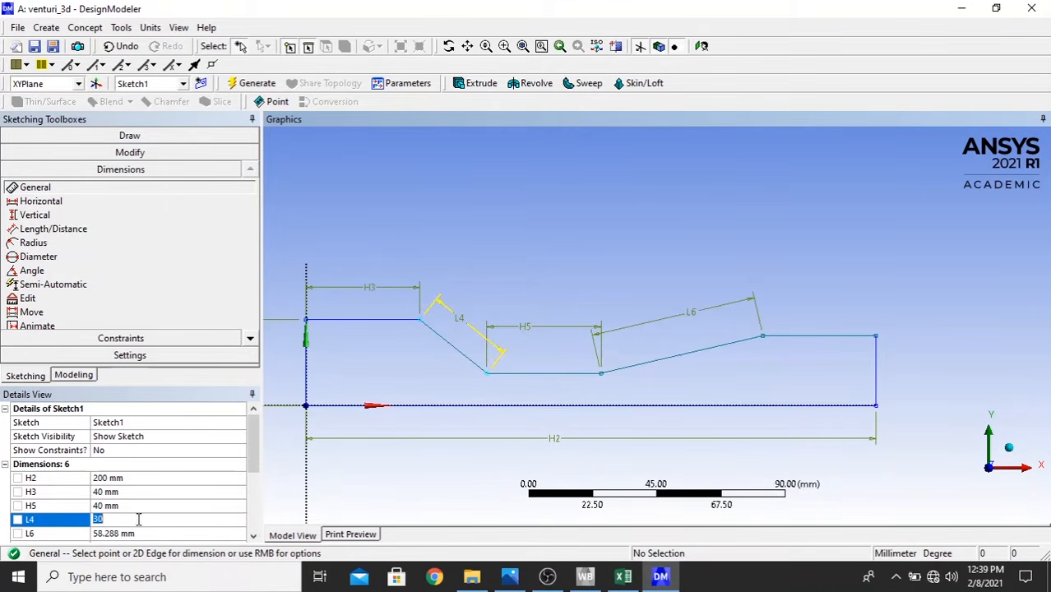
pyautogui.click(189, 532)
pyautogui.write('60')
pyautogui.press('Return')
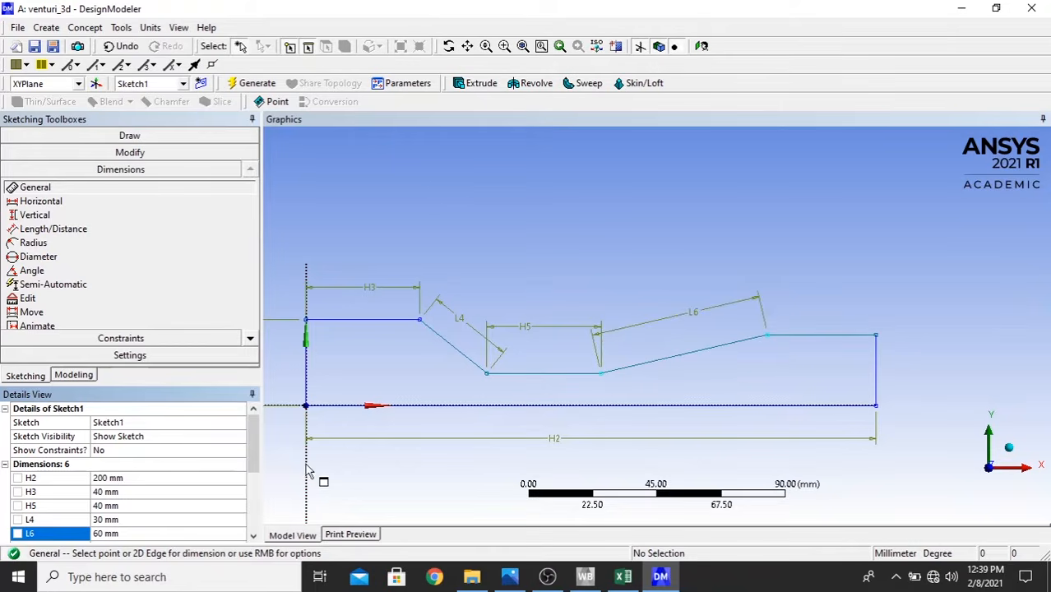
# - Dimension the upper horizontal outlet line and set its length to 40 mm
pyautogui.click(827, 337)
pyautogui.click(821, 309)
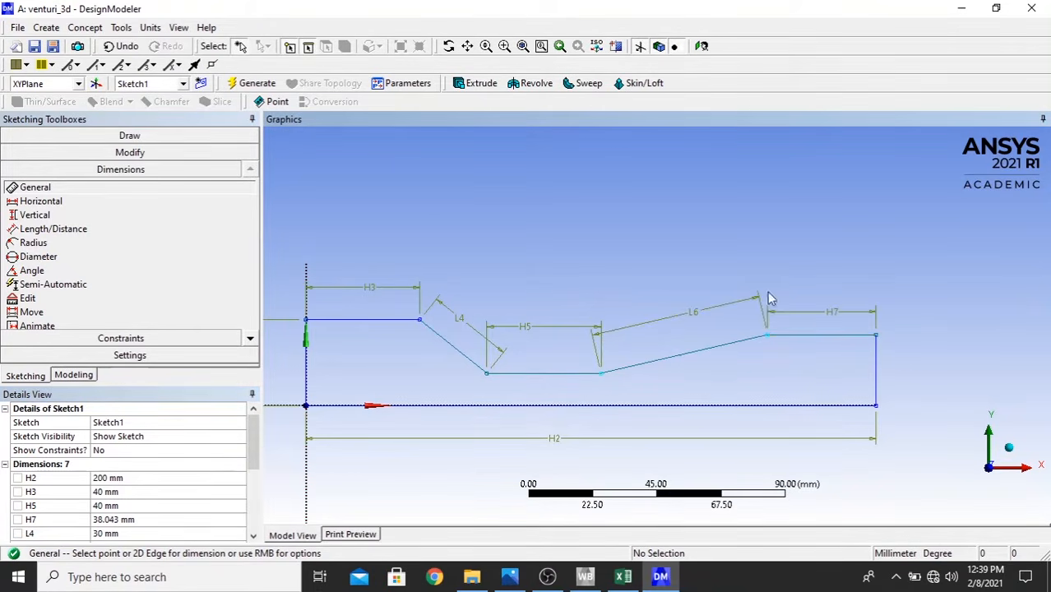
pyautogui.click(156, 519)
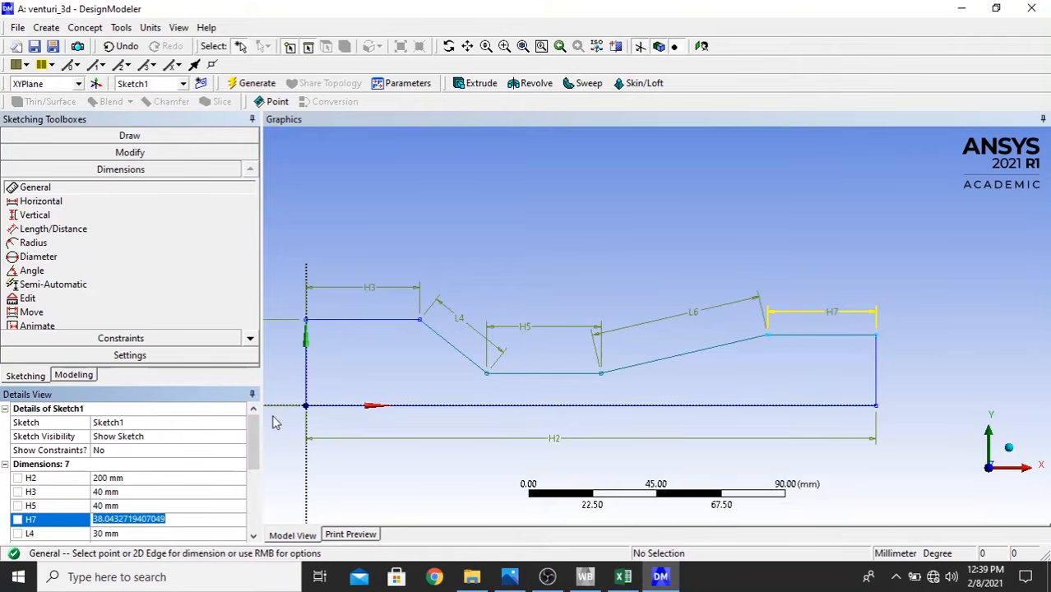
pyautogui.write('40')
pyautogui.press('Return')
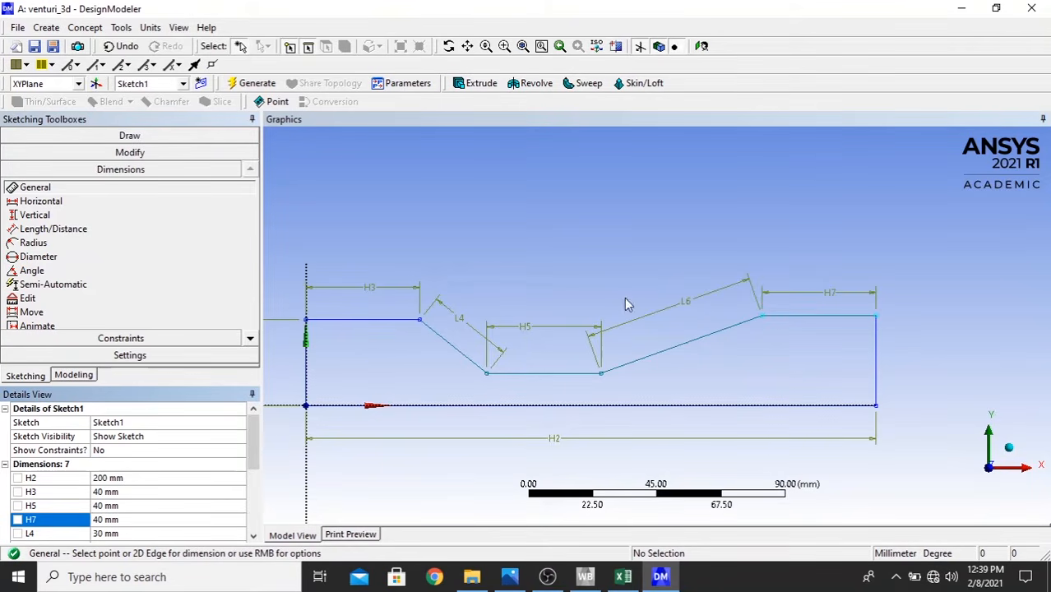
# - Dimension the vertical outlet line and set its height to 30 mm
pyautogui.click(876, 399)
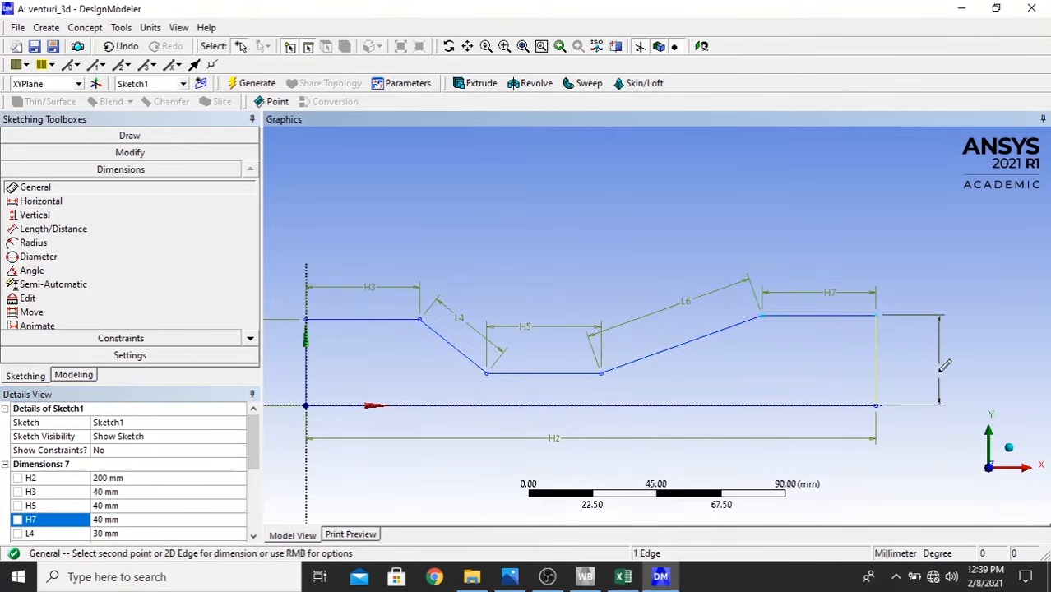
pyautogui.click(939, 372)
pyautogui.scroll(-1, 167, 499)
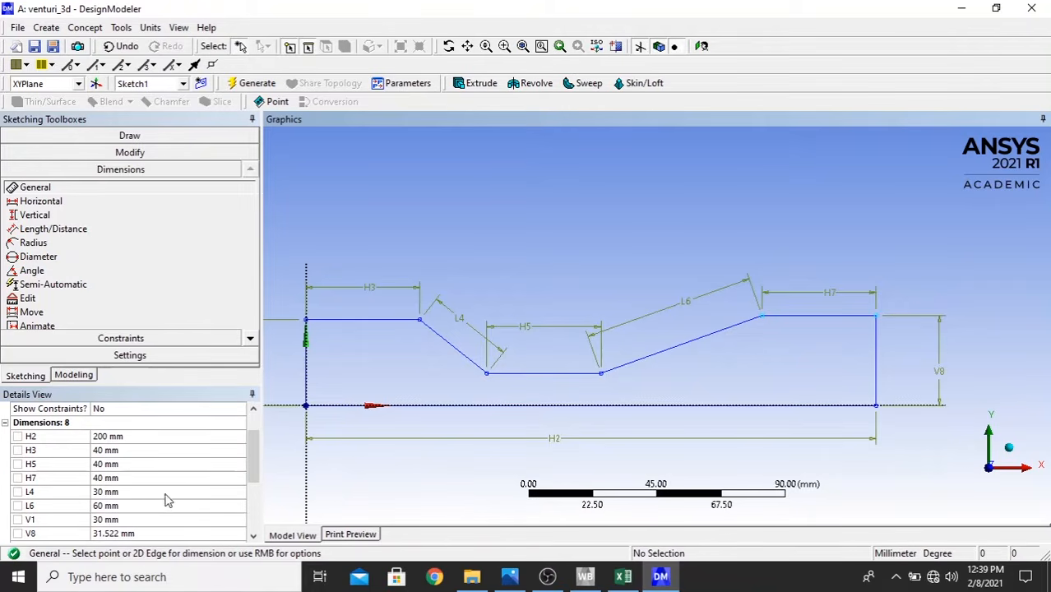
pyautogui.click(157, 532)
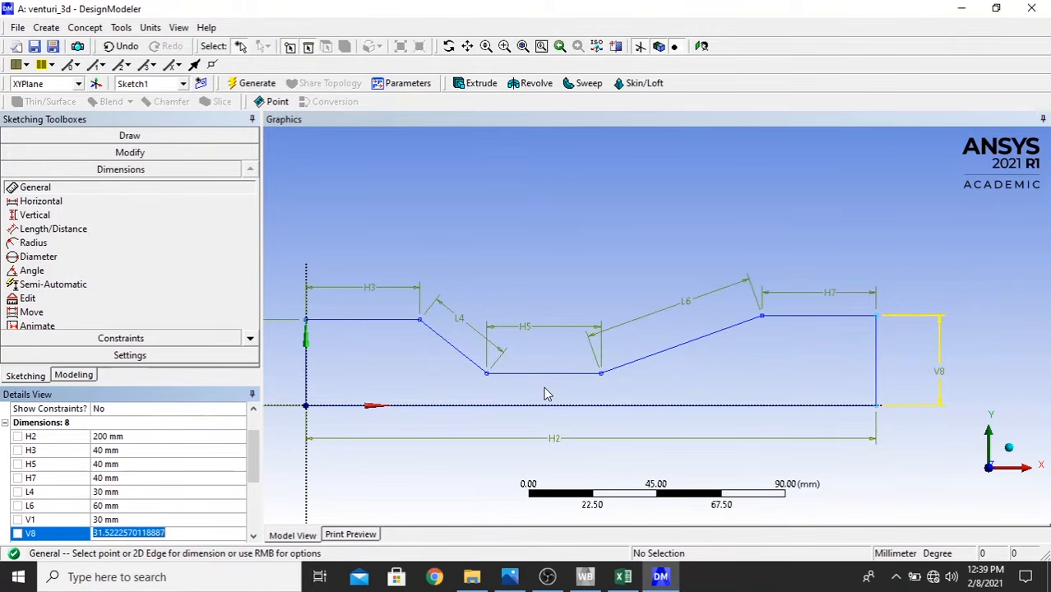
pyautogui.write('3')
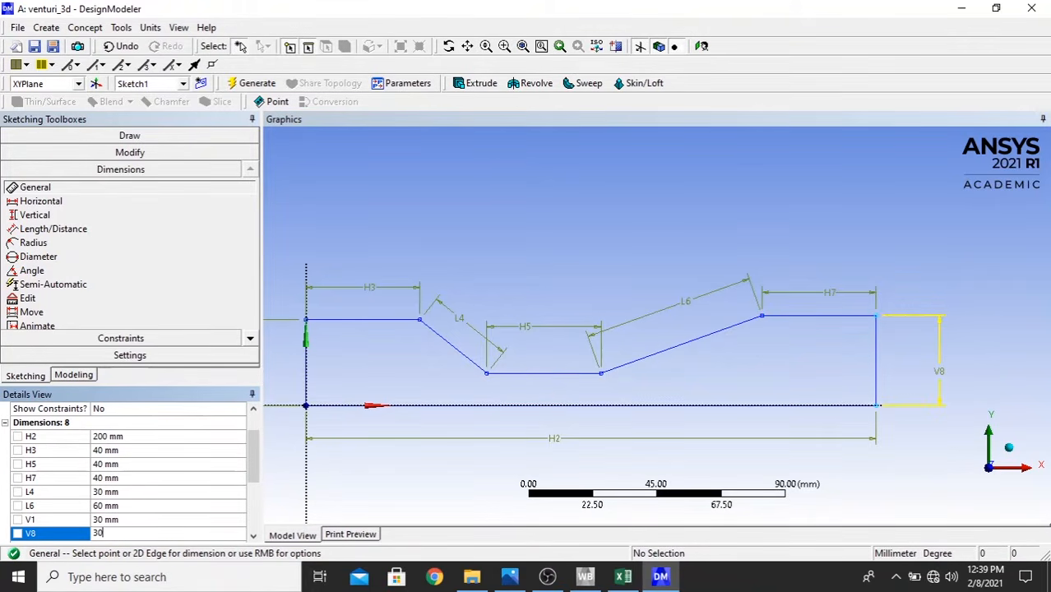
pyautogui.write('0')
pyautogui.press('Return')
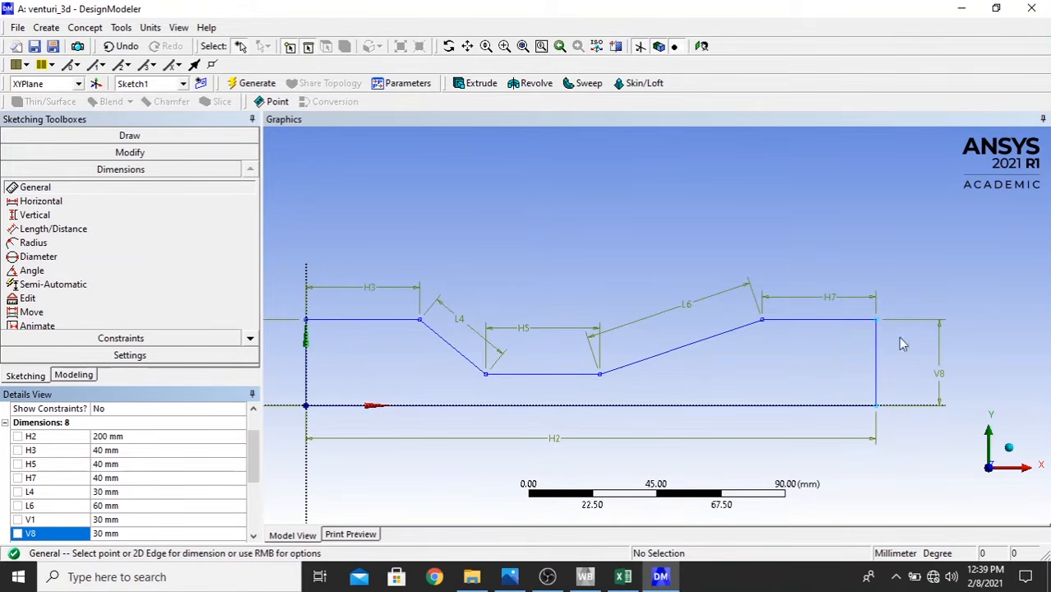
# - Revolve Sketch1 by 360° about its bottom horizontal line with Add Material and generate the solid venturi body
pyautogui.click(82, 382)
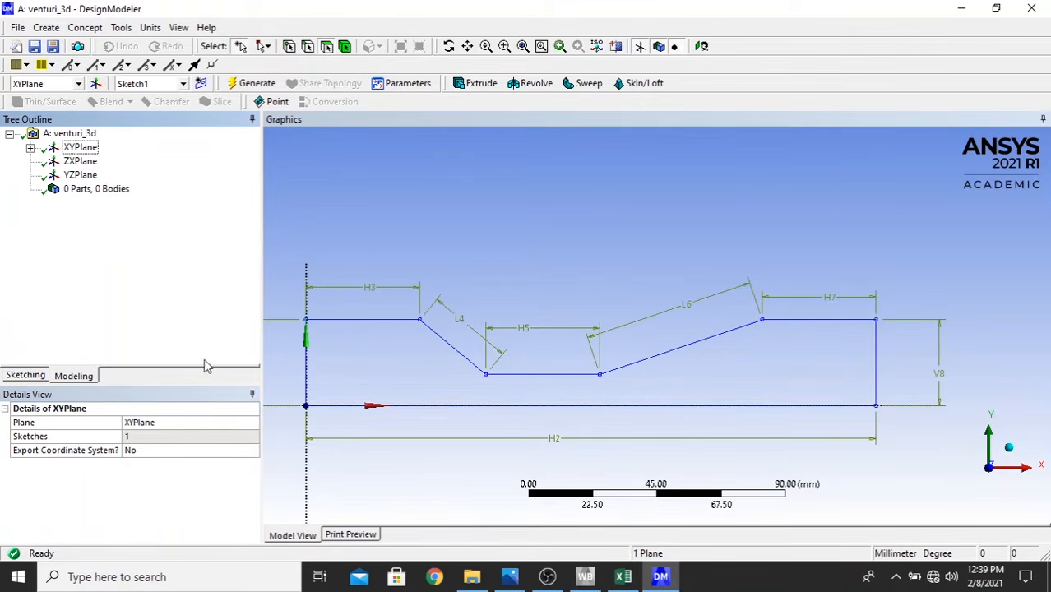
pyautogui.click(30, 148)
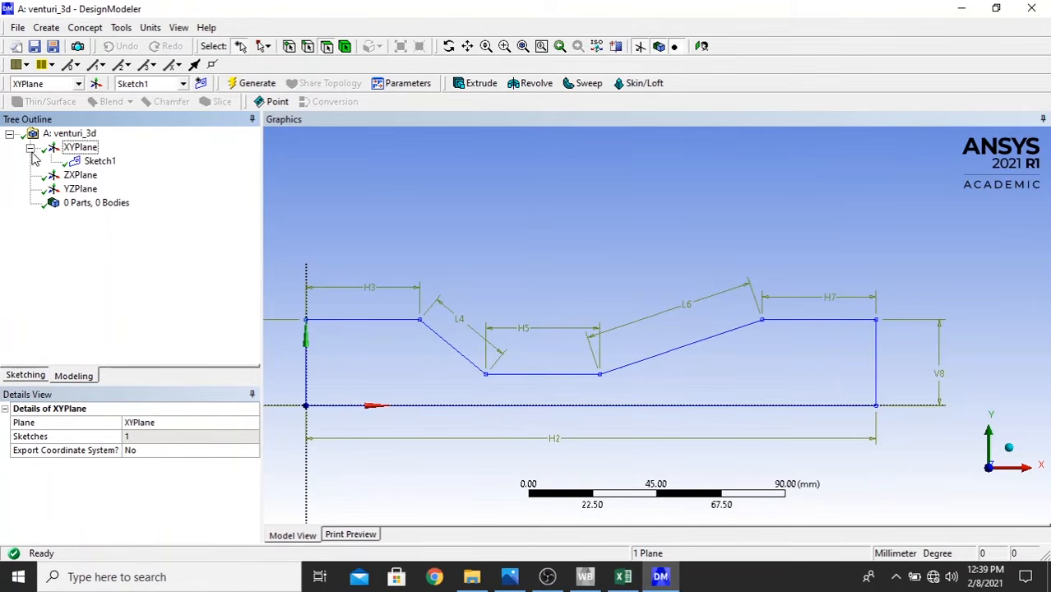
pyautogui.click(98, 163)
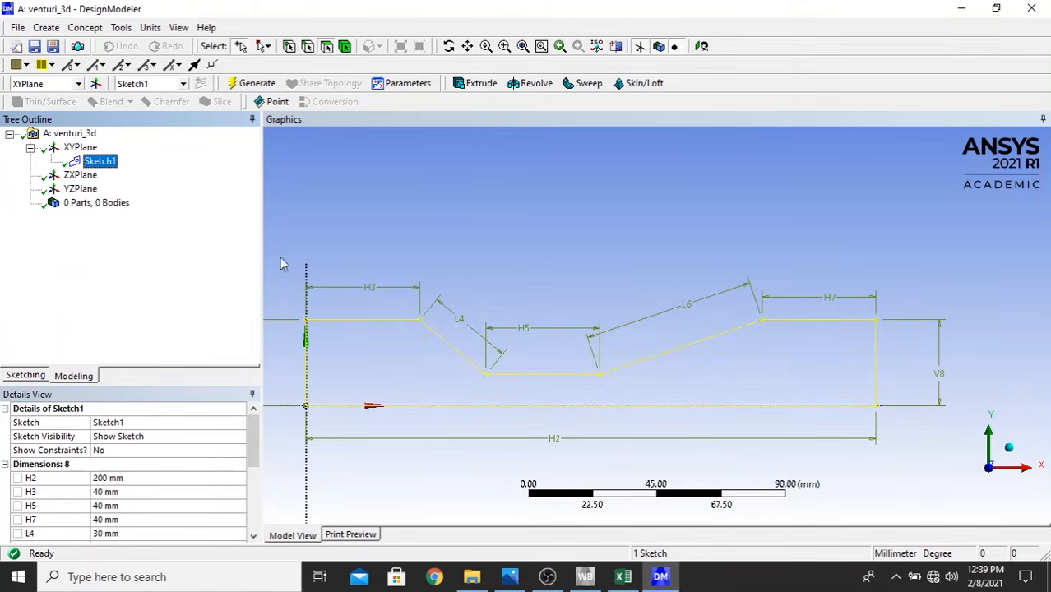
pyautogui.click(533, 84)
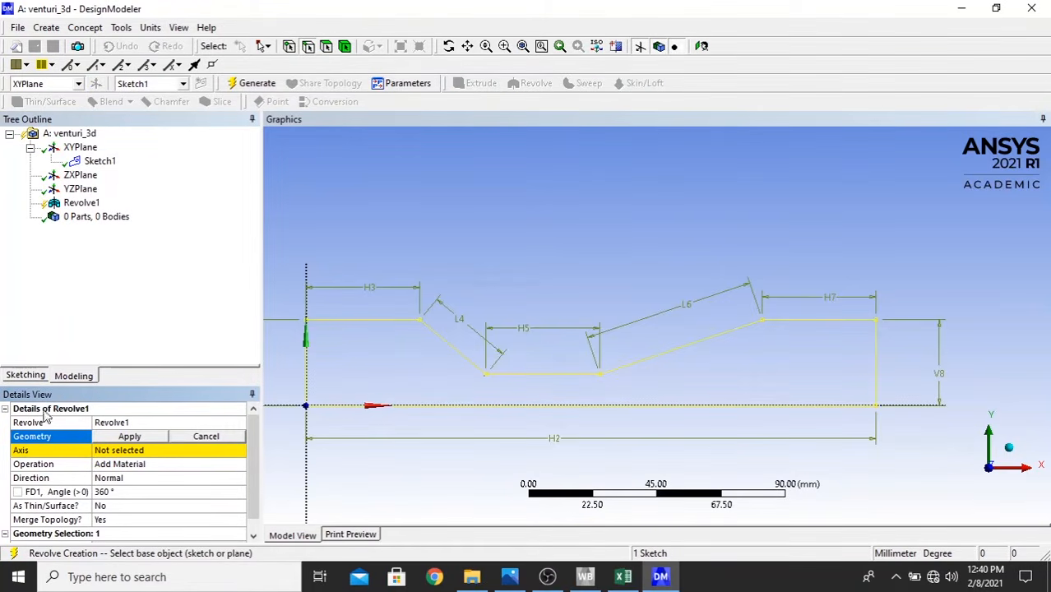
pyautogui.click(132, 437)
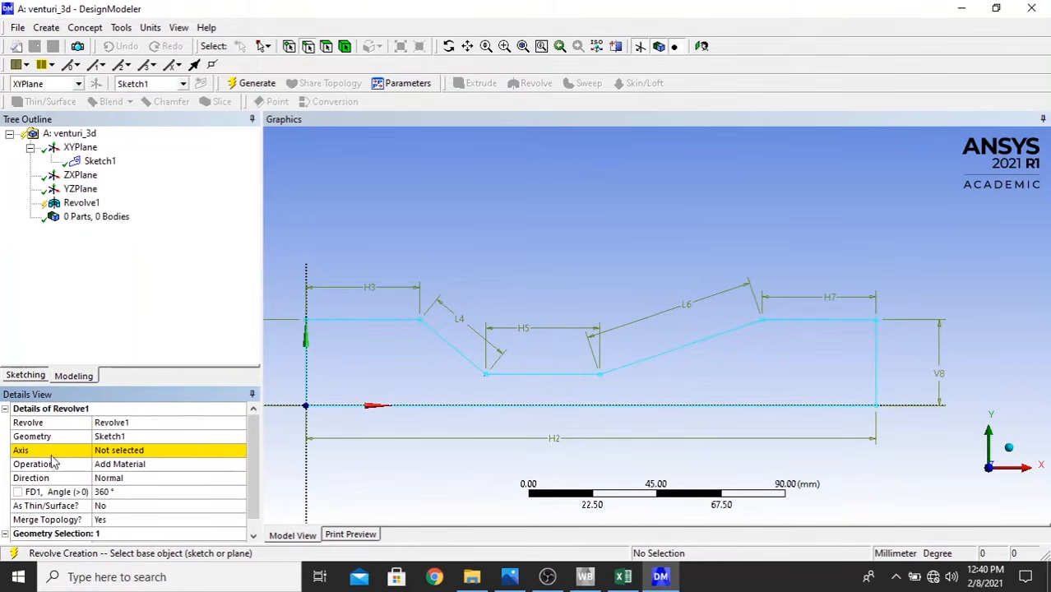
pyautogui.click(105, 452)
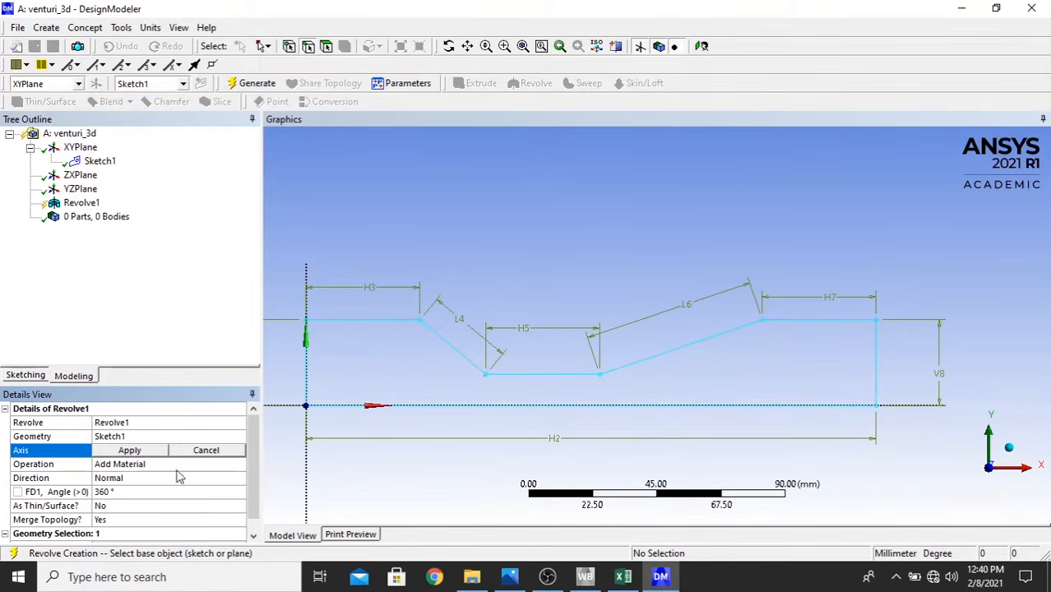
pyautogui.click(539, 407)
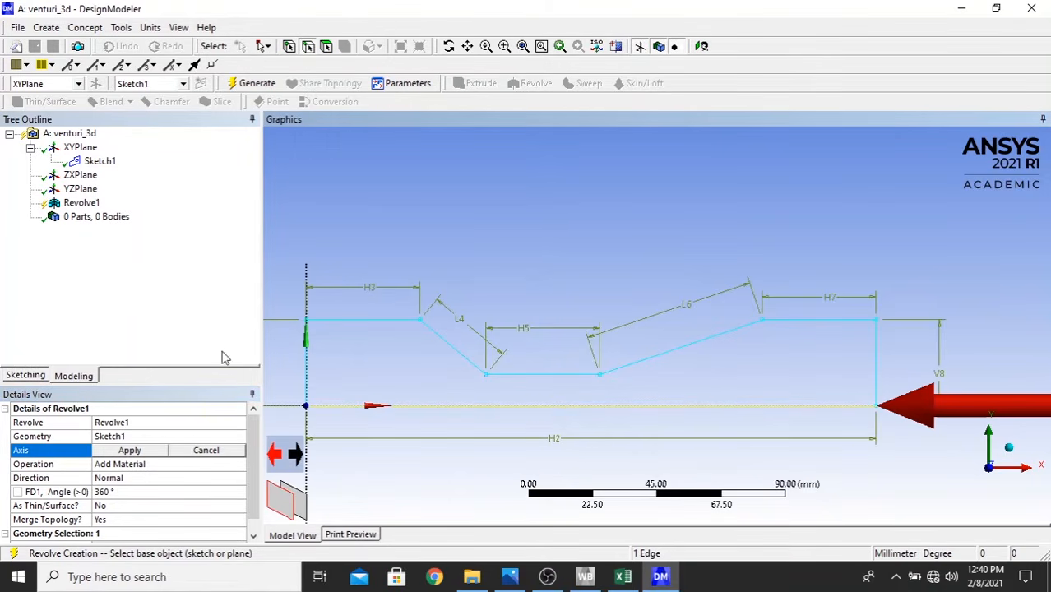
pyautogui.click(129, 454)
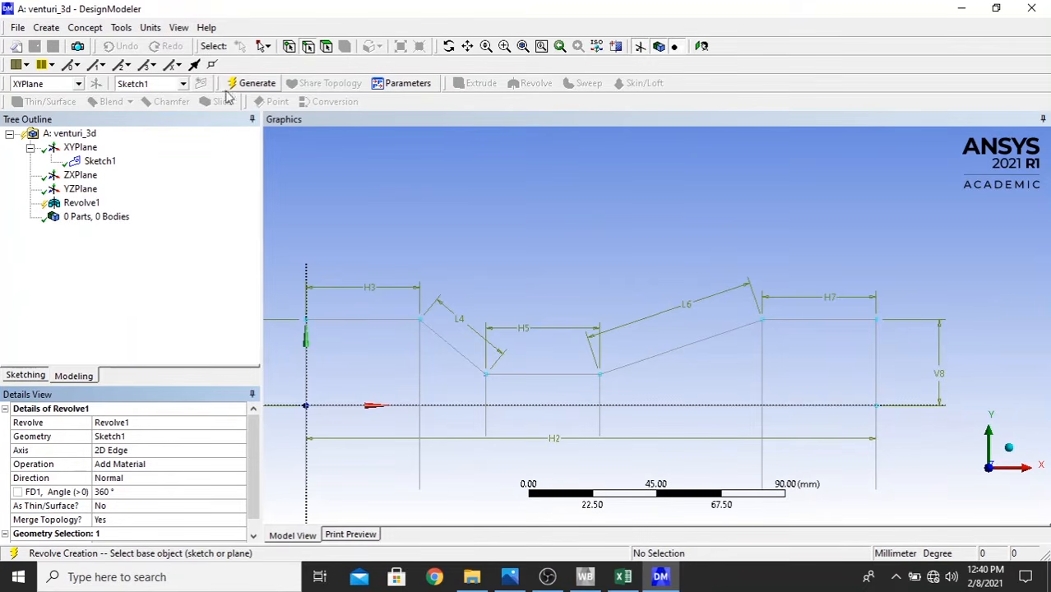
pyautogui.click(249, 83)
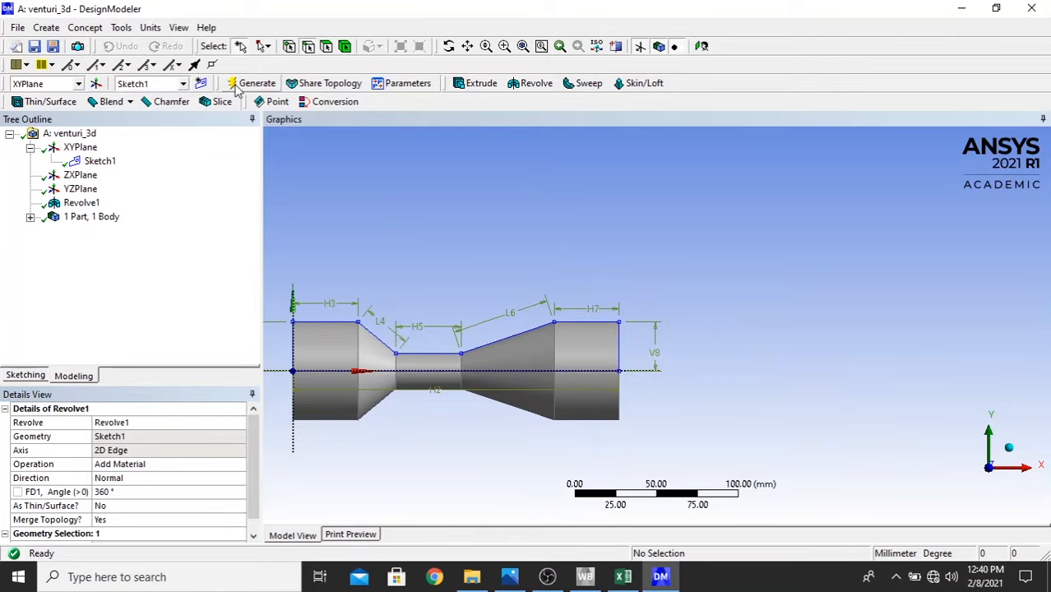
# - Save the project with the revolved venturi geometry
pyautogui.click(468, 46)
pyautogui.moveTo(501, 267); pyautogui.dragTo(680, 286)
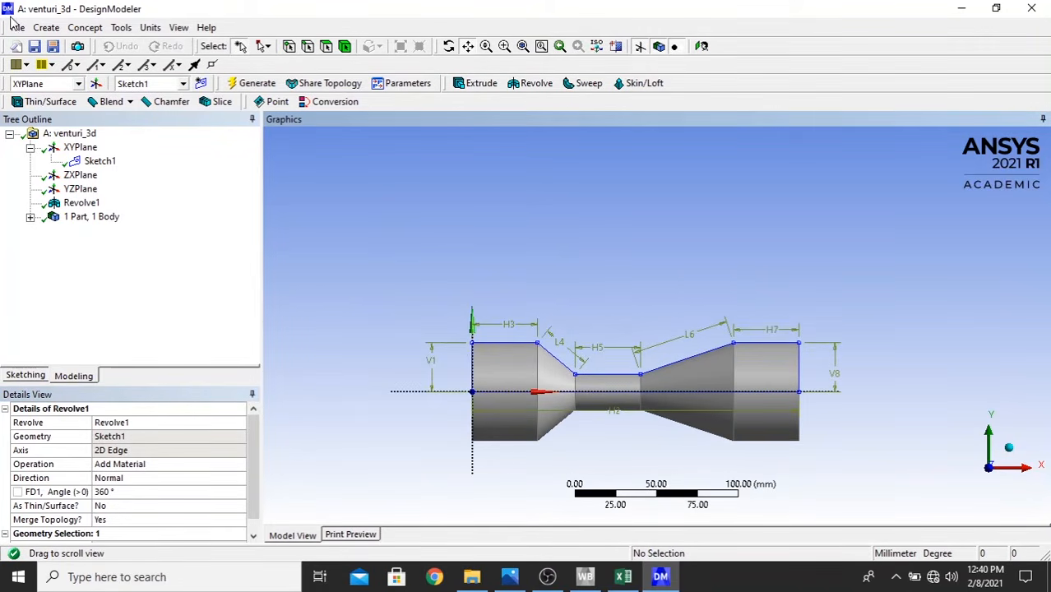
pyautogui.click(34, 46)
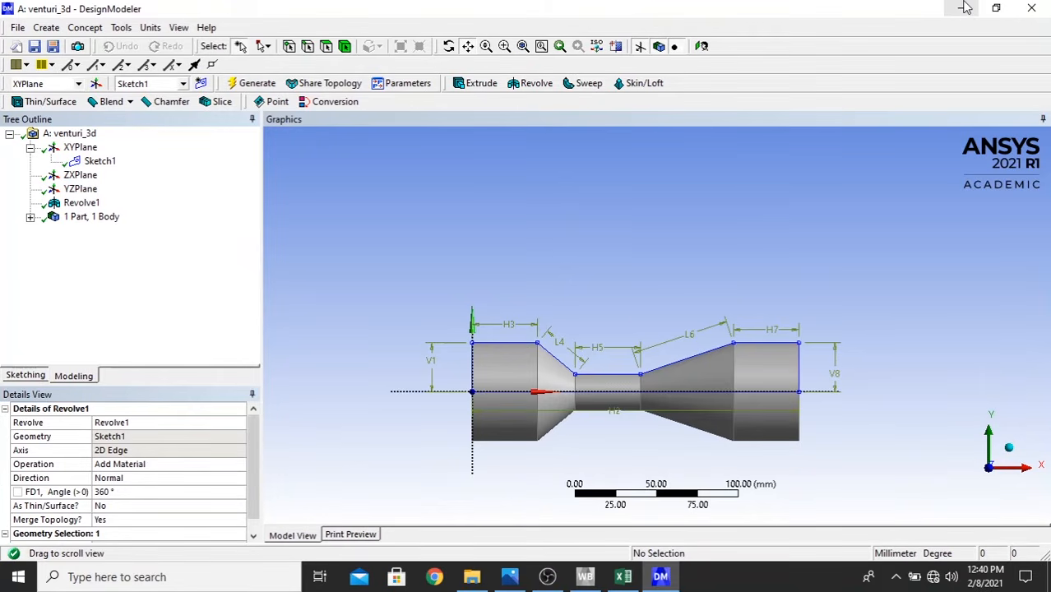
# - Switch to Workbench and open the Mesh cell of the venturi_3d Fluid Flow (Fluent) system for editing
pyautogui.click(584, 577)
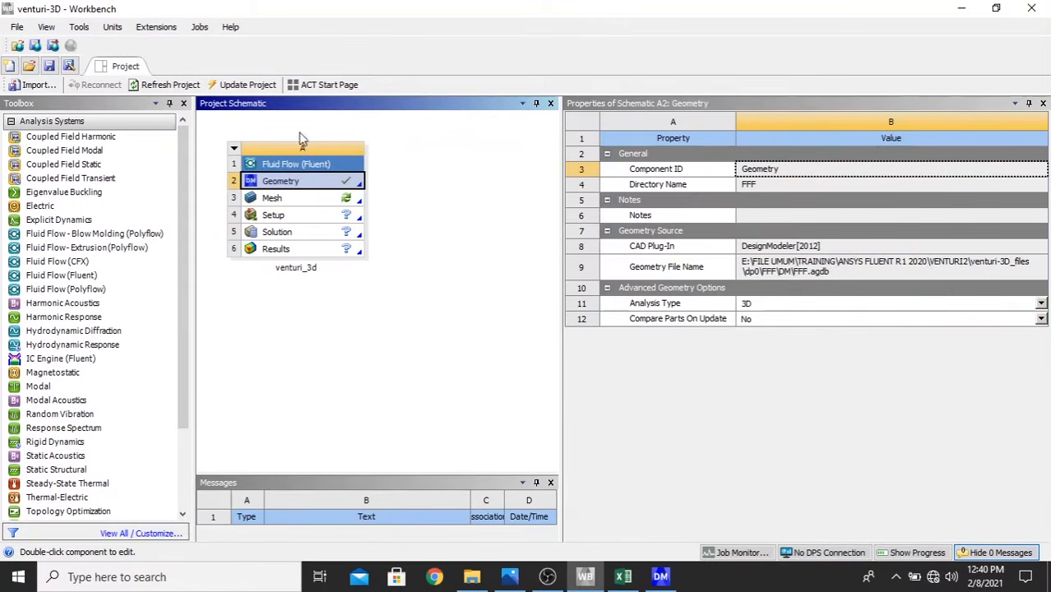
pyautogui.click(284, 200)
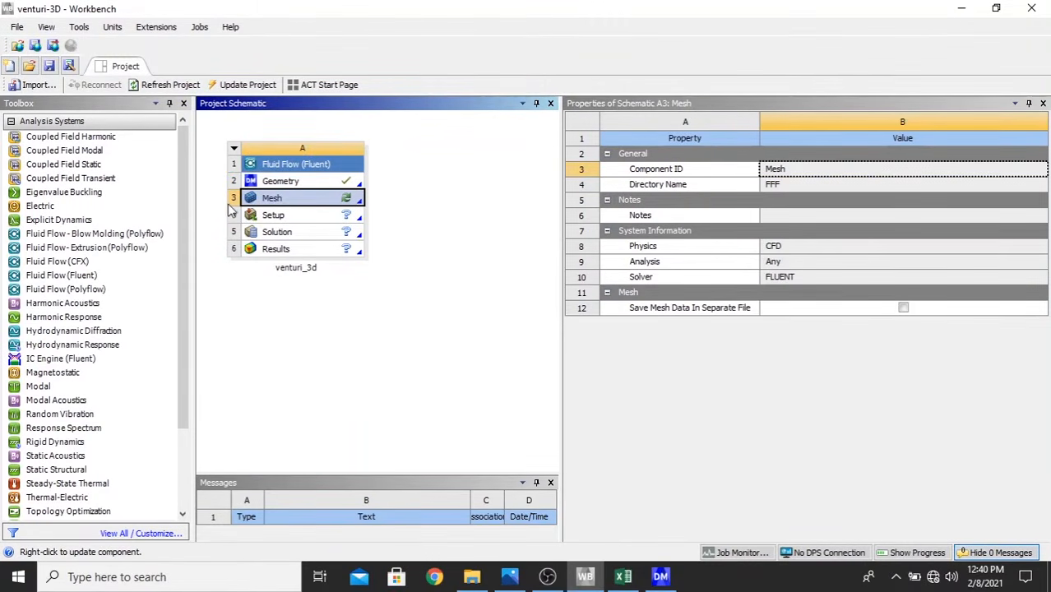
pyautogui.rightClick(290, 203)
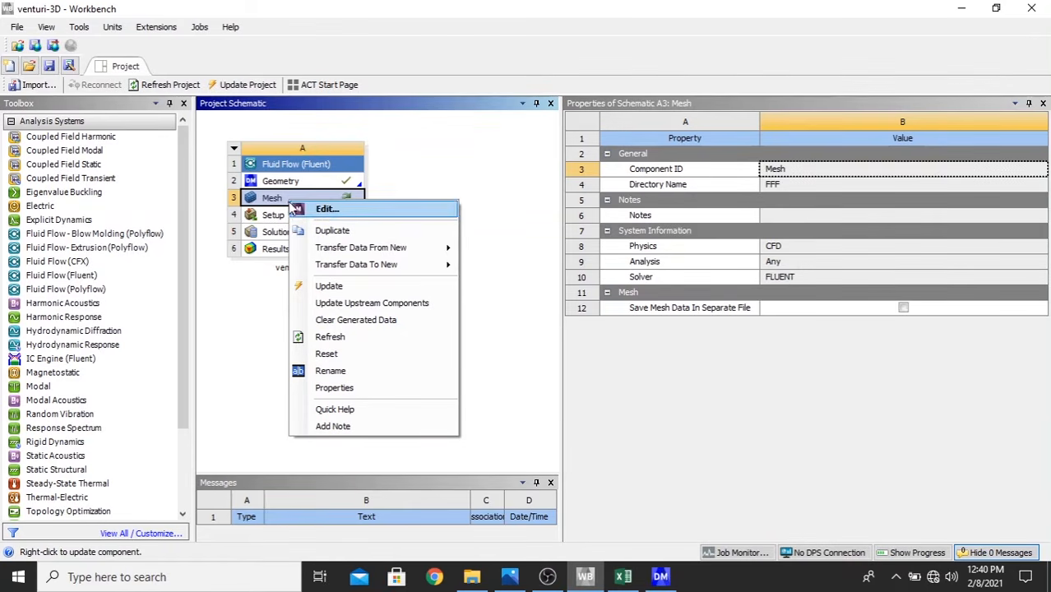
pyautogui.click(329, 211)
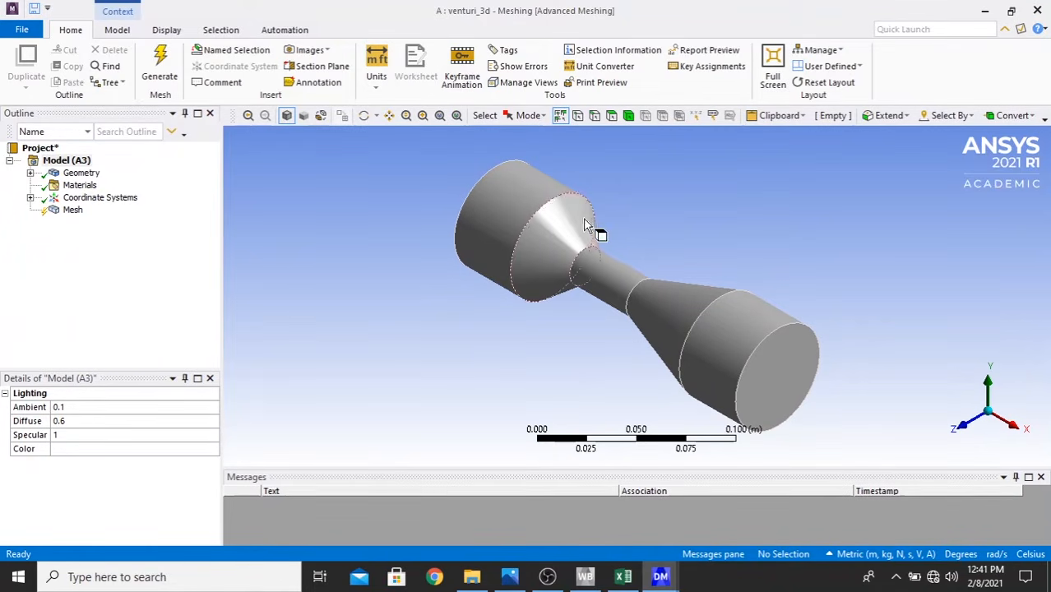
# - Switch the meshing unit system to Metric (mm, kg, N, s, mV, mA)
pyautogui.click(71, 213)
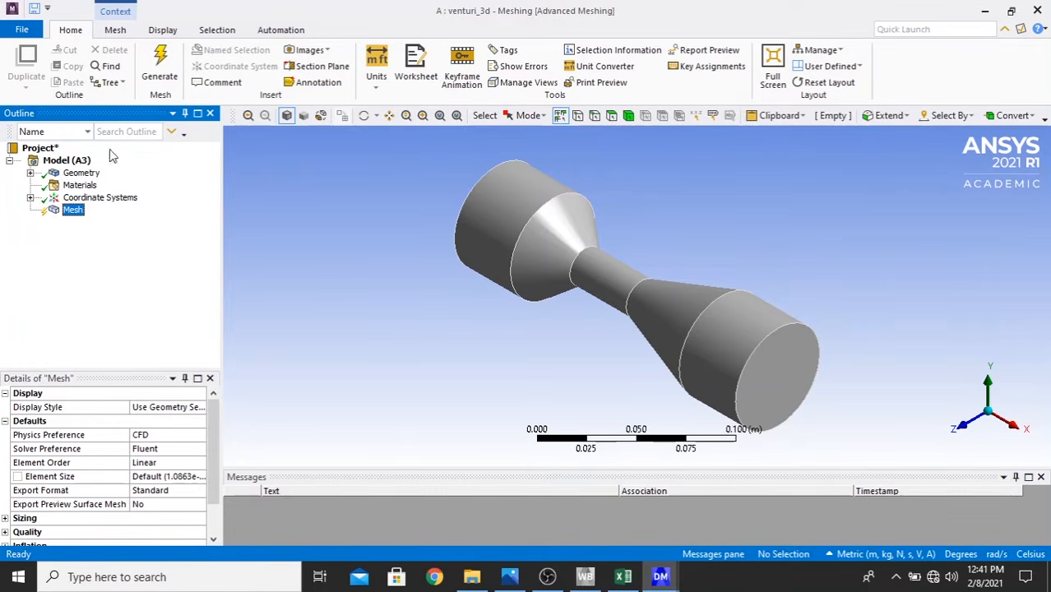
pyautogui.click(172, 478)
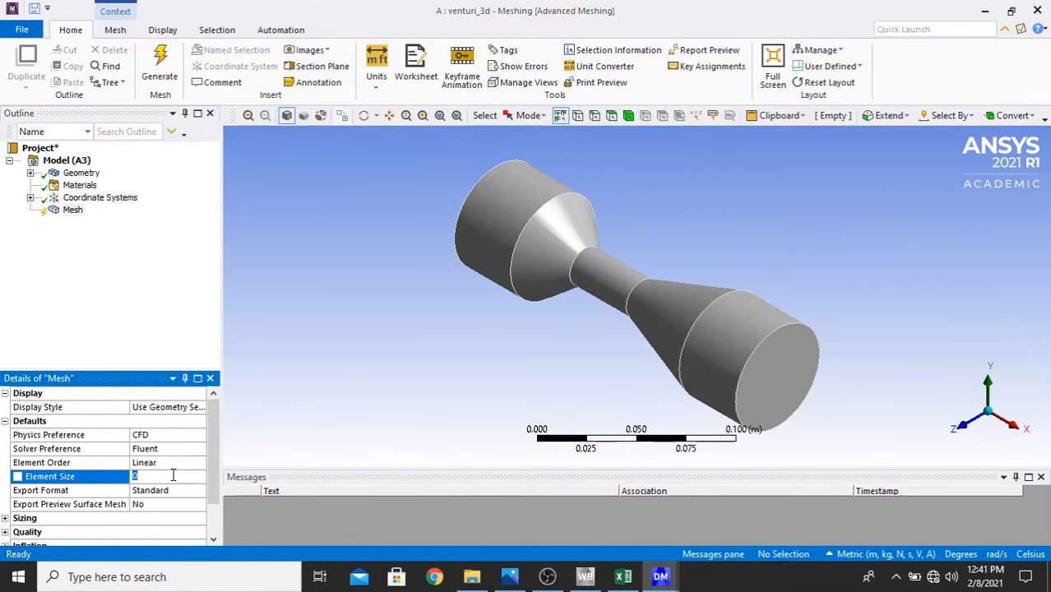
pyautogui.click(378, 87)
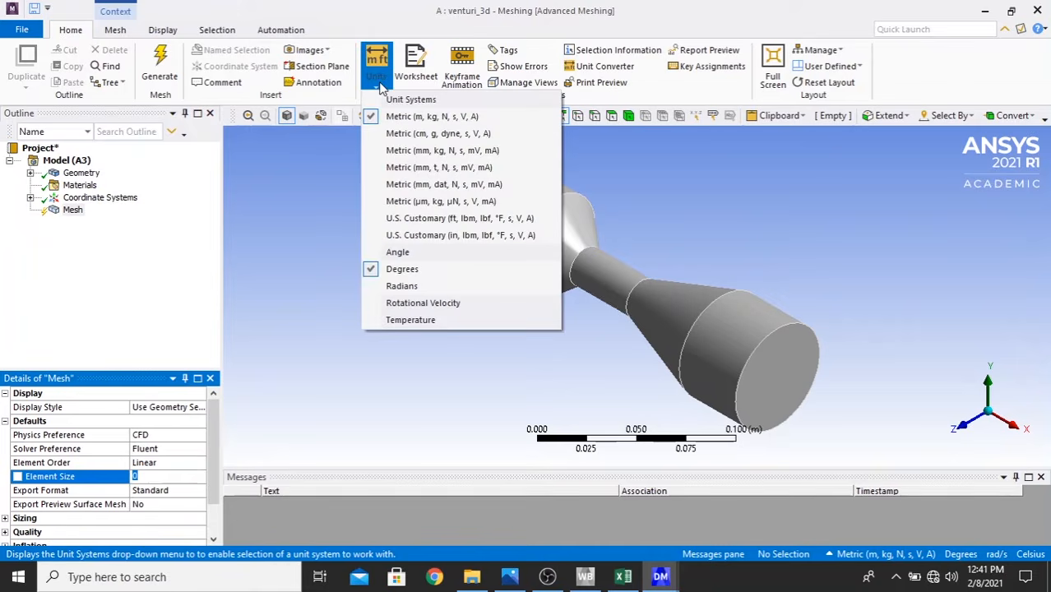
pyautogui.click(404, 154)
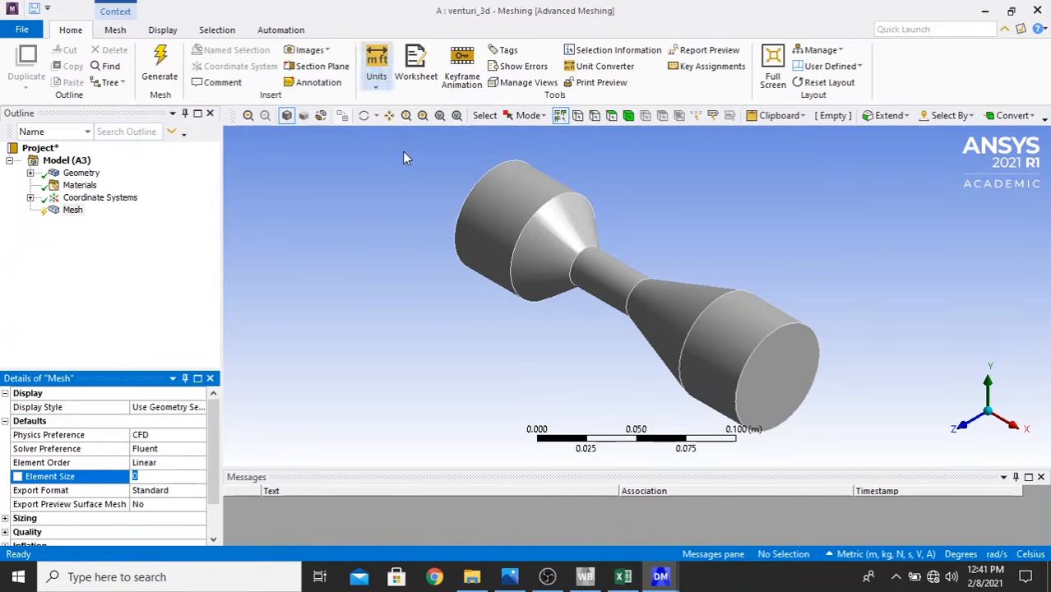
# - Set the global mesh element size to 3 mm and generate the mesh
pyautogui.click(189, 477)
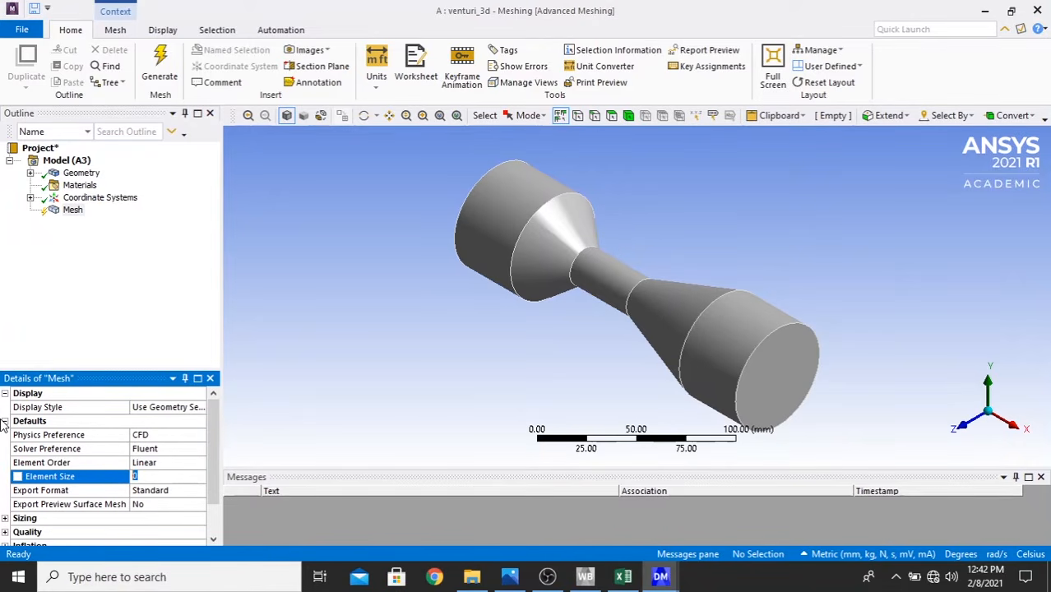
pyautogui.press('Return')
pyautogui.rightClick(65, 216)
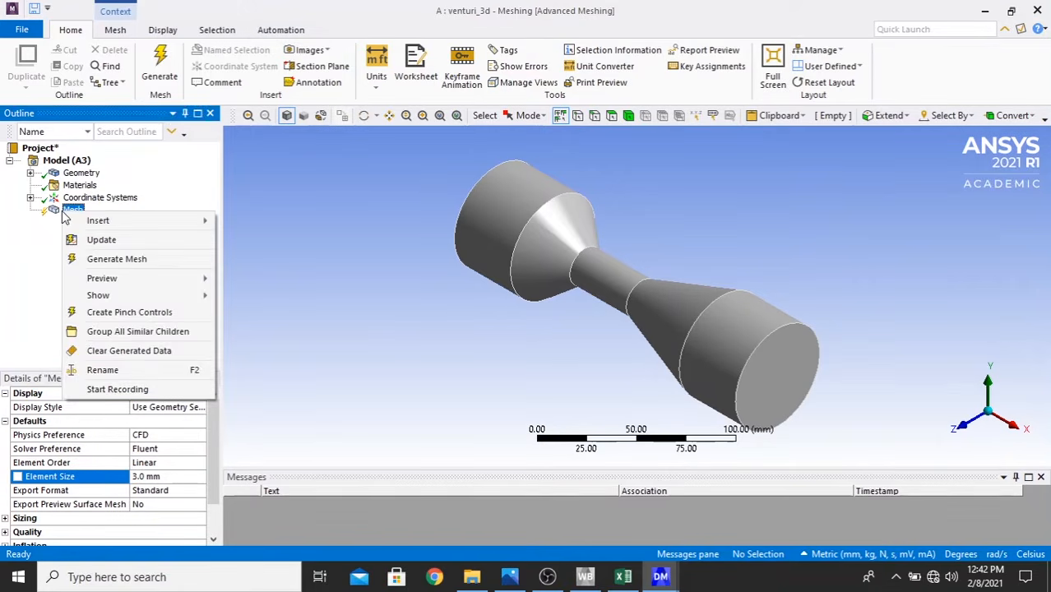
pyautogui.click(113, 260)
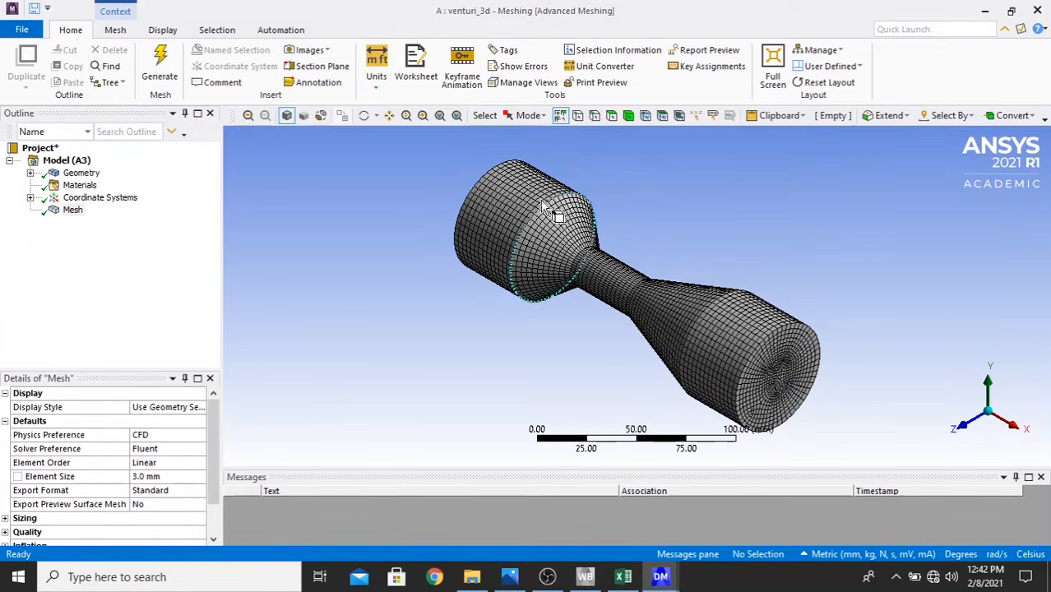
# - Set the mesh display style to Skewness and examine the element quality at the inlet face and along the venturi
pyautogui.click(140, 408)
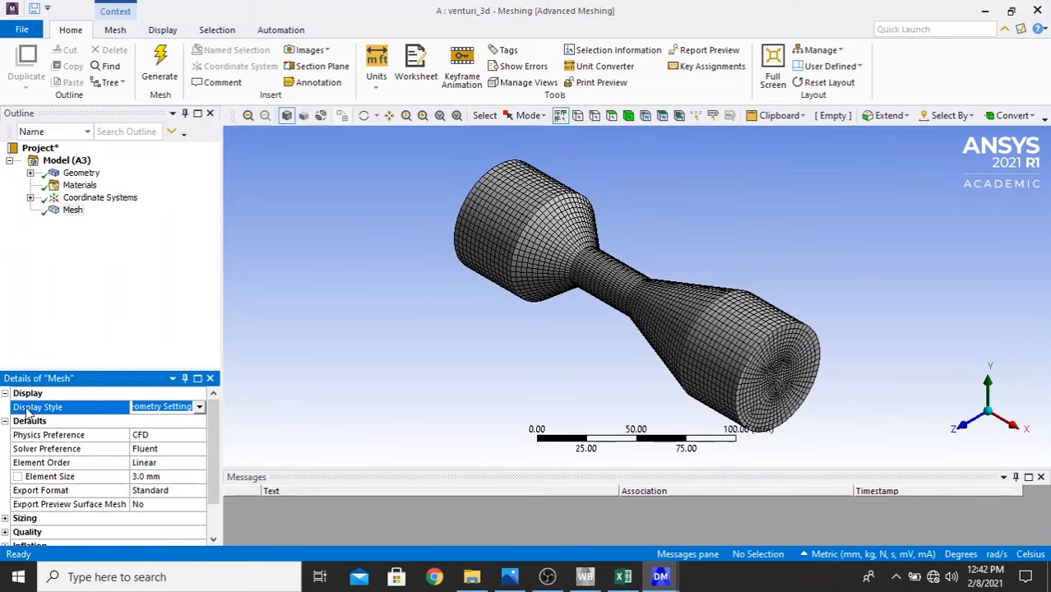
pyautogui.click(198, 407)
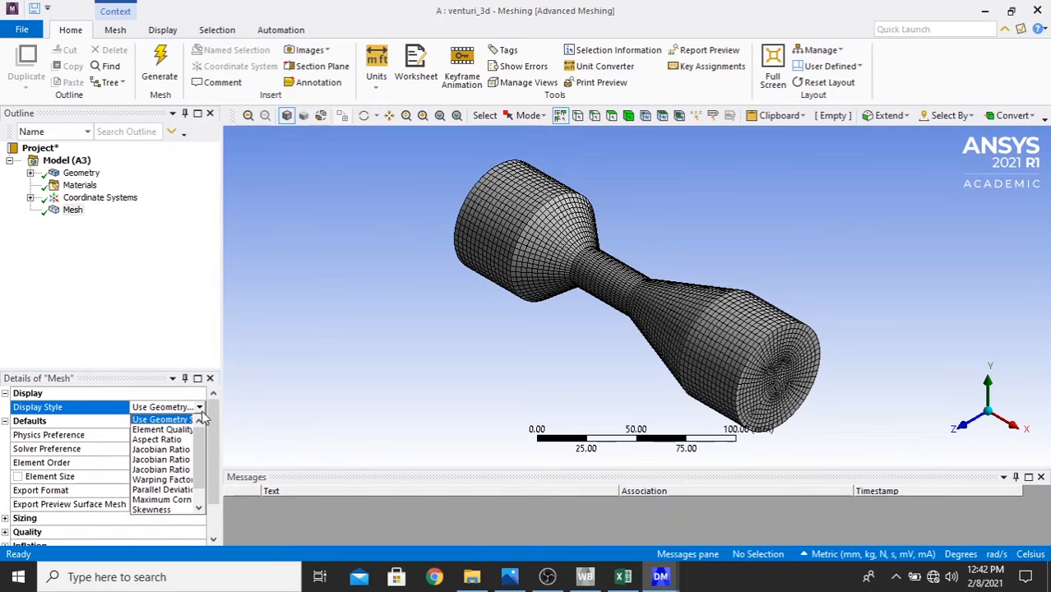
pyautogui.click(156, 509)
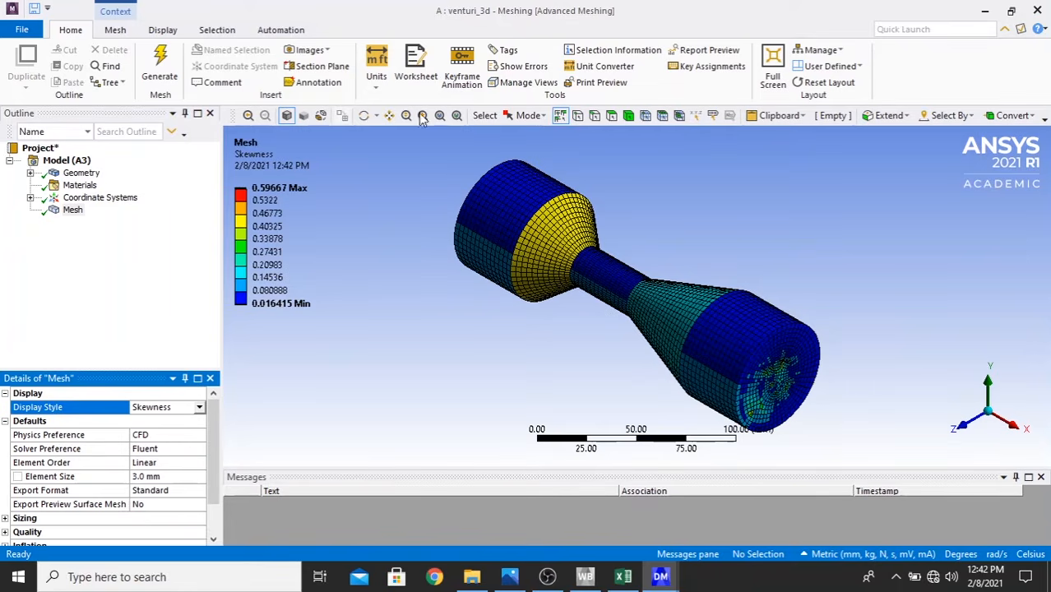
pyautogui.click(367, 121)
pyautogui.moveTo(587, 368)
pyautogui.mouseDown()
pyautogui.moveTo(615, 334)
pyautogui.moveTo(681, 329)
pyautogui.moveTo(777, 352)
pyautogui.moveTo(428, 353)
pyautogui.moveTo(605, 352)
pyautogui.moveTo(629, 387)
pyautogui.moveTo(578, 371)
pyautogui.moveTo(614, 400)
pyautogui.moveTo(586, 374)
pyautogui.mouseUp()
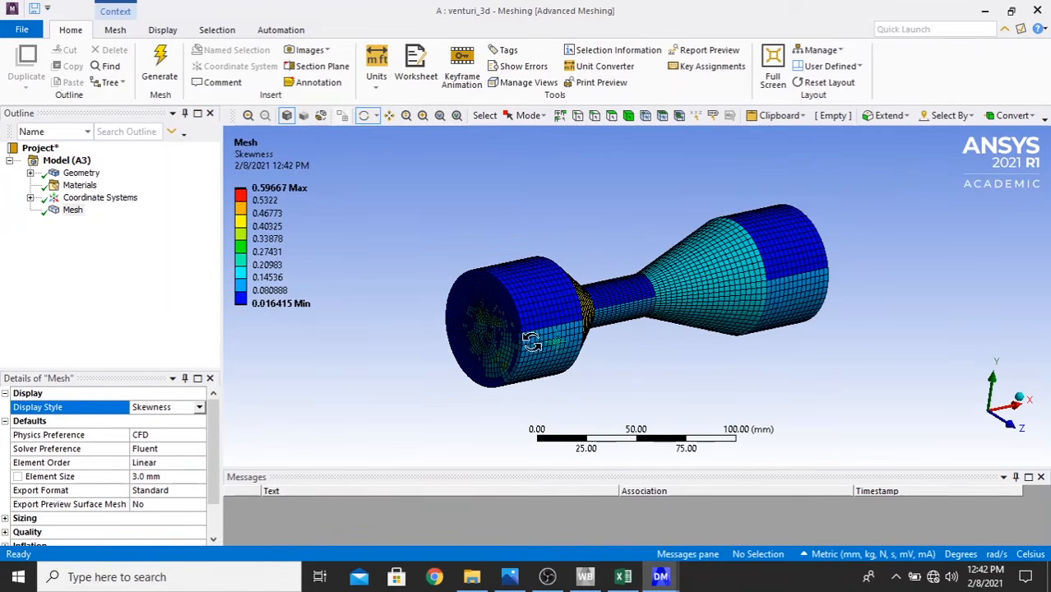
pyautogui.scroll(2, 511, 353)
pyautogui.moveTo(430, 226)
pyautogui.mouseDown()
pyautogui.moveTo(452, 216)
pyautogui.moveTo(437, 216)
pyautogui.mouseUp()
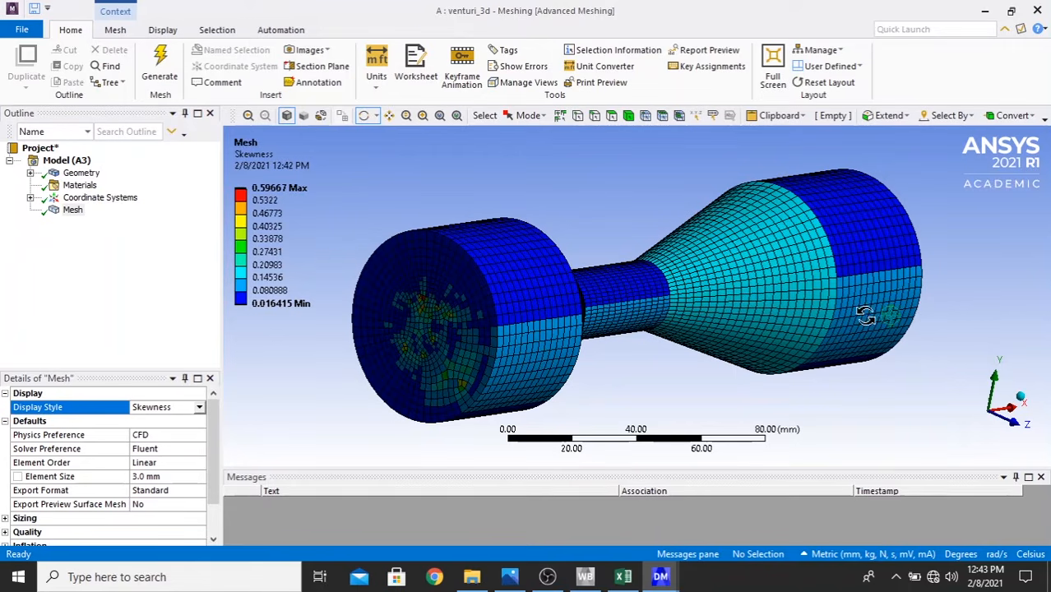
# - Set the mesh display style to Aspect Ratio and examine the element quality over the throat, cones and end face
pyautogui.moveTo(654, 234)
pyautogui.mouseDown(button='middle')
pyautogui.moveTo(650, 224)
pyautogui.moveTo(785, 240)
pyautogui.moveTo(642, 224)
pyautogui.moveTo(654, 224)
pyautogui.mouseUp(button='middle')
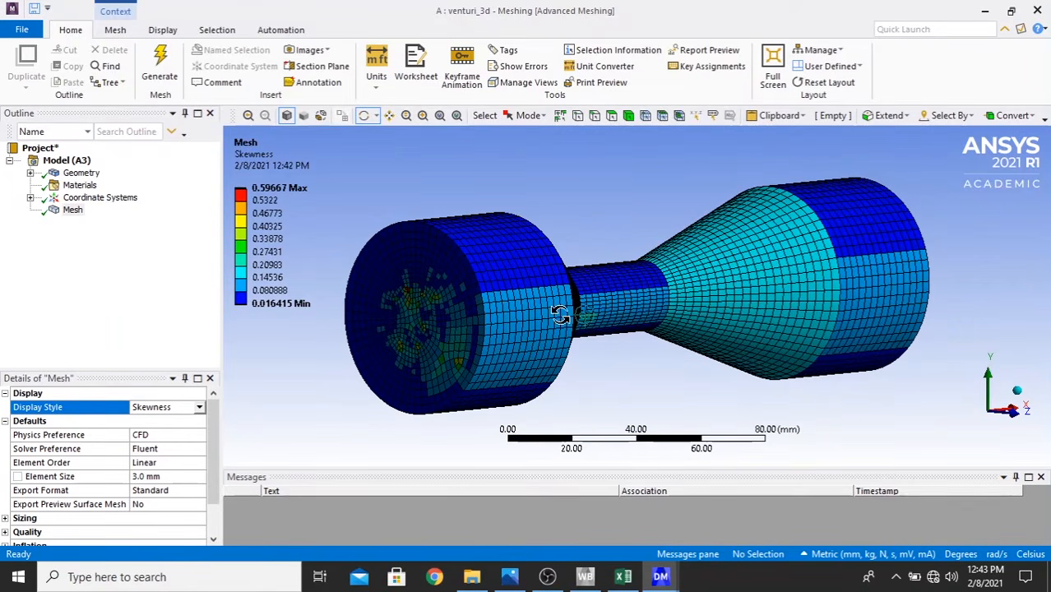
pyautogui.moveTo(570, 297)
pyautogui.mouseDown(button='middle')
pyautogui.moveTo(727, 286)
pyautogui.moveTo(543, 296)
pyautogui.moveTo(347, 280)
pyautogui.moveTo(740, 288)
pyautogui.moveTo(563, 281)
pyautogui.mouseUp(button='middle')
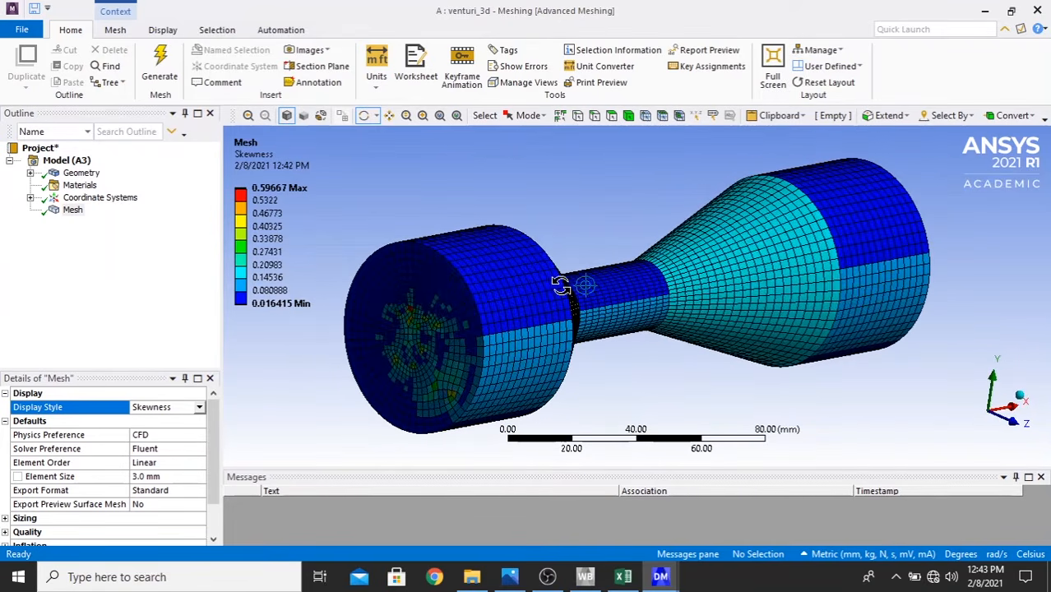
pyautogui.click(199, 408)
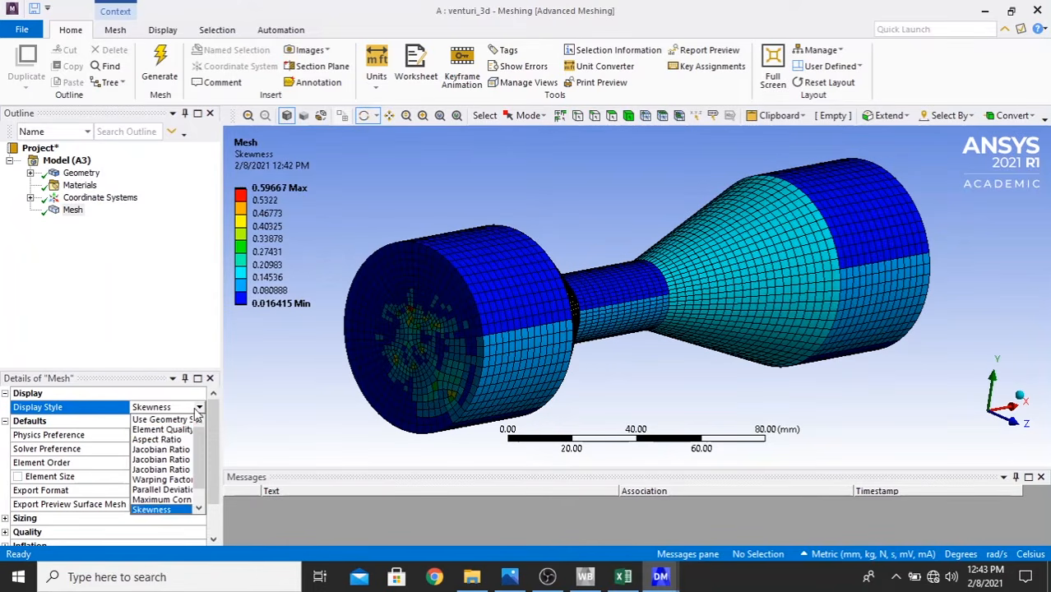
pyautogui.click(156, 439)
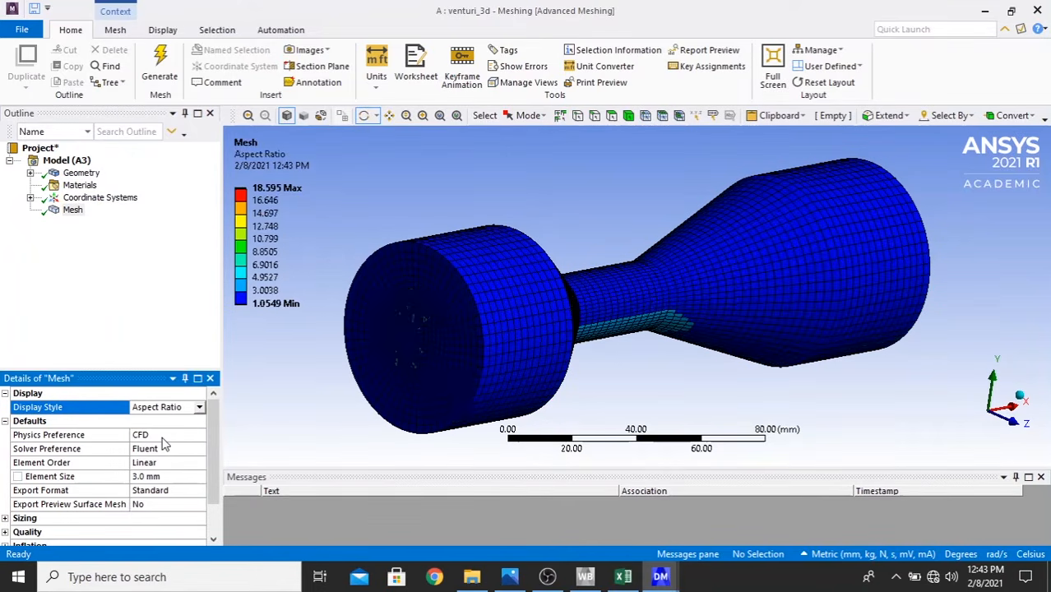
pyautogui.moveTo(633, 197)
pyautogui.mouseDown()
pyautogui.moveTo(486, 226)
pyautogui.moveTo(669, 212)
pyautogui.moveTo(623, 218)
pyautogui.mouseUp()
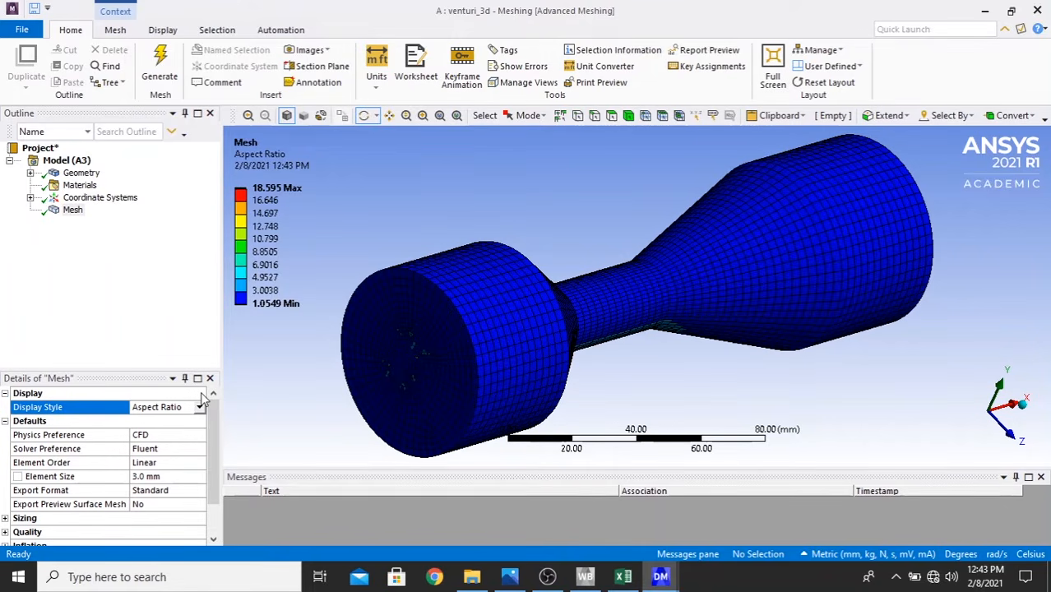
pyautogui.click(258, 189)
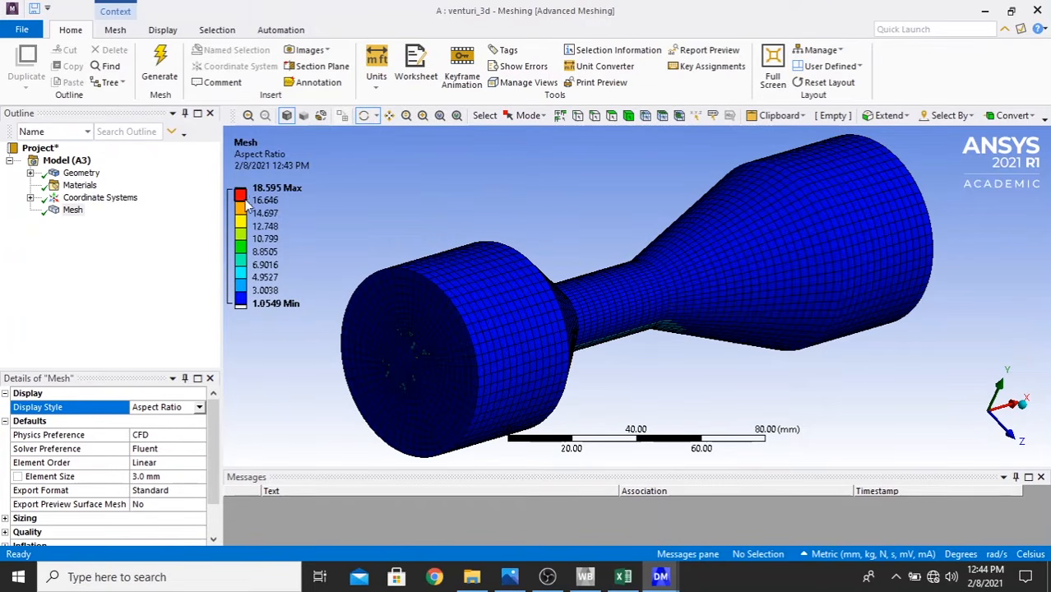
pyautogui.moveTo(651, 348); pyautogui.dragTo(446, 272)
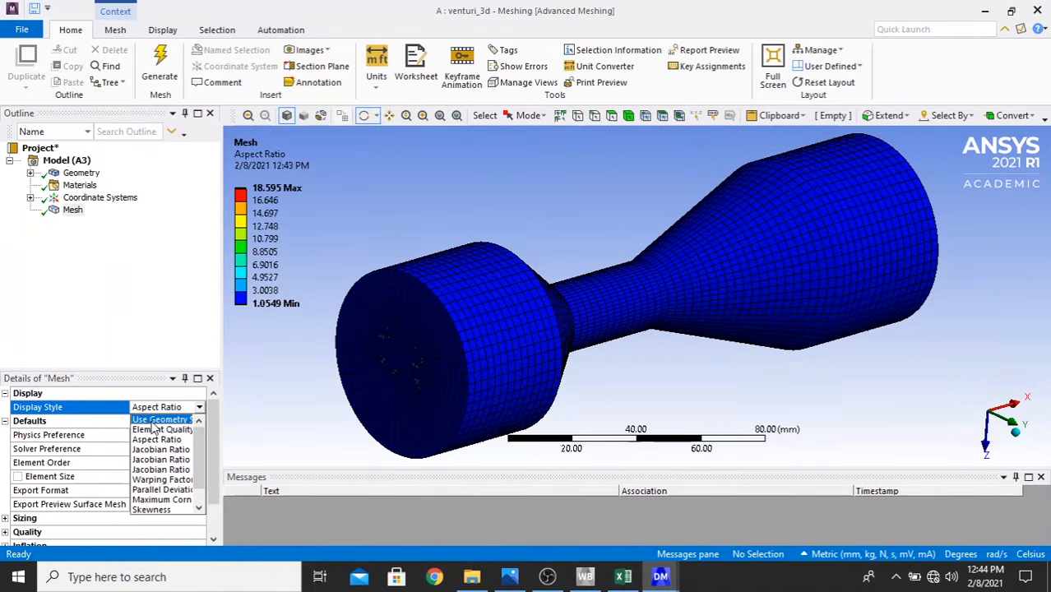
# - Return the mesh display style to Use Geometry Setting and orient the model so the inlet end faces the viewer
pyautogui.click(155, 420)
pyautogui.click(199, 409)
pyautogui.click(199, 409)
pyautogui.click(199, 409)
pyautogui.click(157, 255)
pyautogui.moveTo(325, 171); pyautogui.dragTo(241, 142)
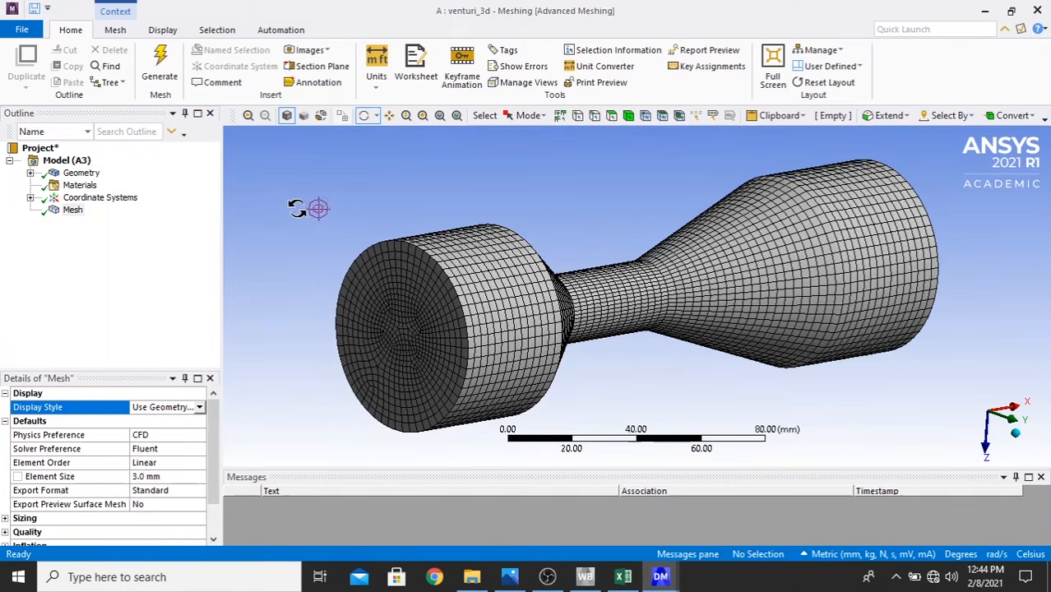
# - Create a named selection called Inlet from the circular end face next to the shorter converging cone
pyautogui.click(612, 116)
pyautogui.click(414, 306)
pyautogui.rightClick(382, 304)
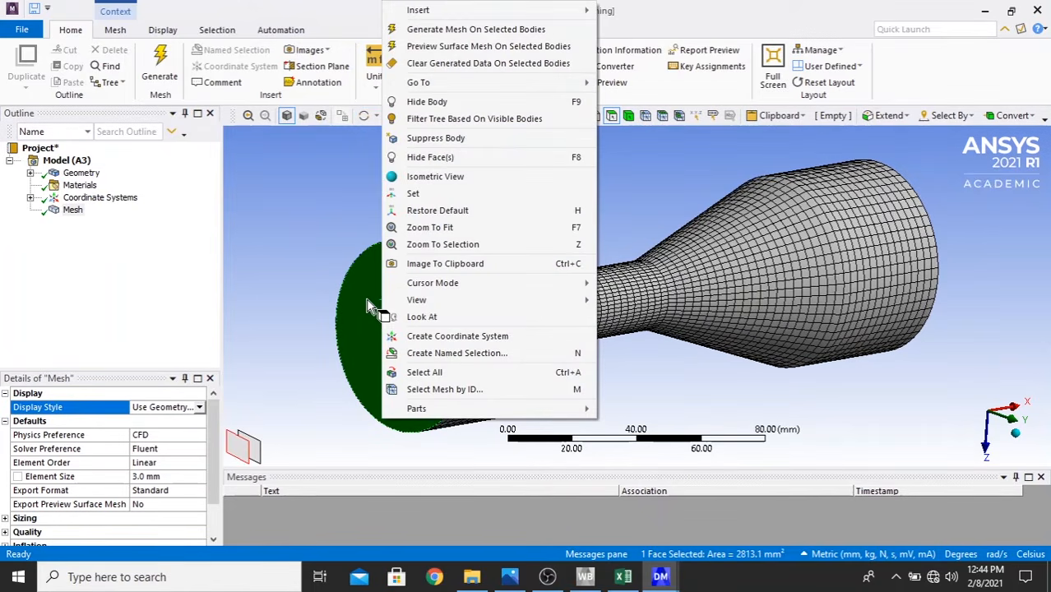
pyautogui.click(366, 298)
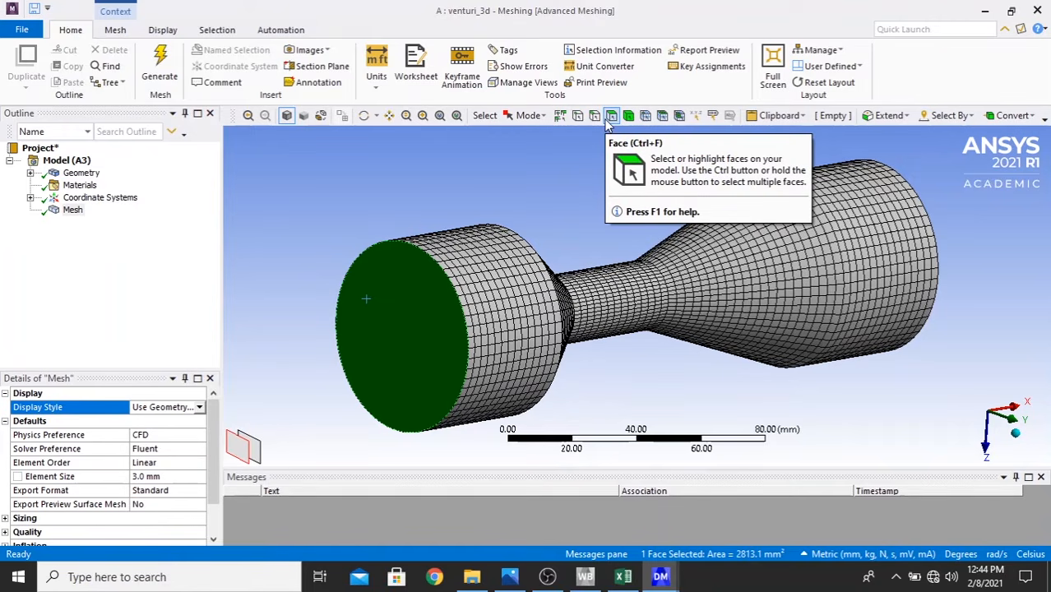
pyautogui.rightClick(413, 327)
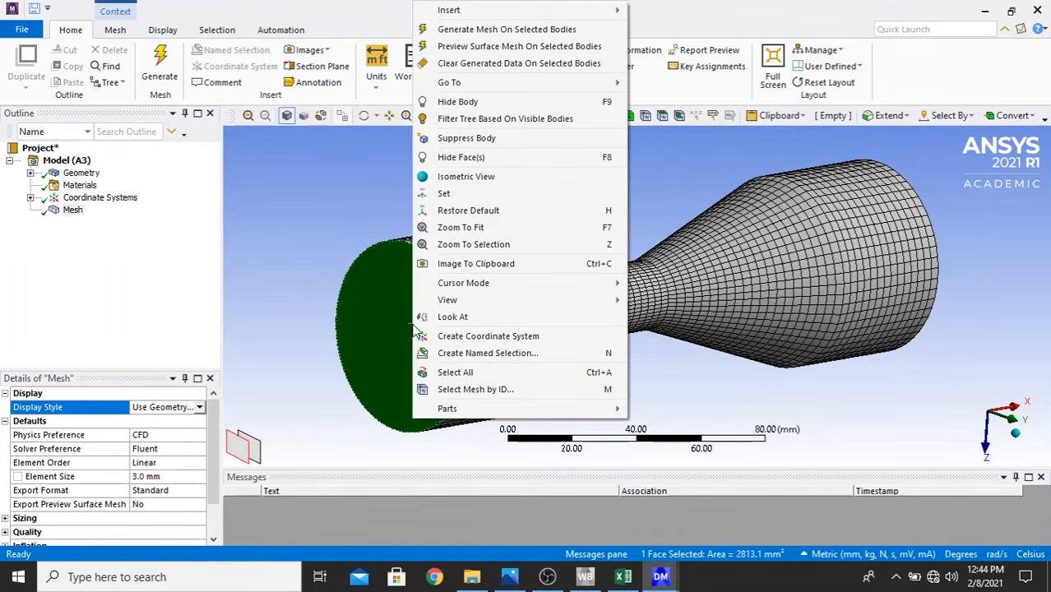
pyautogui.click(372, 299)
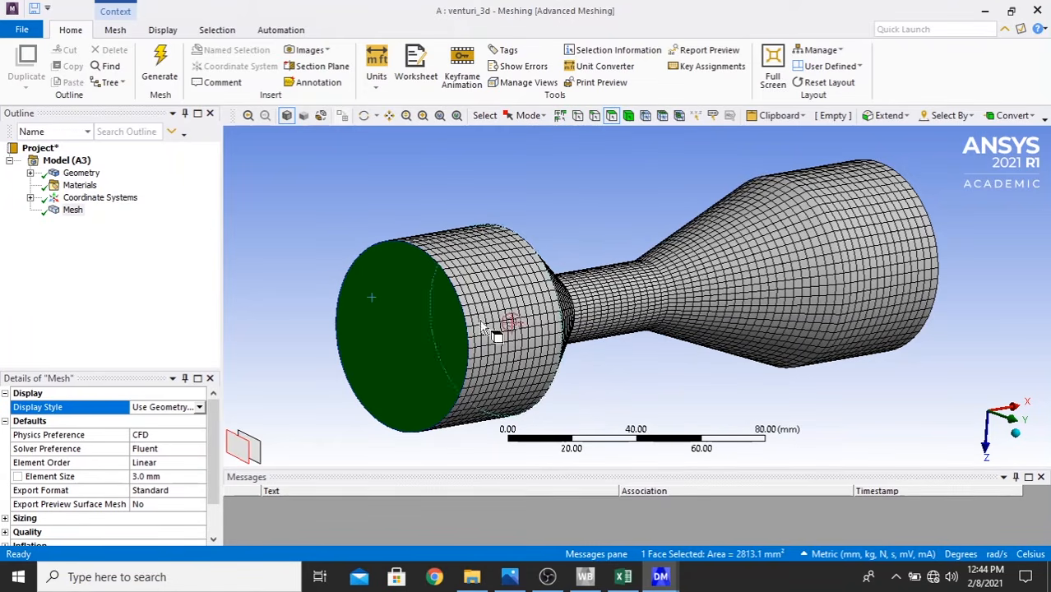
pyautogui.rightClick(381, 339)
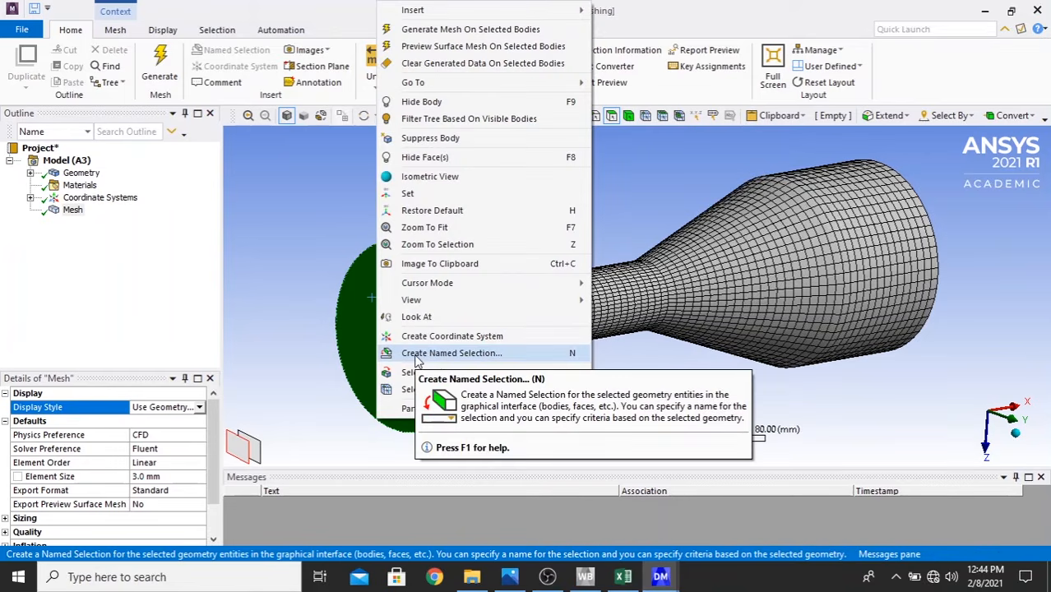
pyautogui.click(439, 354)
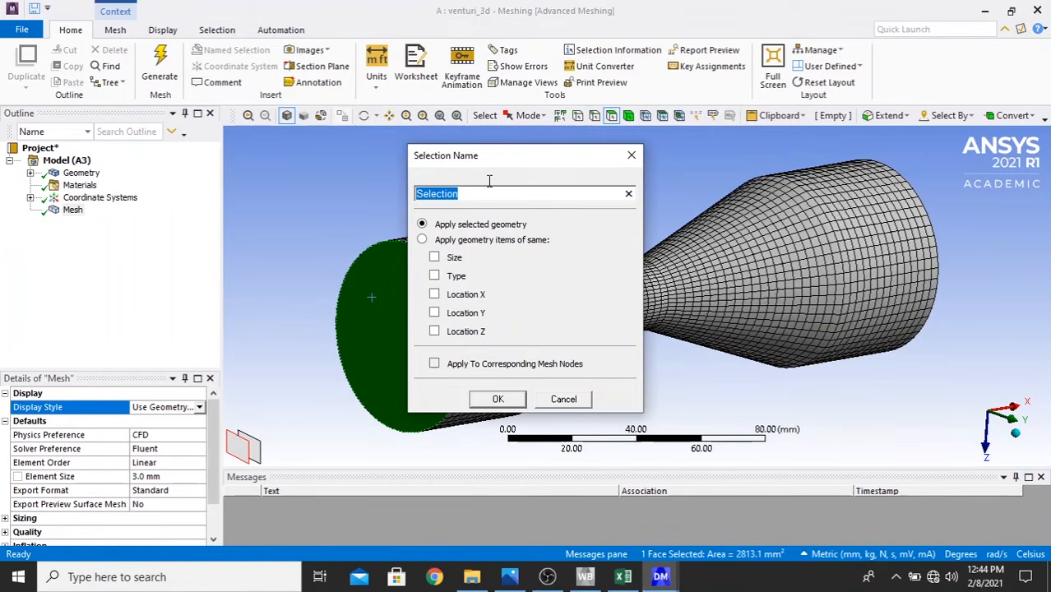
pyautogui.press('BackSpace')
pyautogui.write('Inlet')
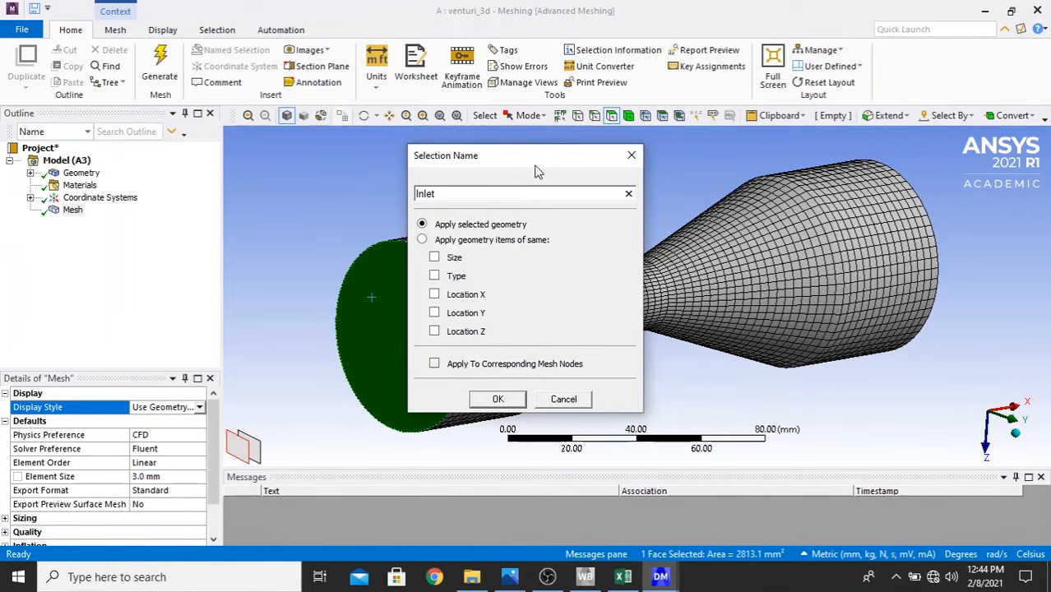
pyautogui.click(499, 399)
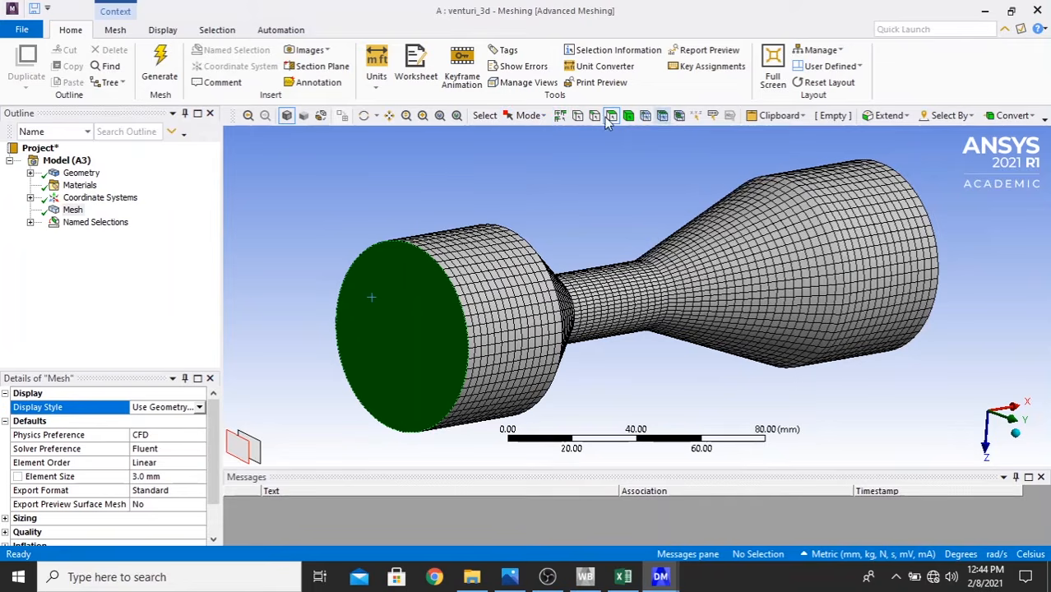
# - Create a named selection called Wall from the five outer faces: both end cylinders, both cones and the throat
pyautogui.click(508, 299)
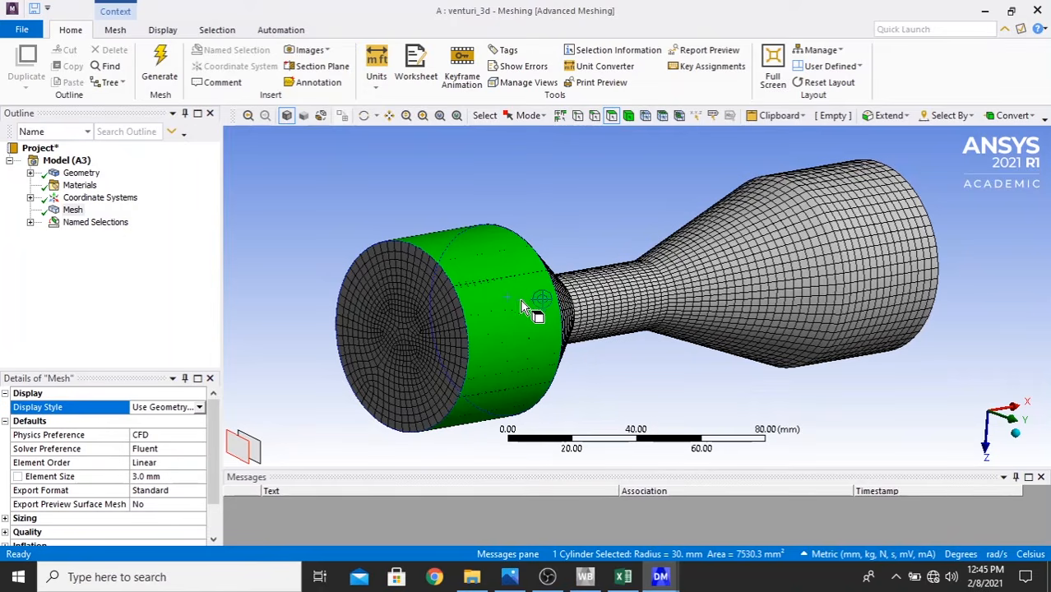
pyautogui.keyDown('ctrl'); pyautogui.click(584, 306); pyautogui.keyUp('ctrl')
pyautogui.keyDown('ctrl'); pyautogui.click(634, 300); pyautogui.keyUp('ctrl')
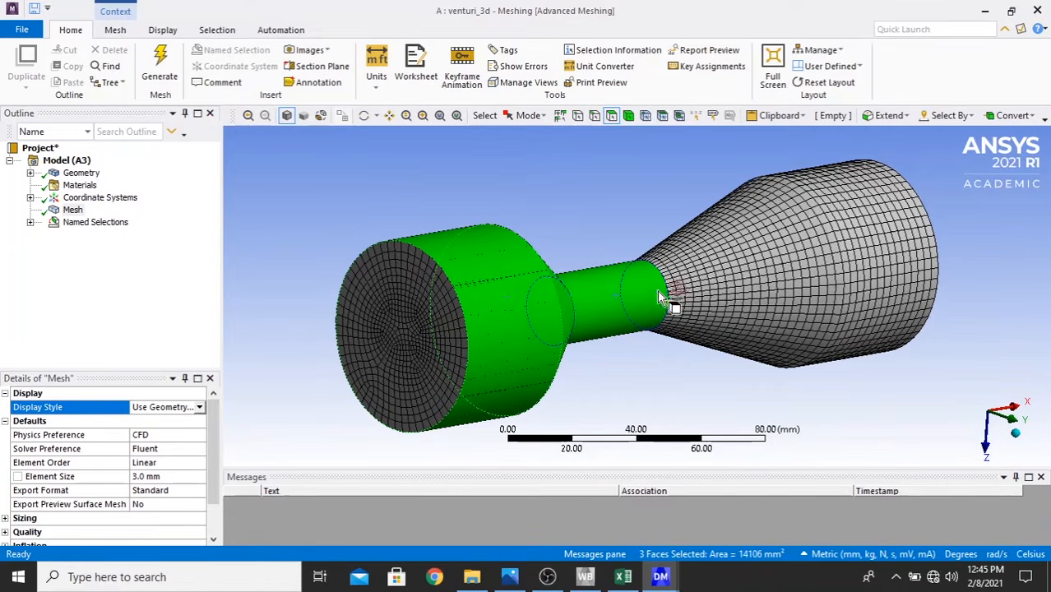
pyautogui.keyDown('ctrl'); pyautogui.click(716, 284); pyautogui.keyUp('ctrl')
pyautogui.keyDown('ctrl'); pyautogui.click(865, 271); pyautogui.keyUp('ctrl')
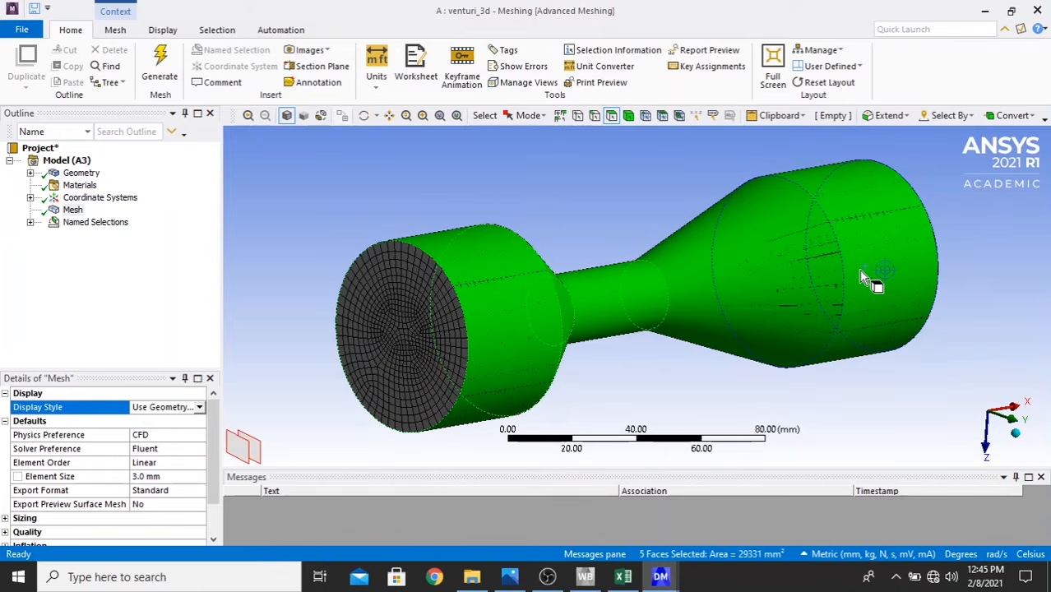
pyautogui.click(363, 117)
pyautogui.moveTo(634, 274); pyautogui.dragTo(566, 315)
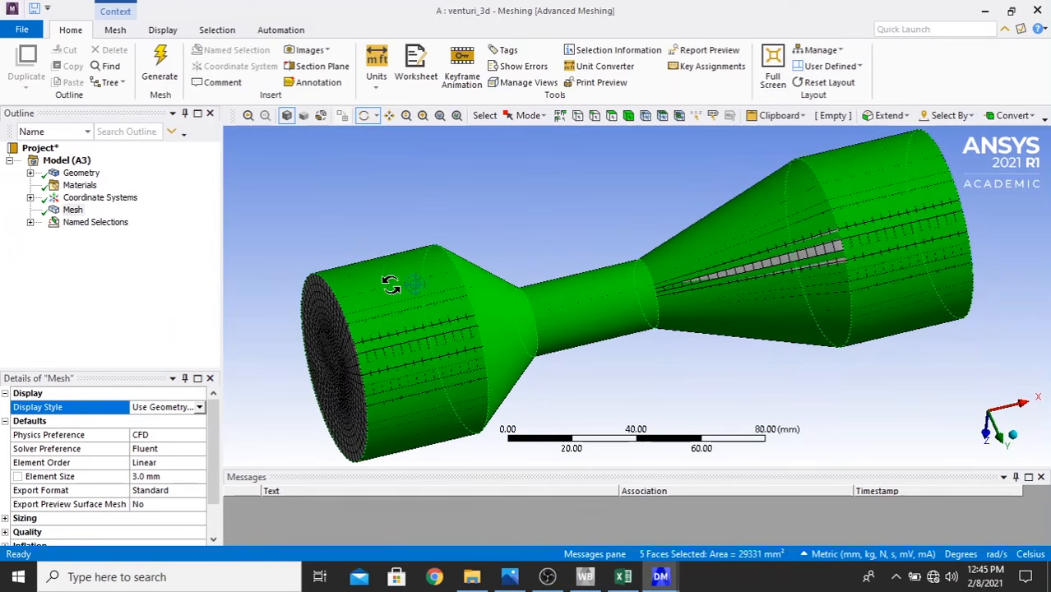
pyautogui.click(611, 116)
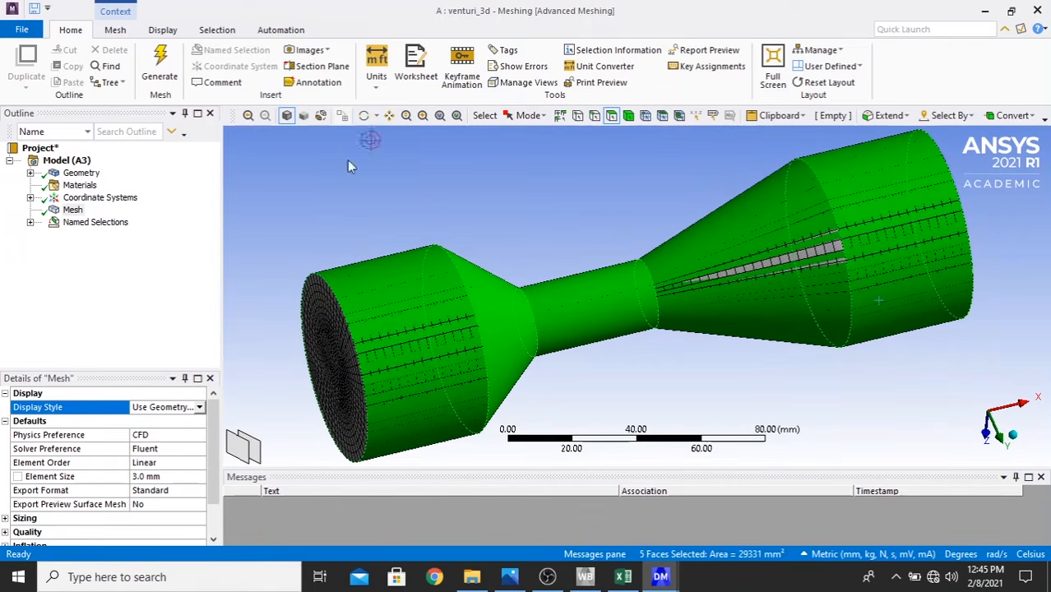
pyautogui.rightClick(369, 305)
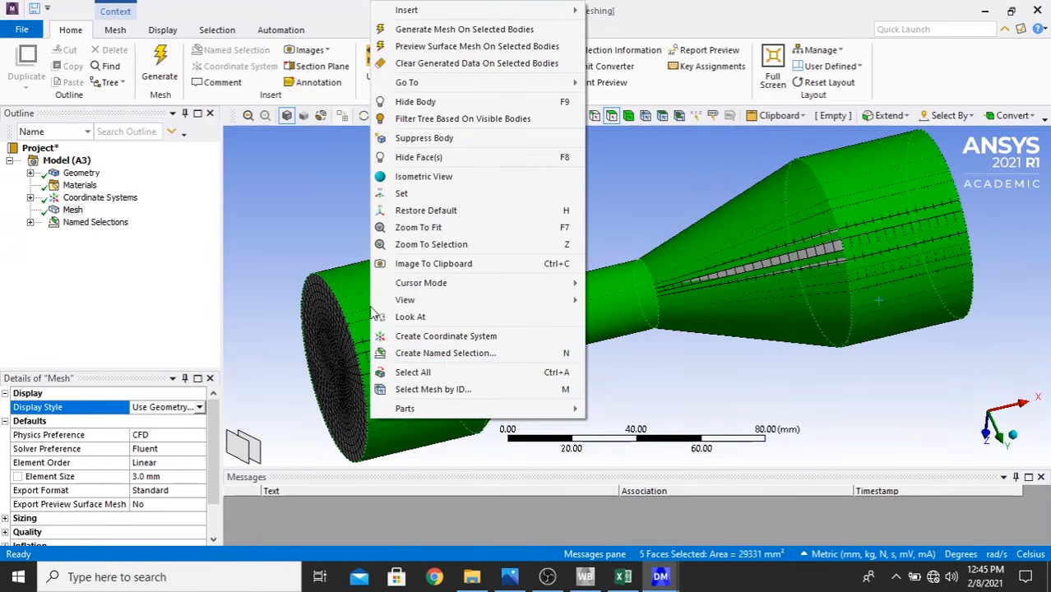
pyautogui.click(450, 348)
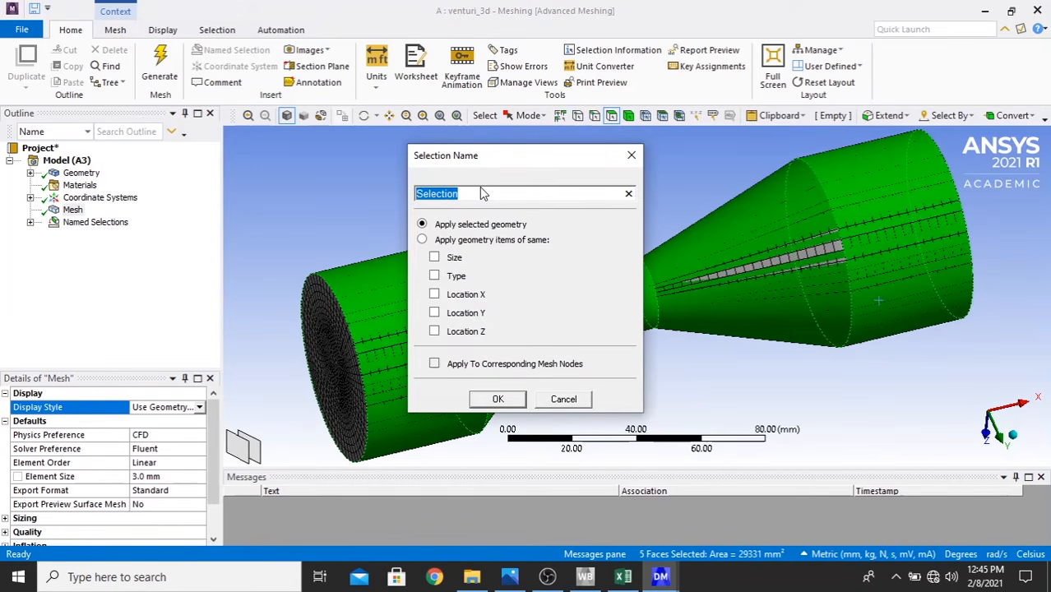
pyautogui.write('Wall')
pyautogui.click(499, 399)
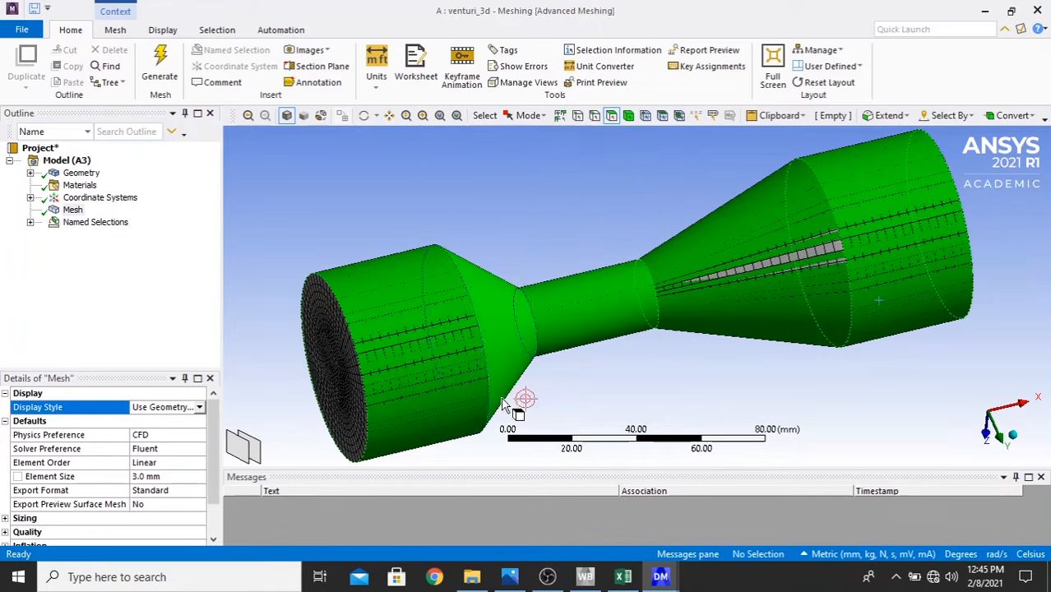
# - Create a named selection called Outlet from the circular end face beyond the longer diverging cone
pyautogui.click(363, 117)
pyautogui.moveTo(603, 279); pyautogui.dragTo(488, 315)
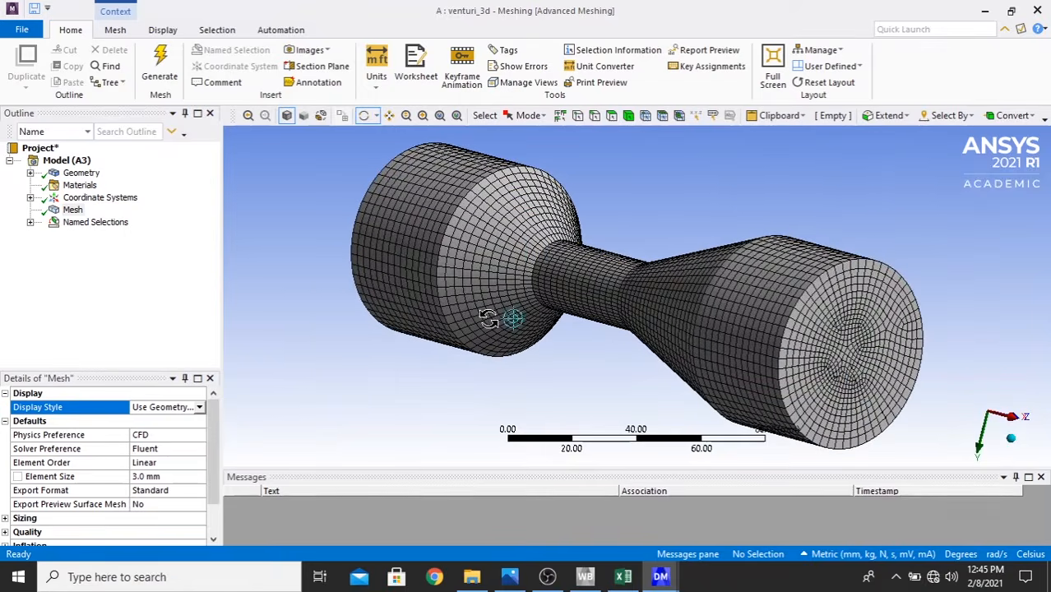
pyautogui.click(612, 116)
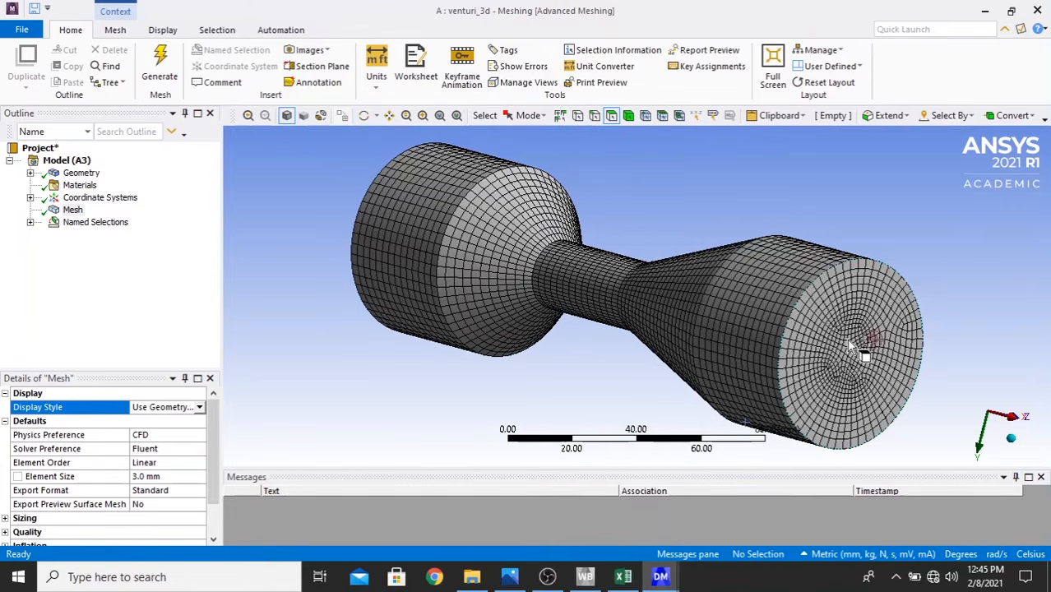
pyautogui.click(848, 339)
pyautogui.rightClick(848, 340)
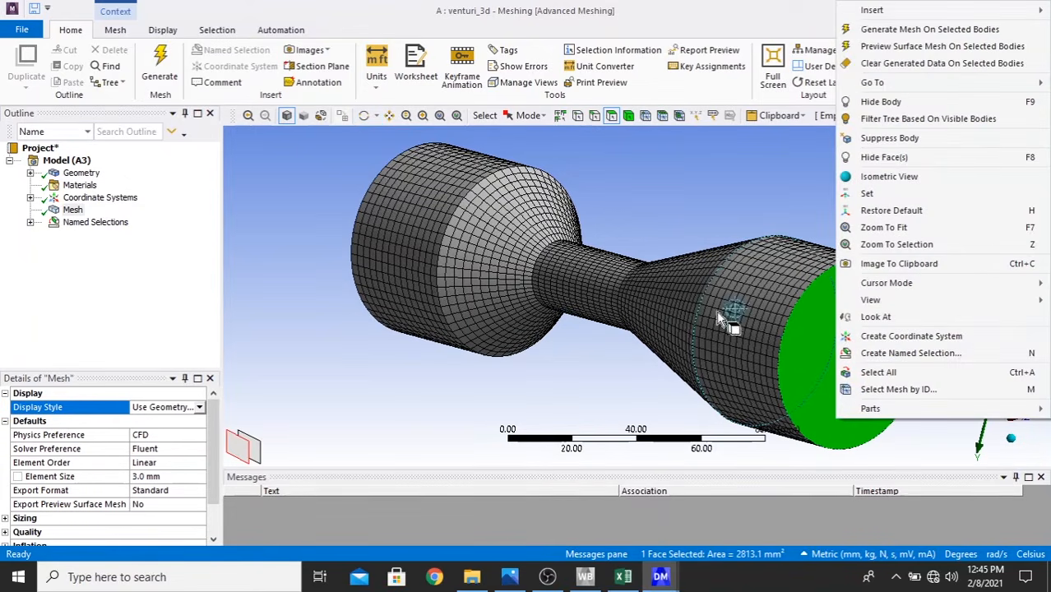
pyautogui.click(880, 355)
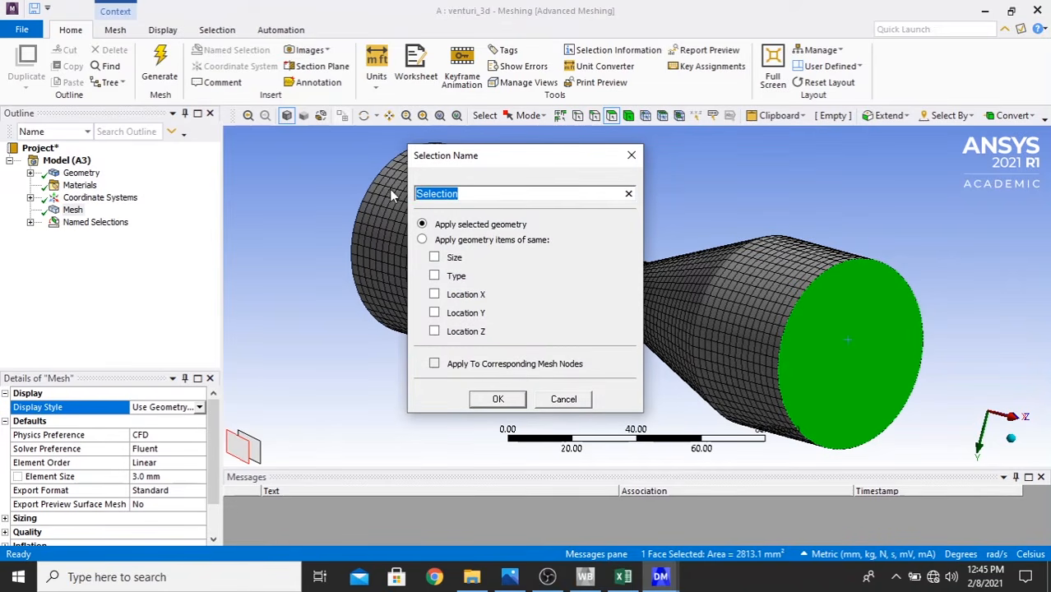
pyautogui.write('Outlet')
pyautogui.click(498, 399)
# - Expand the Named Selections group in the model tree and update the mesh for transfer to Fluent
pyautogui.click(30, 222)
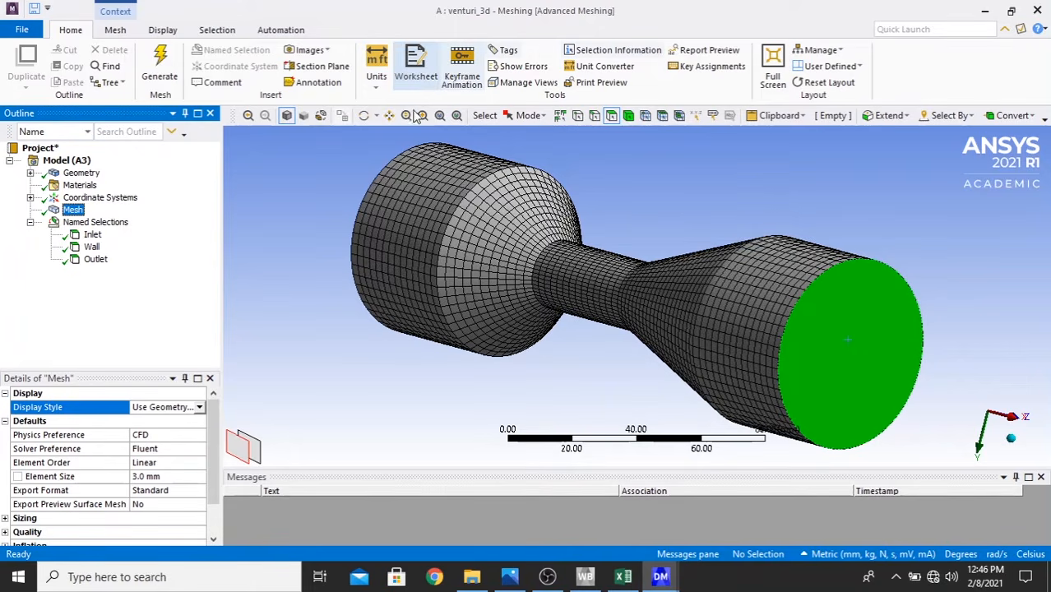
pyautogui.click(691, 219)
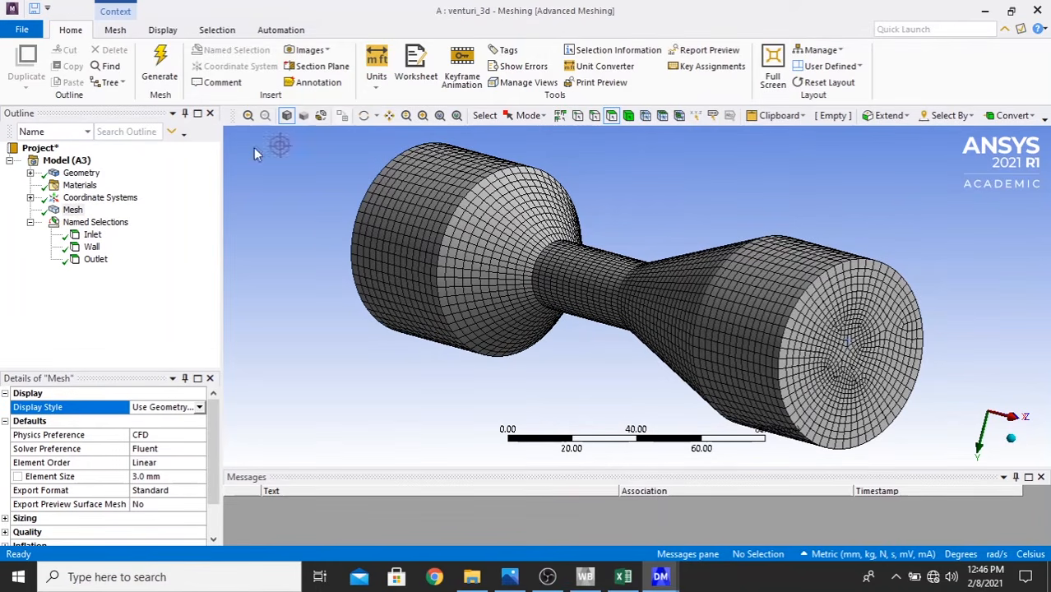
pyautogui.rightClick(72, 210)
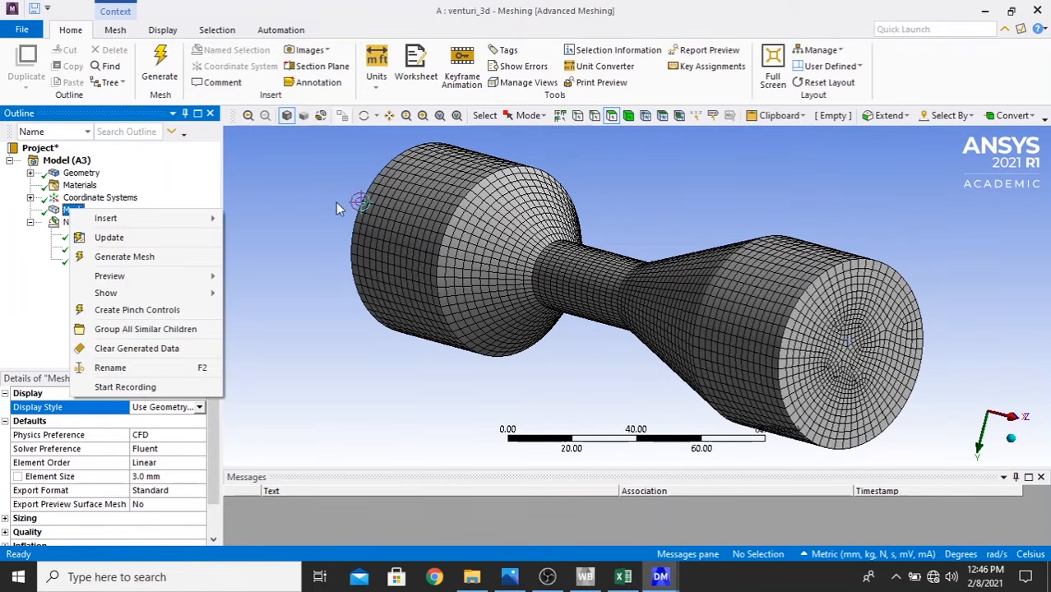
pyautogui.click(112, 240)
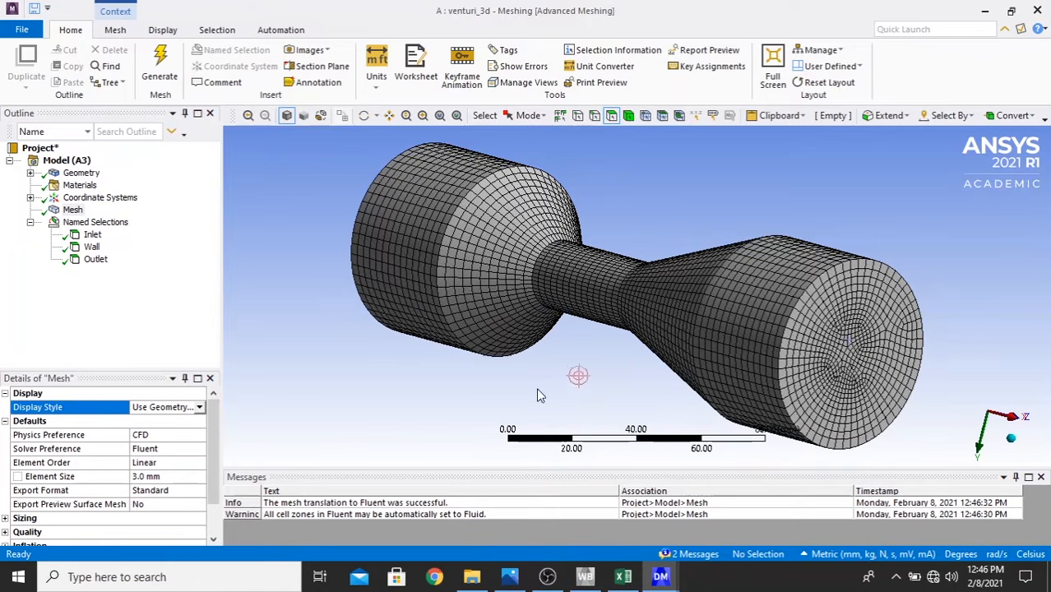
# - Switch to Workbench and open the Setup cell of the venturi_3d Fluid Flow (Fluent) system for editing
pyautogui.click(985, 10)
pyautogui.click(262, 216)
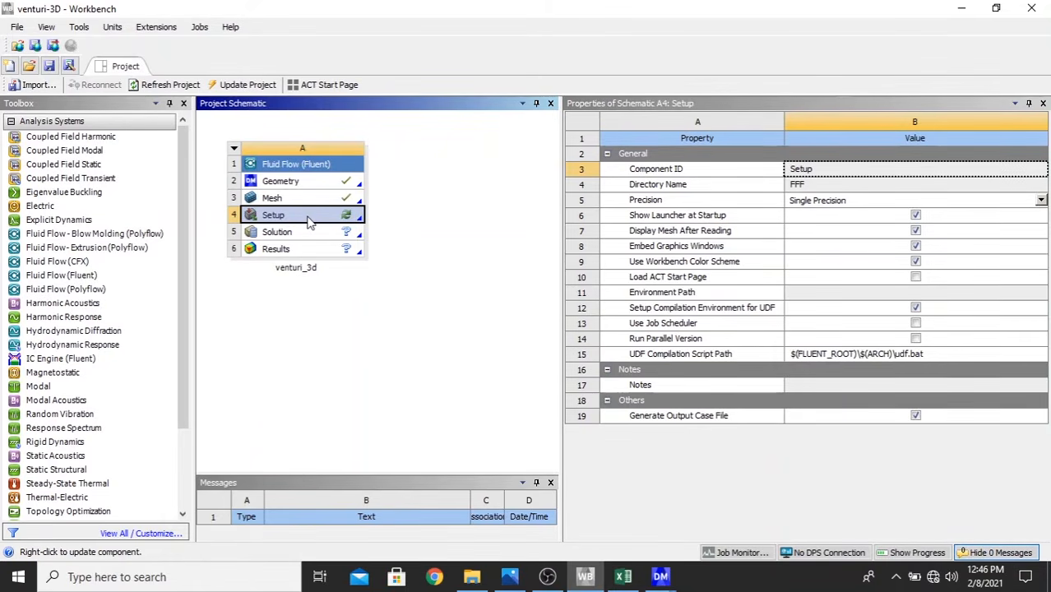
pyautogui.rightClick(310, 220)
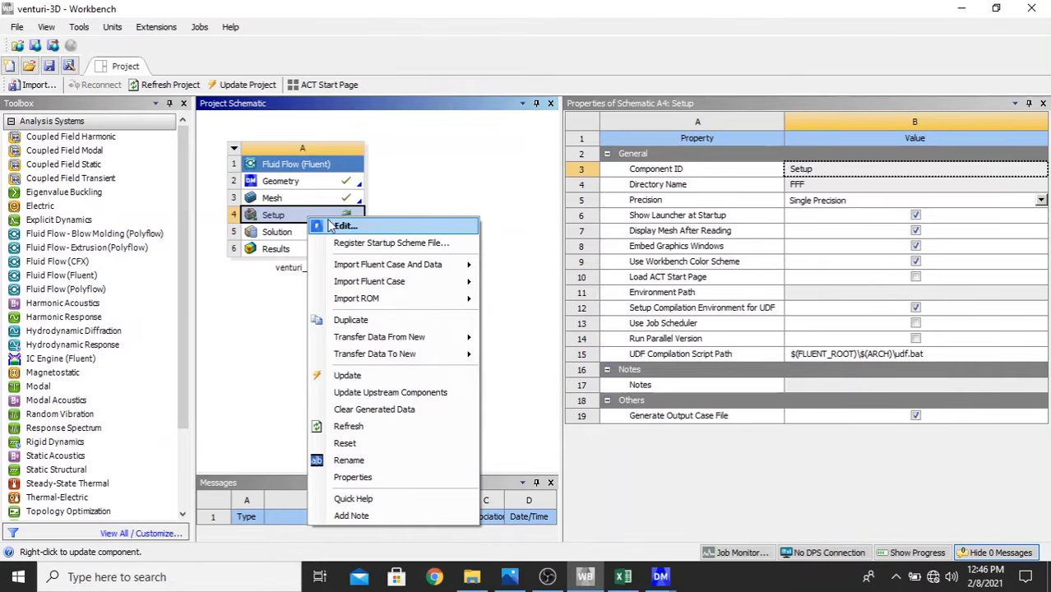
pyautogui.click(341, 227)
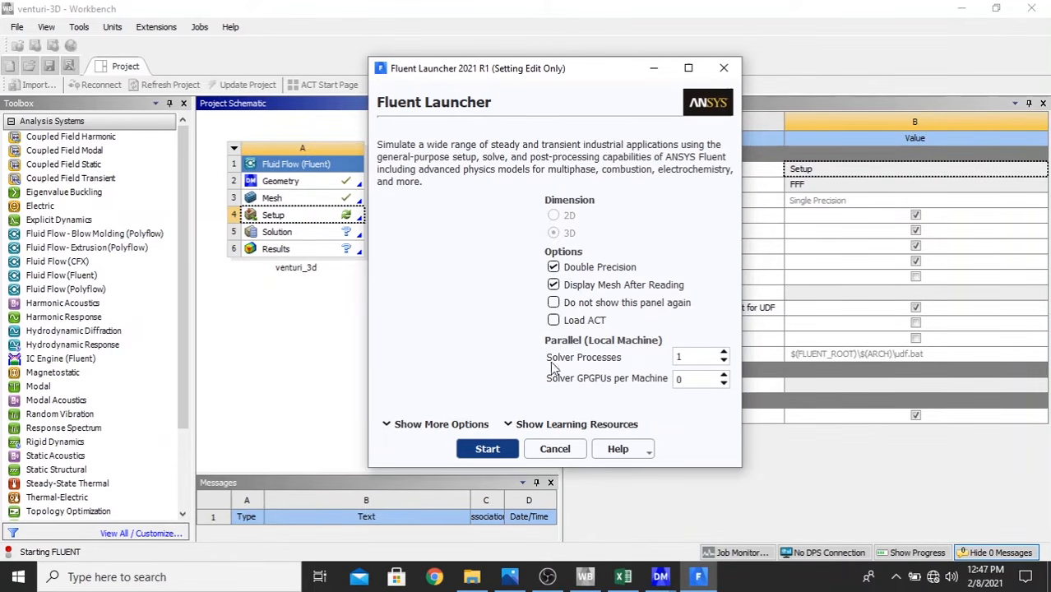
# - Start Fluent in 3D double precision with one solver process and expand the list of physics models
pyautogui.click(488, 449)
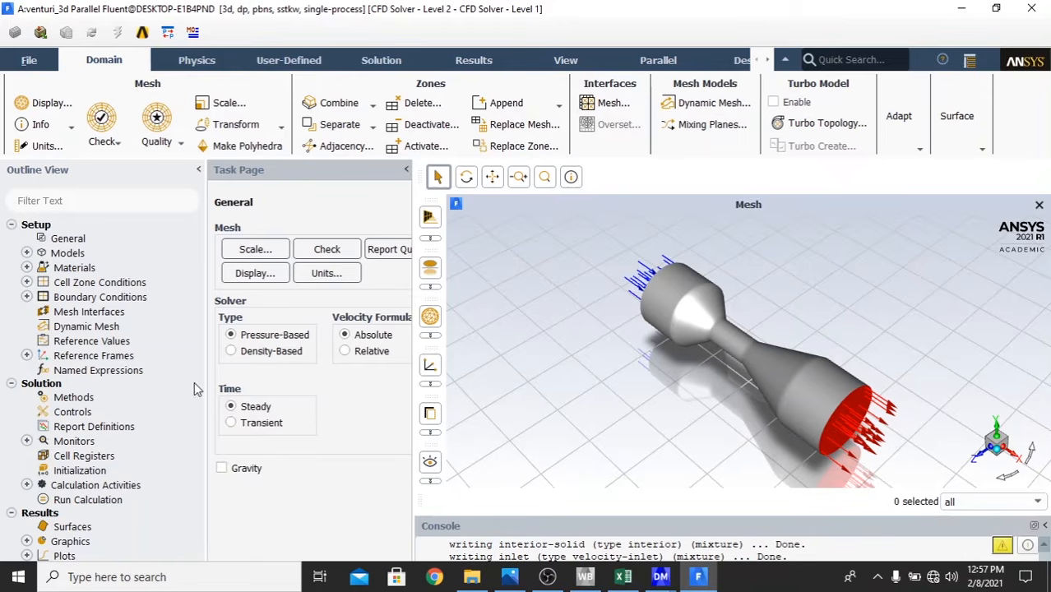
pyautogui.click(27, 253)
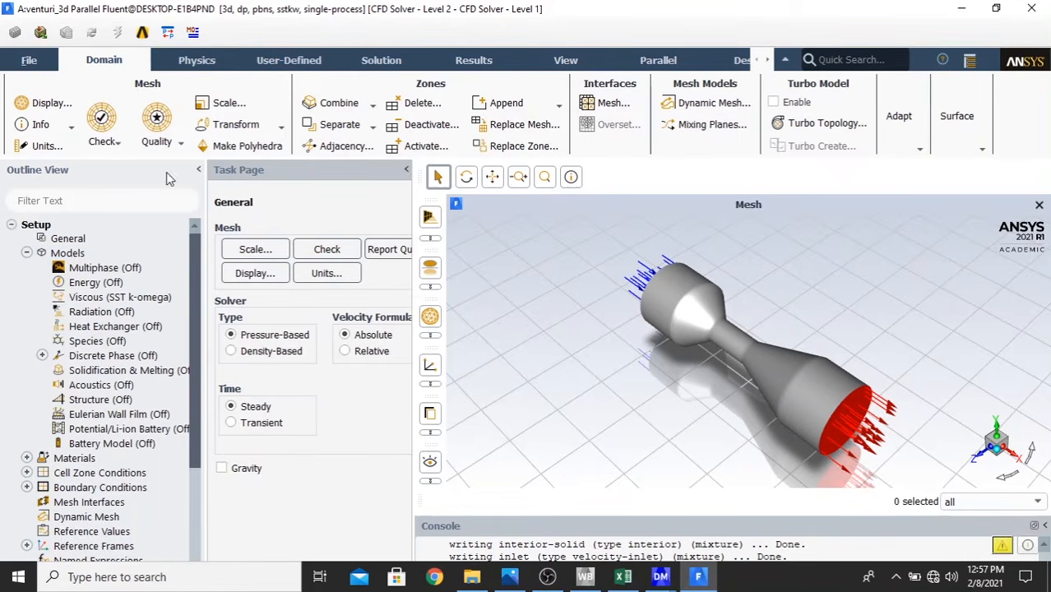
pyautogui.click(27, 252)
pyautogui.click(26, 252)
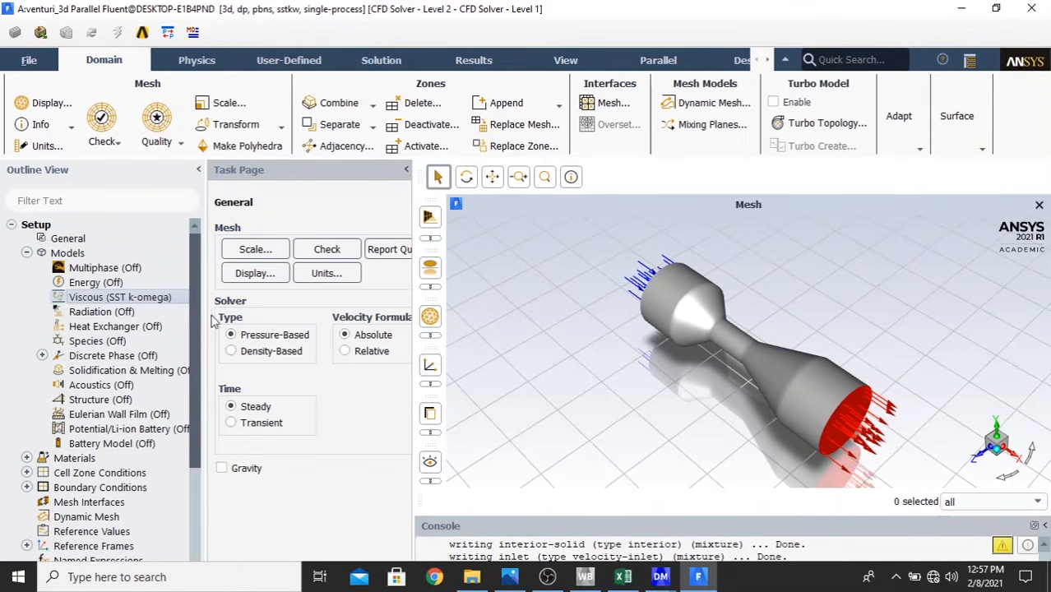
# - Set the viscous model to Realizable k-epsilon with Enhanced Wall Treatment
pyautogui.doubleClick(123, 297)
pyautogui.moveTo(393, 20); pyautogui.dragTo(394, 33)
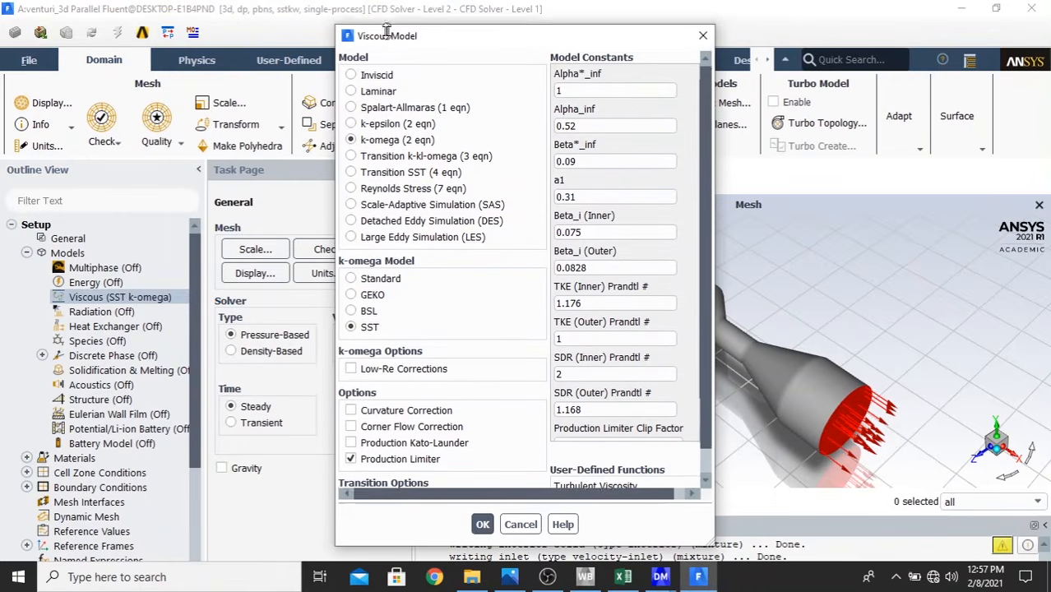
pyautogui.moveTo(491, 37); pyautogui.dragTo(327, 40)
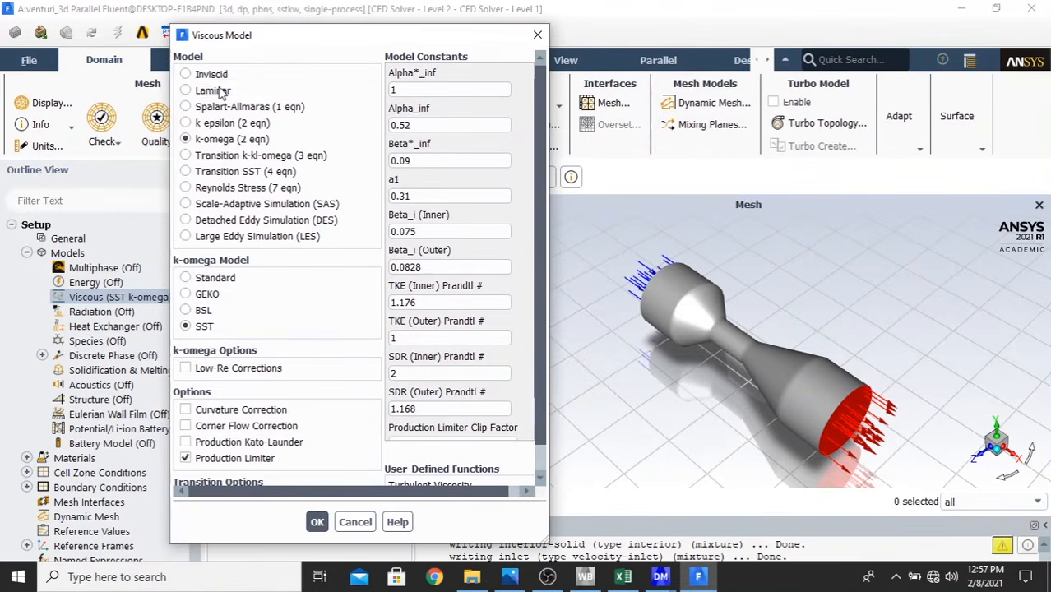
pyautogui.click(206, 123)
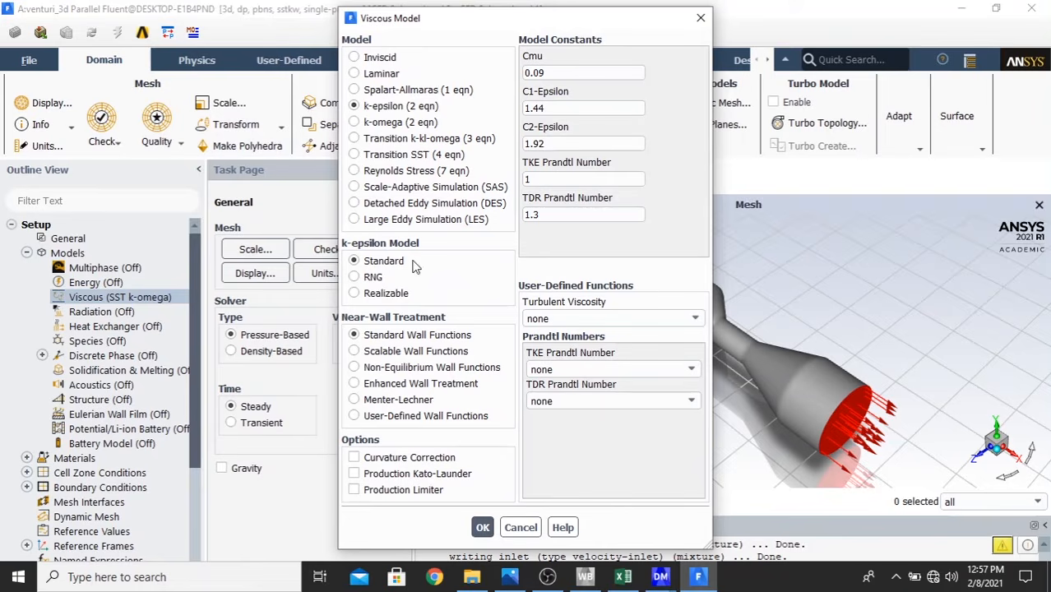
pyautogui.click(384, 293)
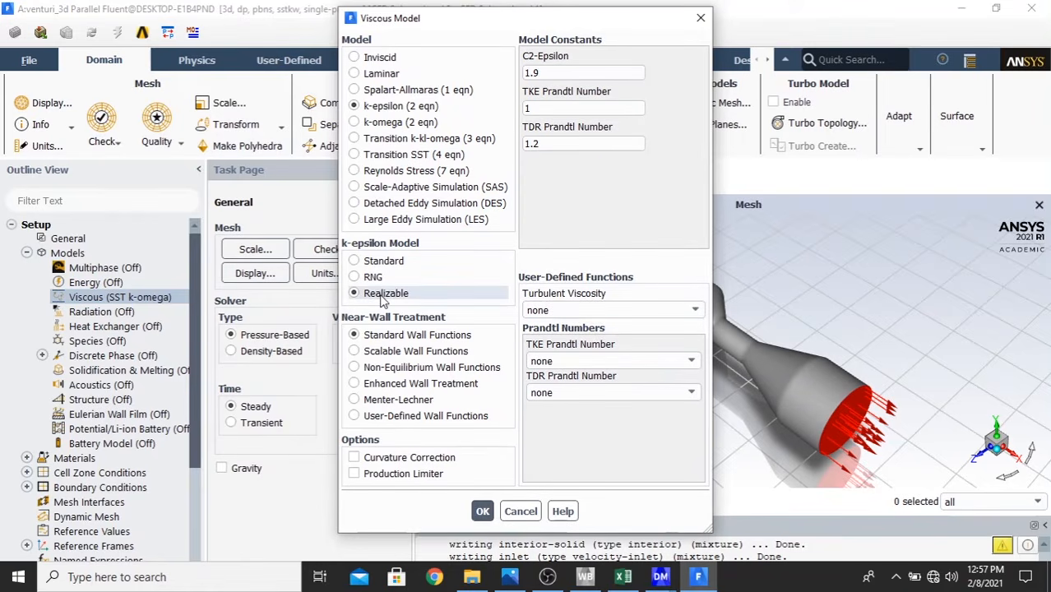
pyautogui.click(391, 392)
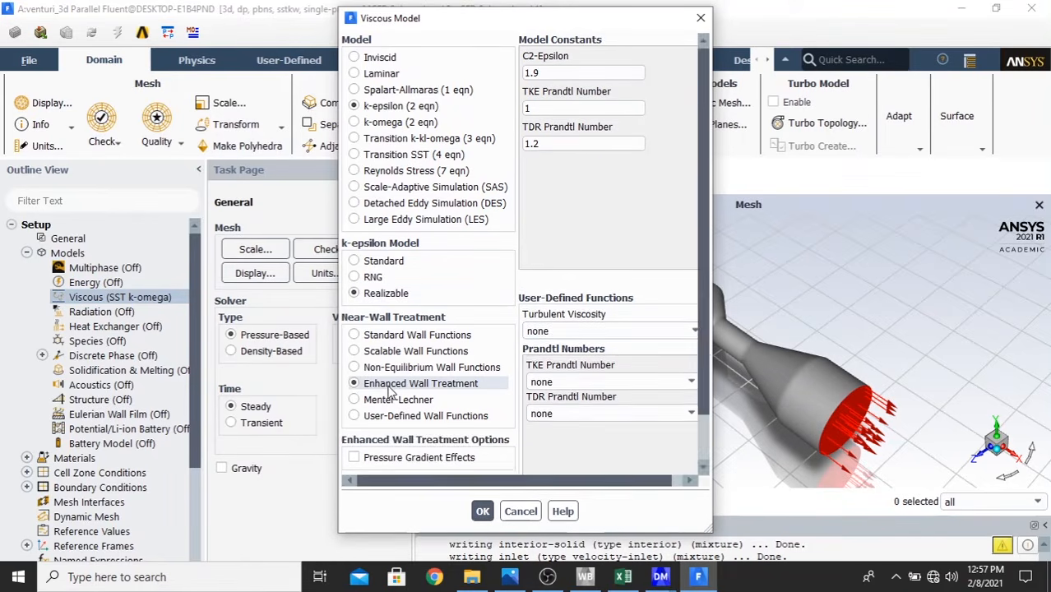
pyautogui.click(484, 547)
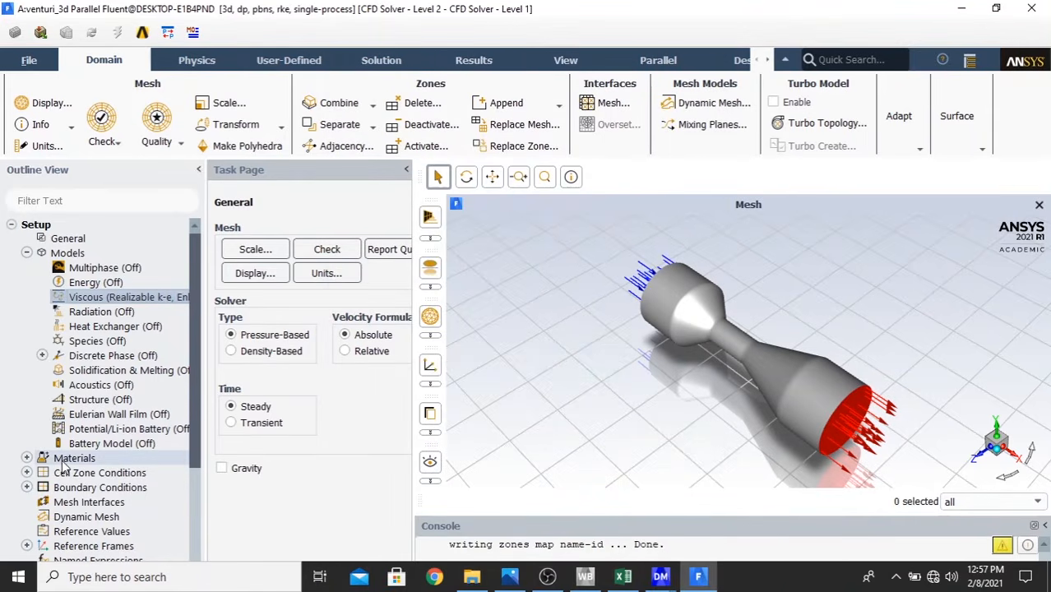
# - Open the fluid materials for creating or editing a material
pyautogui.moveTo(197, 279); pyautogui.dragTo(197, 343)
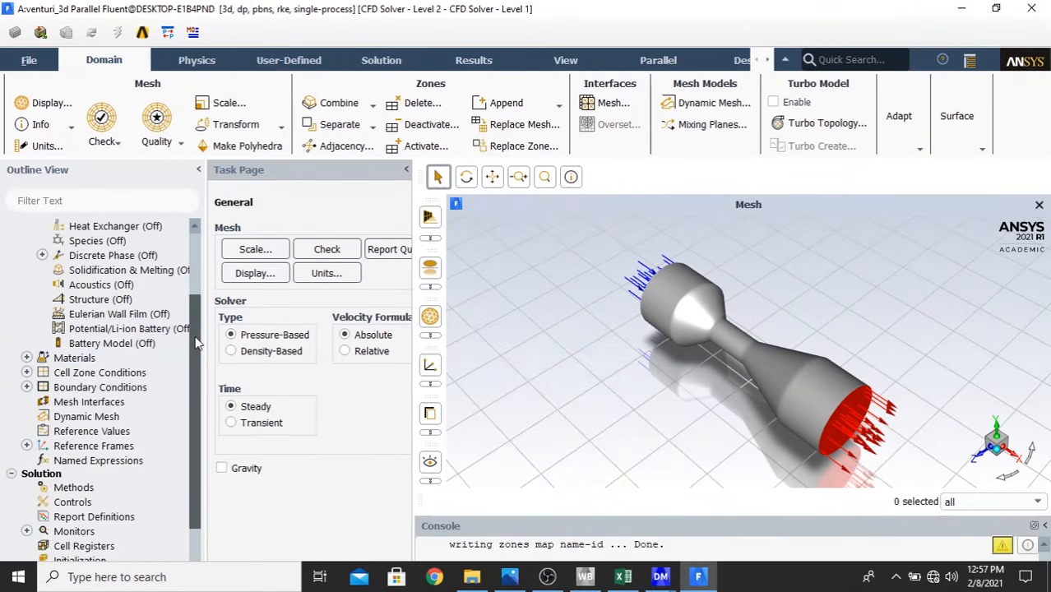
pyautogui.click(26, 358)
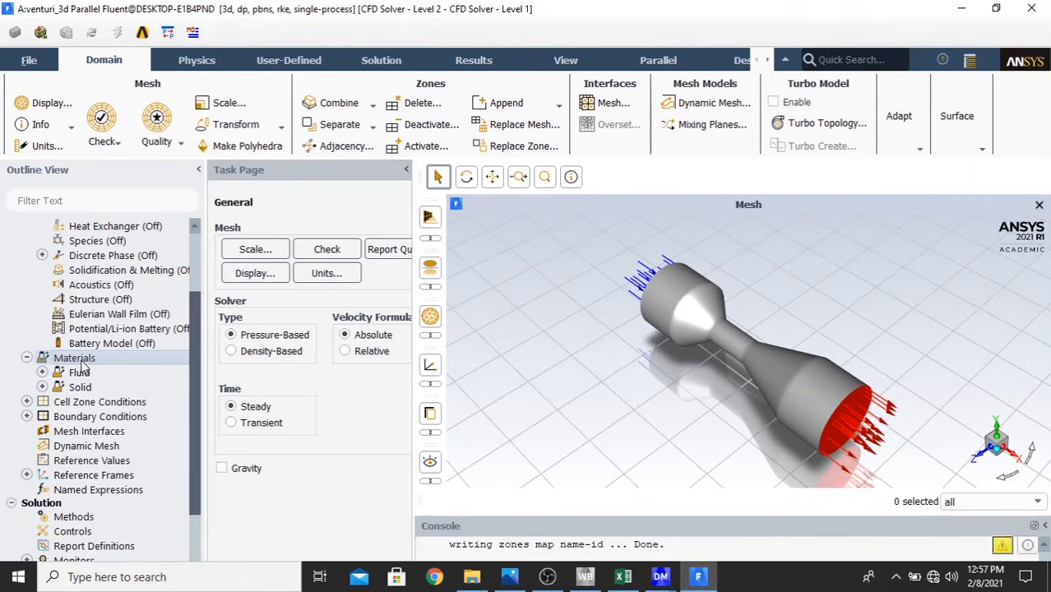
pyautogui.click(26, 358)
pyautogui.click(74, 358)
pyautogui.click(284, 244)
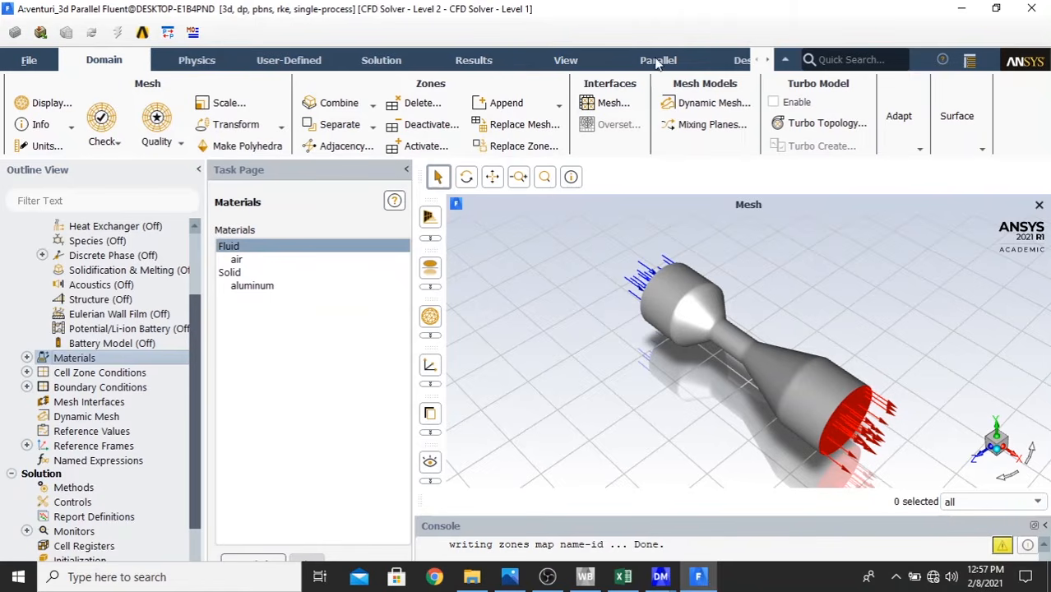
pyautogui.click(1000, 7)
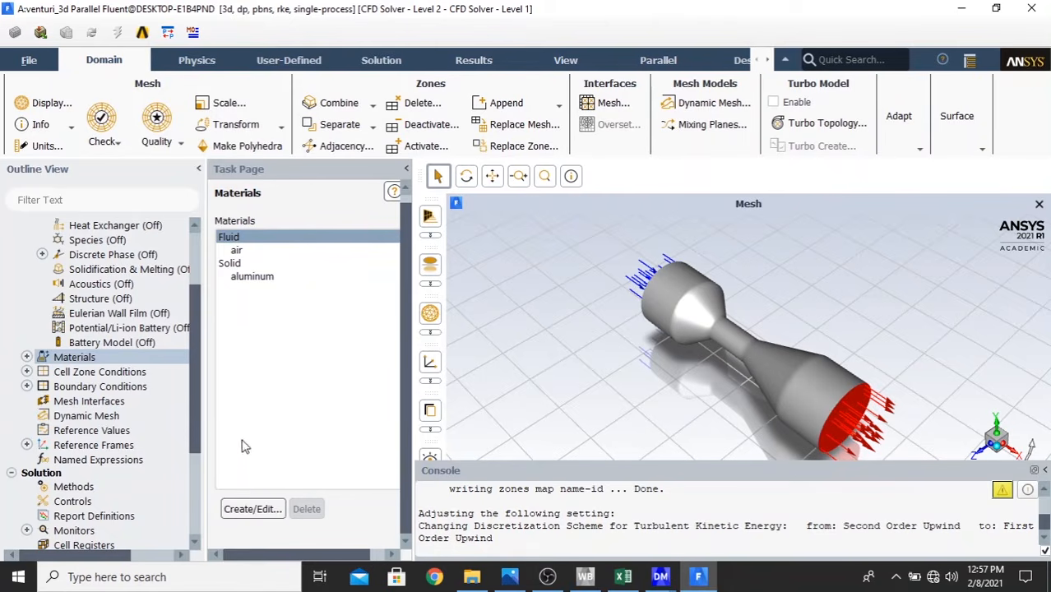
pyautogui.click(253, 509)
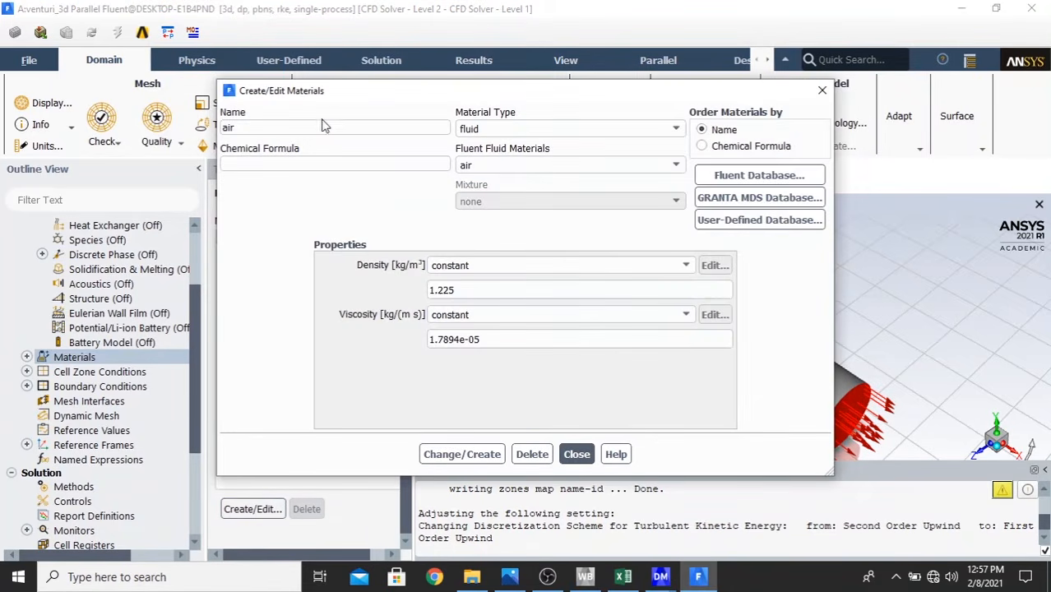
# - Copy benzene-vapor (c6h6) from the Fluent database into the case's fluid materials and select it in the material list
pyautogui.click(732, 173)
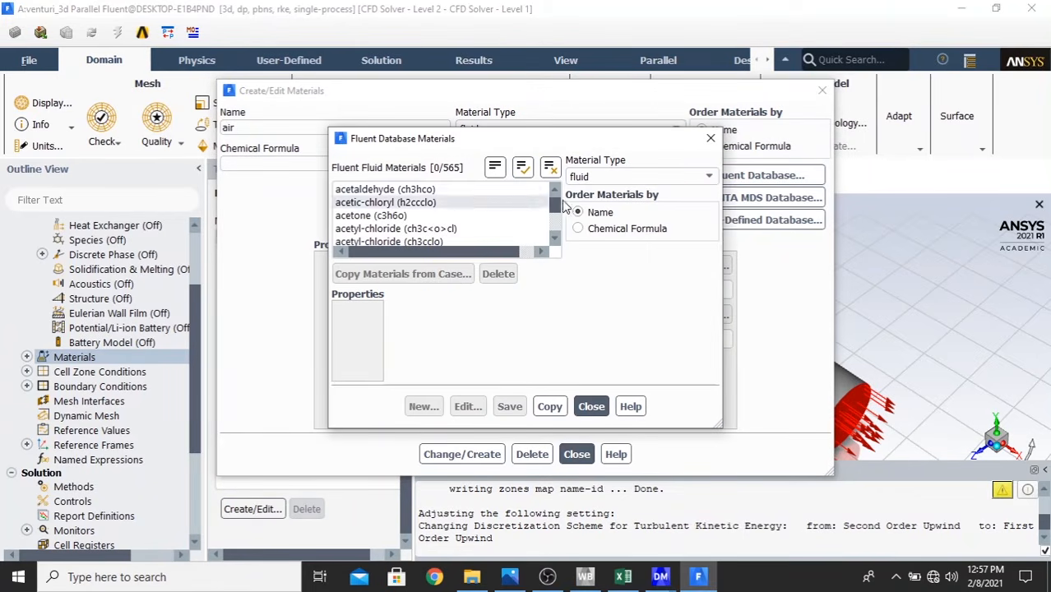
pyautogui.moveTo(559, 209); pyautogui.dragTo(553, 190)
pyautogui.click(553, 238)
pyautogui.click(553, 238)
pyautogui.click(554, 238)
pyautogui.click(554, 238)
pyautogui.click(460, 215)
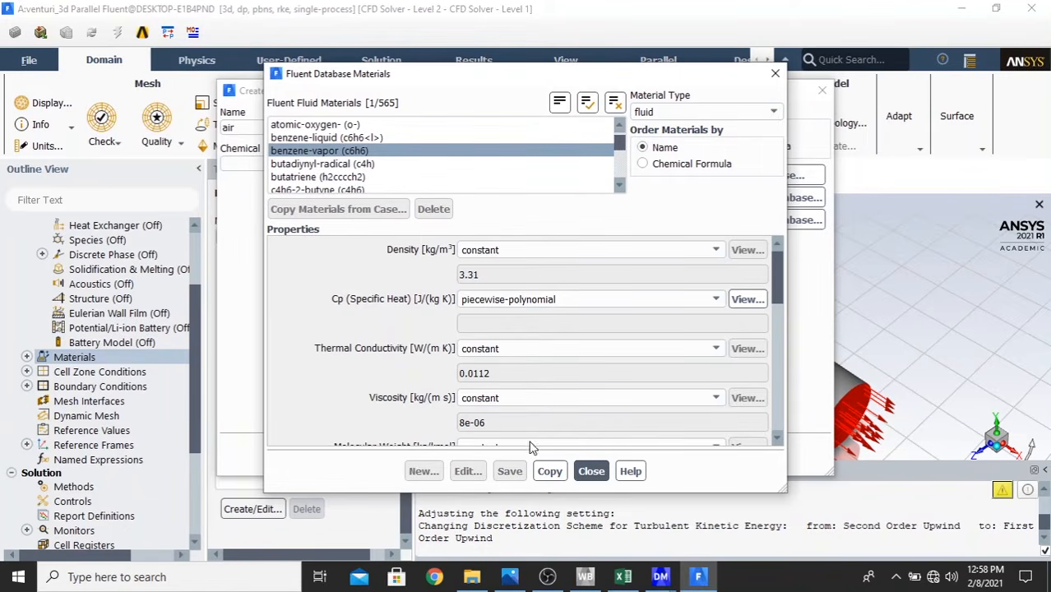
pyautogui.click(549, 471)
pyautogui.click(582, 476)
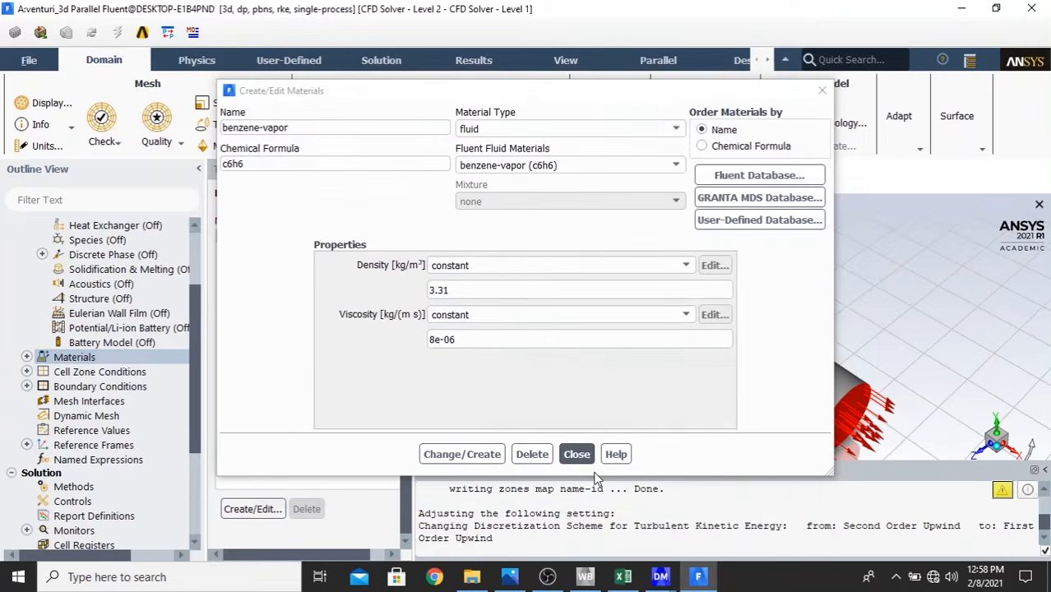
pyautogui.click(474, 455)
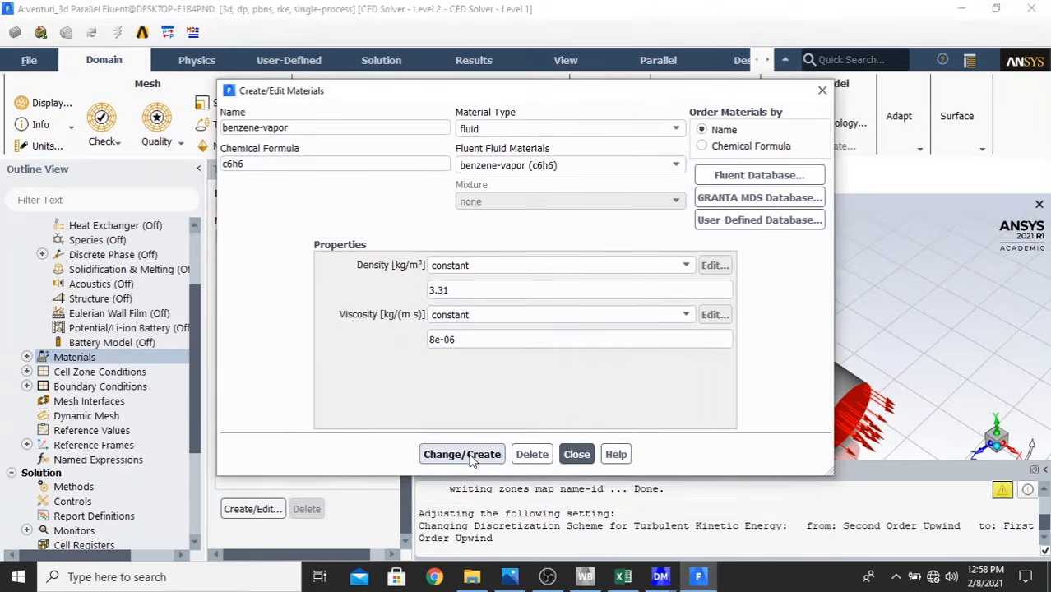
pyautogui.click(576, 454)
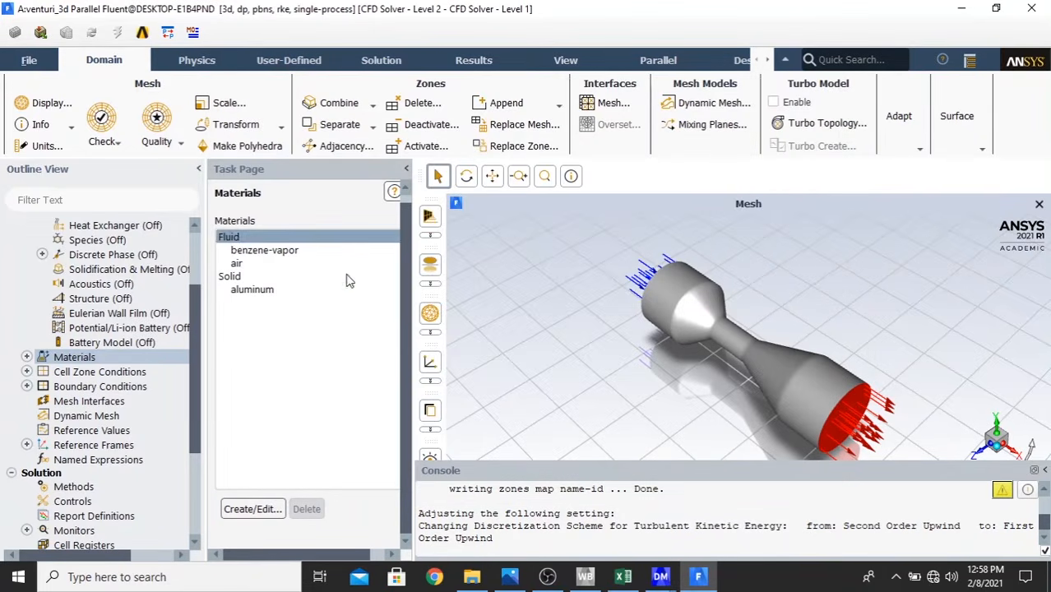
pyautogui.click(240, 251)
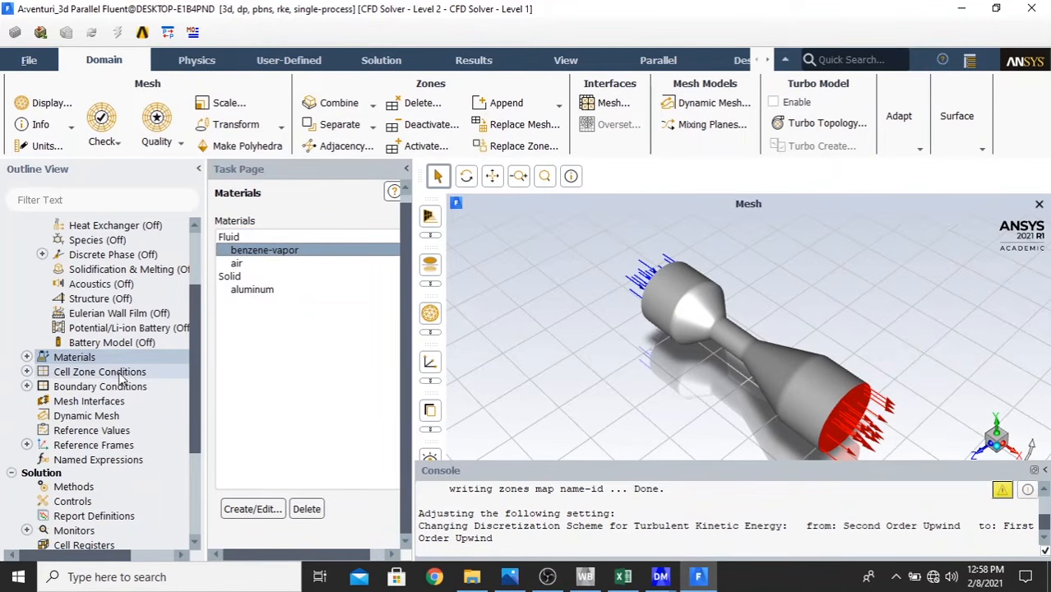
# - Rename the solid cell zone to gas and assign benzene-vapor as its material
pyautogui.click(70, 374)
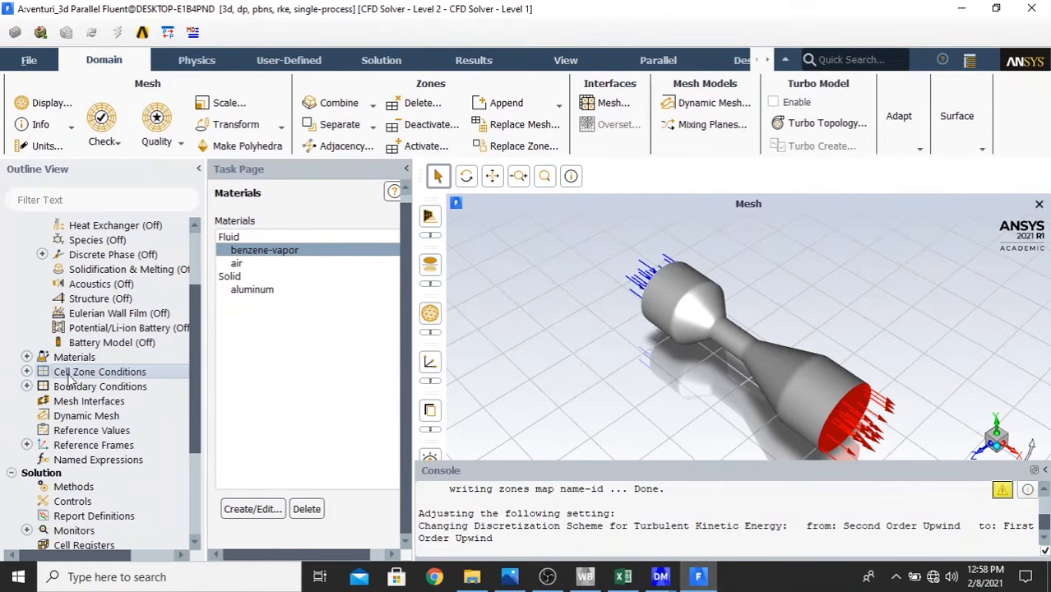
pyautogui.doubleClick(91, 377)
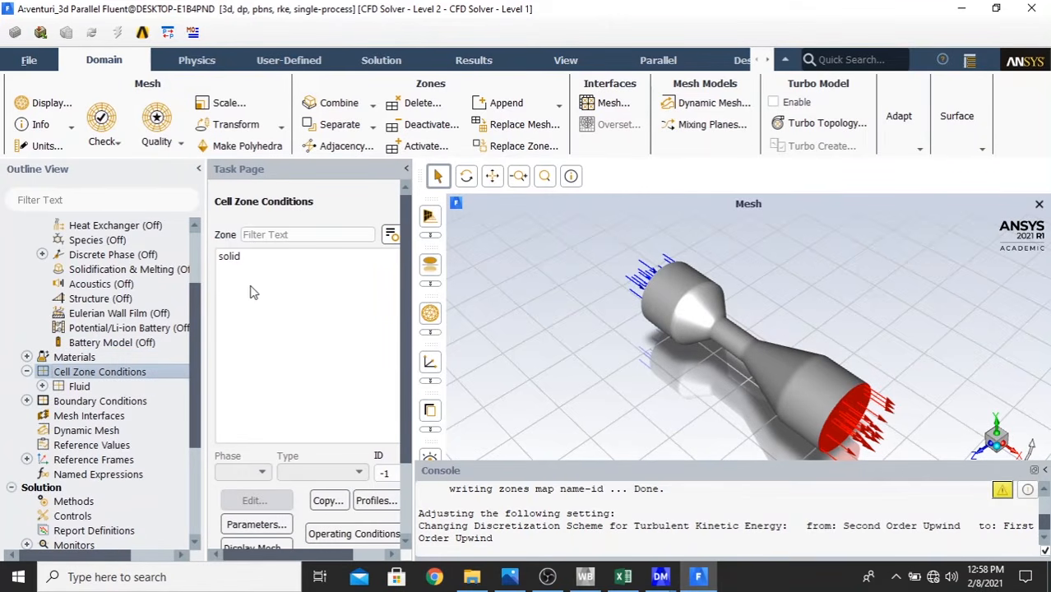
pyautogui.click(258, 260)
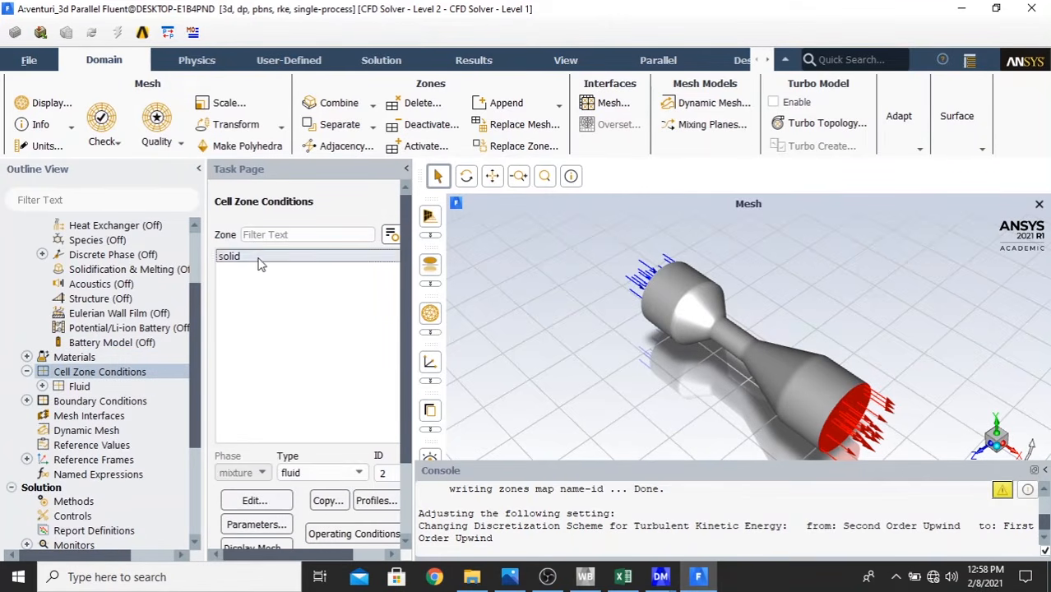
pyautogui.click(254, 503)
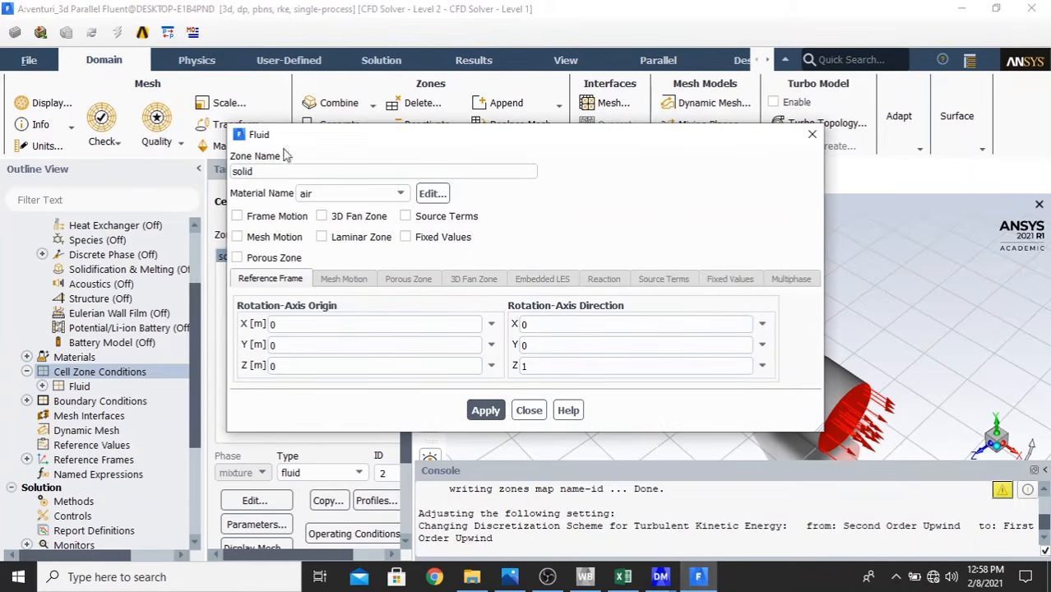
pyautogui.moveTo(287, 171); pyautogui.dragTo(181, 157)
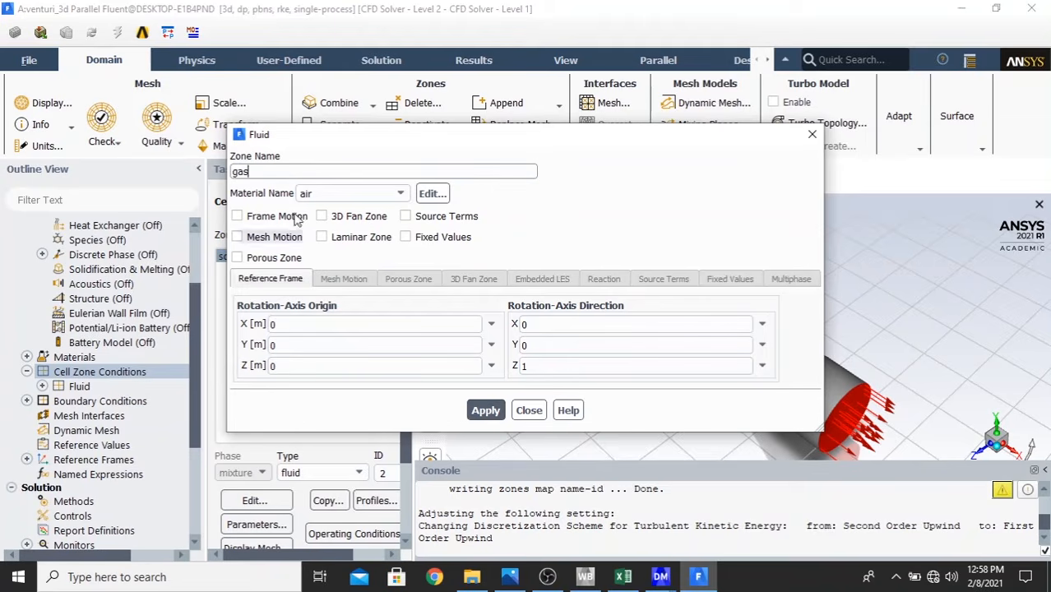
pyautogui.click(329, 194)
pyautogui.click(330, 211)
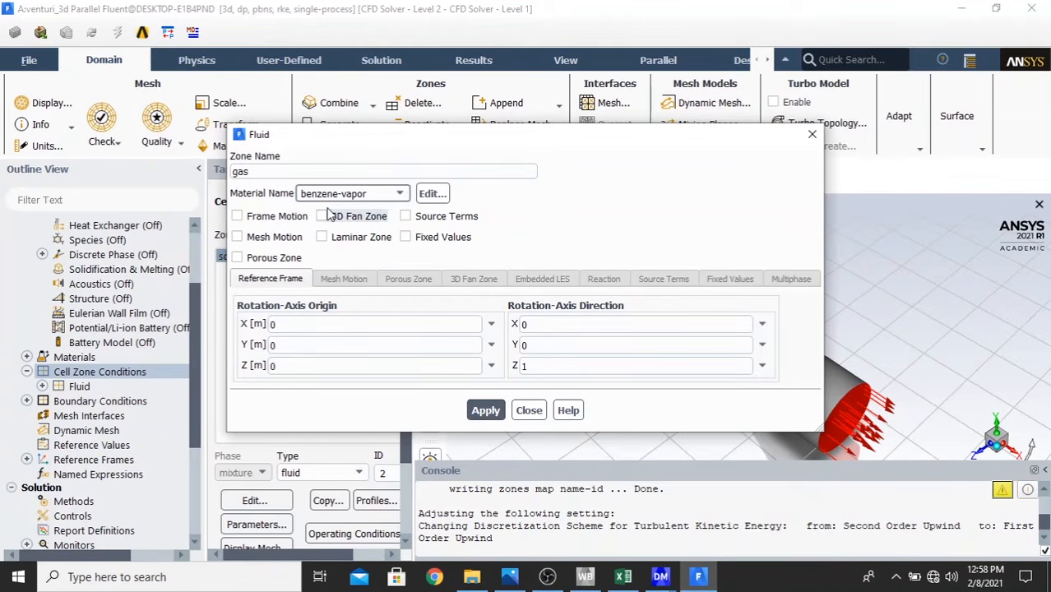
pyautogui.click(483, 410)
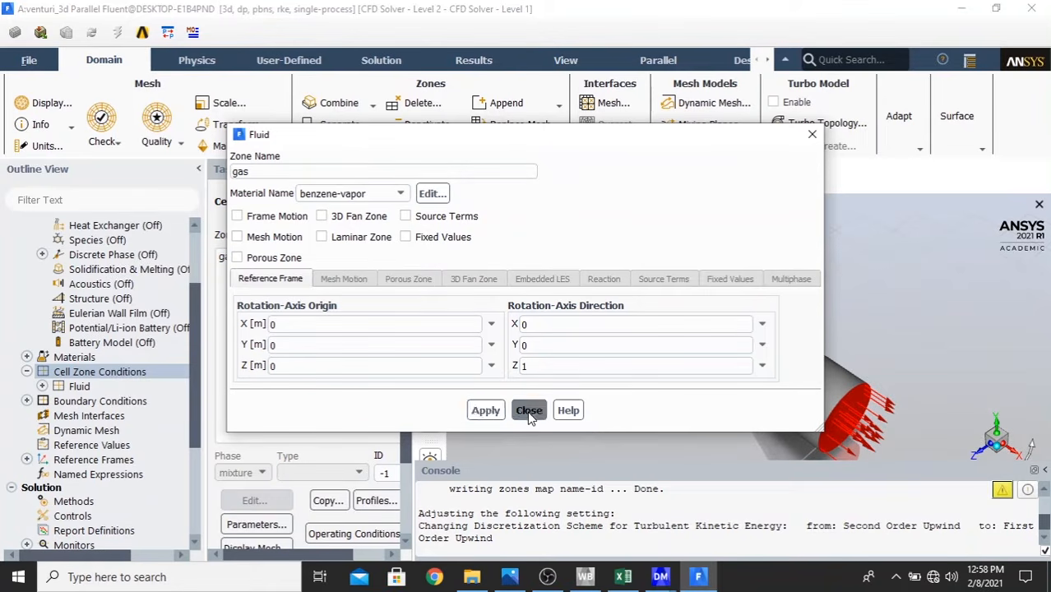
pyautogui.click(529, 411)
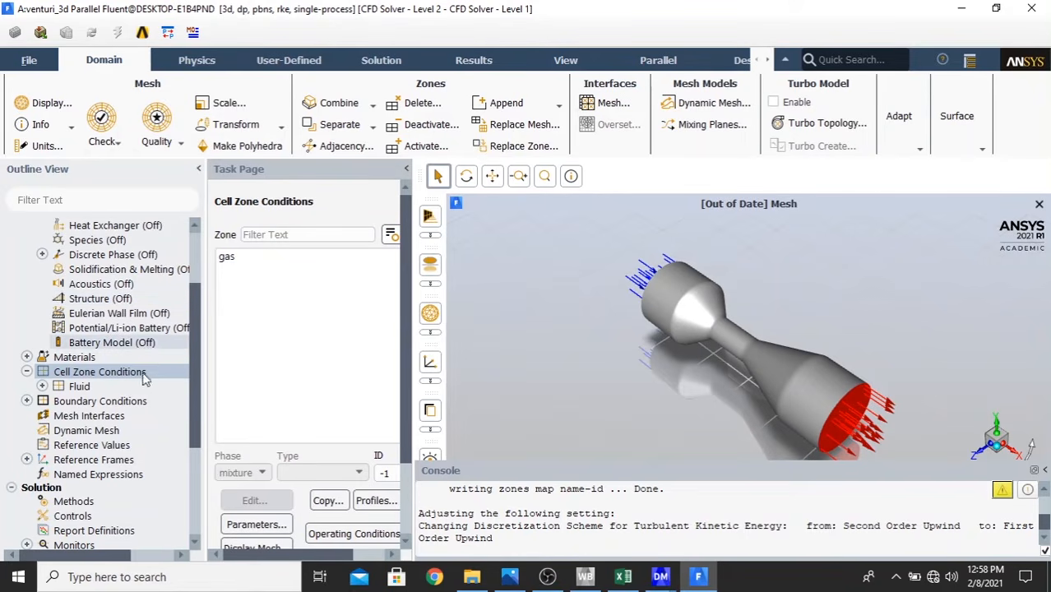
# - Change the inlet boundary's type to pressure-inlet
pyautogui.doubleClick(61, 402)
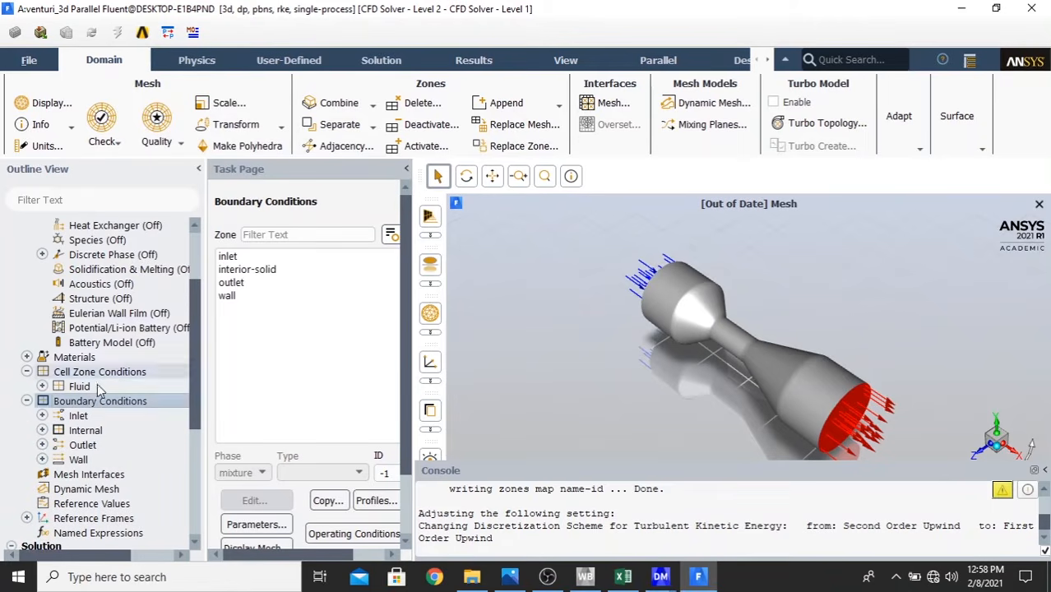
pyautogui.click(303, 258)
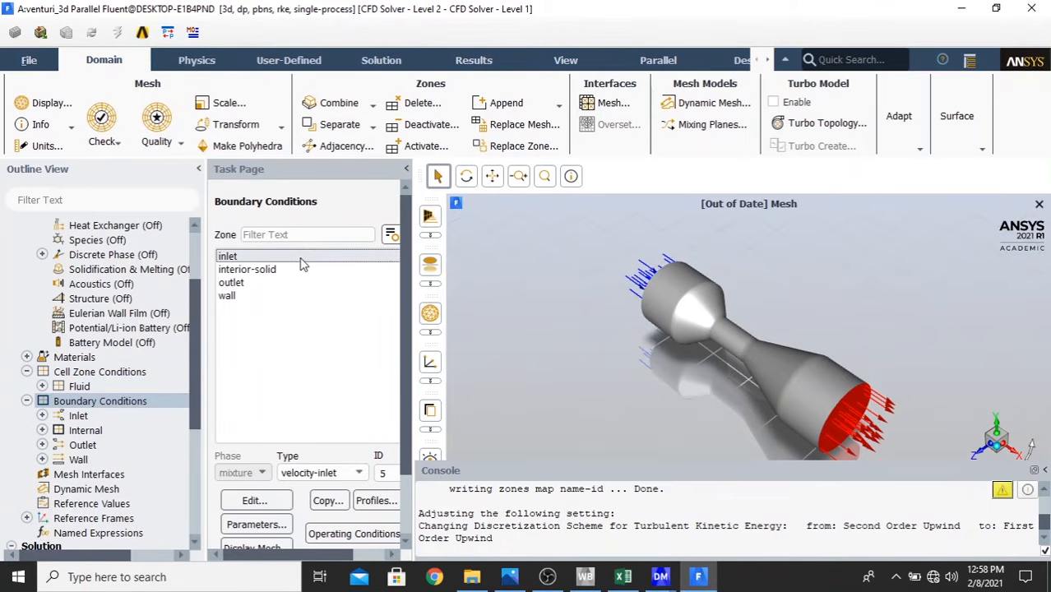
pyautogui.click(358, 474)
pyautogui.click(333, 424)
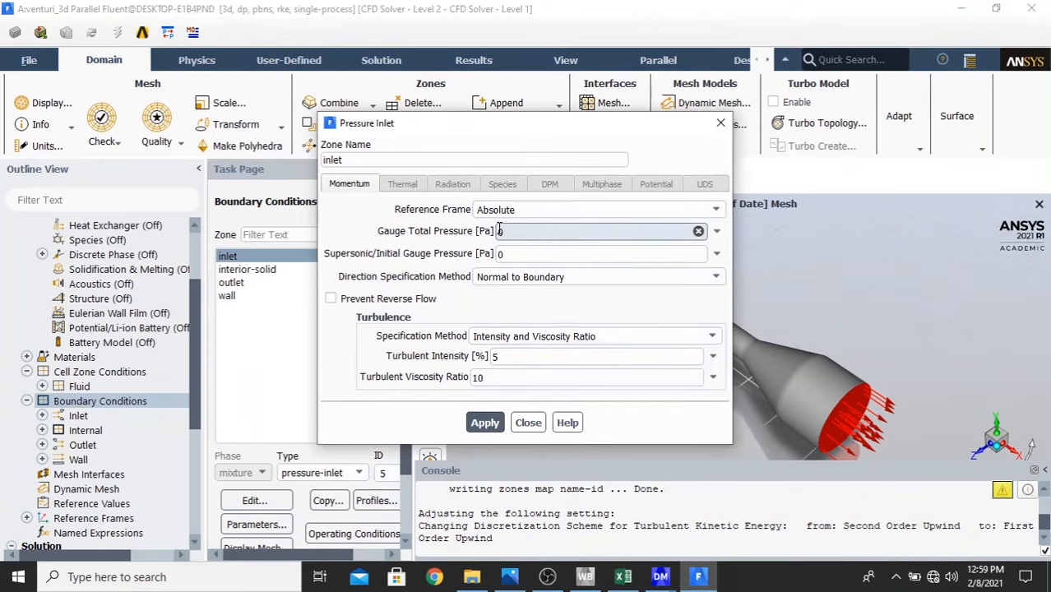
# - Set the unit for the pressure quantity to psi
pyautogui.click(38, 146)
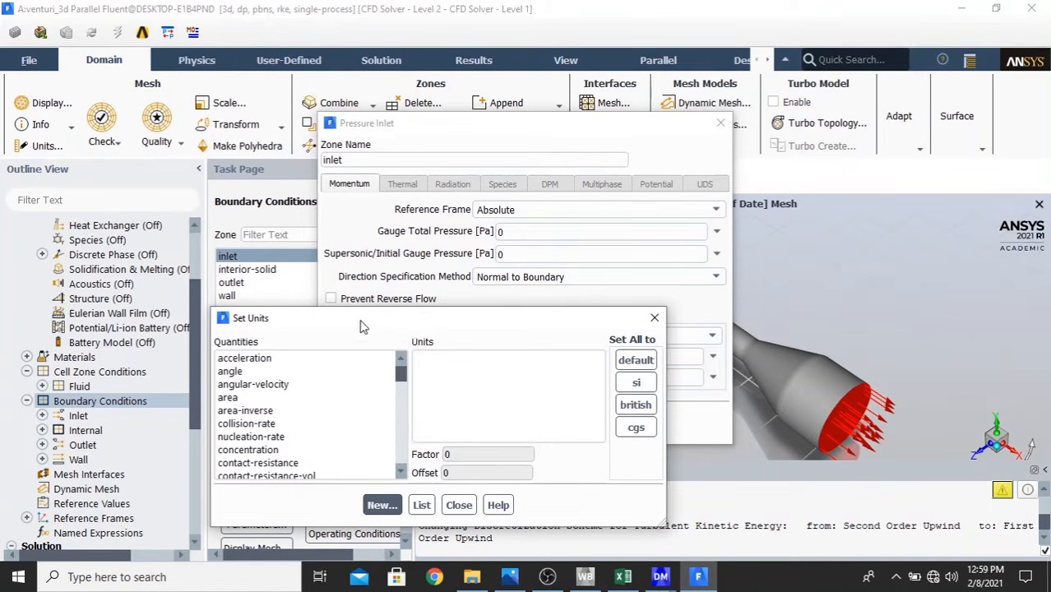
pyautogui.moveTo(413, 325); pyautogui.dragTo(407, 144)
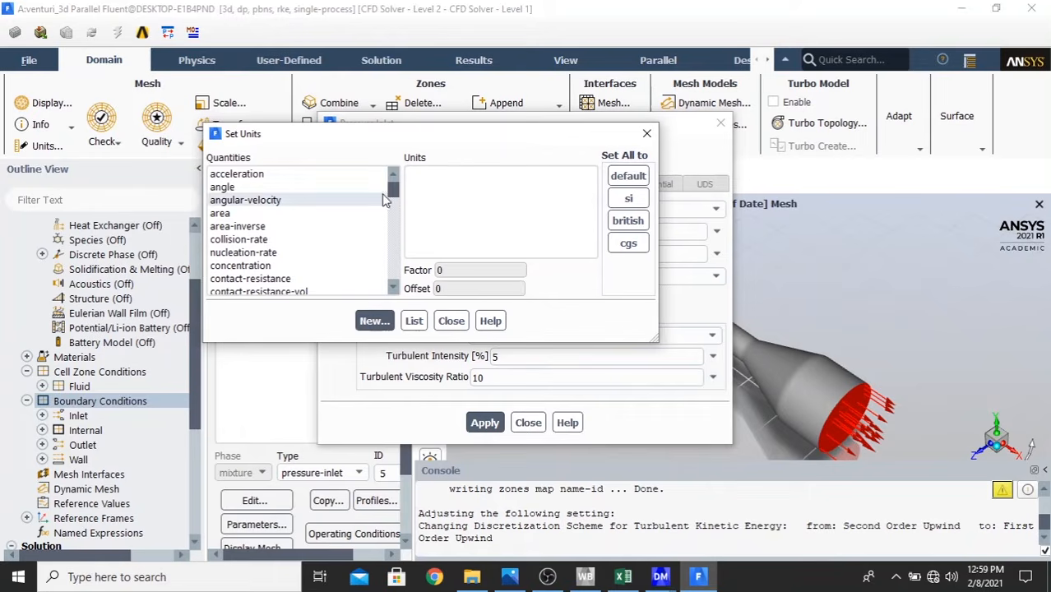
pyautogui.moveTo(392, 187); pyautogui.dragTo(399, 238)
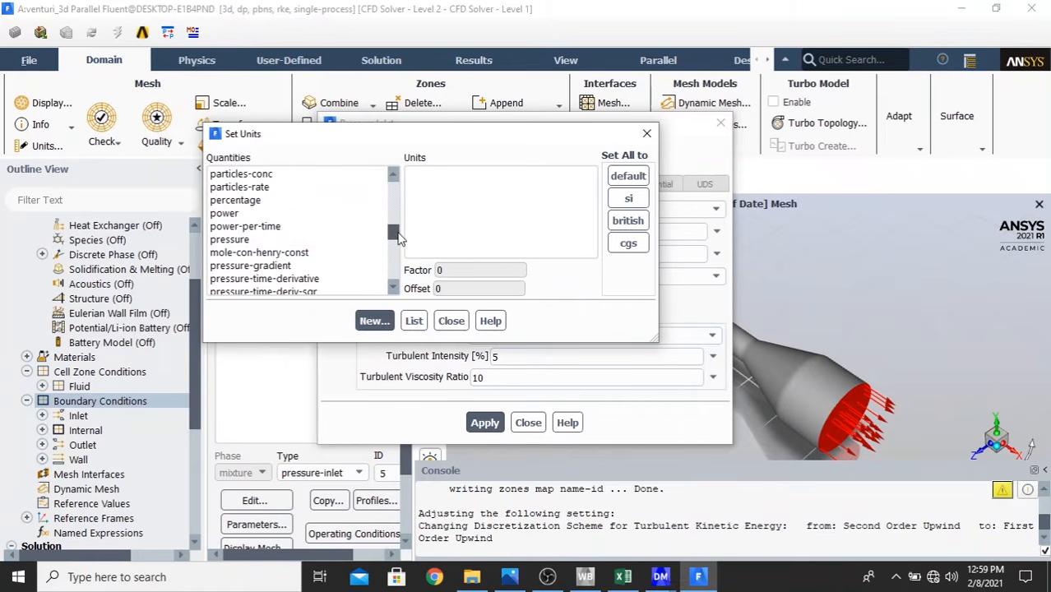
pyautogui.click(274, 239)
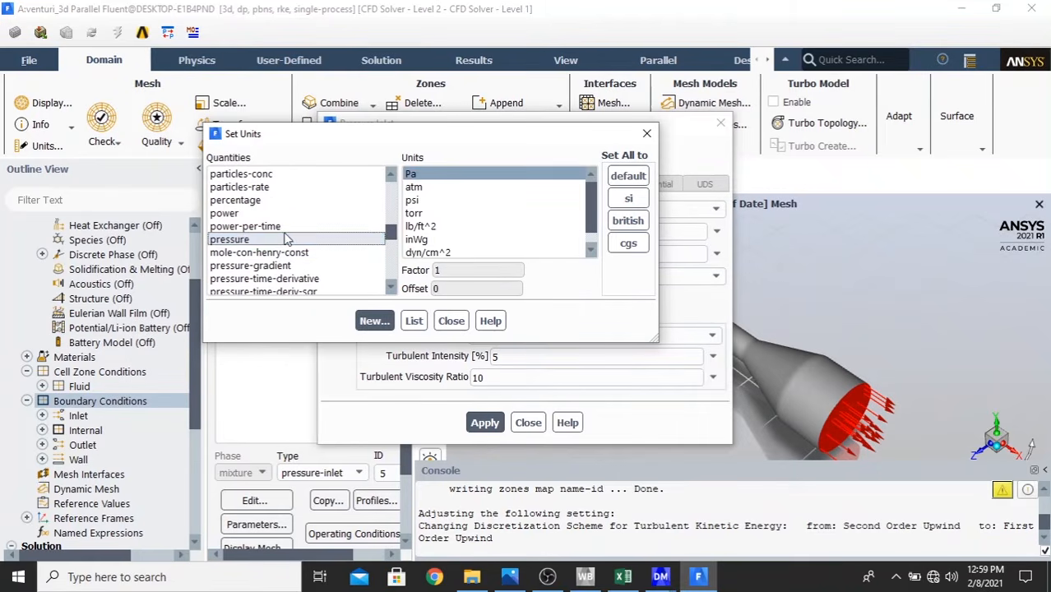
pyautogui.click(455, 203)
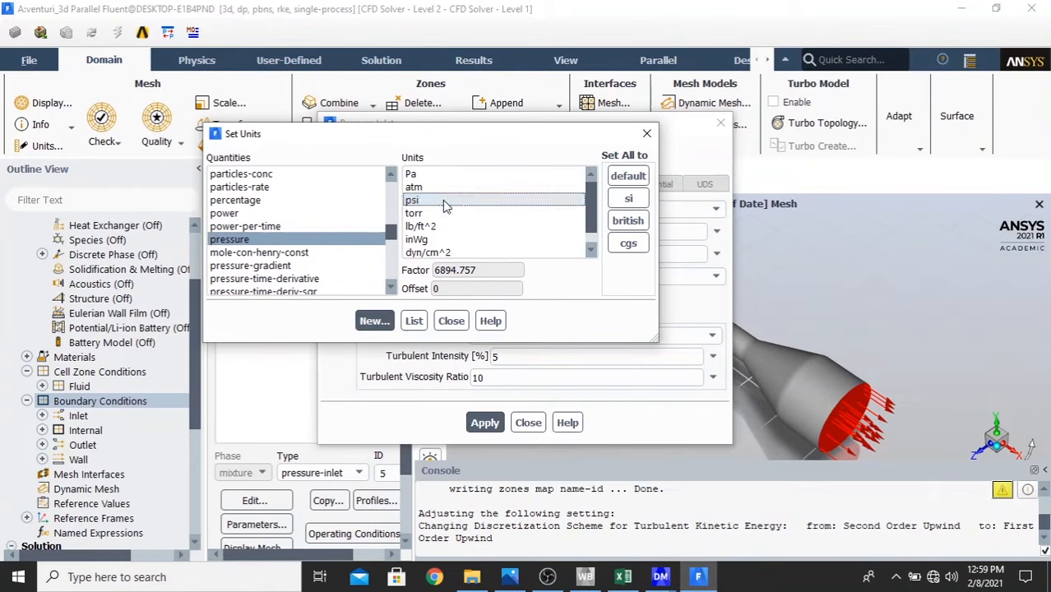
pyautogui.click(451, 322)
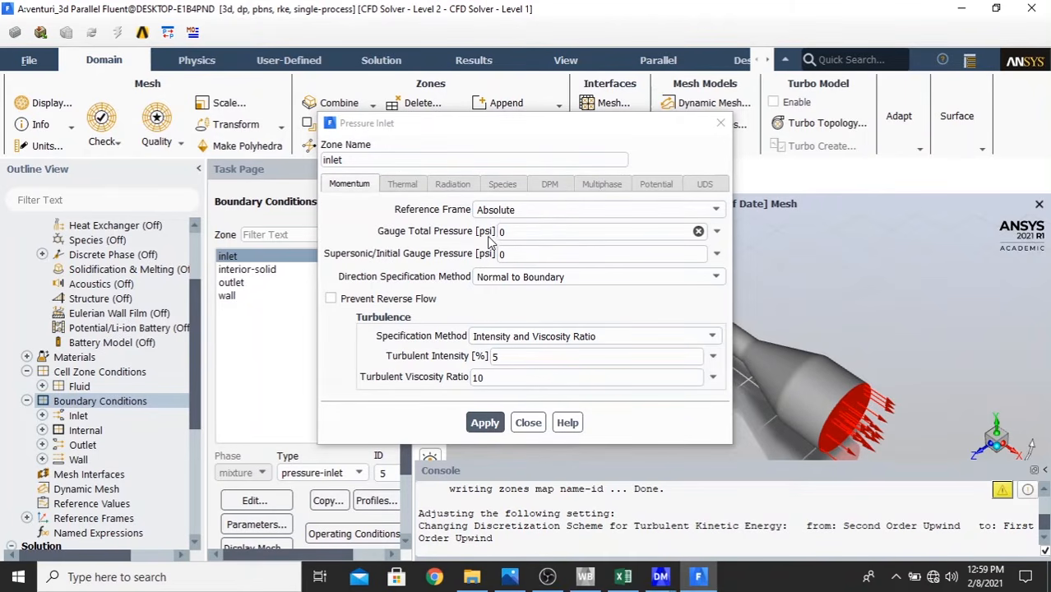
# - Set the inlet's gauge total pressure to 25 psi and apply the pressure-inlet settings
pyautogui.moveTo(563, 232); pyautogui.dragTo(457, 233)
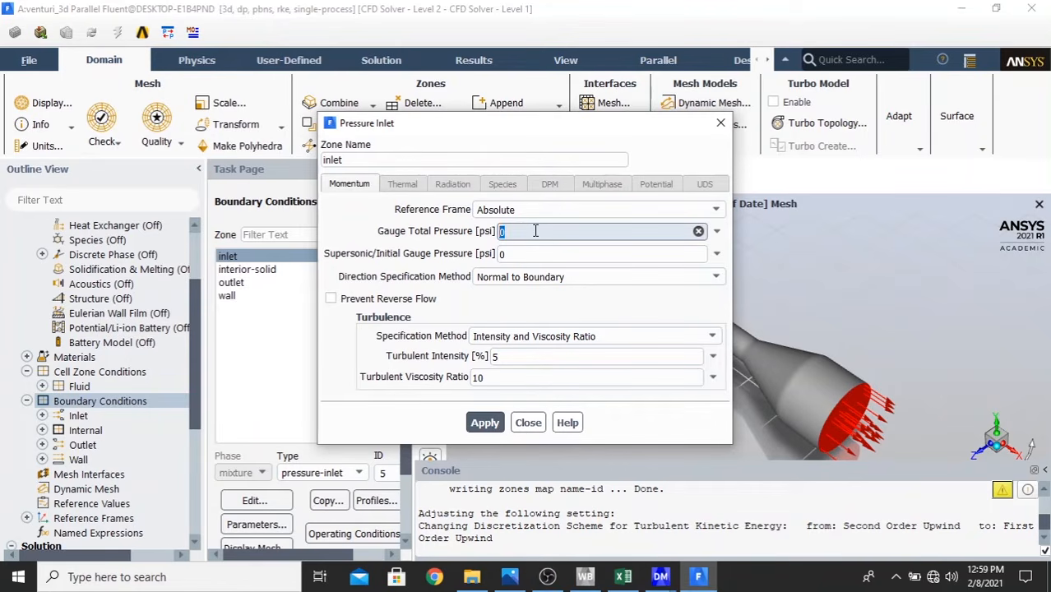
pyautogui.click(486, 424)
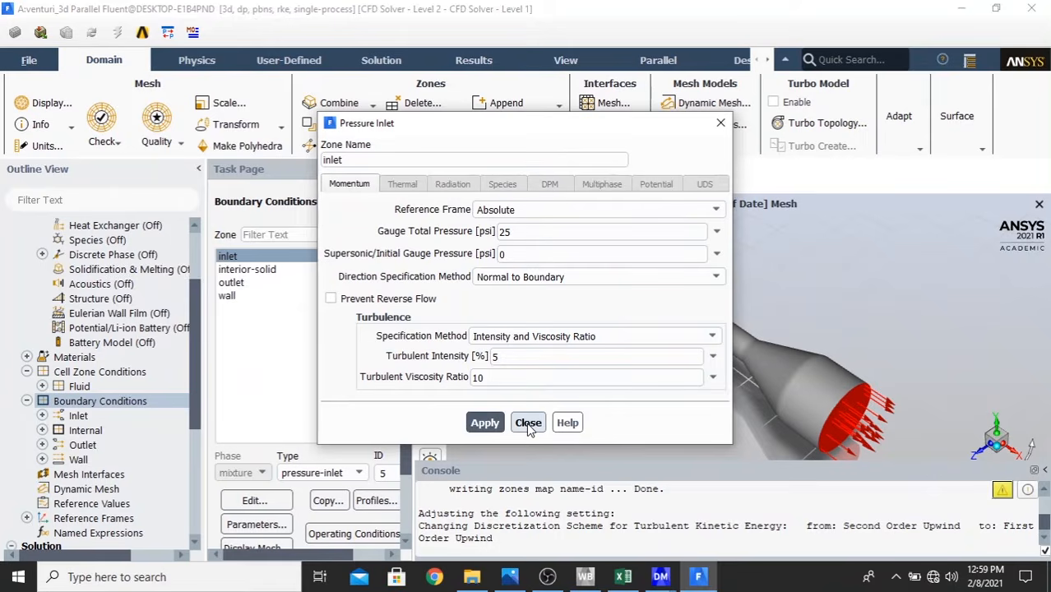
pyautogui.click(529, 423)
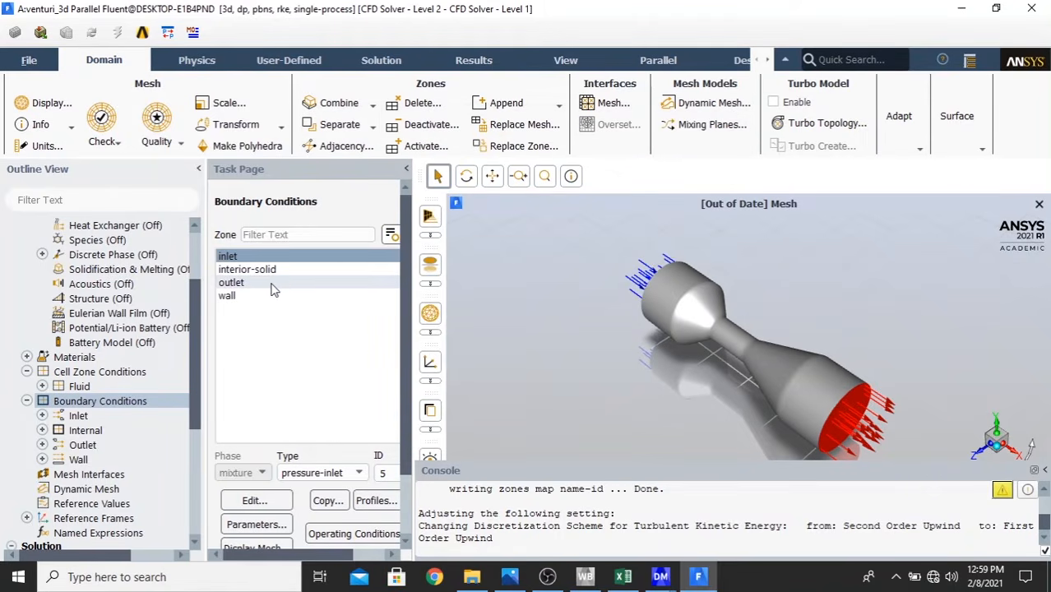
# - Apply the outlet's pressure-outlet settings with a gauge pressure of 0 psi
pyautogui.click(273, 284)
pyautogui.click(285, 505)
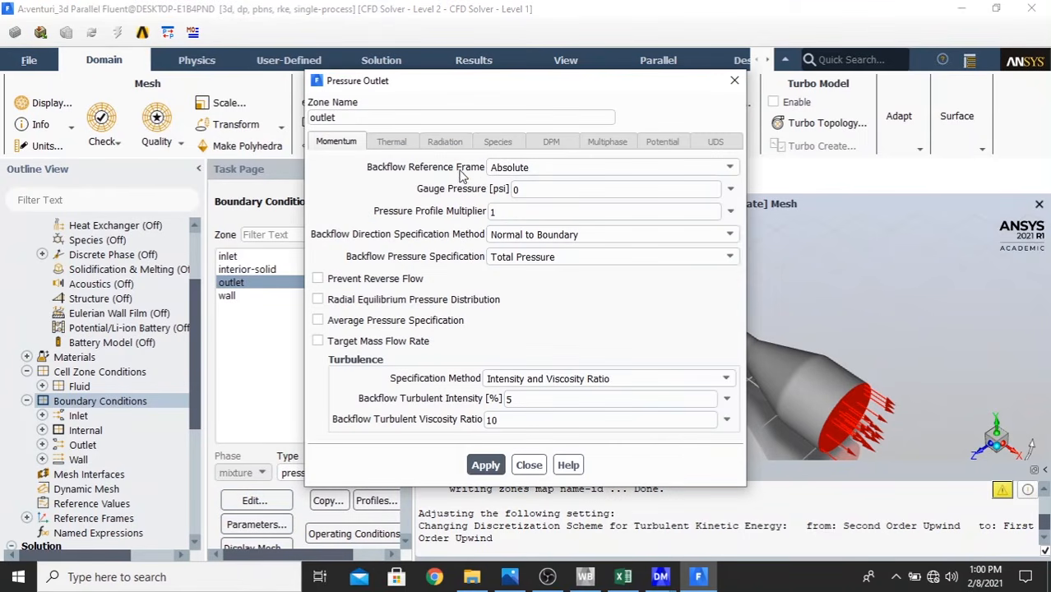
pyautogui.moveTo(488, 86); pyautogui.dragTo(484, 120)
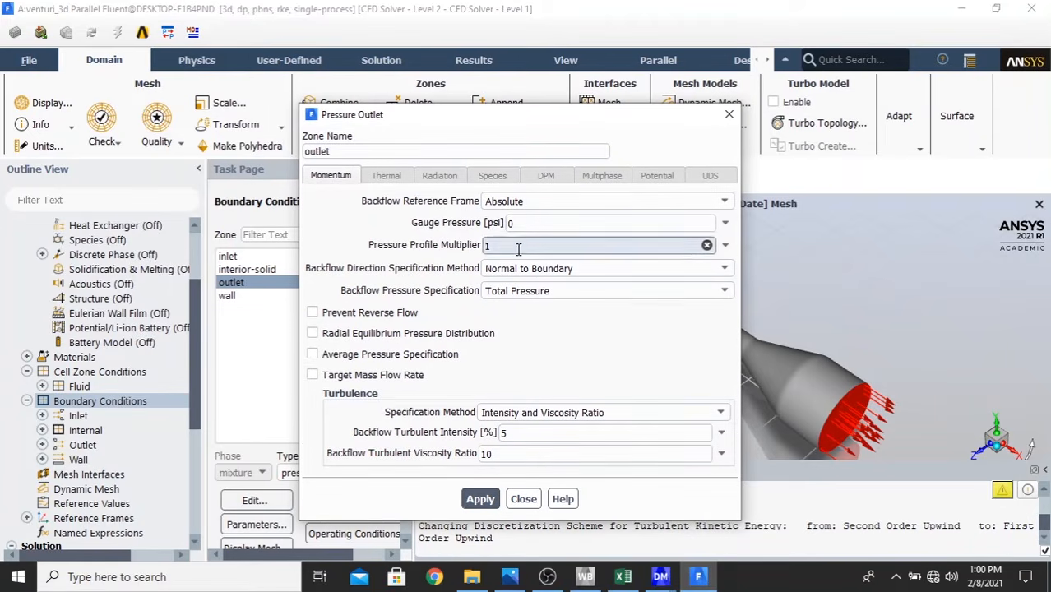
pyautogui.click(481, 498)
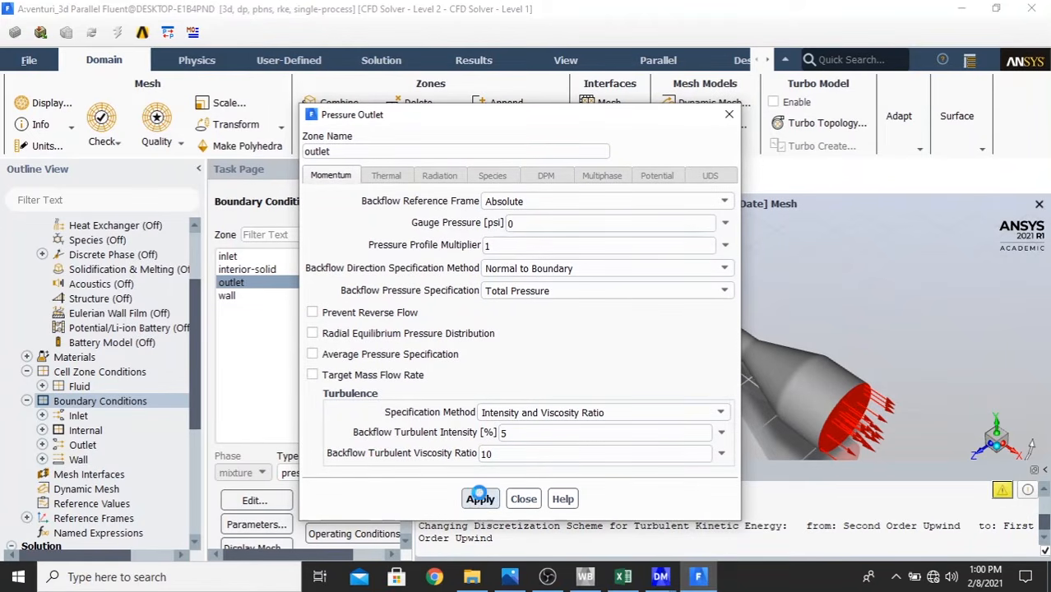
pyautogui.click(515, 503)
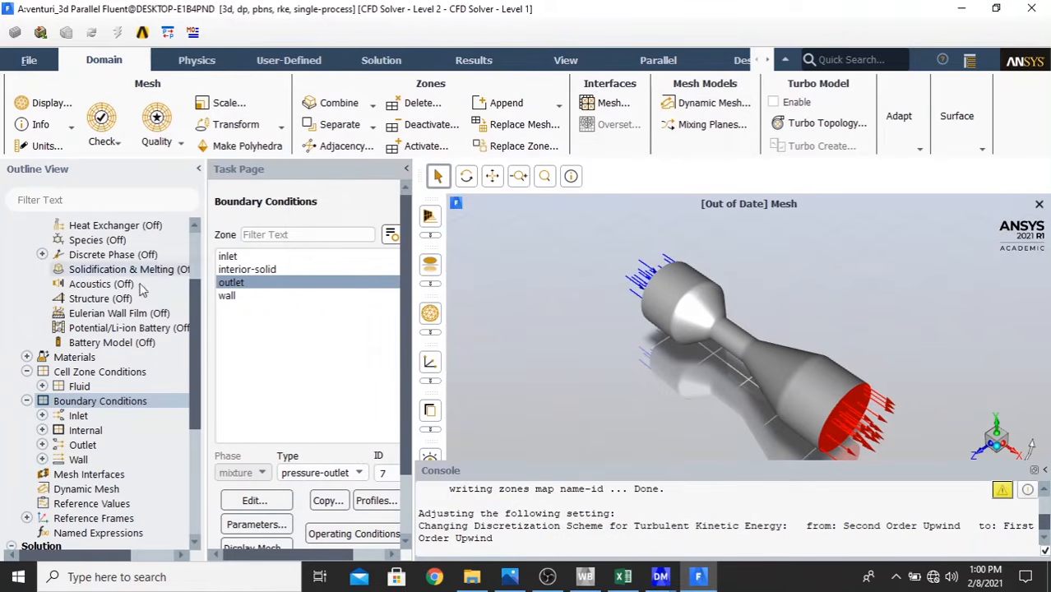
# - Set the solution methods to the SIMPLE pressure-velocity coupling scheme and the Green-Gauss Cell Based gradient
pyautogui.moveTo(194, 418); pyautogui.dragTo(200, 523)
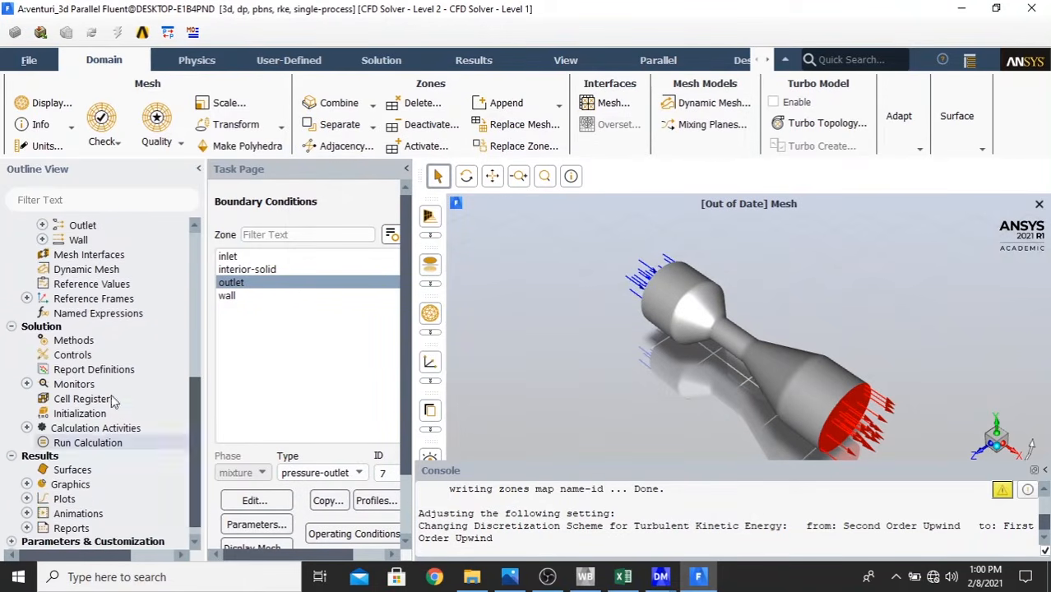
pyautogui.click(85, 344)
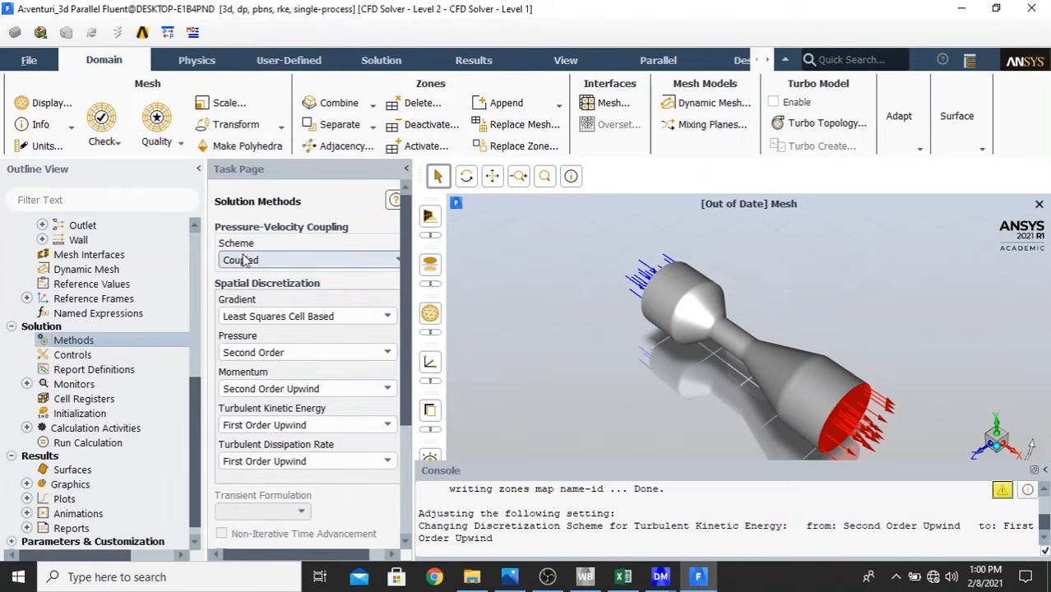
pyautogui.click(278, 260)
pyautogui.click(274, 273)
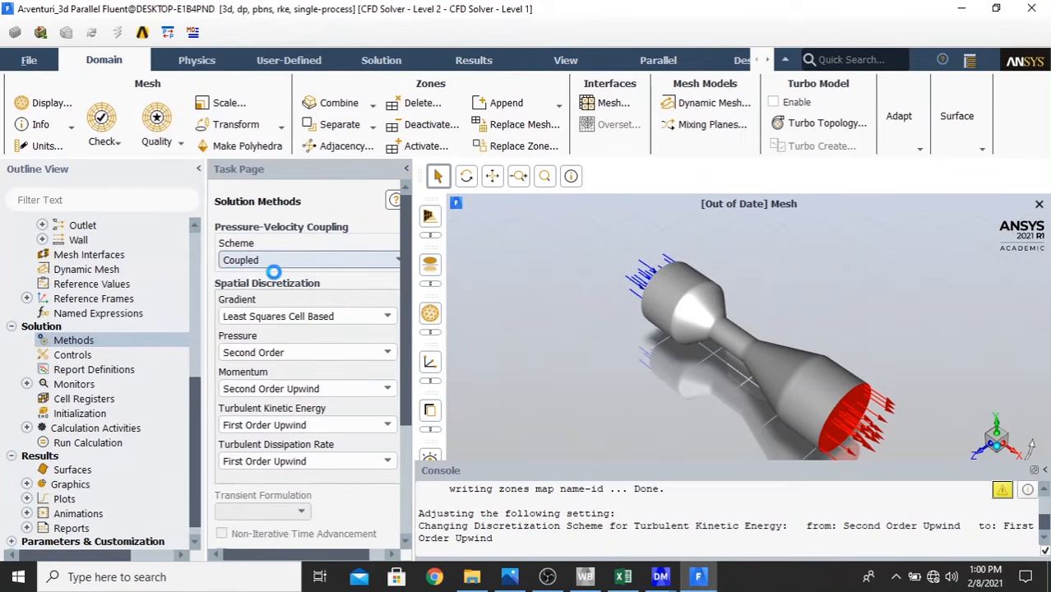
pyautogui.click(344, 319)
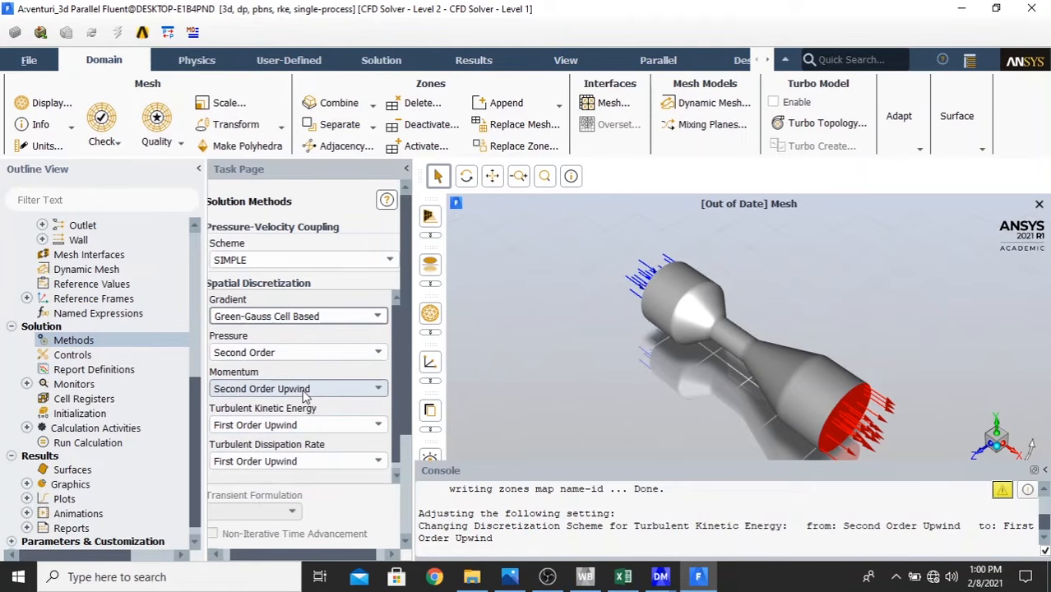
# - Set the turbulent kinetic energy and turbulent dissipation rate discretization to Second Order Upwind
pyautogui.click(333, 425)
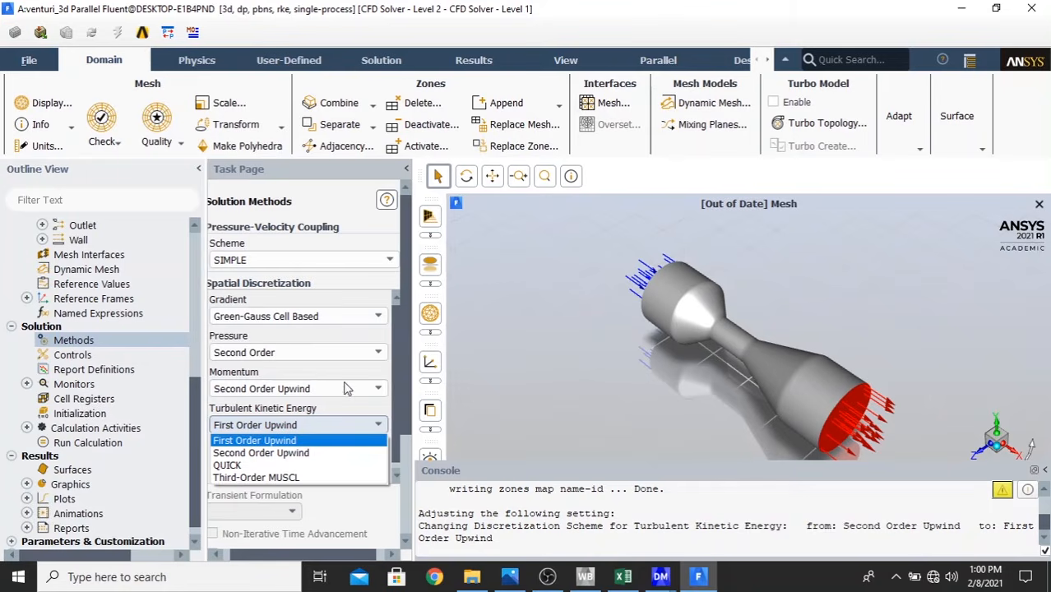
pyautogui.press('Down')
pyautogui.press('Down')
pyautogui.press('Down')
pyautogui.click(289, 453)
pyautogui.click(341, 462)
pyautogui.click(329, 493)
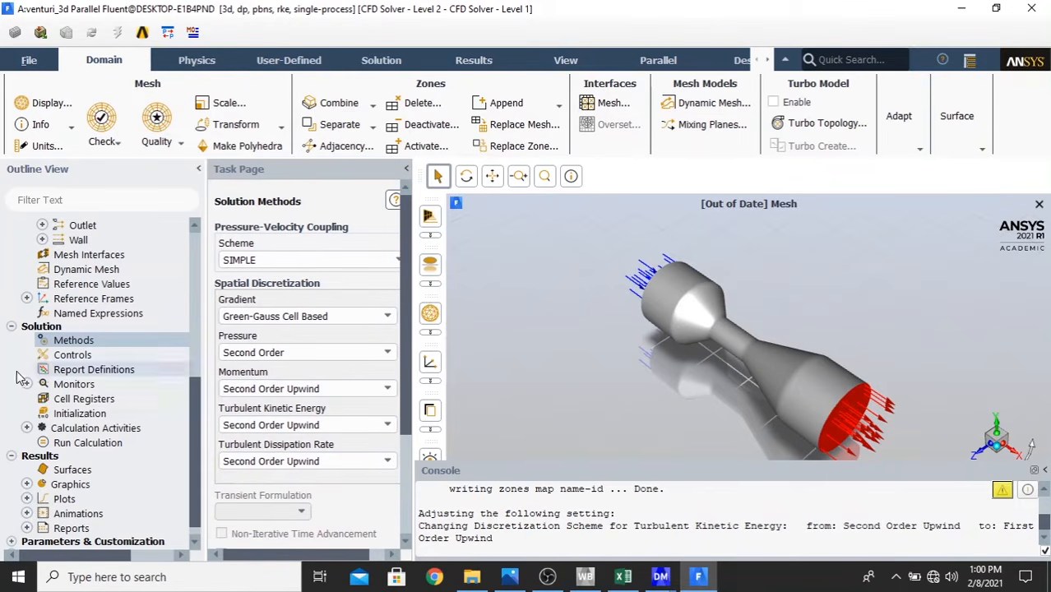
pyautogui.scroll(-3, 356, 429)
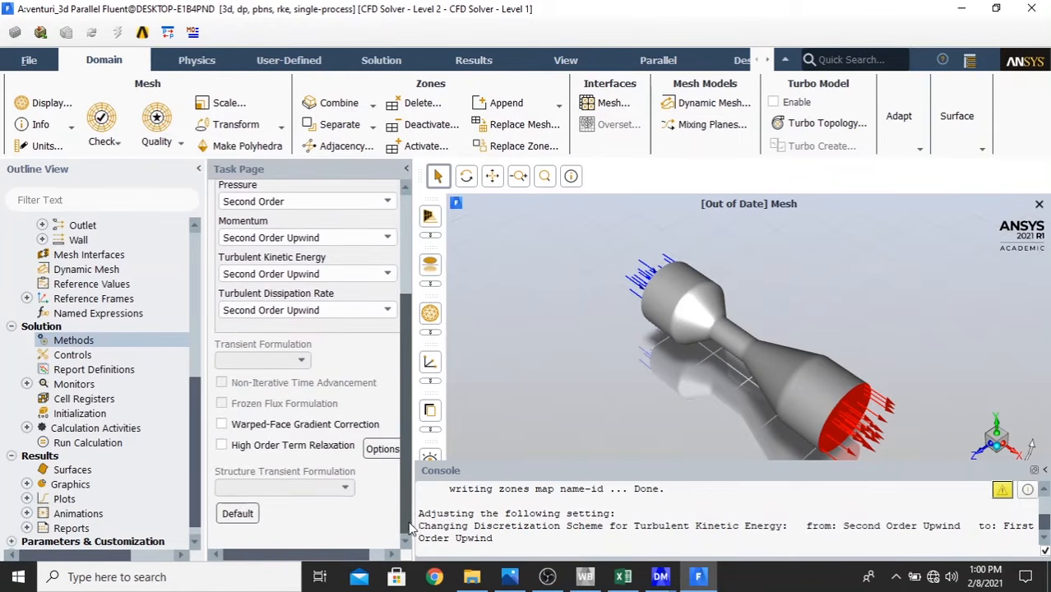
# - Set the absolute convergence criteria of the epsilon and k residuals to 1e-6 in the residual monitors
pyautogui.click(59, 358)
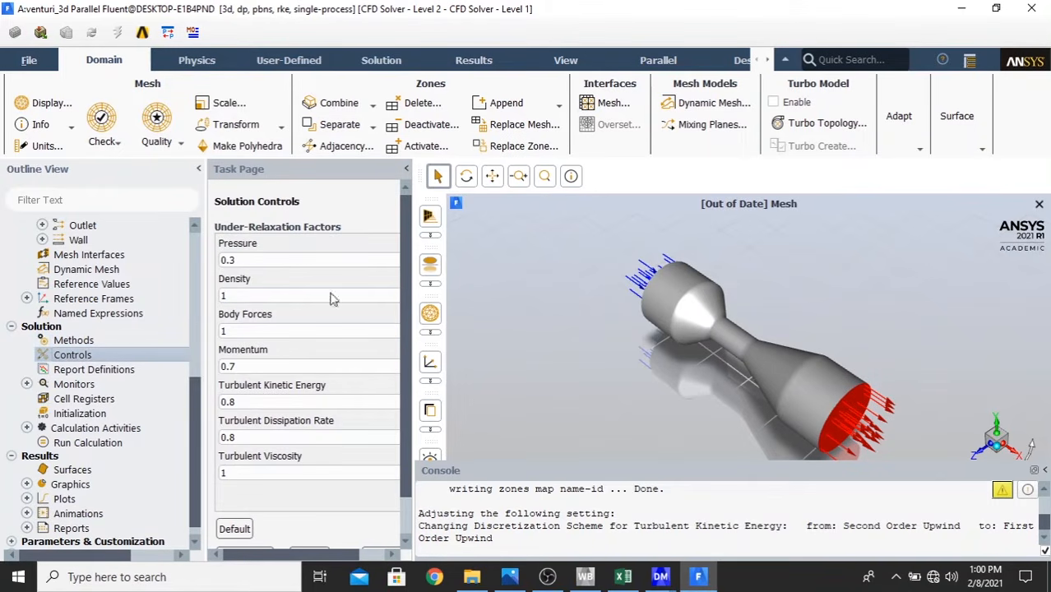
pyautogui.click(27, 384)
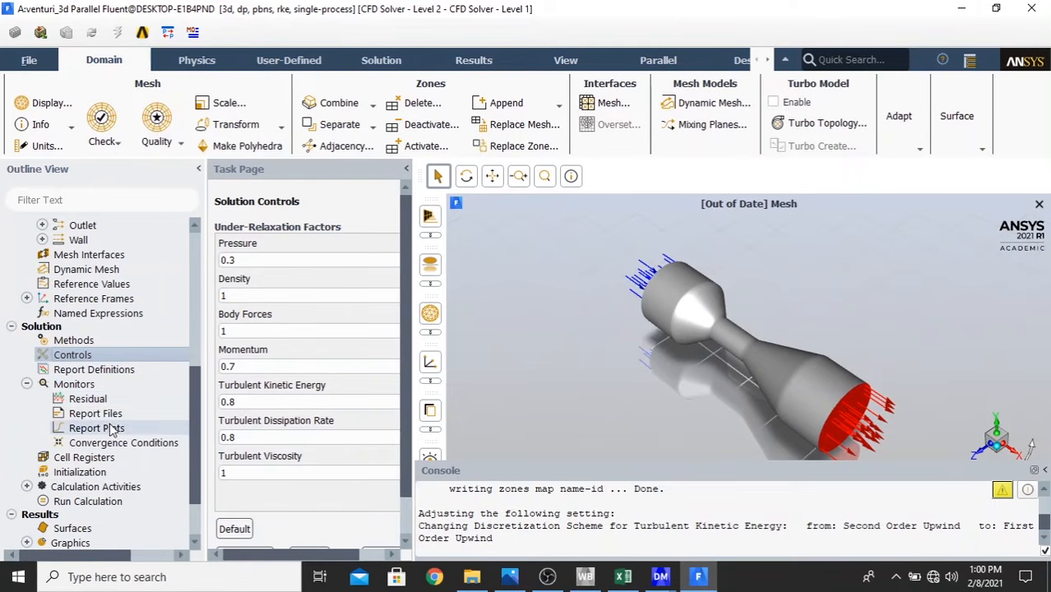
pyautogui.click(89, 403)
pyautogui.doubleClick(90, 402)
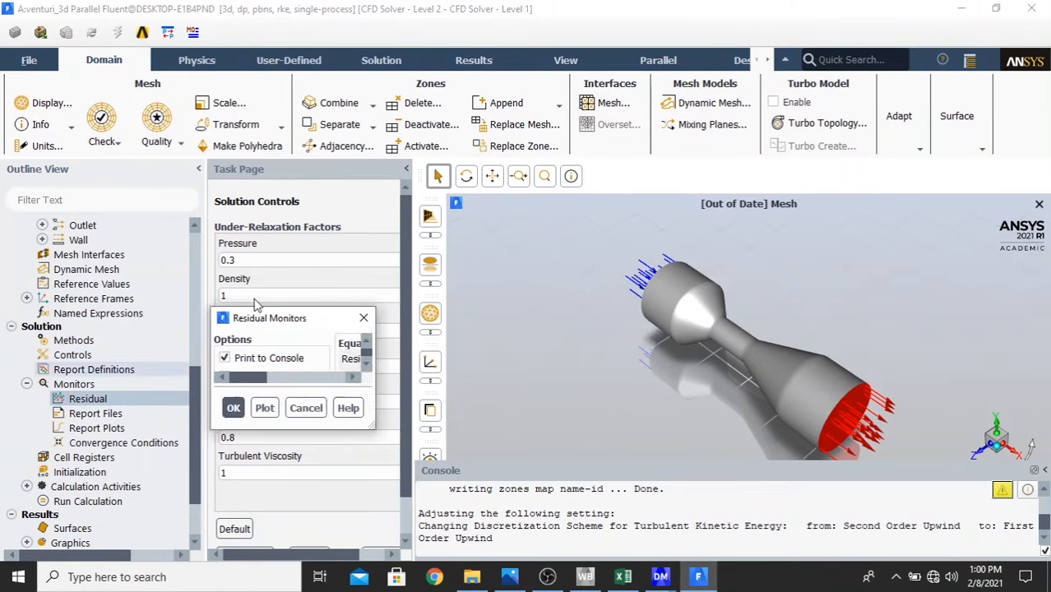
pyautogui.doubleClick(703, 306)
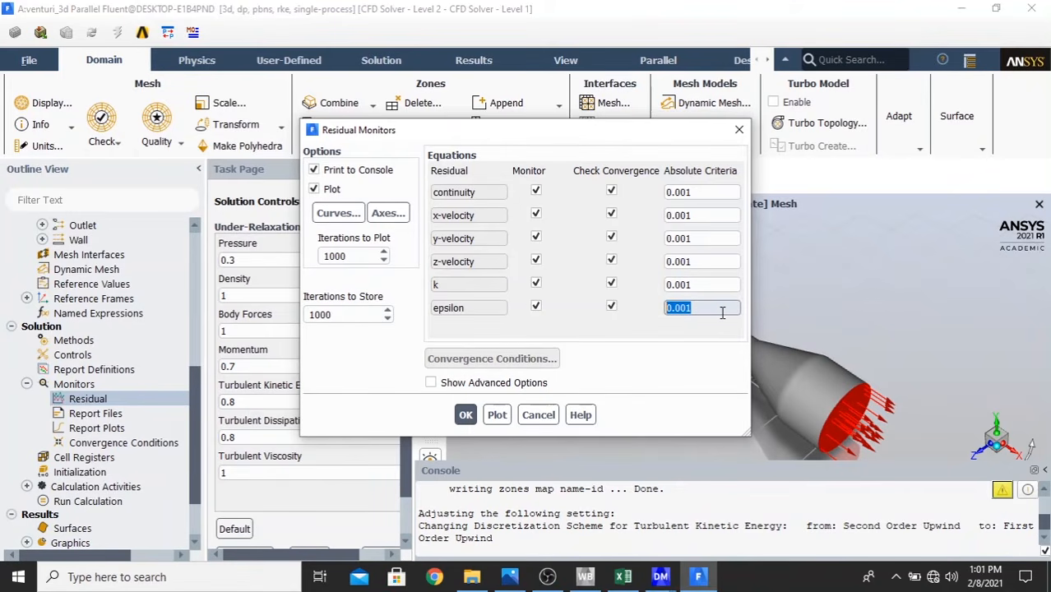
pyautogui.write('1e')
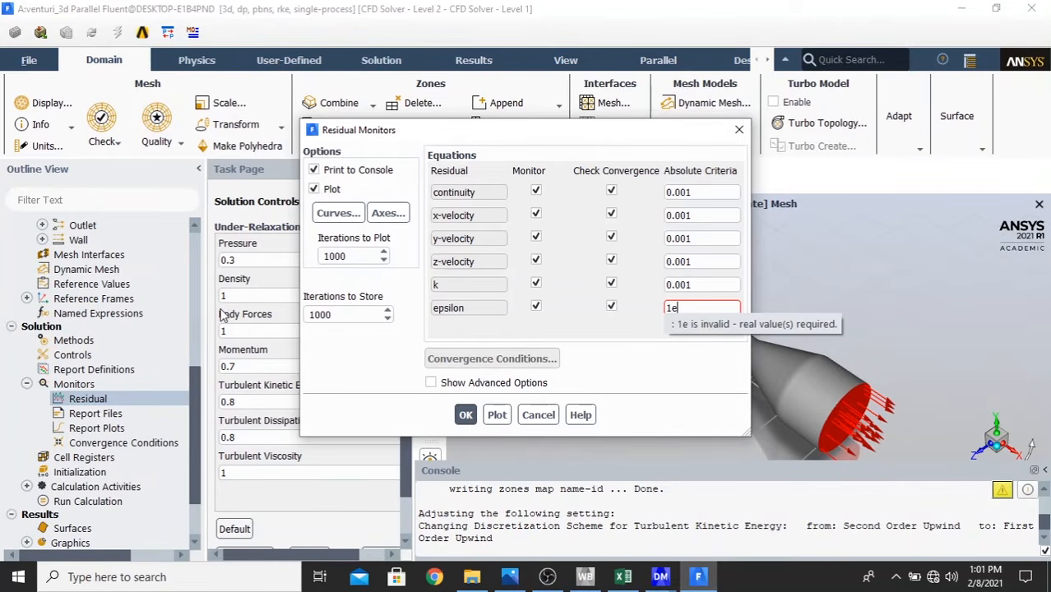
pyautogui.write('-6')
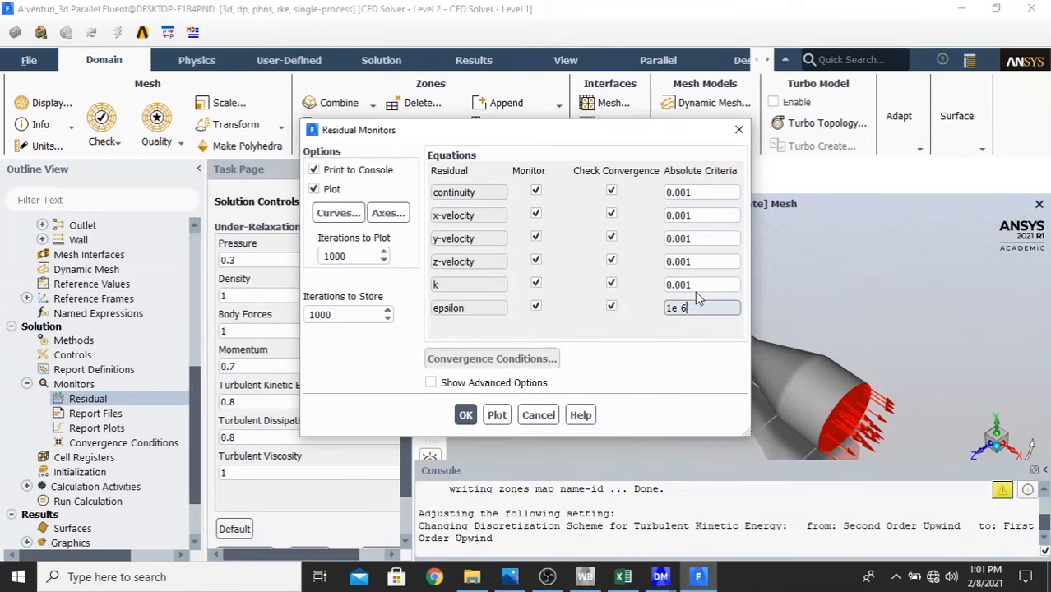
pyautogui.moveTo(699, 285); pyautogui.dragTo(663, 308)
pyautogui.hotkey('ctrl', 'c')
pyautogui.moveTo(723, 285); pyautogui.dragTo(601, 283)
pyautogui.hotkey('ctrl', 'v')
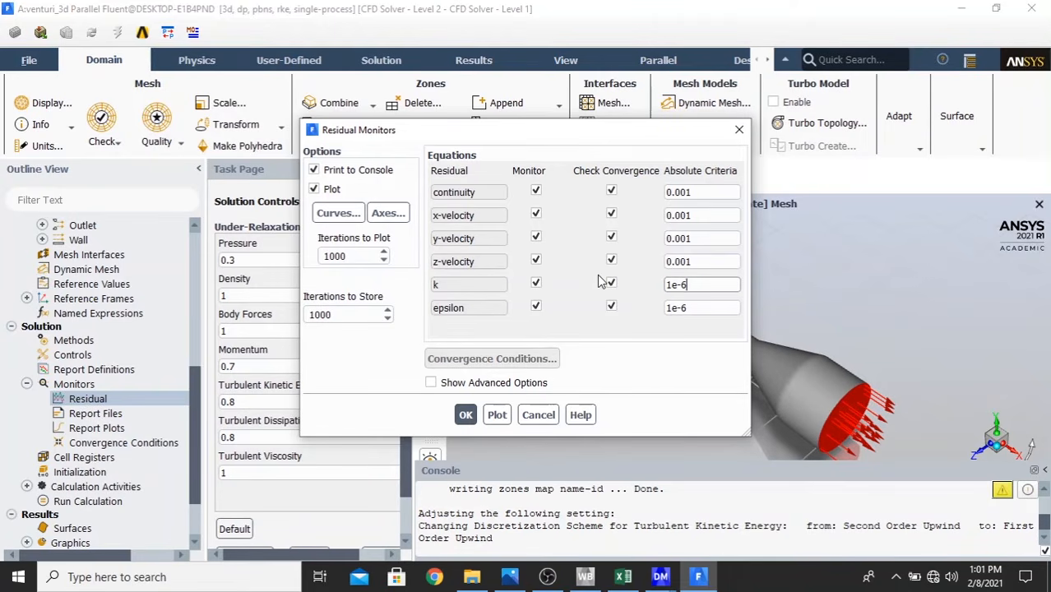
# - Set the absolute criteria of the z-, y- and x-velocity and continuity residuals to 1e-6 and accept the residual monitors
pyautogui.moveTo(714, 261); pyautogui.dragTo(608, 260)
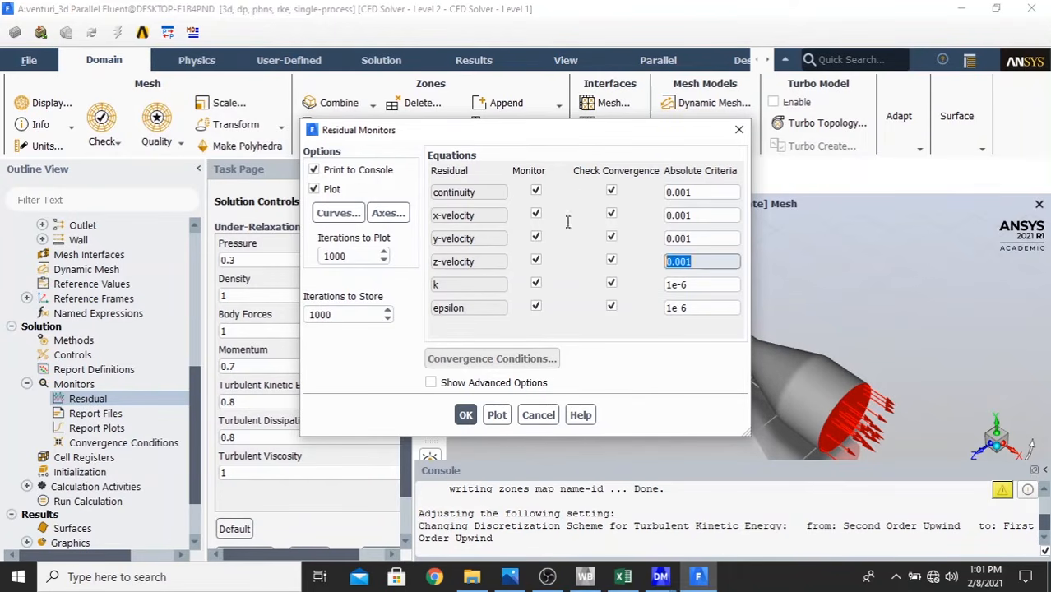
pyautogui.hotkey('ctrl', 'v')
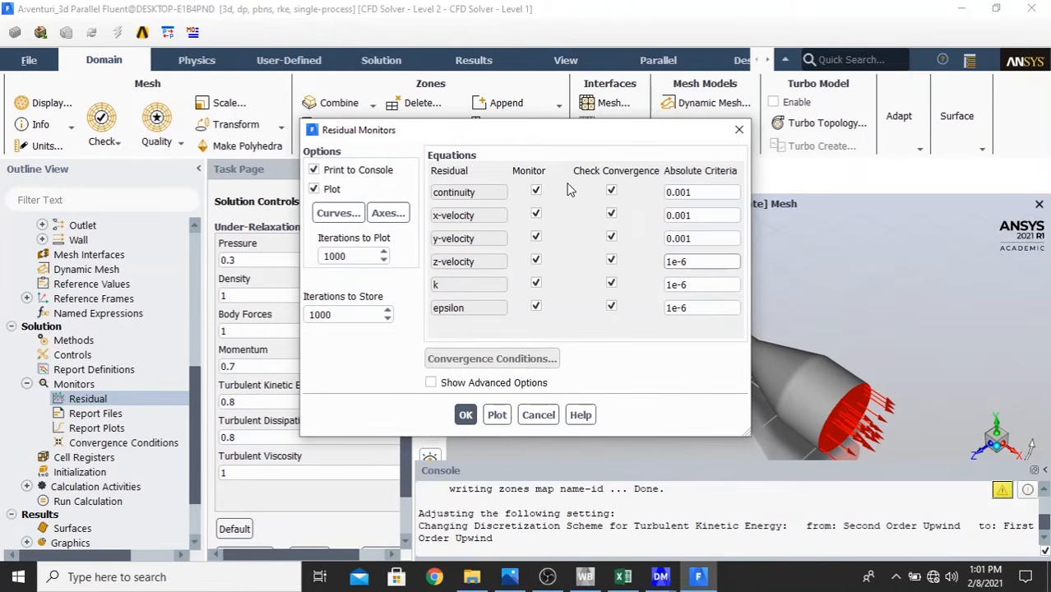
pyautogui.moveTo(716, 239); pyautogui.dragTo(573, 220)
pyautogui.hotkey('ctrl', 'v')
pyautogui.moveTo(712, 215); pyautogui.dragTo(586, 197)
pyautogui.hotkey('ctrl', 'v')
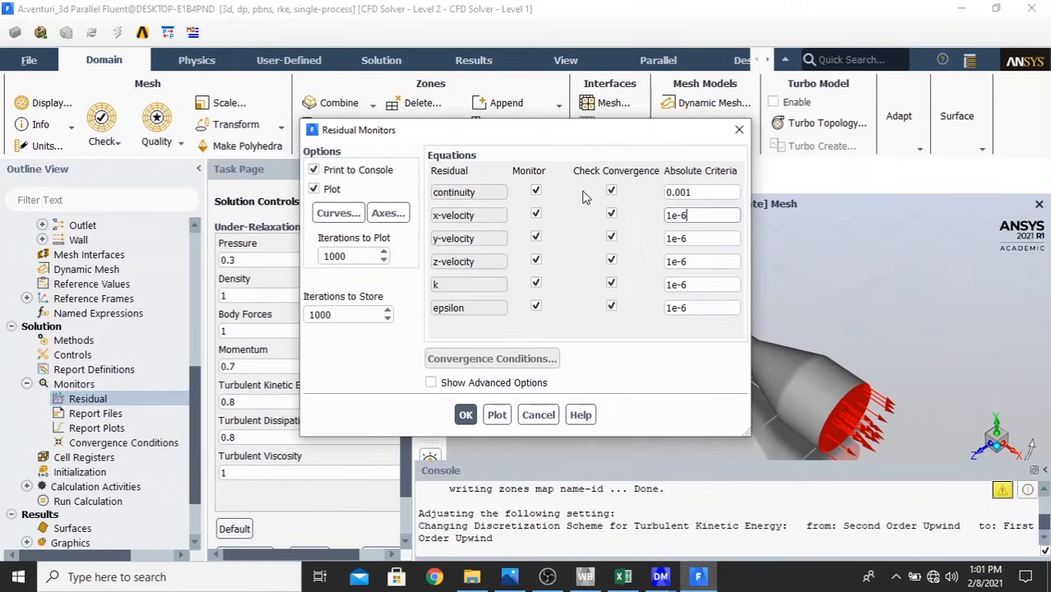
pyautogui.moveTo(735, 191); pyautogui.dragTo(509, 180)
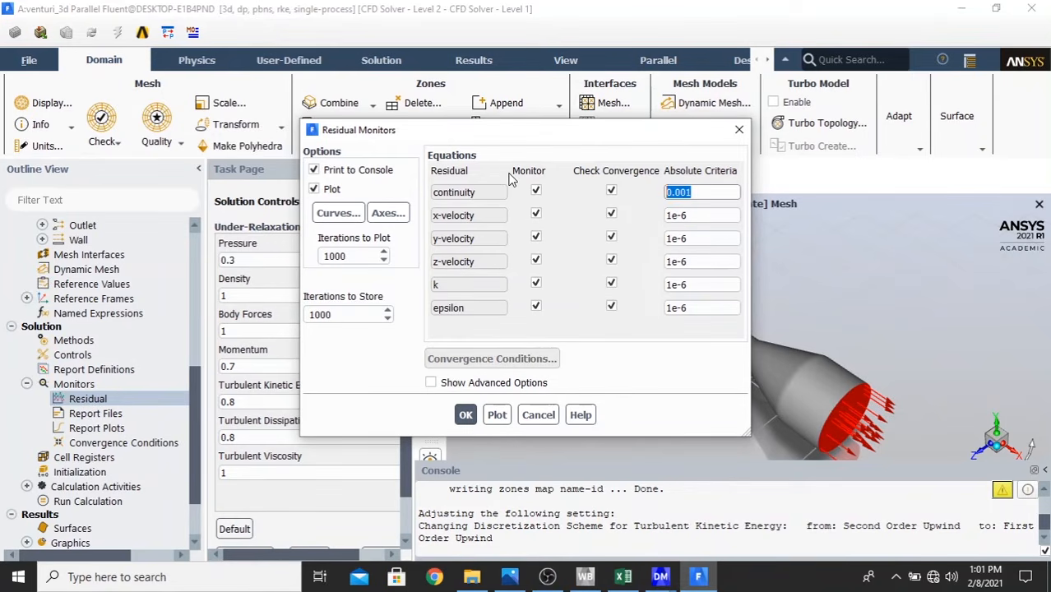
pyautogui.hotkey('ctrl', 'v')
pyautogui.click(466, 414)
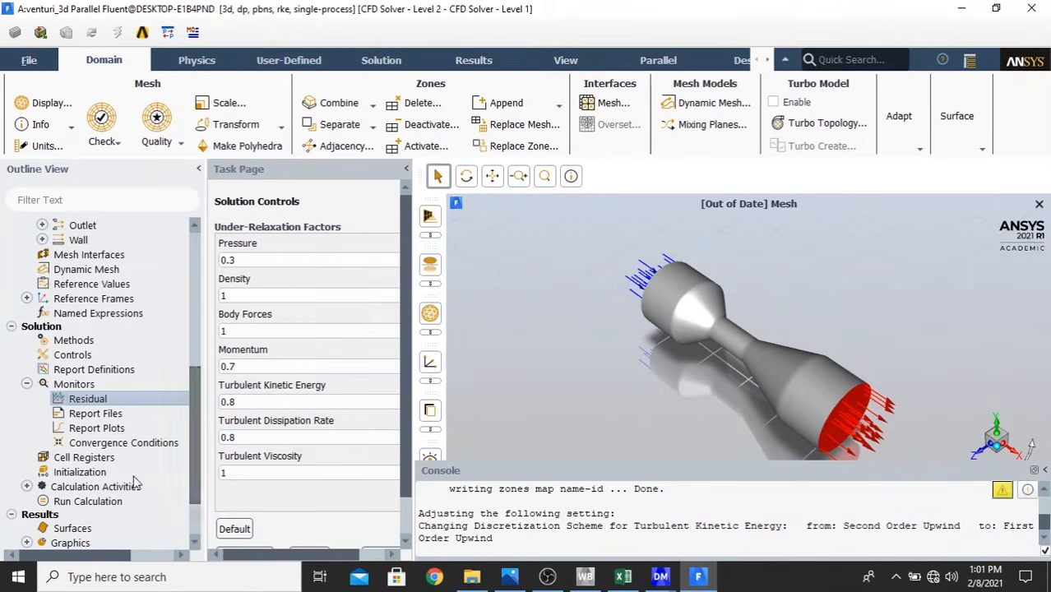
# - Initialize the solution with Standard Initialization, computing the initial values from the inlet
pyautogui.click(72, 474)
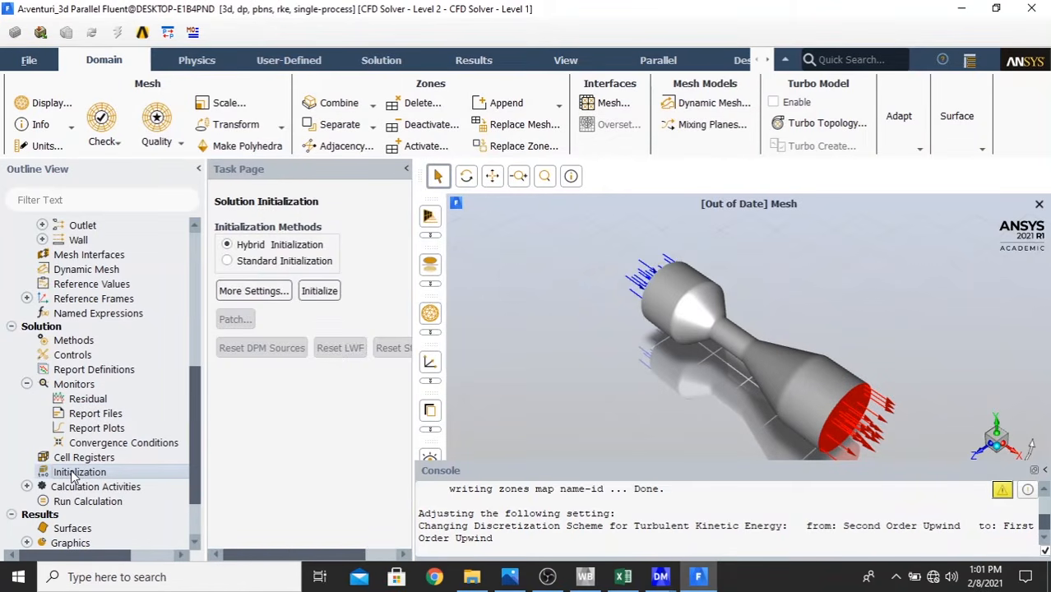
pyautogui.click(272, 262)
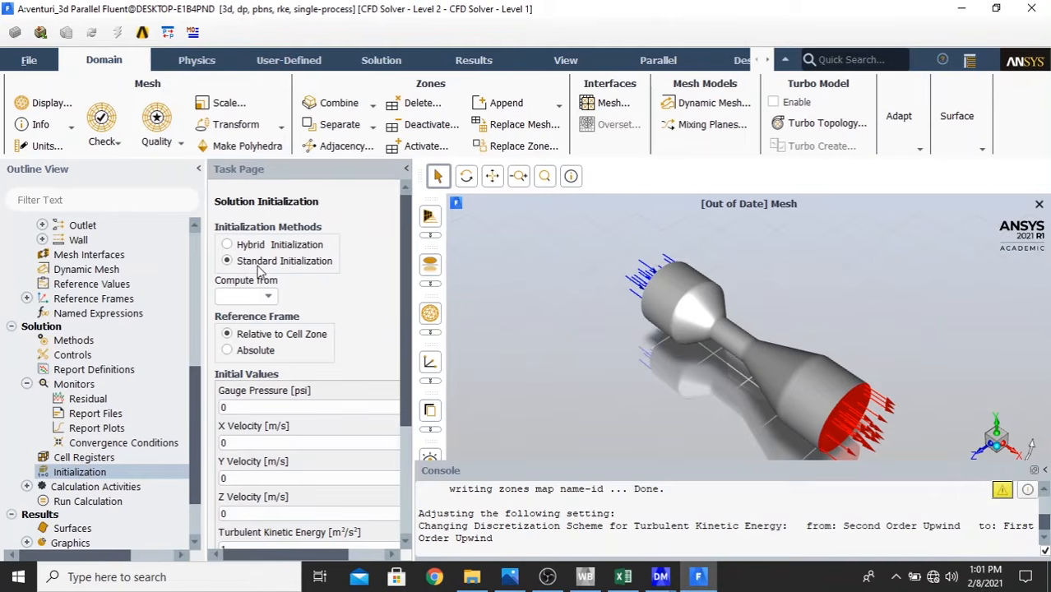
pyautogui.click(271, 298)
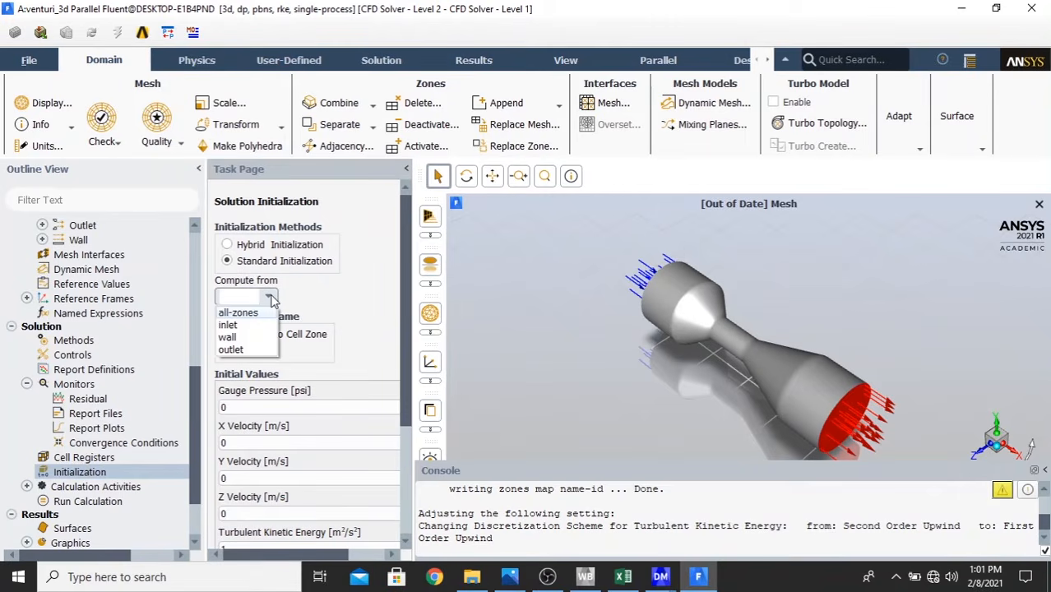
pyautogui.click(239, 321)
pyautogui.moveTo(404, 300); pyautogui.dragTo(392, 444)
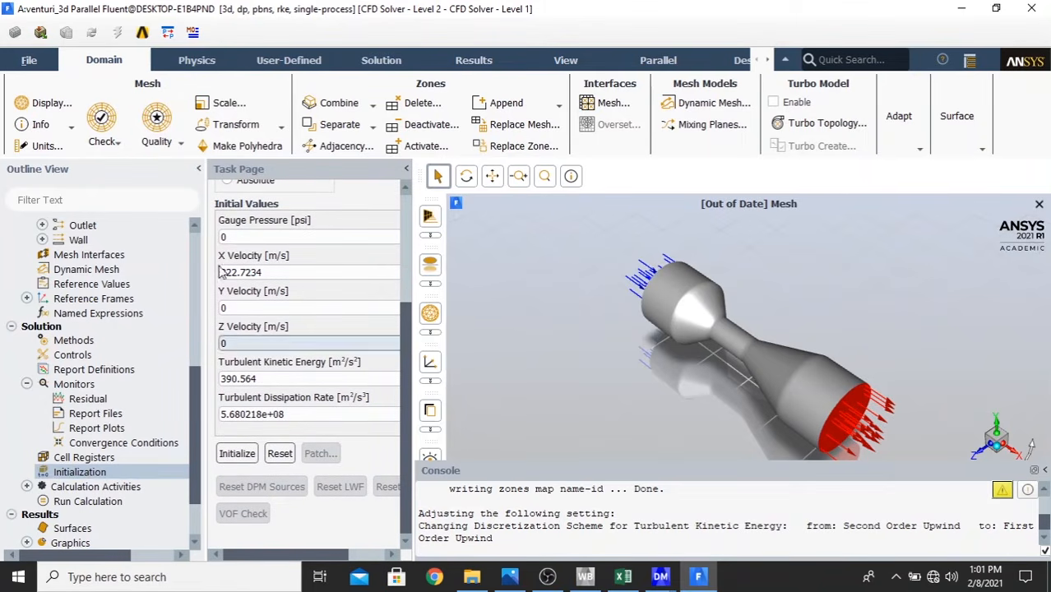
pyautogui.click(236, 453)
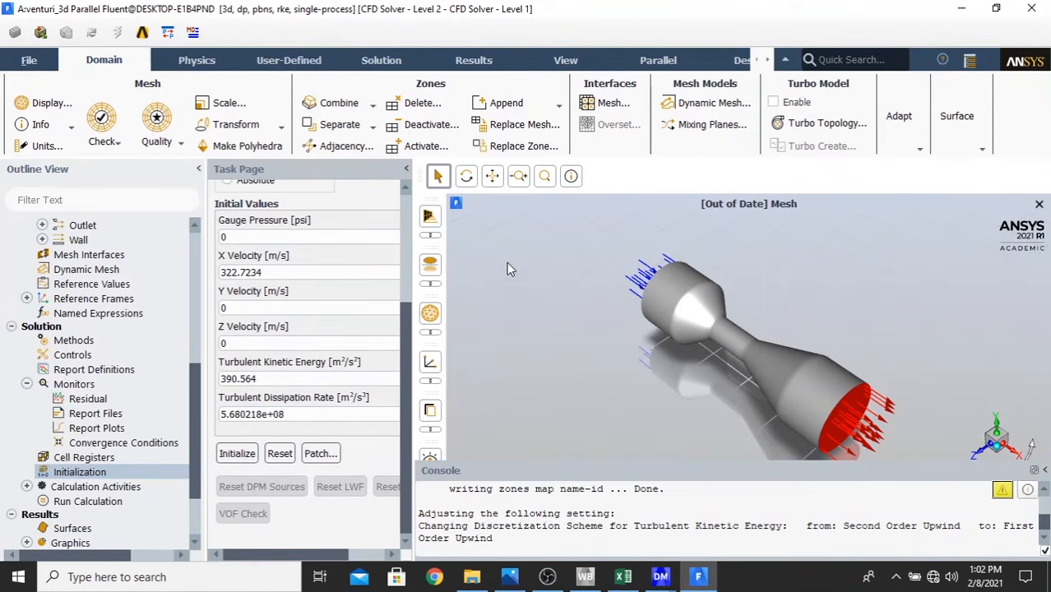
# - Run the calculation with the number of iterations set to 1000 and dismiss the completion notice
pyautogui.click(71, 506)
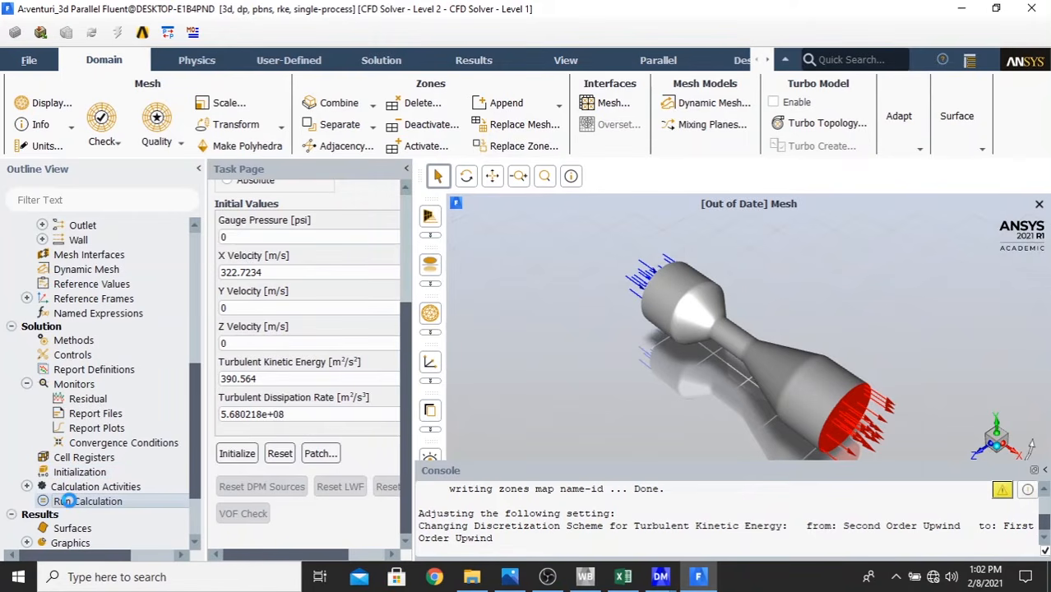
pyautogui.click(263, 299)
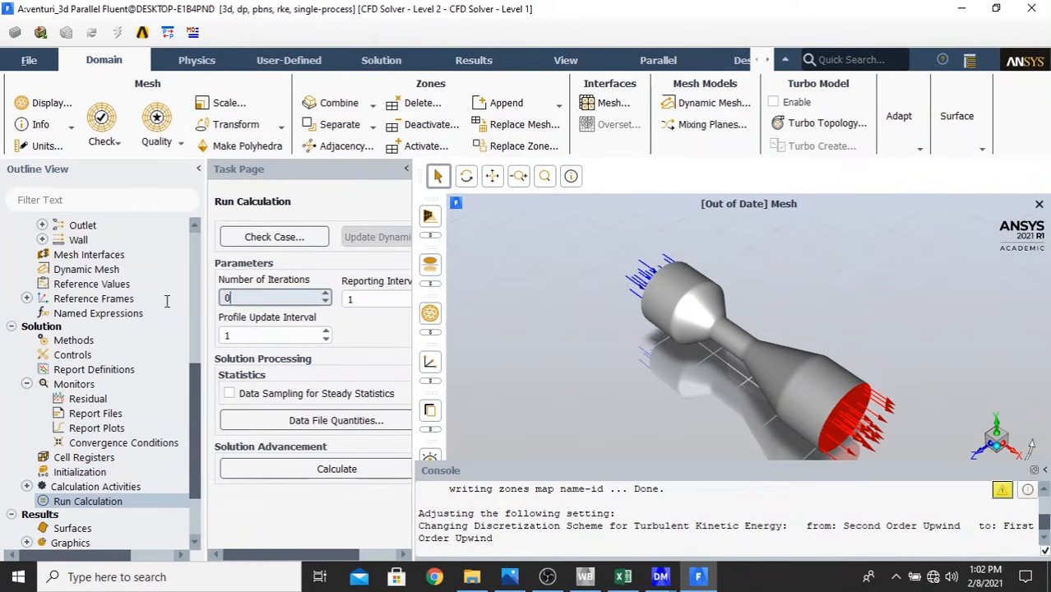
pyautogui.hotkey('ctrl', 'a')
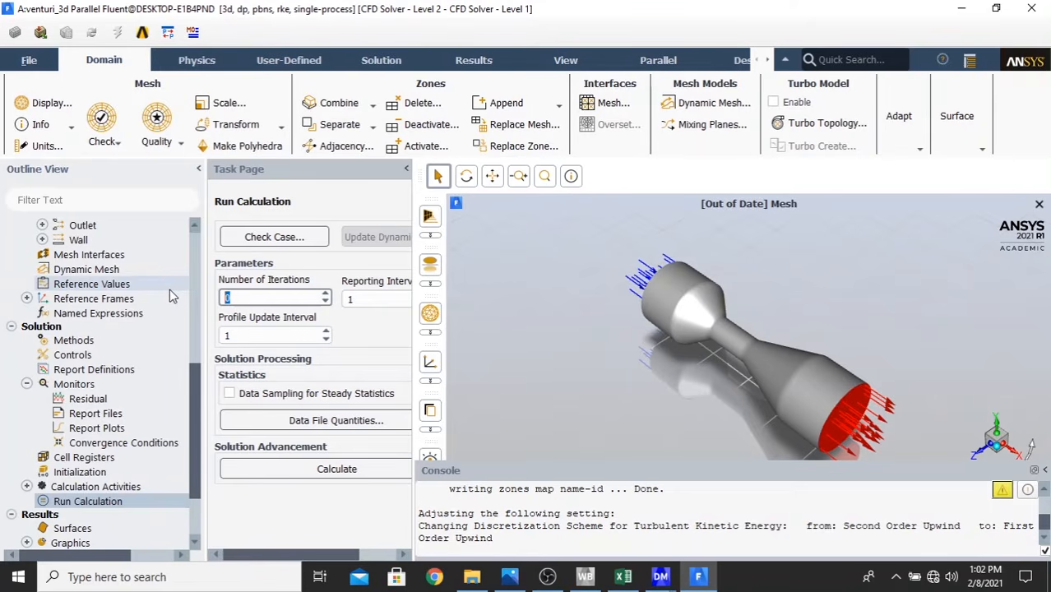
pyautogui.write('1000')
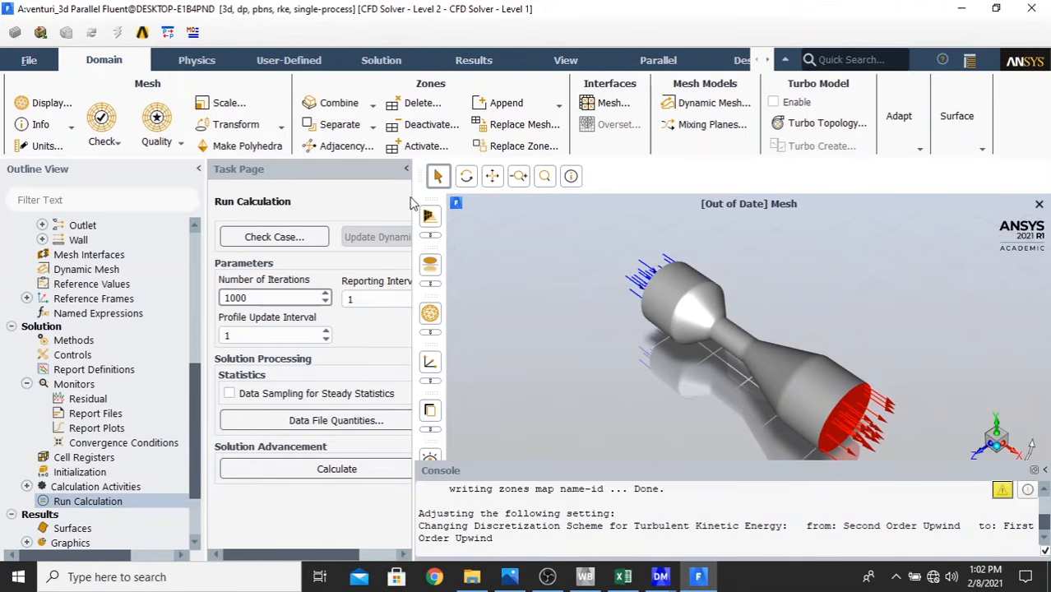
pyautogui.moveTo(413, 202); pyautogui.dragTo(476, 201)
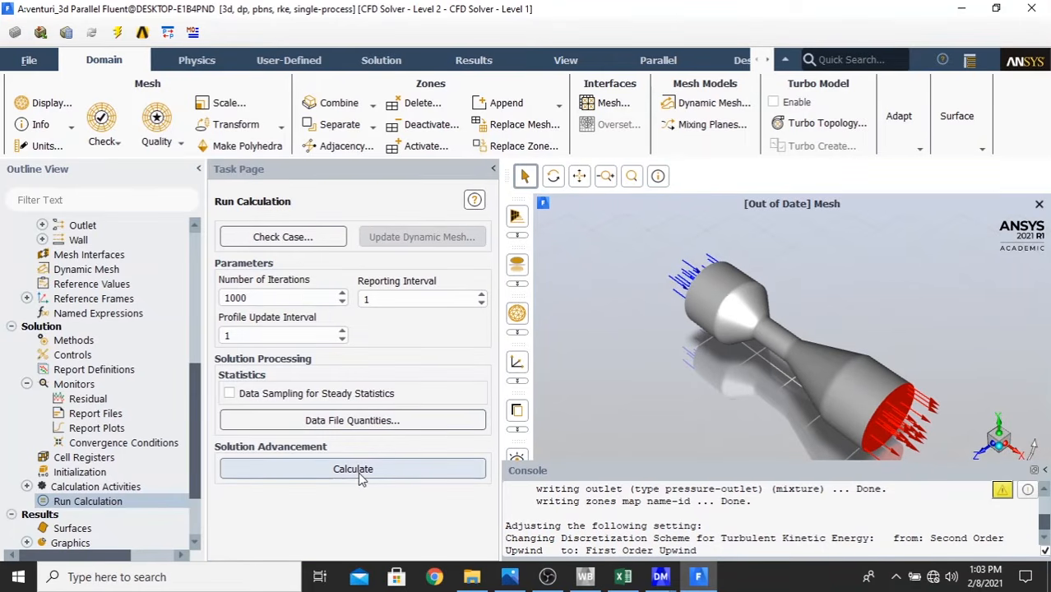
pyautogui.click(358, 469)
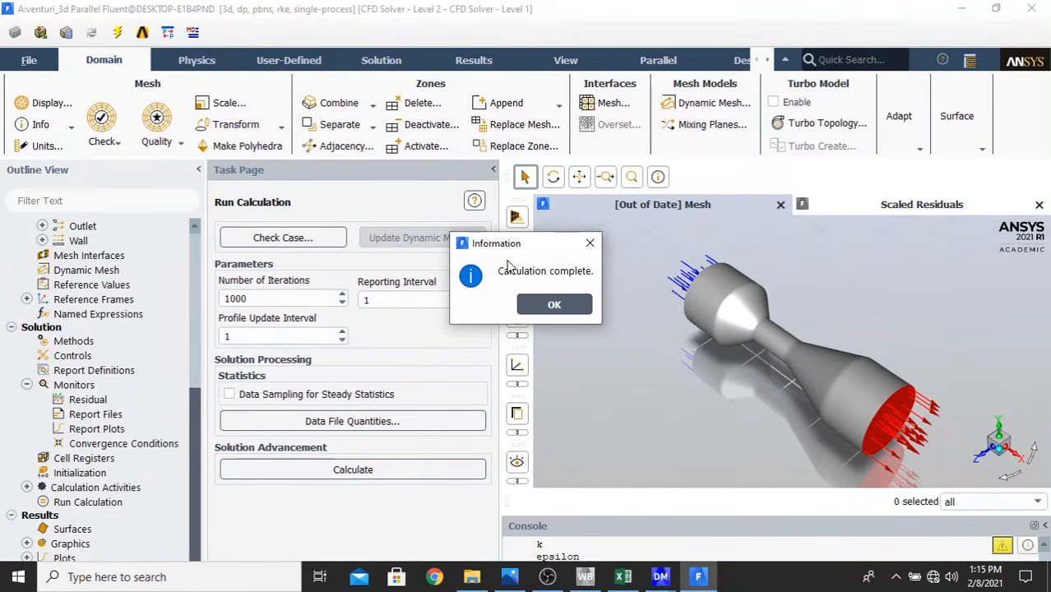
pyautogui.click(555, 306)
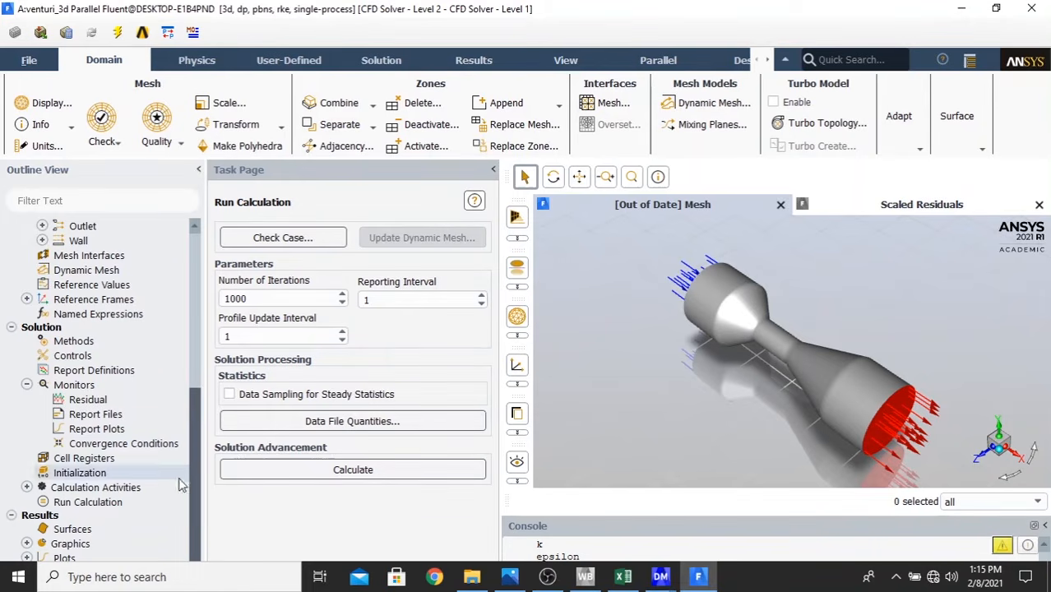
pyautogui.scroll(-1, 196, 502)
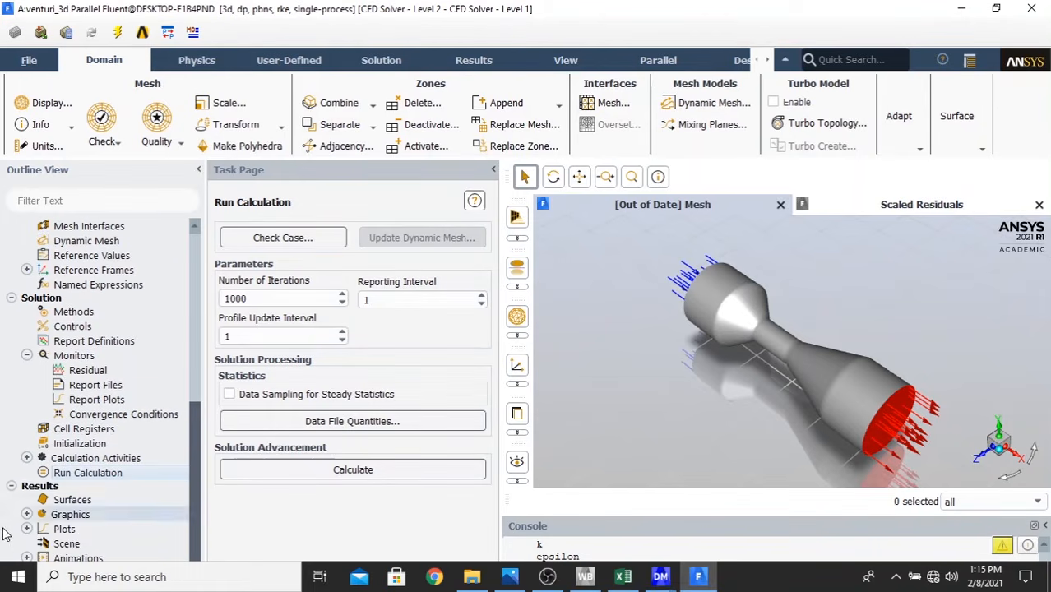
# - Display the mesh on the inlet, outlet and wall surfaces with Nodes and Edges enabled and Faces disabled
pyautogui.click(27, 514)
pyautogui.scroll(-3, 197, 476)
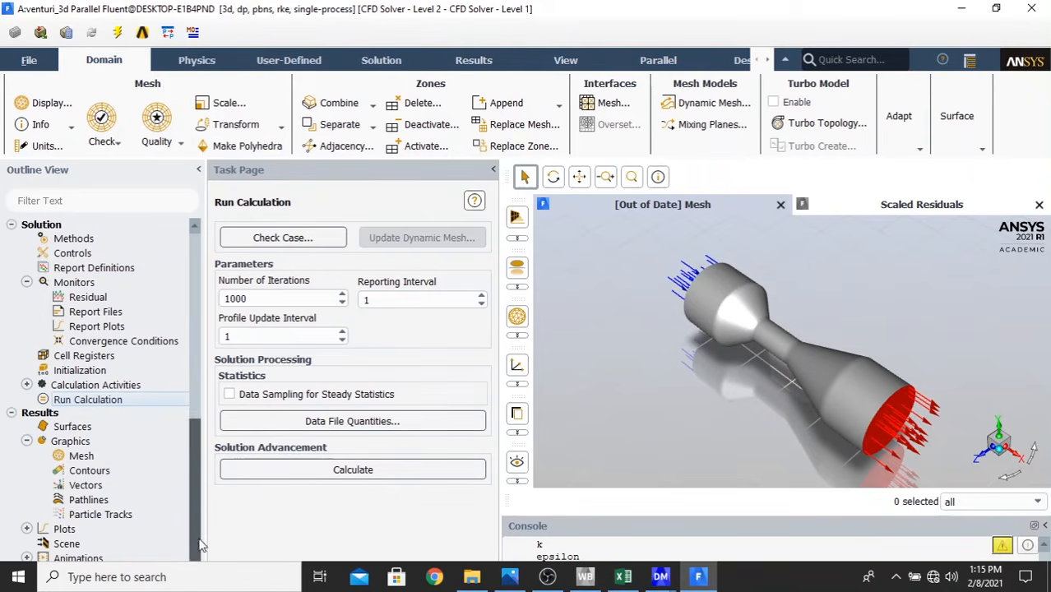
pyautogui.click(79, 458)
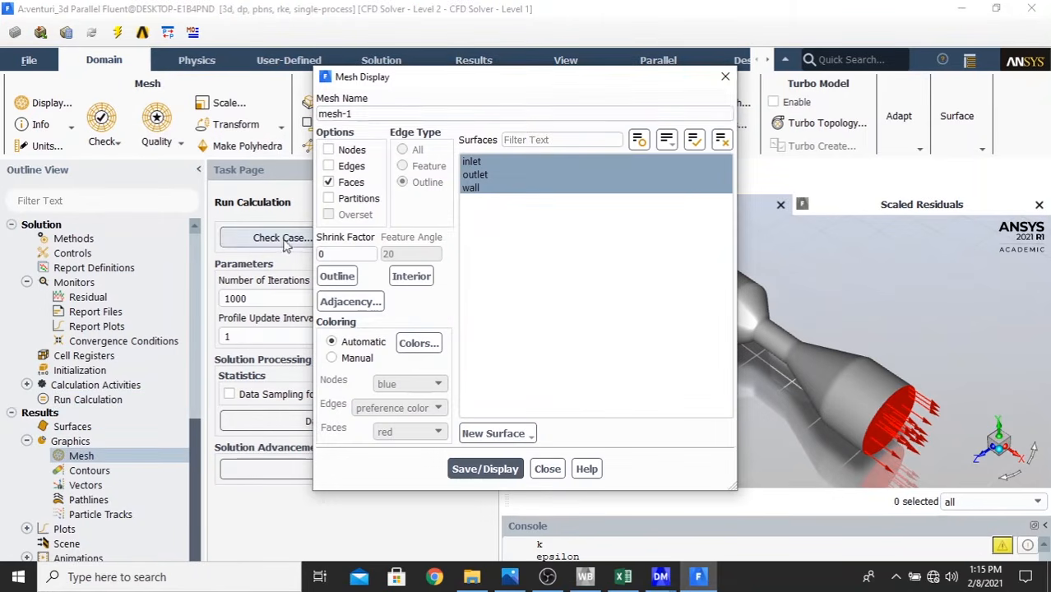
pyautogui.click(329, 183)
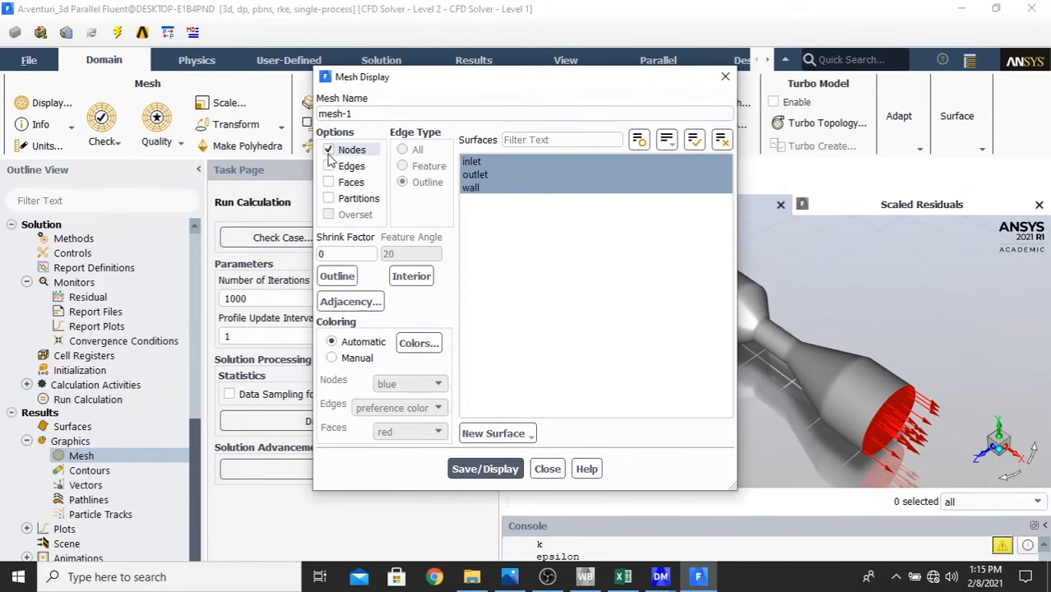
pyautogui.click(329, 166)
pyautogui.click(494, 162)
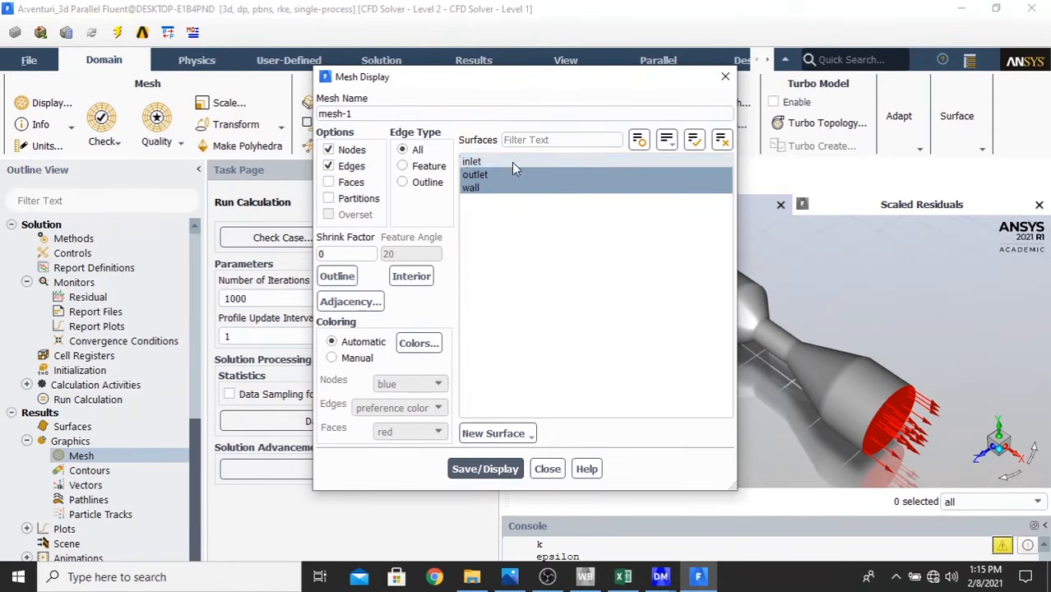
pyautogui.click(625, 162)
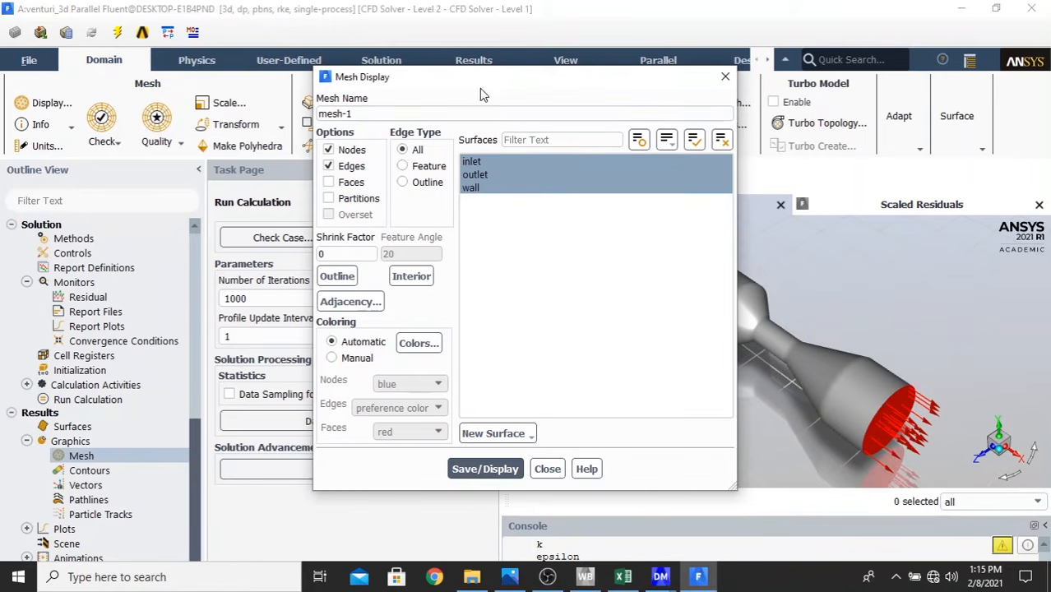
pyautogui.click(481, 469)
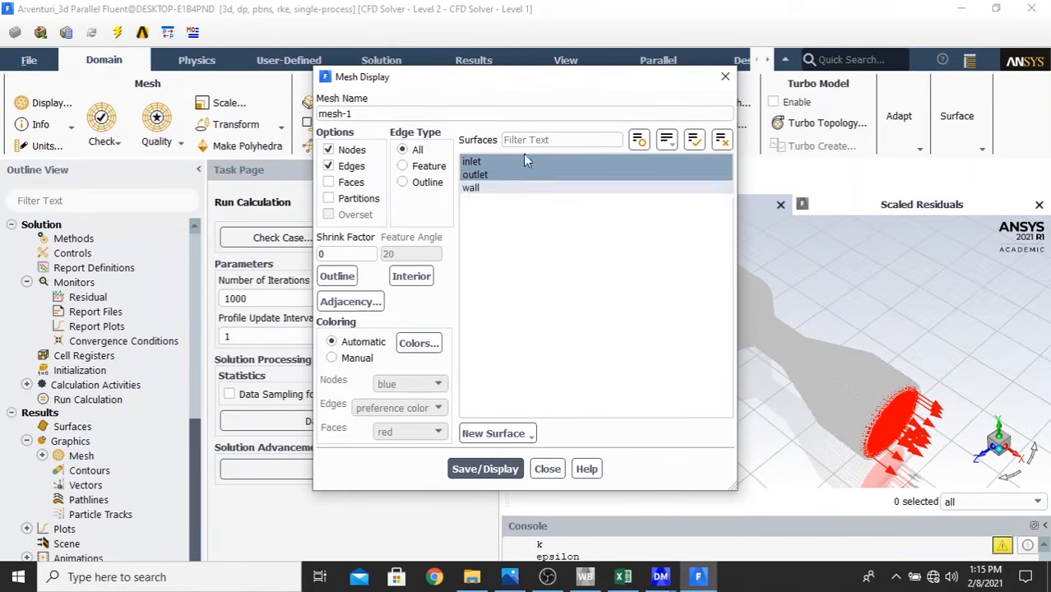
# - Color the interior and wall mesh types light green, and redisplay the mesh
pyautogui.moveTo(535, 76); pyautogui.dragTo(283, 84)
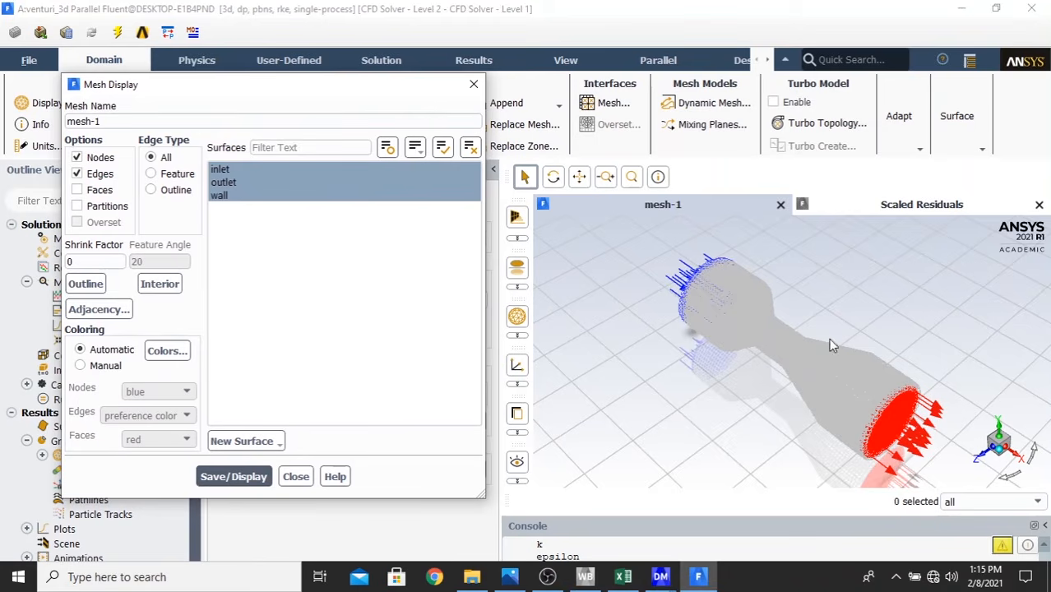
pyautogui.click(165, 351)
pyautogui.moveTo(325, 344); pyautogui.dragTo(391, 152)
pyautogui.click(416, 207)
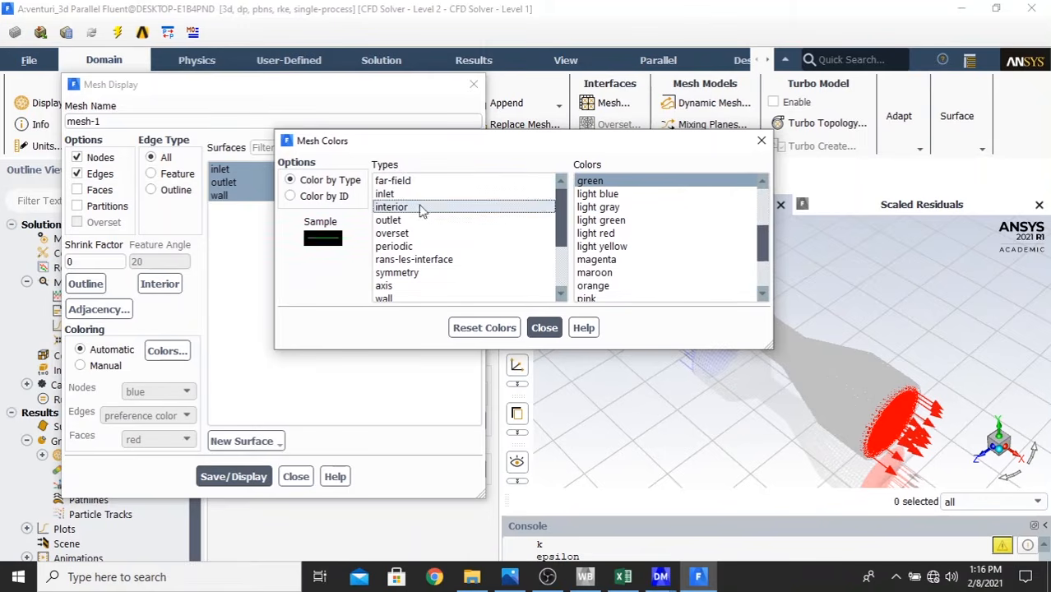
pyautogui.click(619, 220)
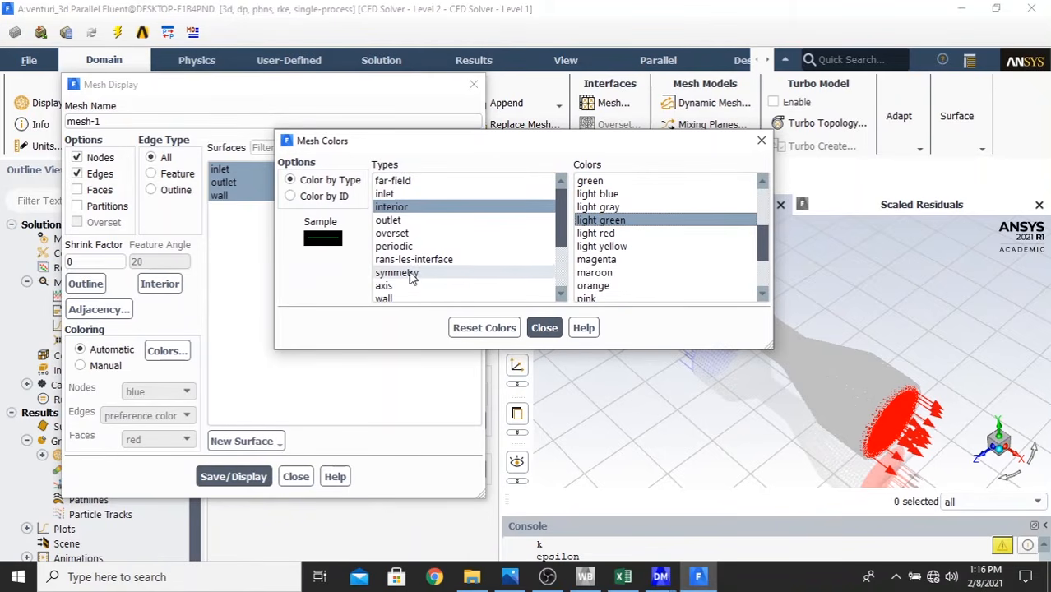
pyautogui.click(412, 298)
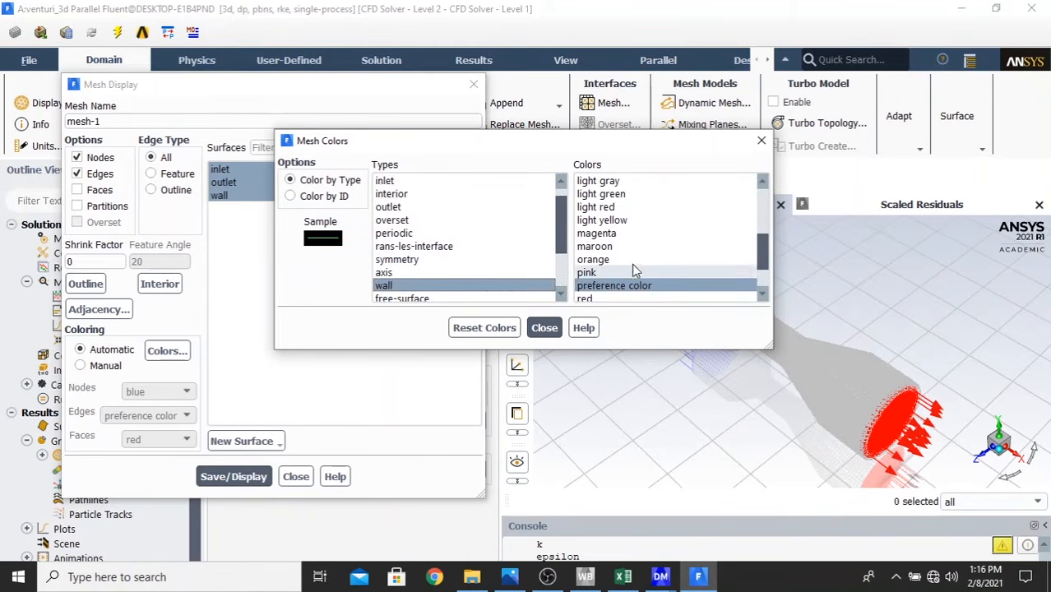
pyautogui.click(623, 196)
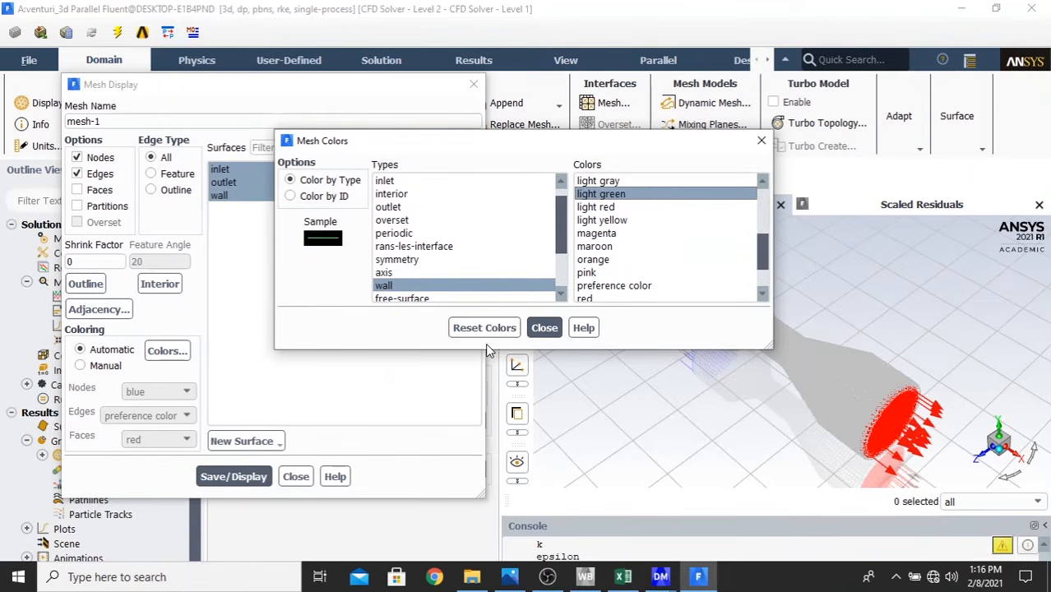
pyautogui.click(544, 327)
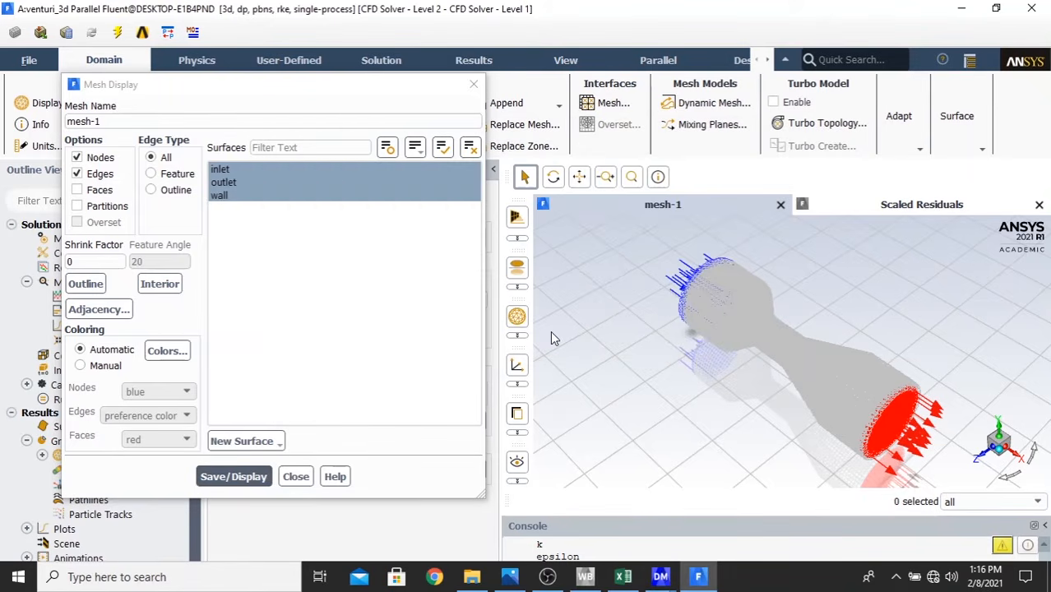
pyautogui.click(247, 482)
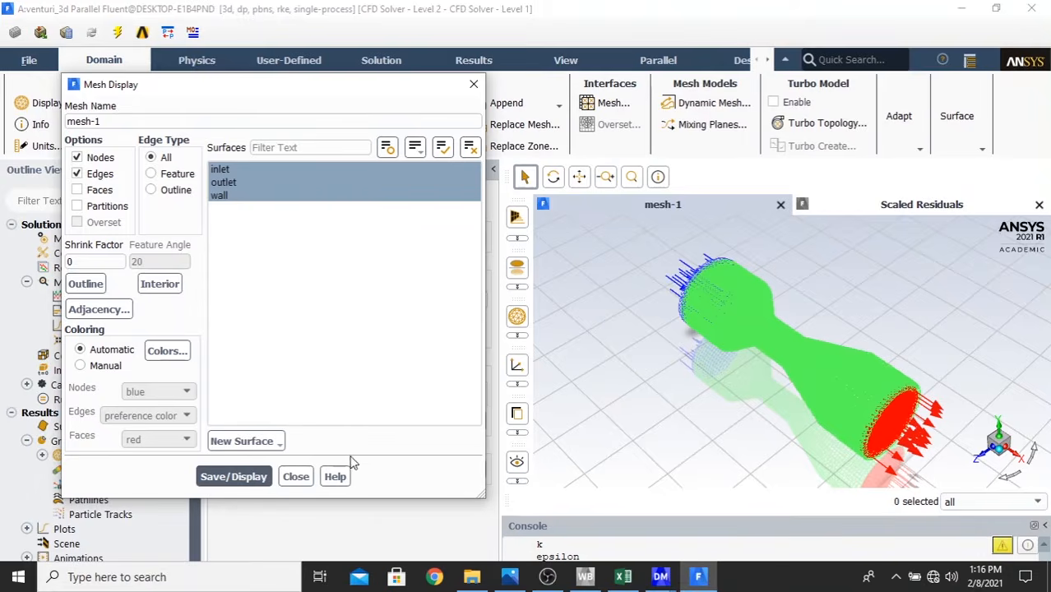
pyautogui.click(295, 477)
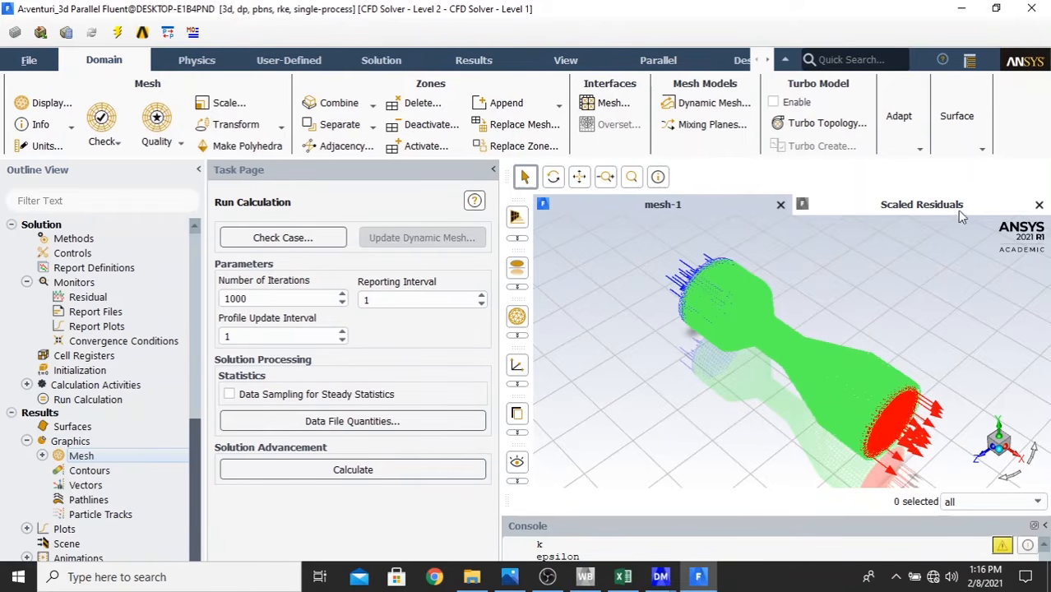
# - Start a new contour definition named pressure
pyautogui.doubleClick(80, 471)
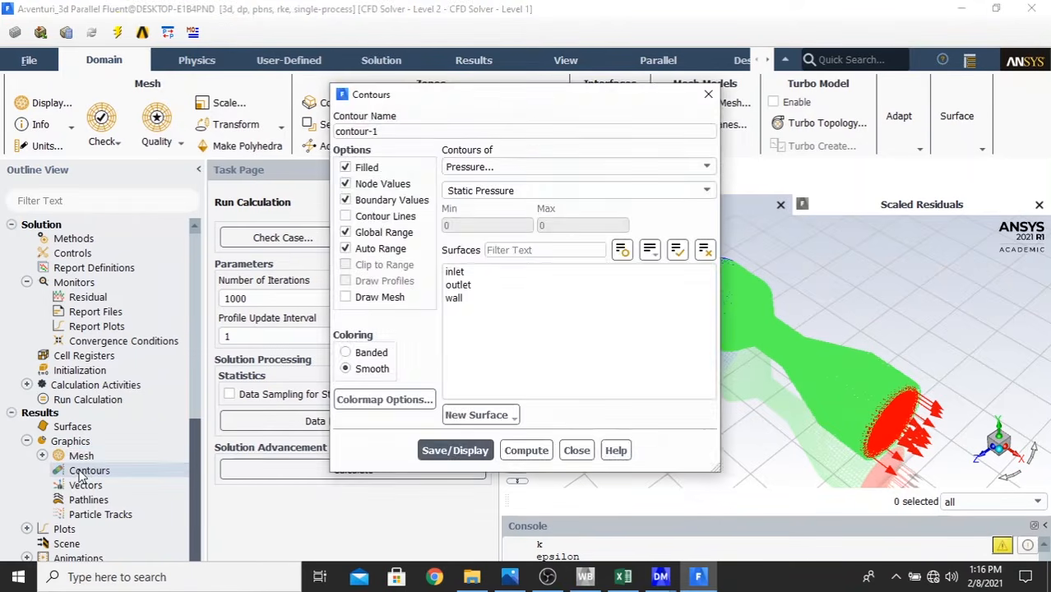
pyautogui.moveTo(457, 136); pyautogui.dragTo(334, 131)
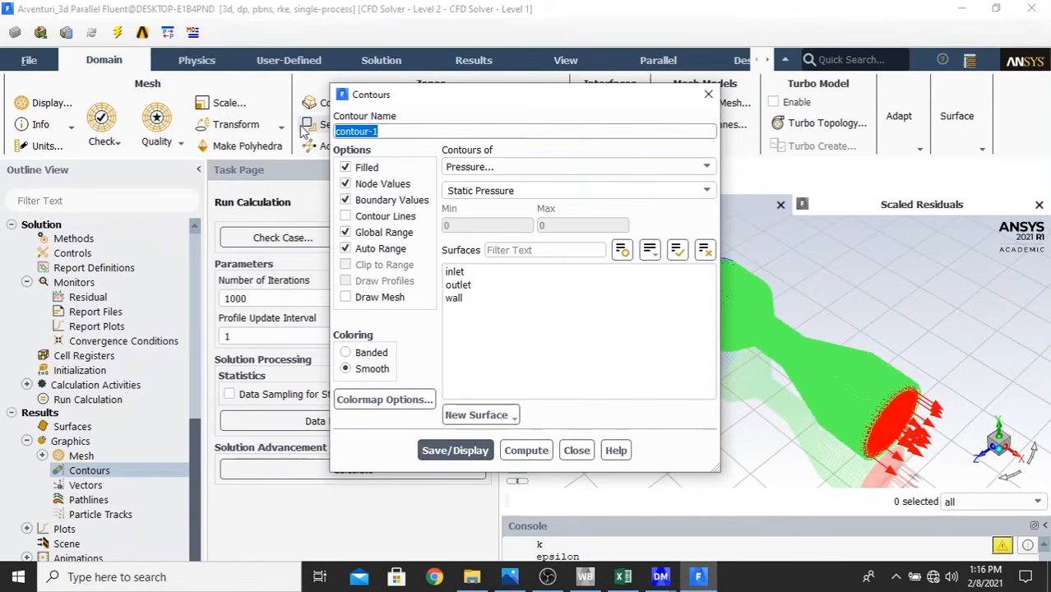
pyautogui.write('pr')
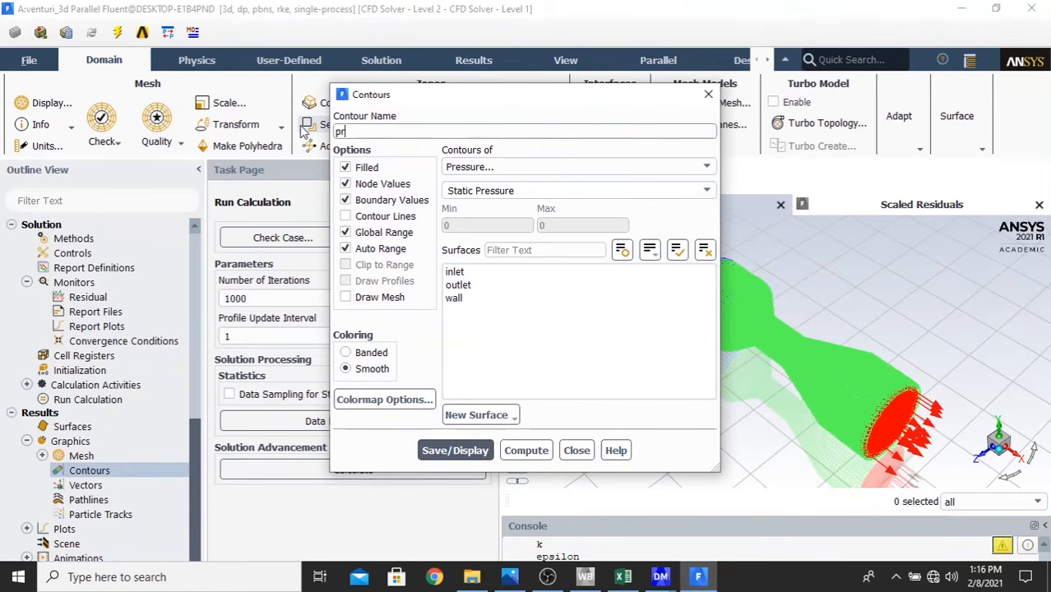
pyautogui.write('essure')
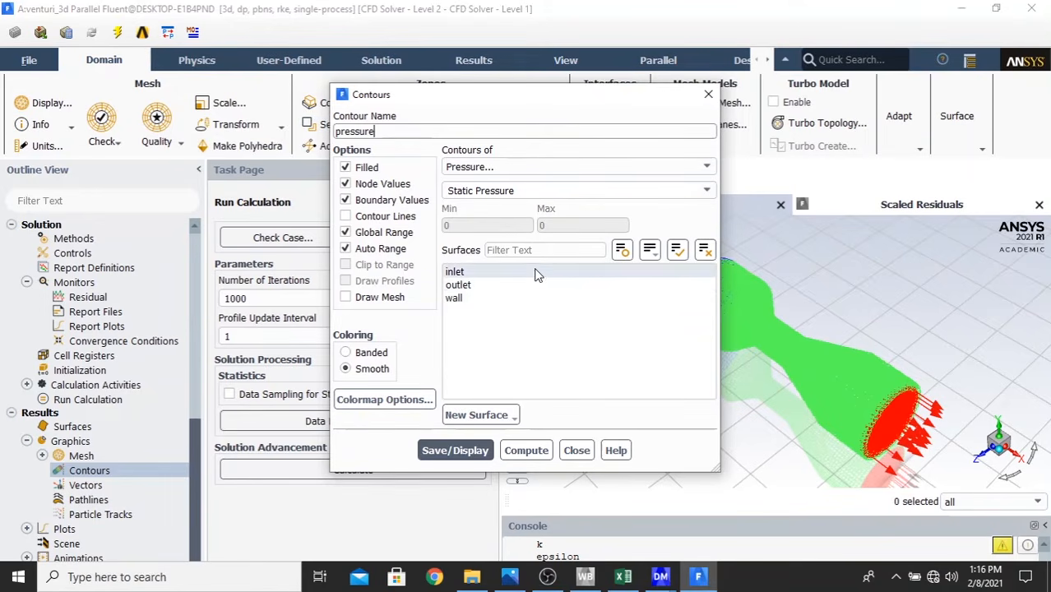
pyautogui.moveTo(516, 96); pyautogui.dragTo(241, 32)
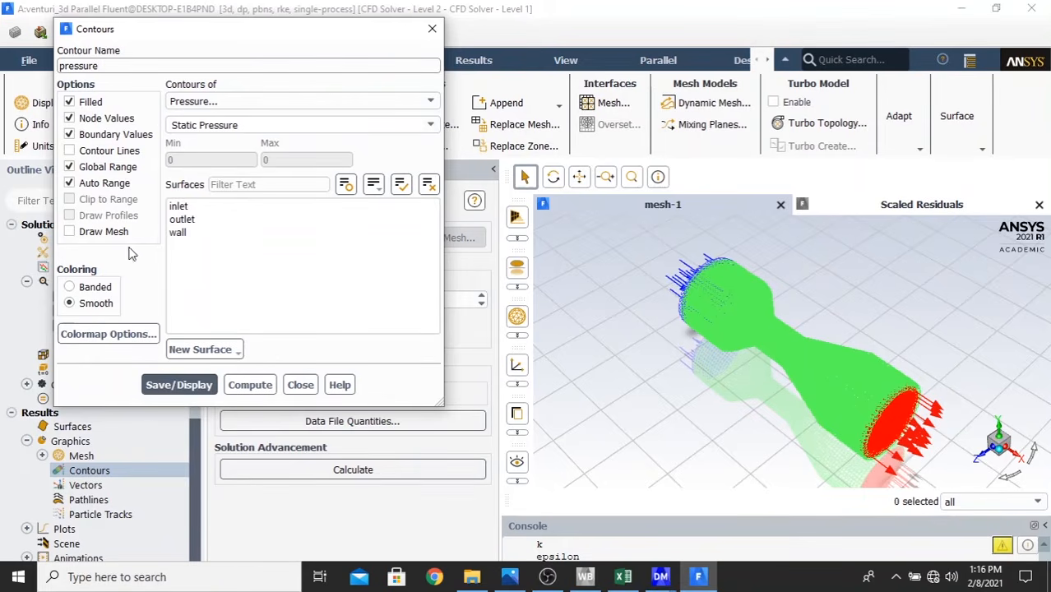
# - Create a plane surface using the XY Plane method at Z = 0 m
pyautogui.click(202, 350)
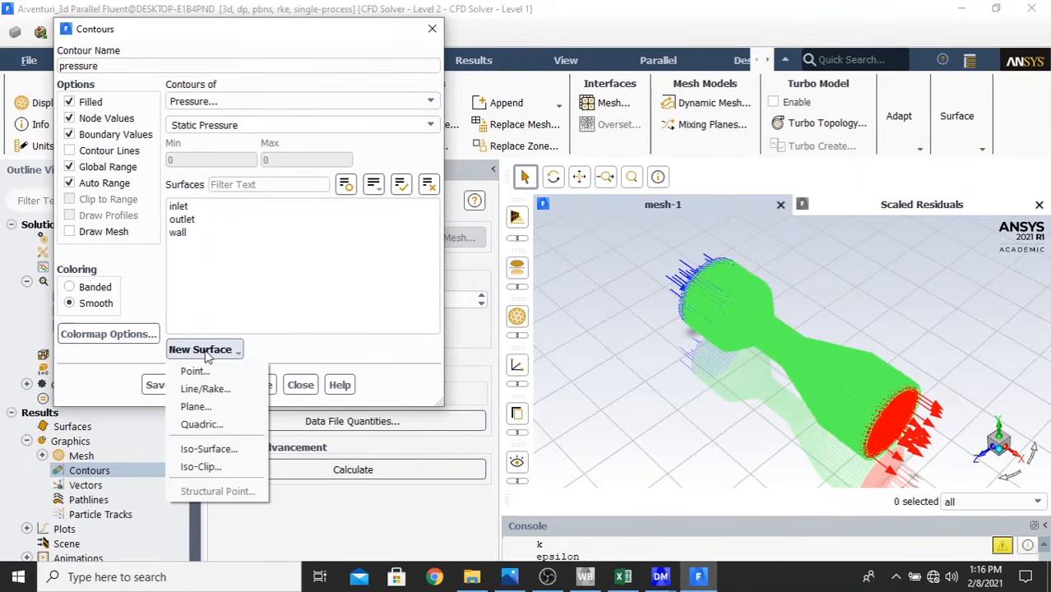
pyautogui.click(221, 405)
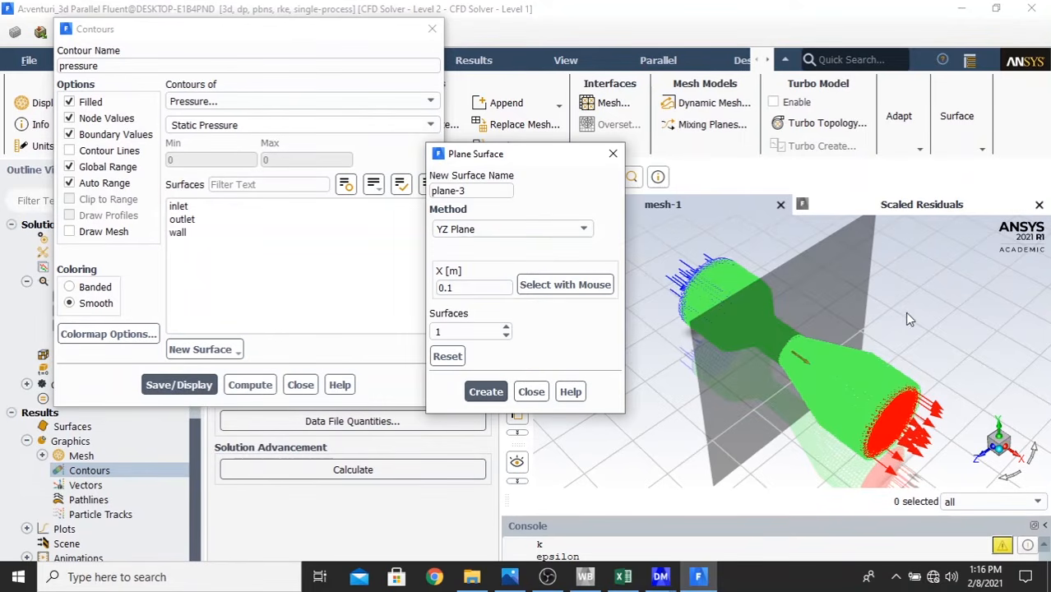
pyautogui.click(494, 230)
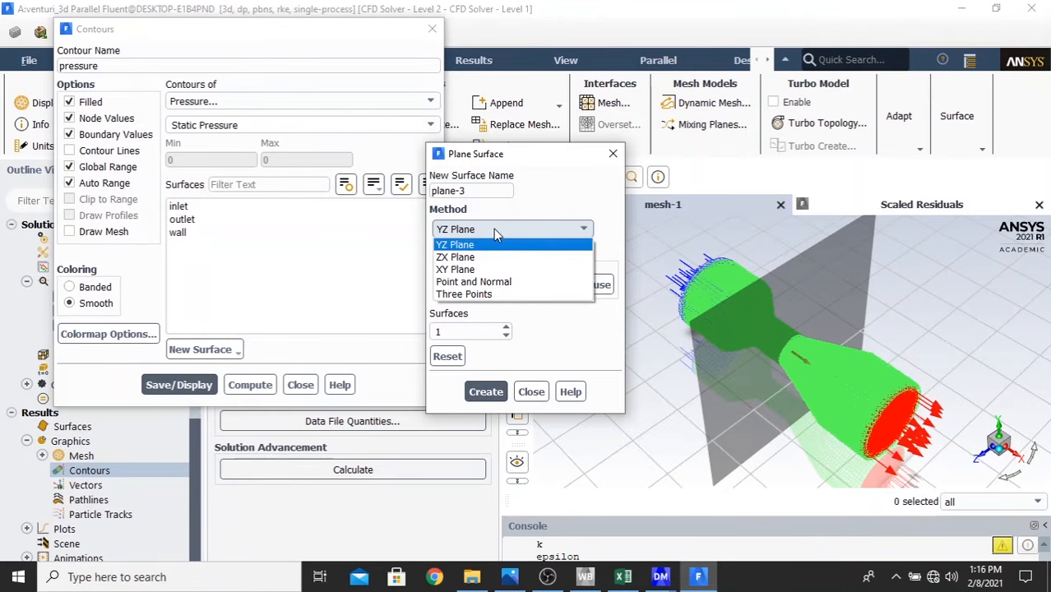
pyautogui.click(496, 269)
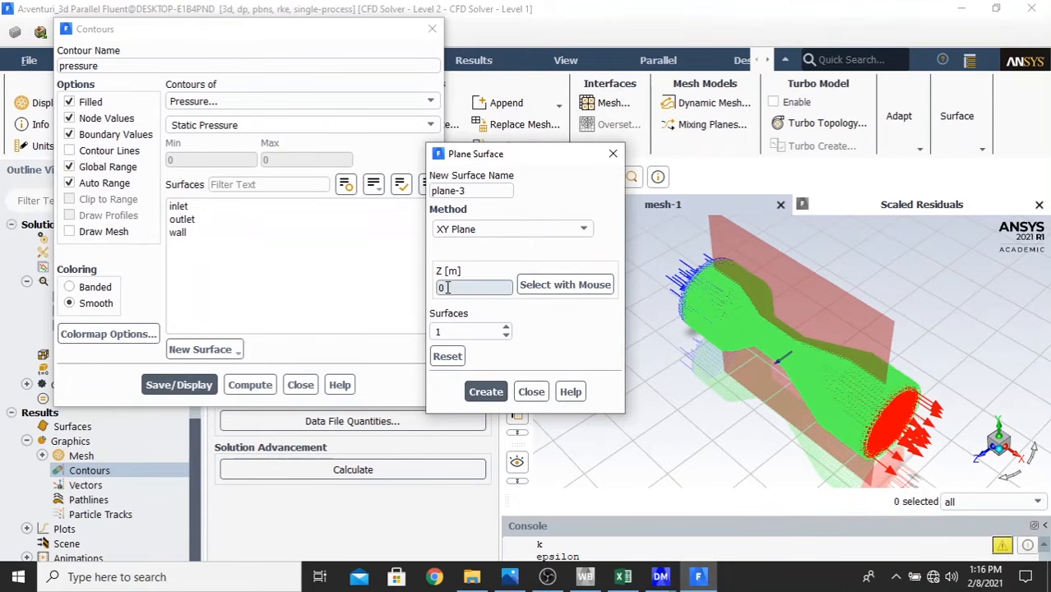
pyautogui.click(489, 392)
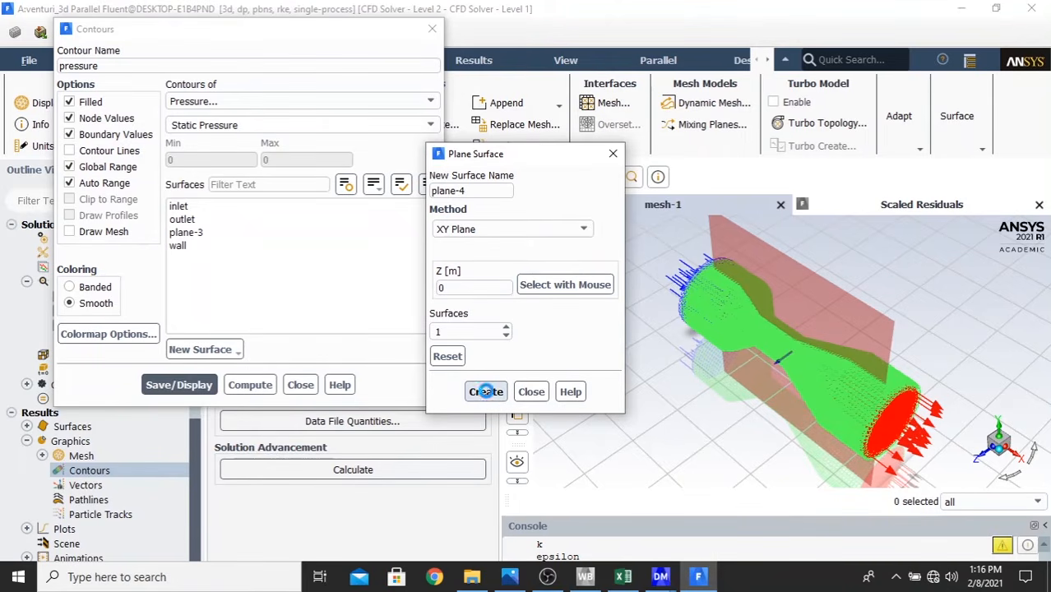
pyautogui.click(530, 393)
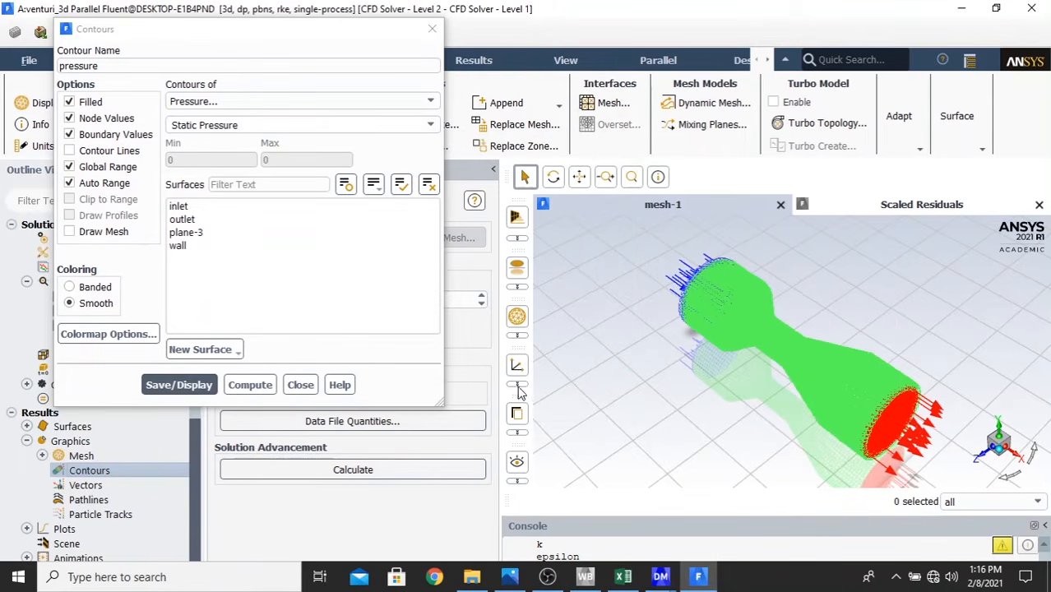
# - Display the static pressure contour on the new XY plane and view the plane face-on
pyautogui.click(208, 234)
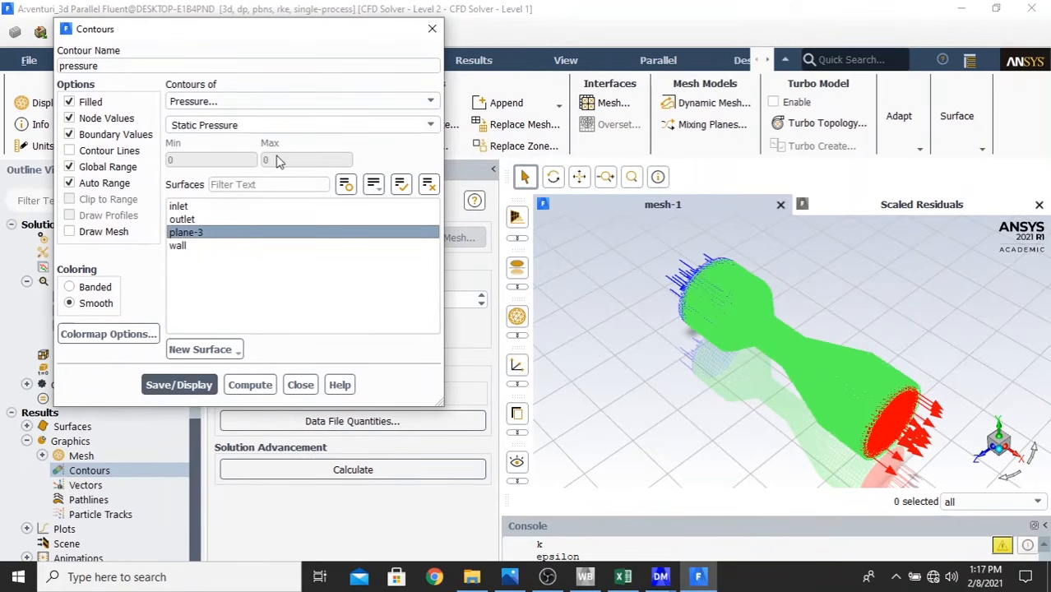
pyautogui.click(179, 385)
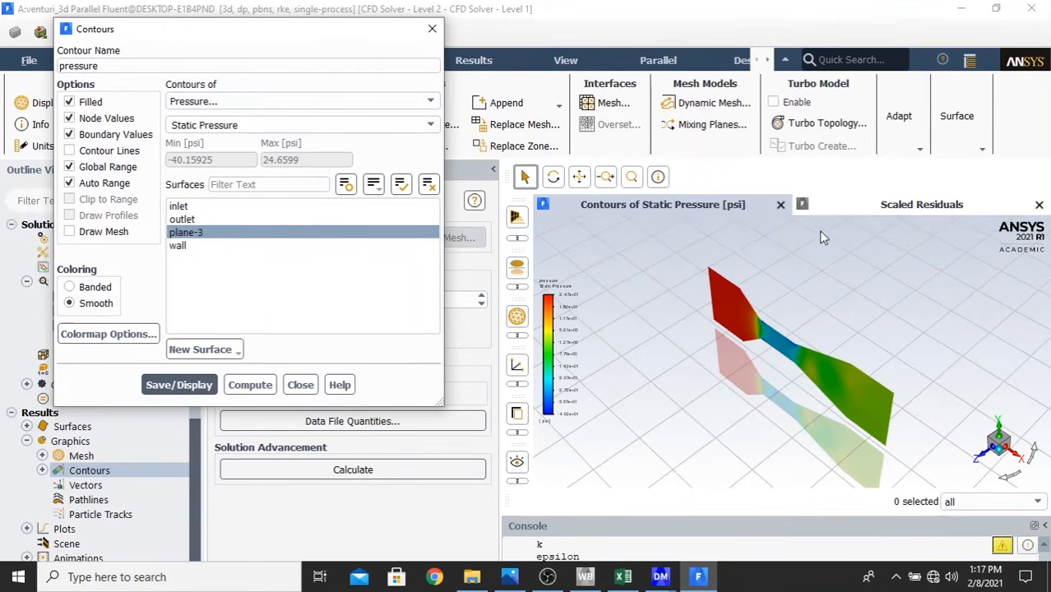
pyautogui.click(980, 459)
pyautogui.scroll(3, 791, 362)
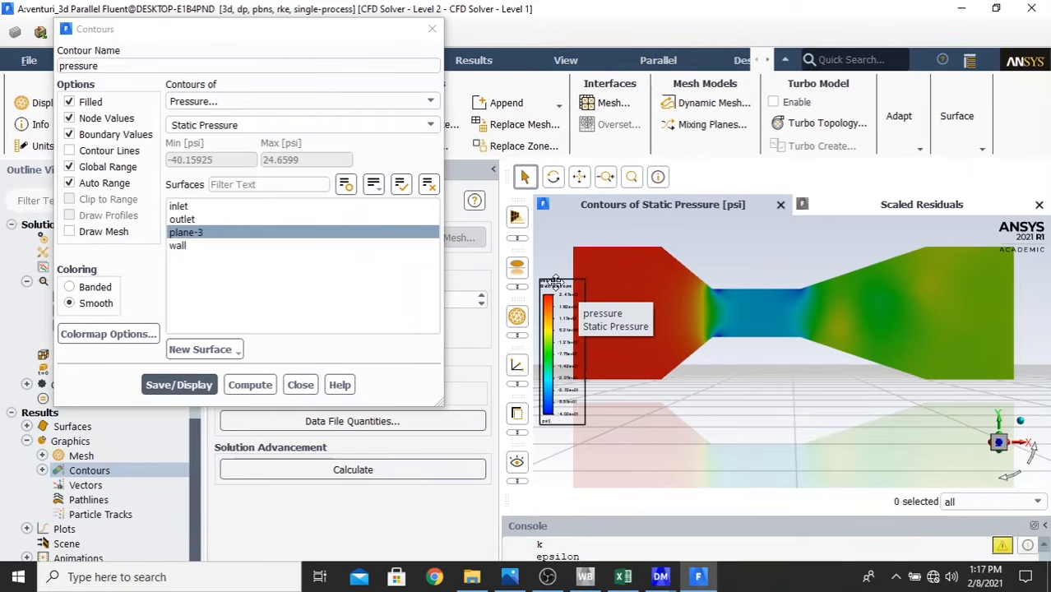
pyautogui.click(301, 385)
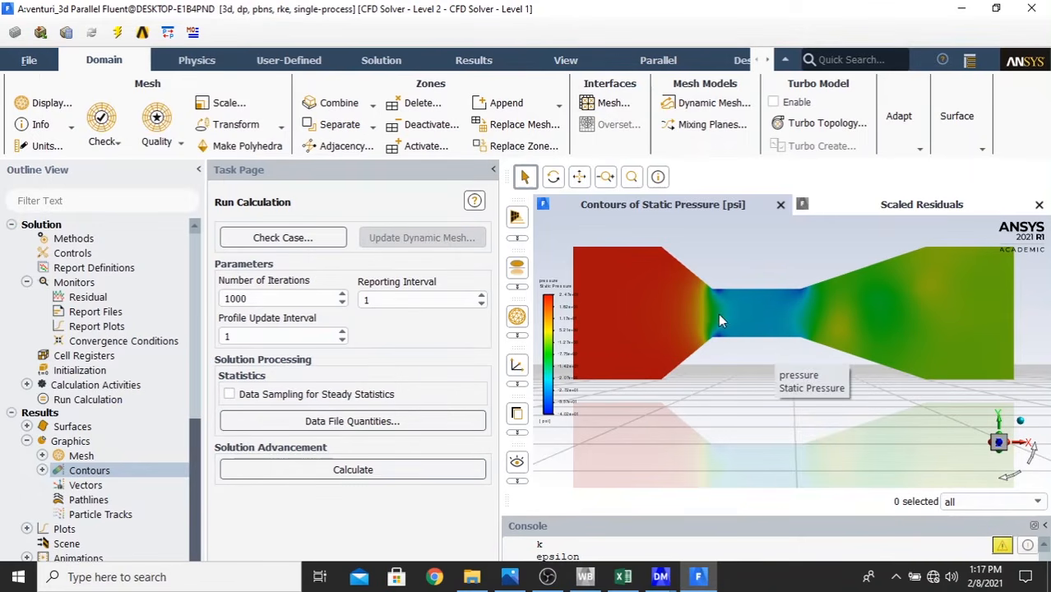
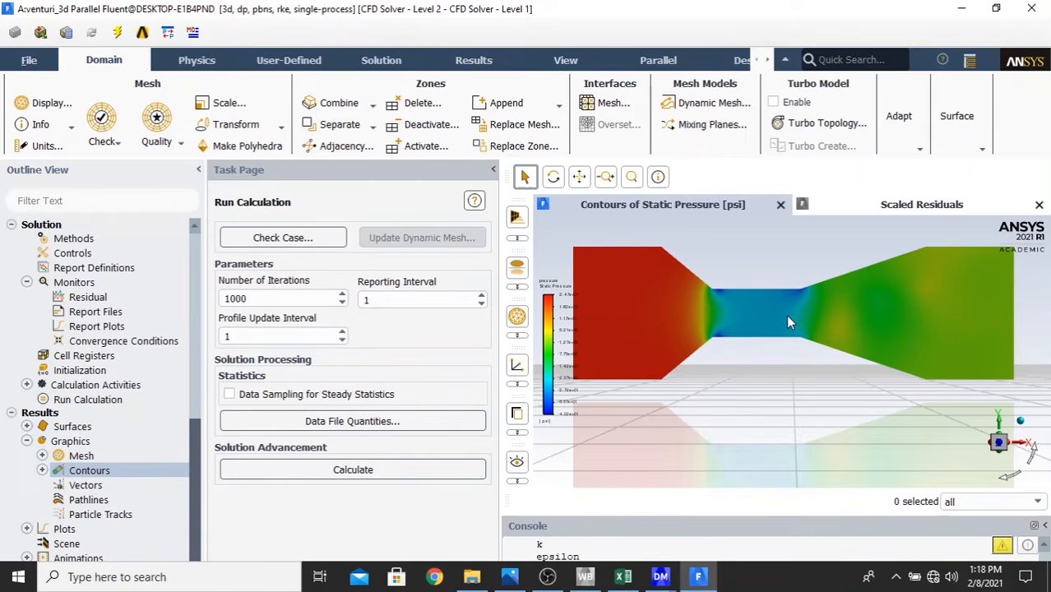
# - Start another contour definition named velocity-contour
pyautogui.click(41, 471)
pyautogui.doubleClick(110, 473)
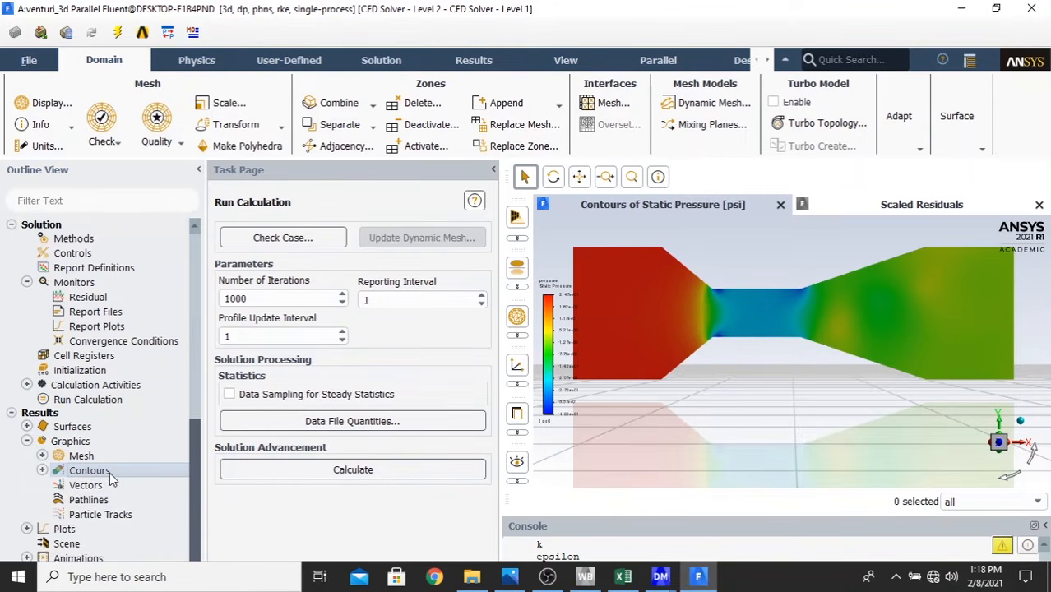
pyautogui.doubleClick(73, 65)
pyautogui.write('ve')
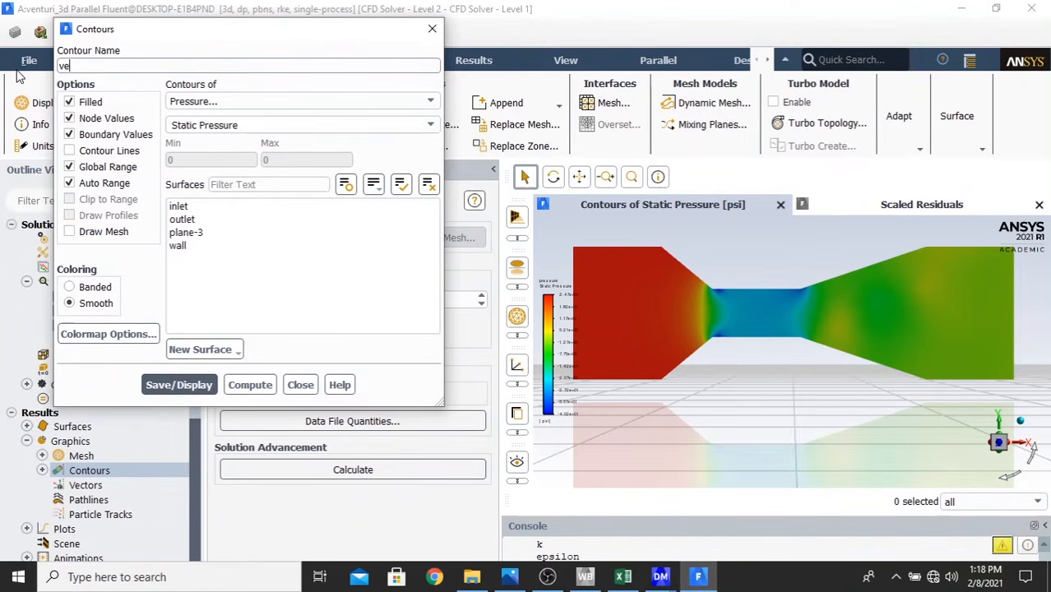
pyautogui.write('lo')
pyautogui.write('city-conto')
pyautogui.write('ur')
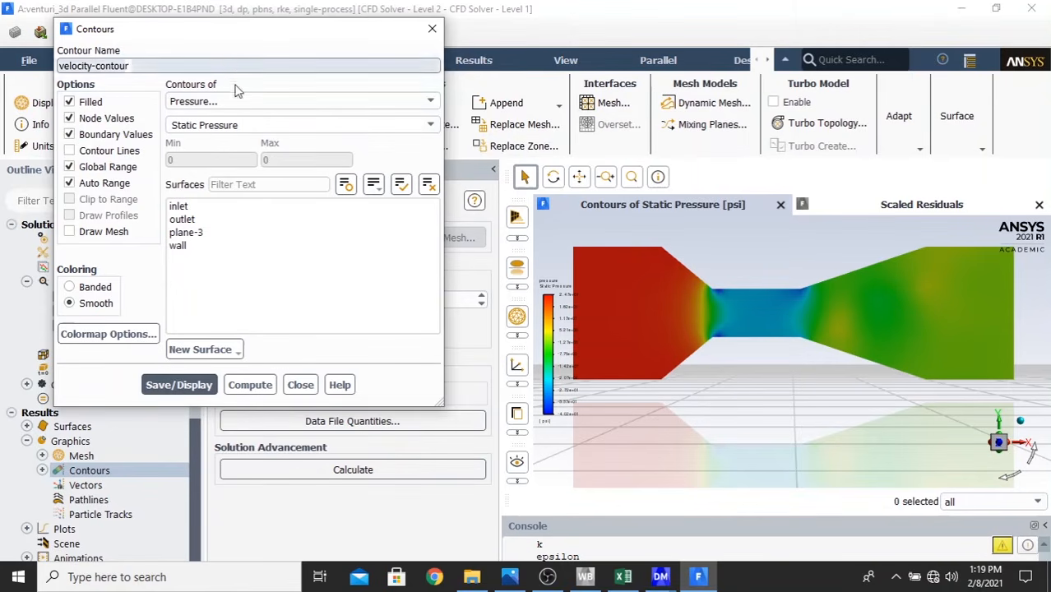
# - Display the velocity magnitude contour on plane-3 and close the contour definition
pyautogui.click(252, 102)
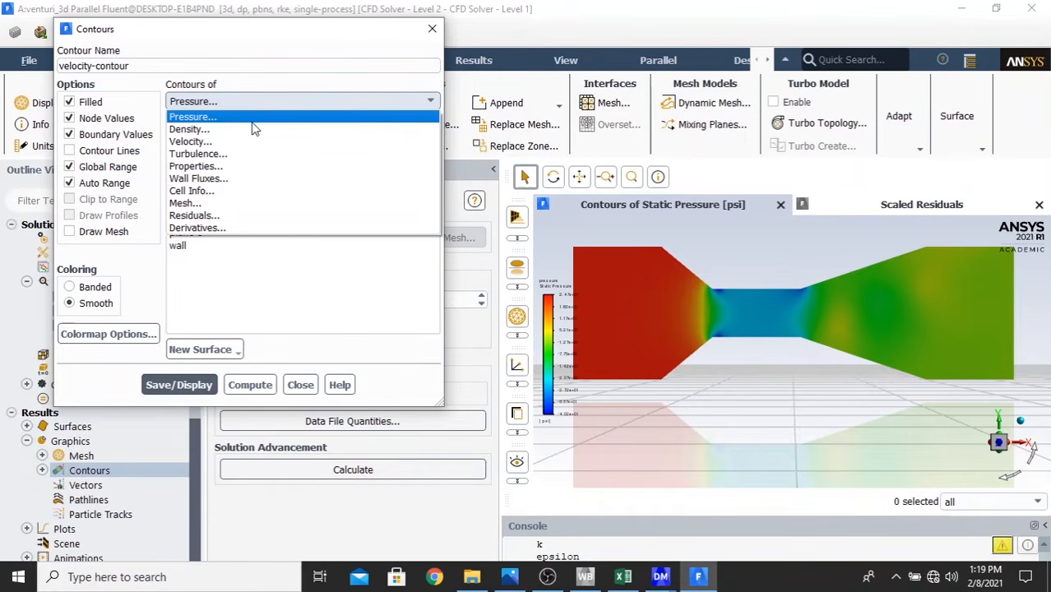
pyautogui.click(254, 142)
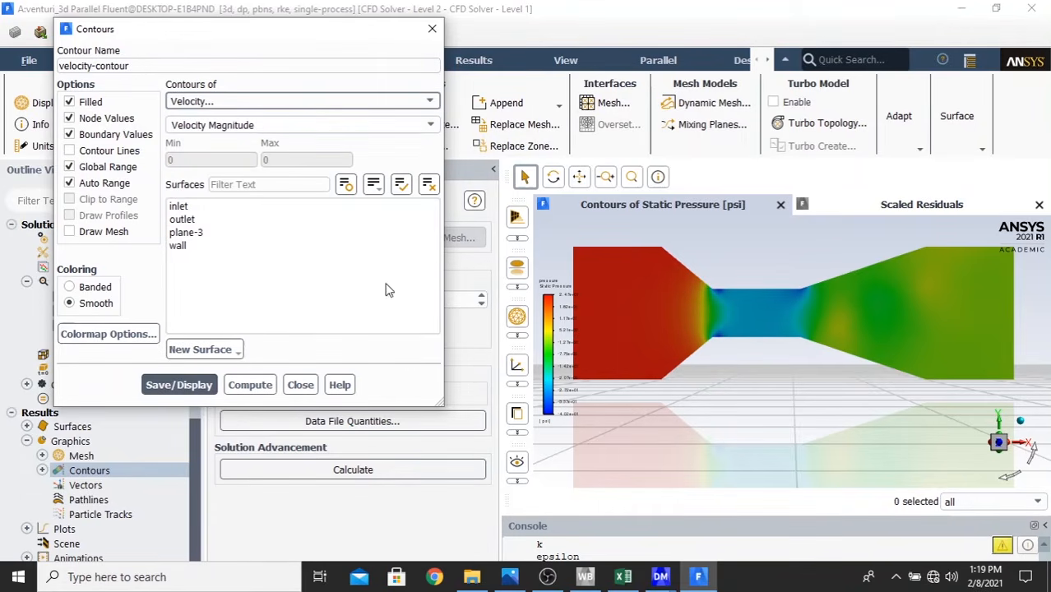
pyautogui.click(218, 235)
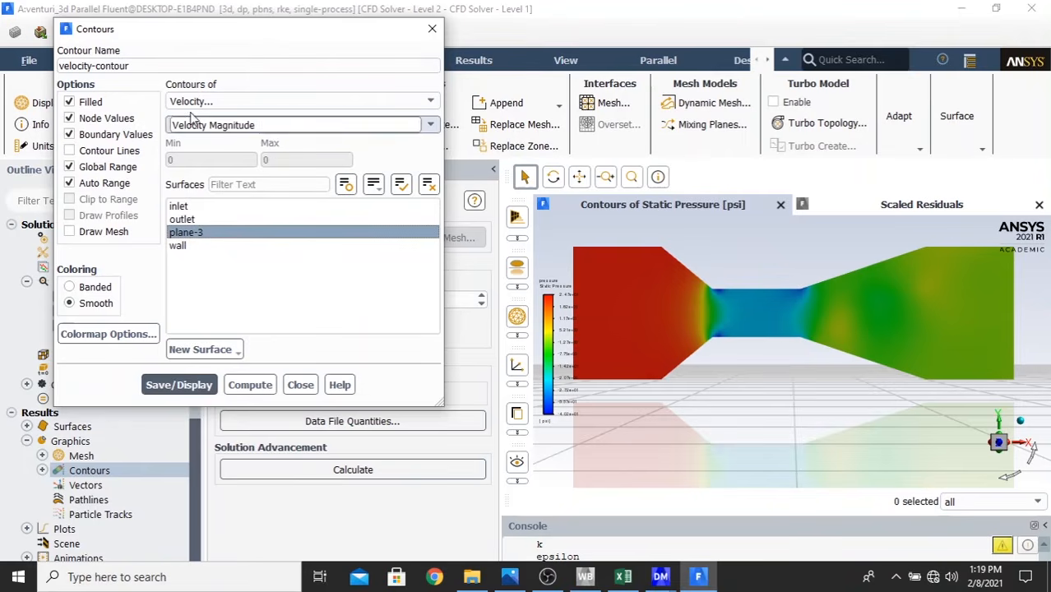
pyautogui.click(166, 388)
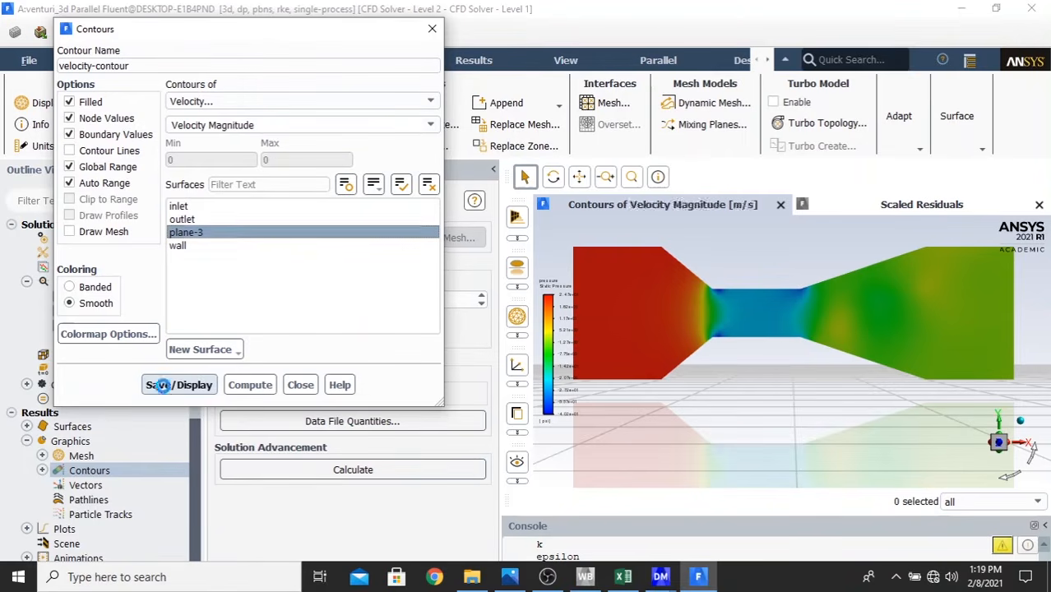
pyautogui.click(301, 385)
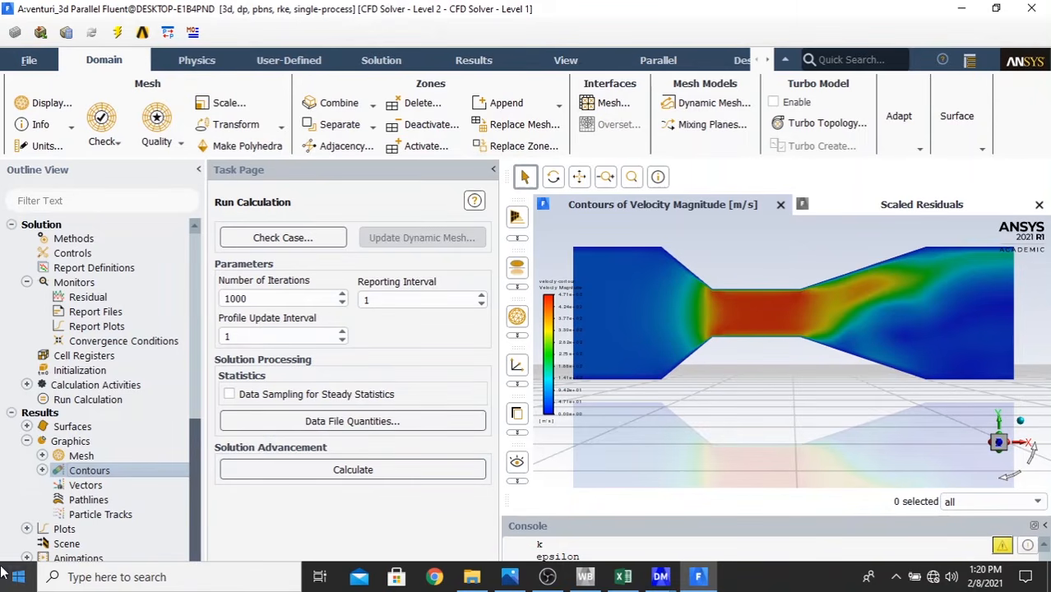
# - Start a new vector definition named velocity-vector and choose plane-3 as its surface
pyautogui.click(42, 470)
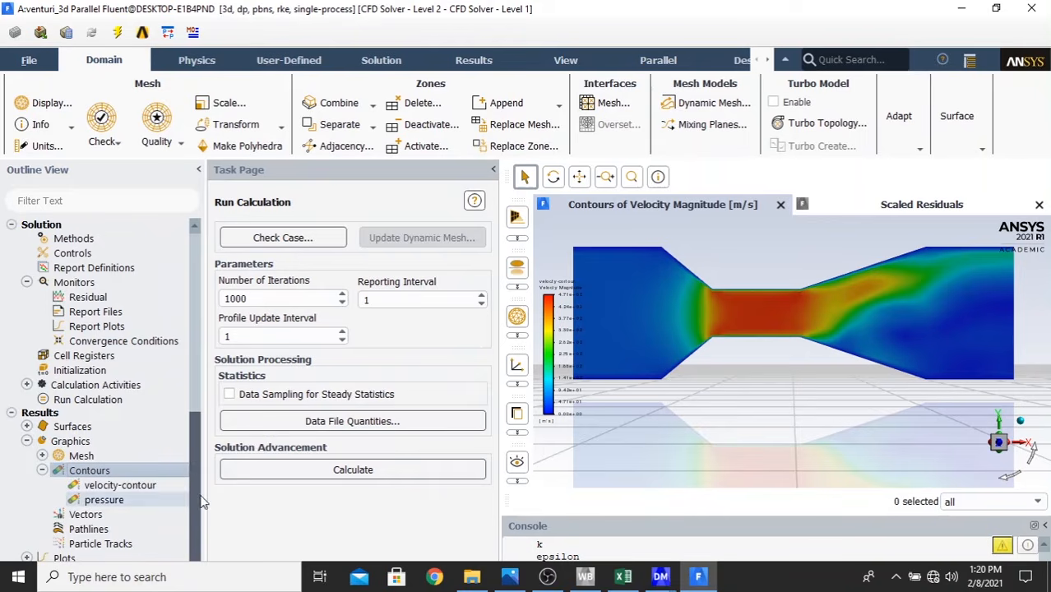
pyautogui.scroll(-1, 195, 497)
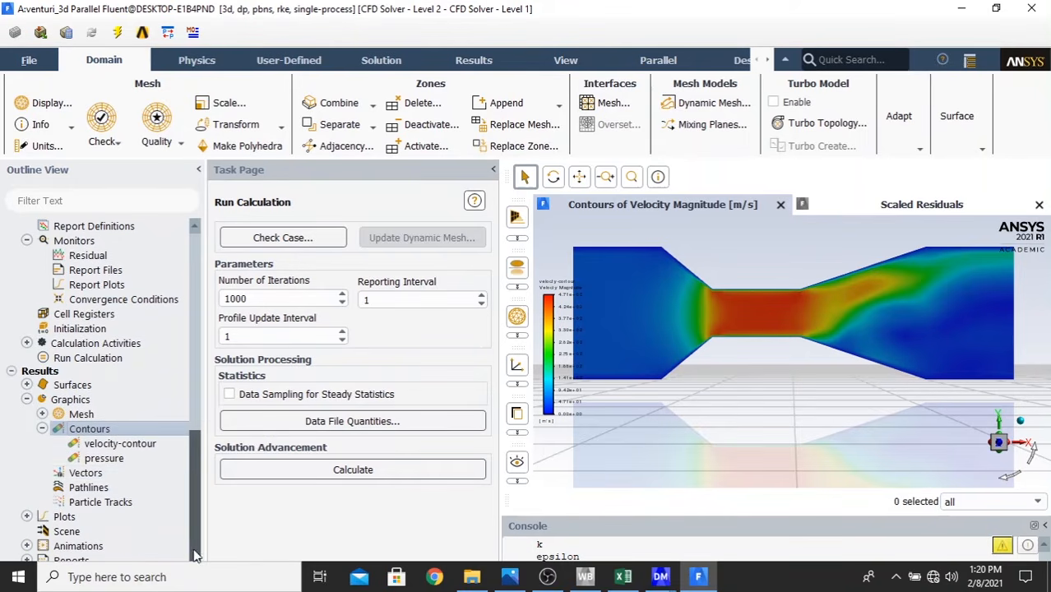
pyautogui.doubleClick(86, 473)
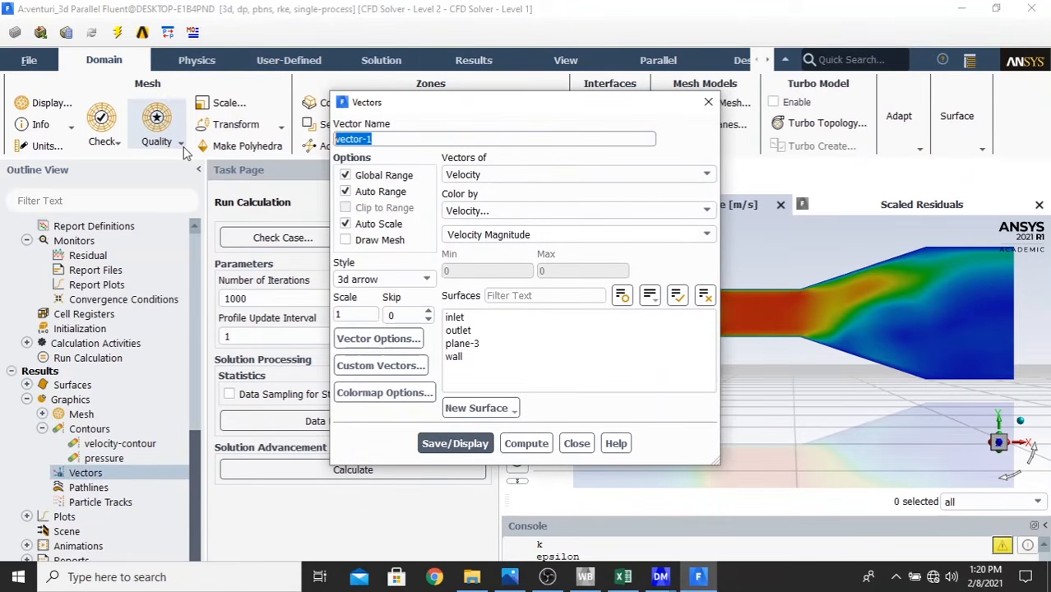
pyautogui.write('velocity-')
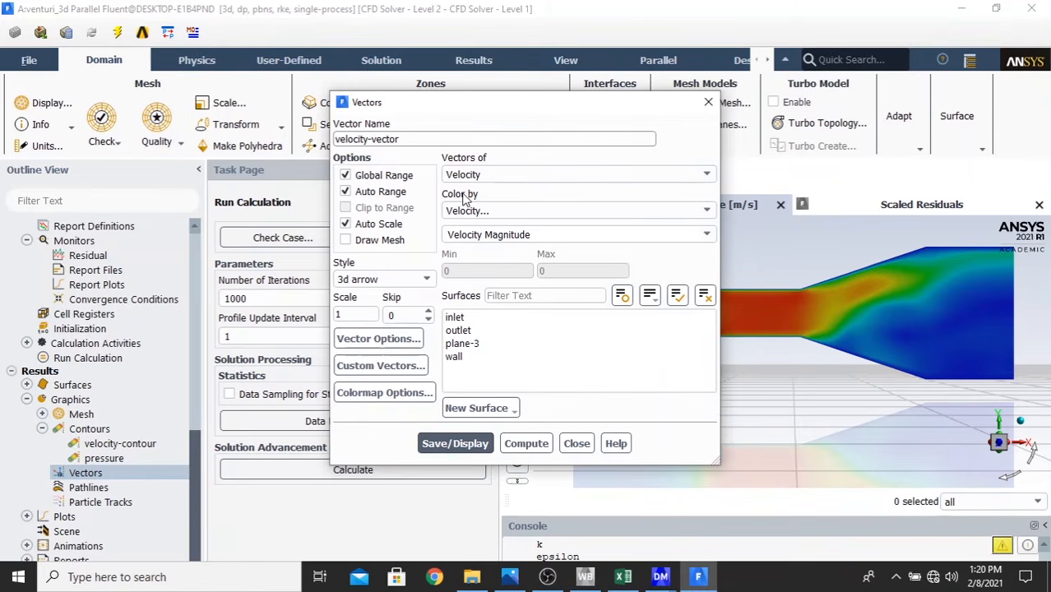
pyautogui.click(510, 343)
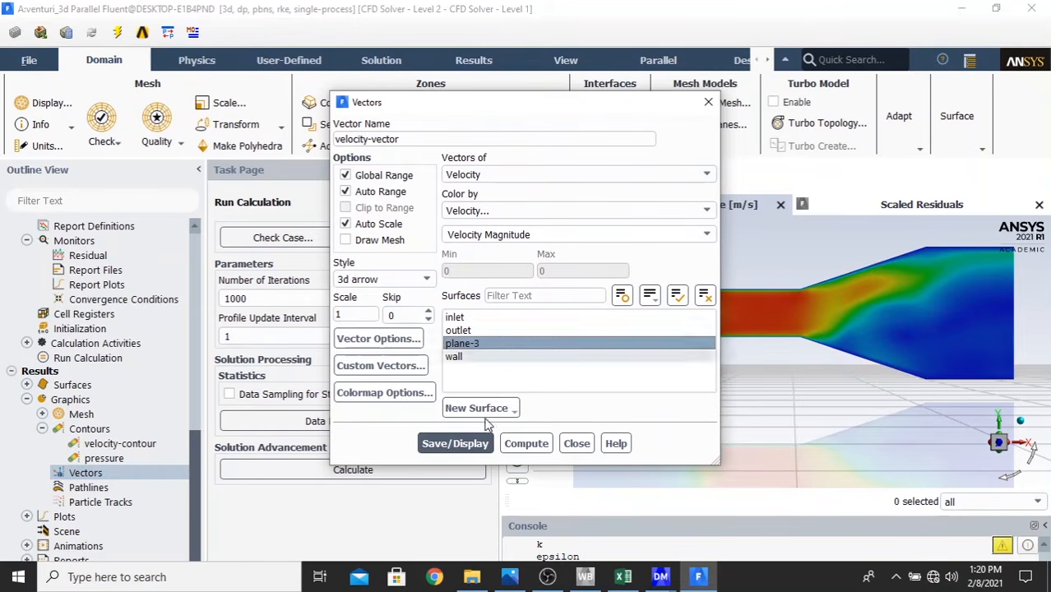
# - Display the velocity vectors with the filled-arrow style, a scale of 0.5 and a skip of 3
pyautogui.click(398, 280)
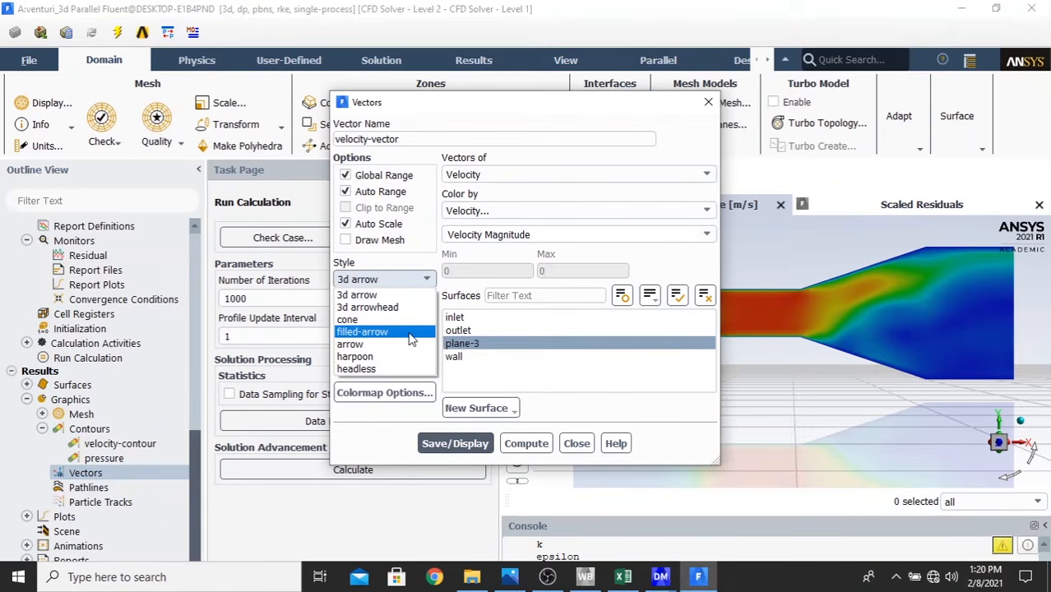
pyautogui.click(366, 332)
pyautogui.doubleClick(358, 315)
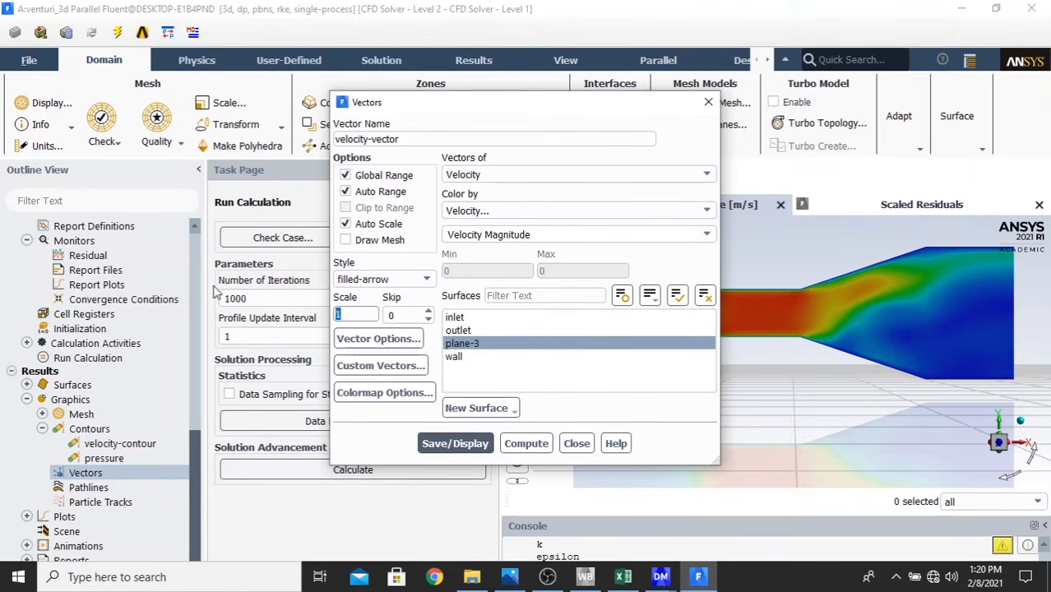
pyautogui.write('0.5')
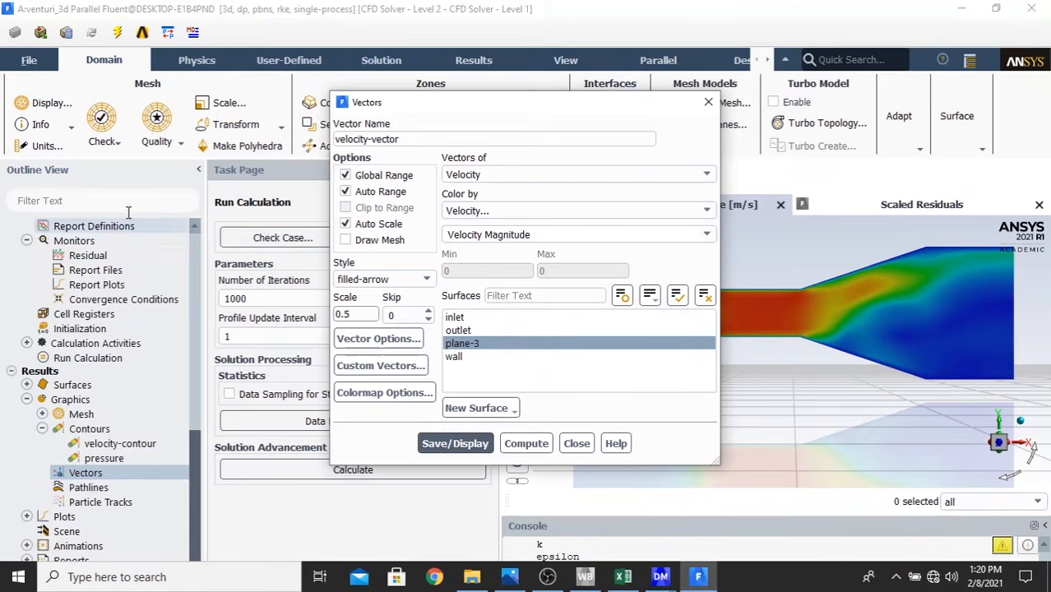
pyautogui.press('Tab')
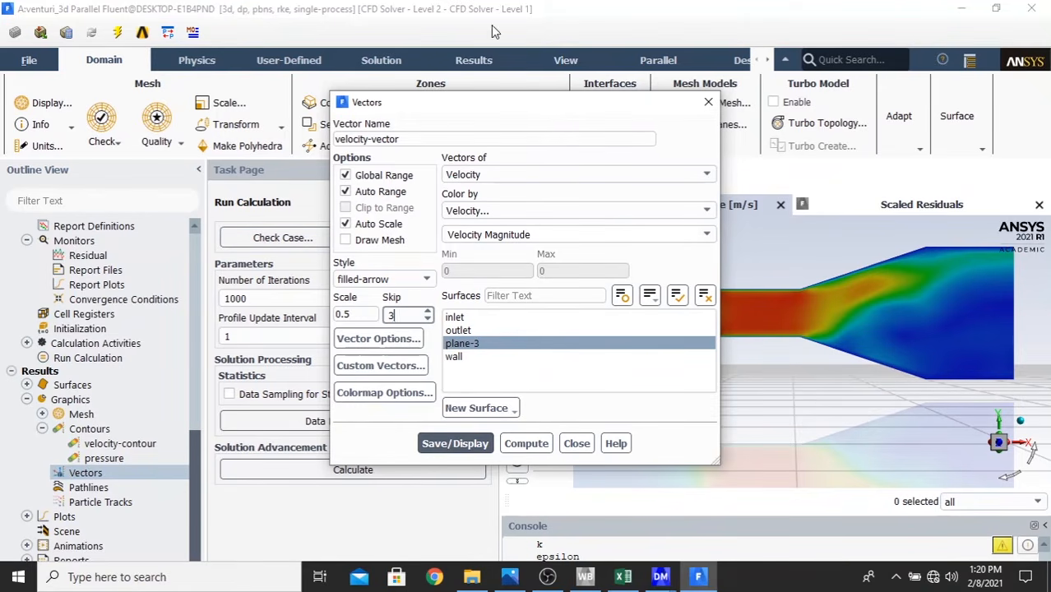
pyautogui.moveTo(499, 102); pyautogui.dragTo(282, 47)
pyautogui.click(241, 386)
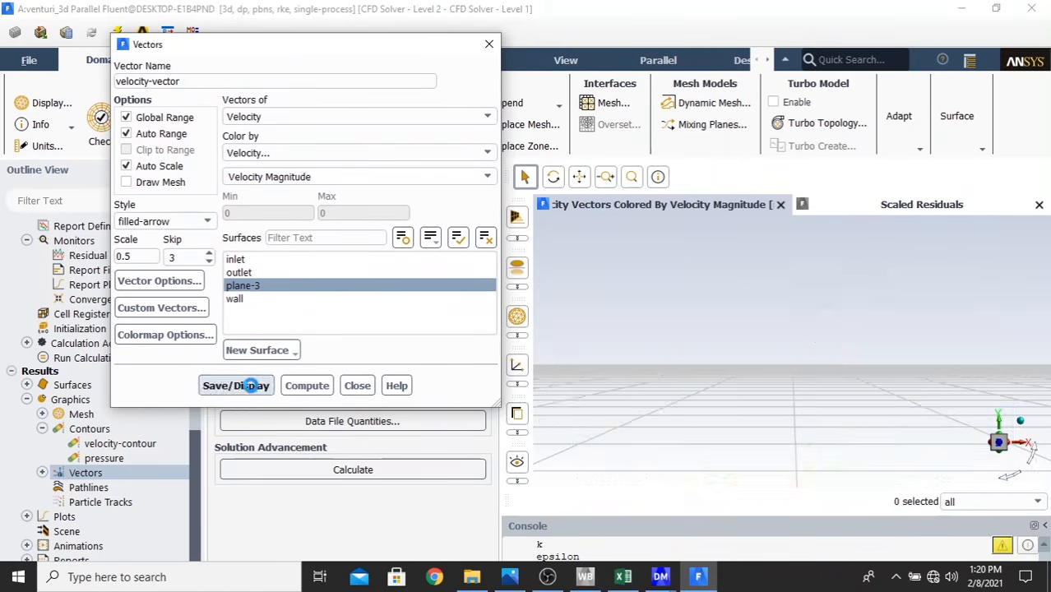
# - Set the vector skip to 0 and the scale to 1, redisplaying the vectors after each change
pyautogui.doubleClick(194, 259)
pyautogui.write('0')
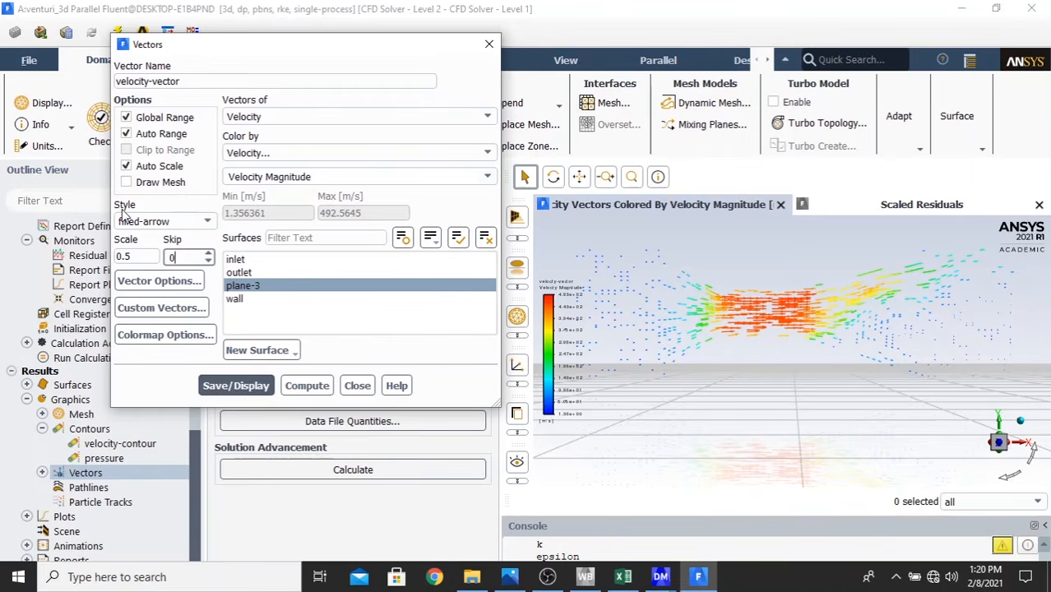
pyautogui.click(234, 386)
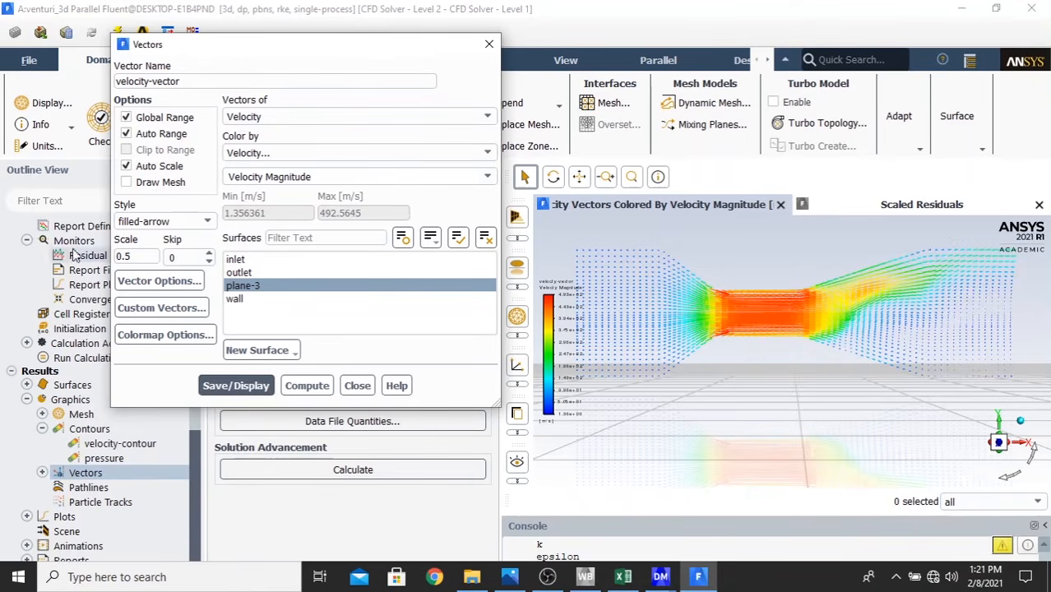
pyautogui.doubleClick(138, 258)
pyautogui.write('1')
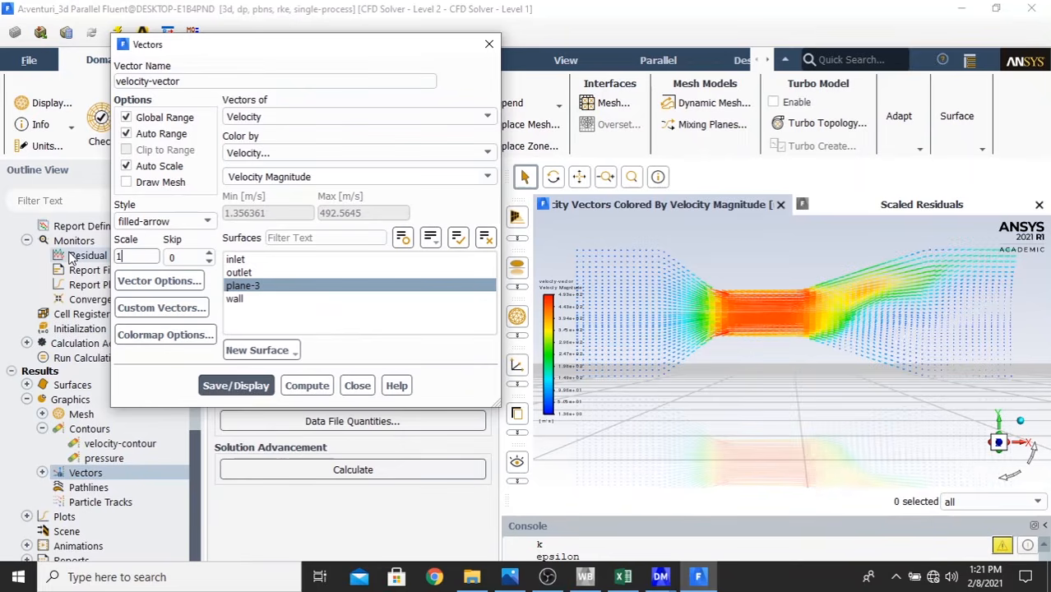
pyautogui.click(257, 392)
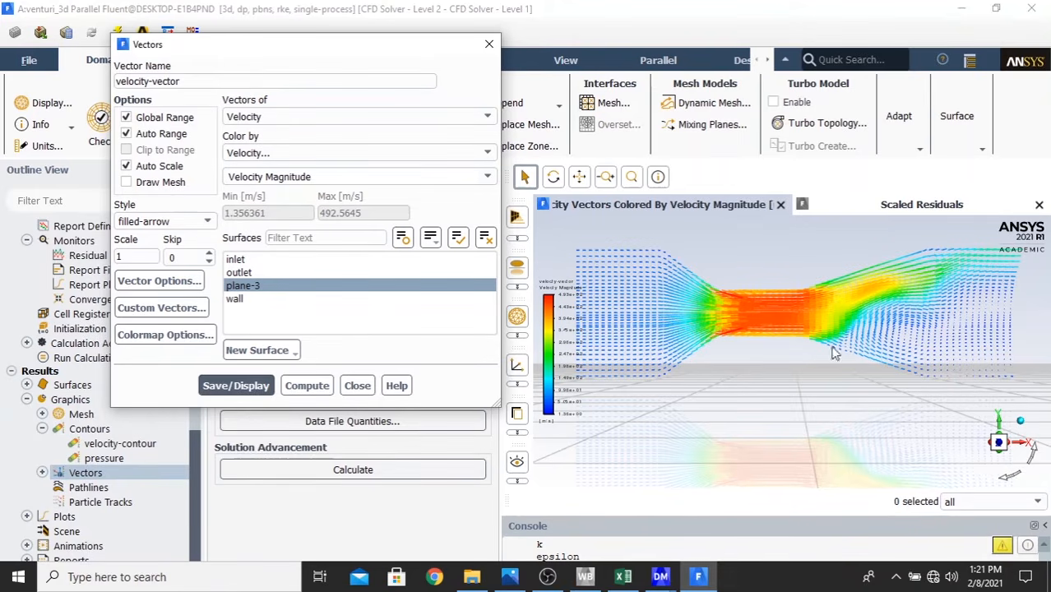
# - Examine the velocity vectors in the diverging section downstream of the throat and close the vector definition
pyautogui.click(627, 179)
pyautogui.moveTo(821, 282); pyautogui.dragTo(967, 412)
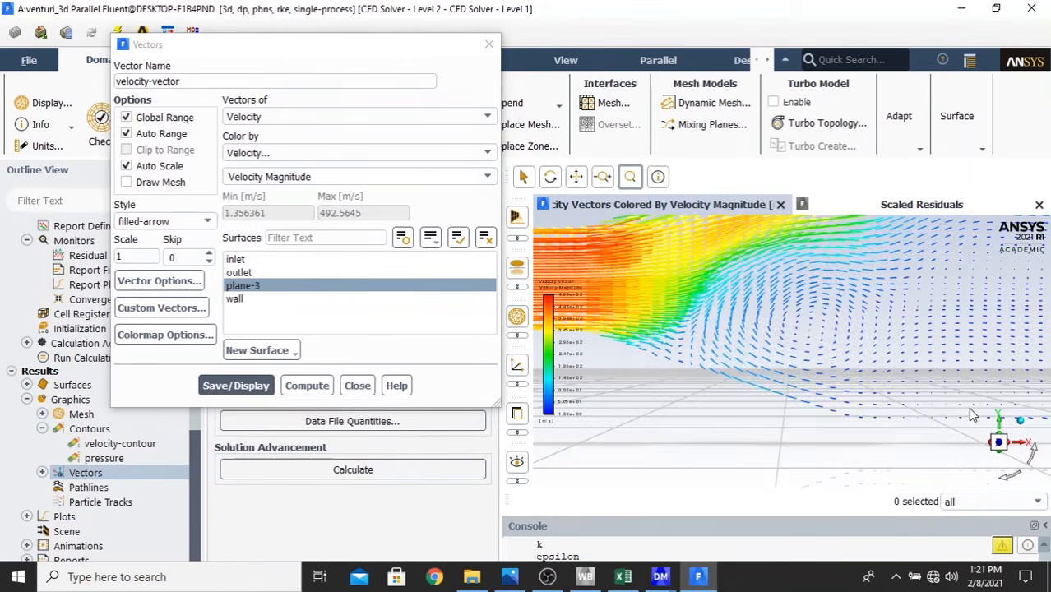
pyautogui.moveTo(680, 234); pyautogui.dragTo(908, 416)
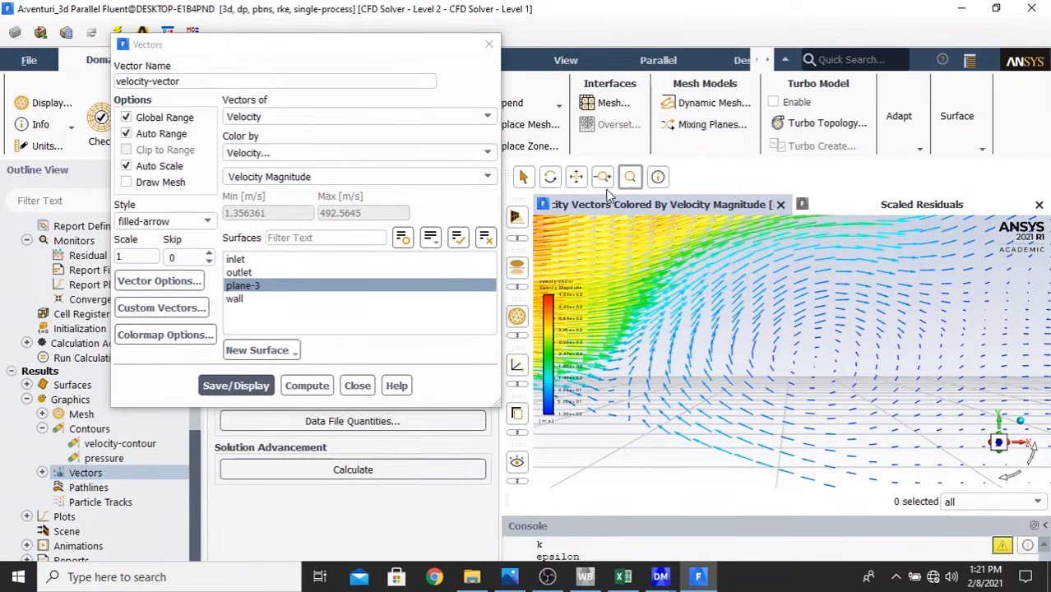
pyautogui.scroll(-6, 794, 473)
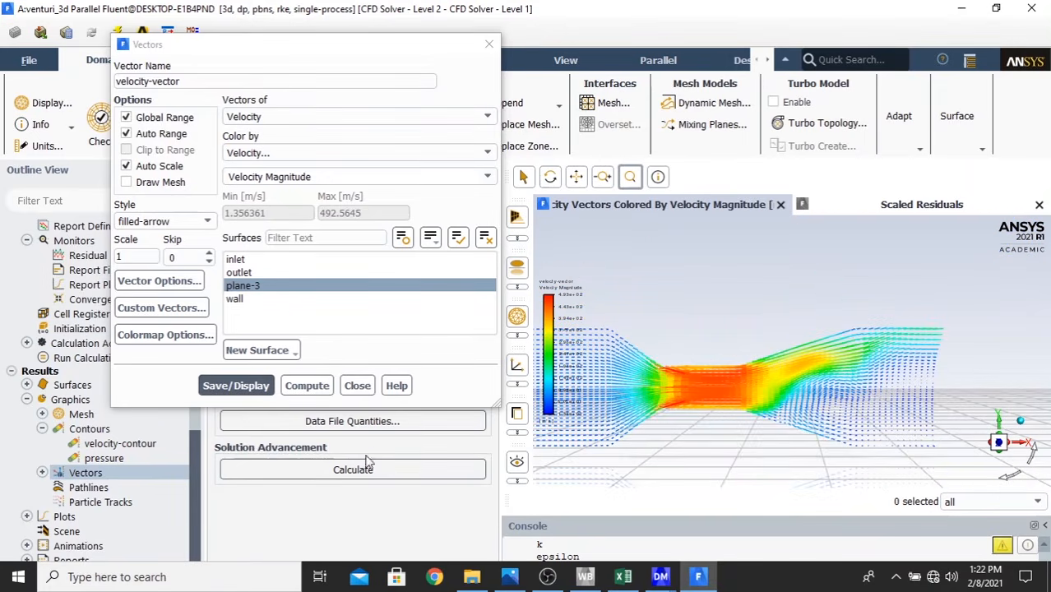
pyautogui.click(358, 386)
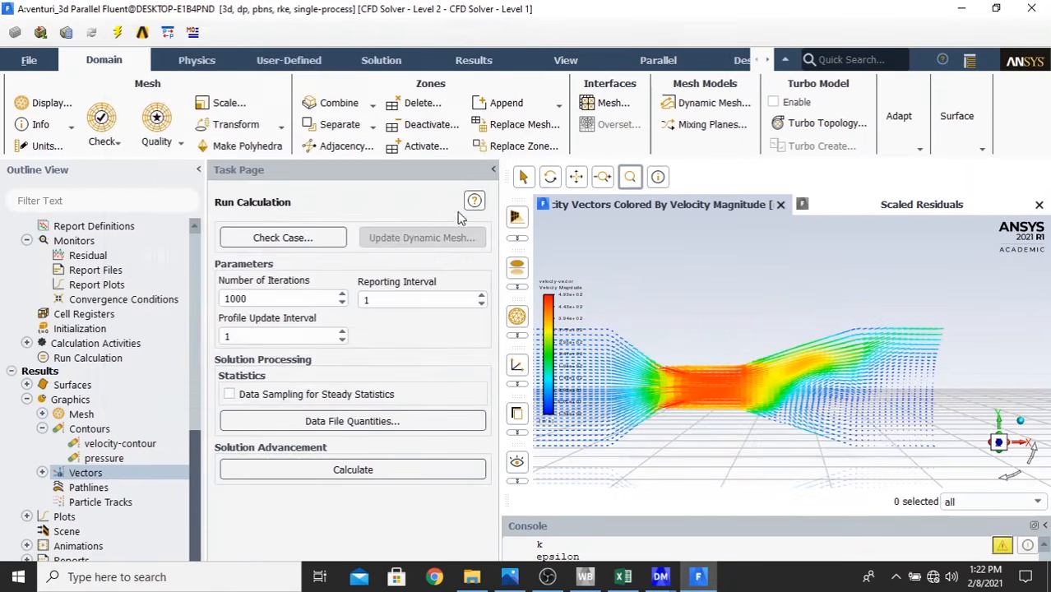
pyautogui.click(577, 176)
pyautogui.moveTo(720, 329); pyautogui.dragTo(848, 270)
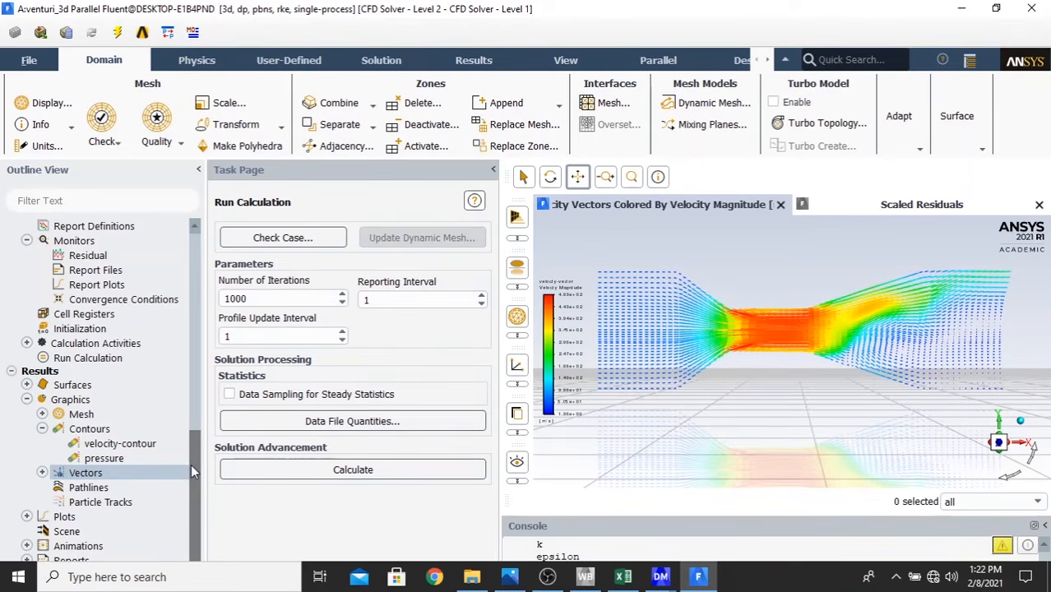
# - Collapse the contour entries and list the existing surfaces in the results outline
pyautogui.click(41, 429)
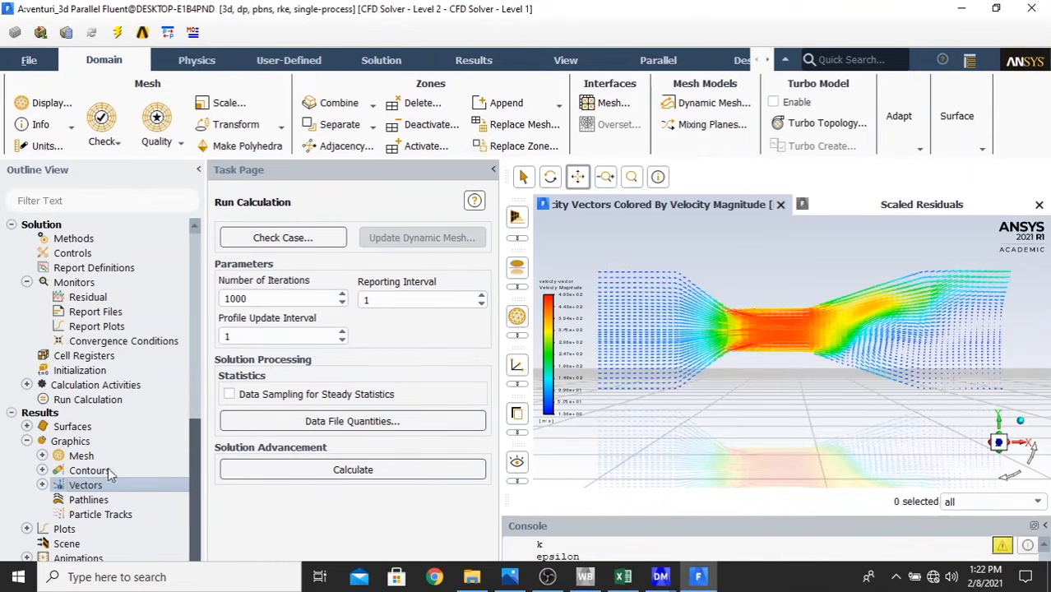
pyautogui.click(27, 426)
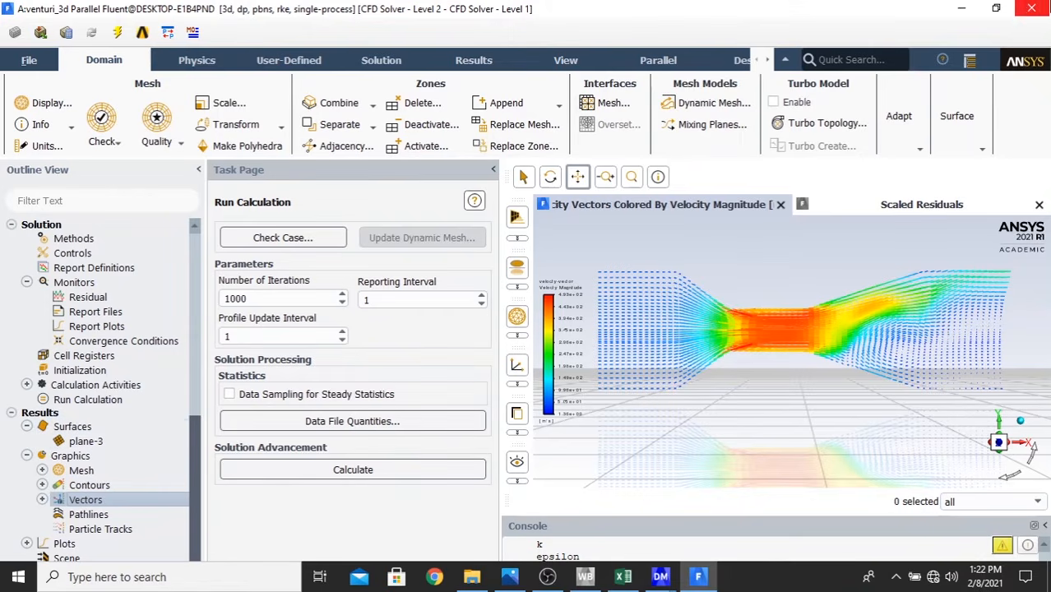
pyautogui.click(1008, 9)
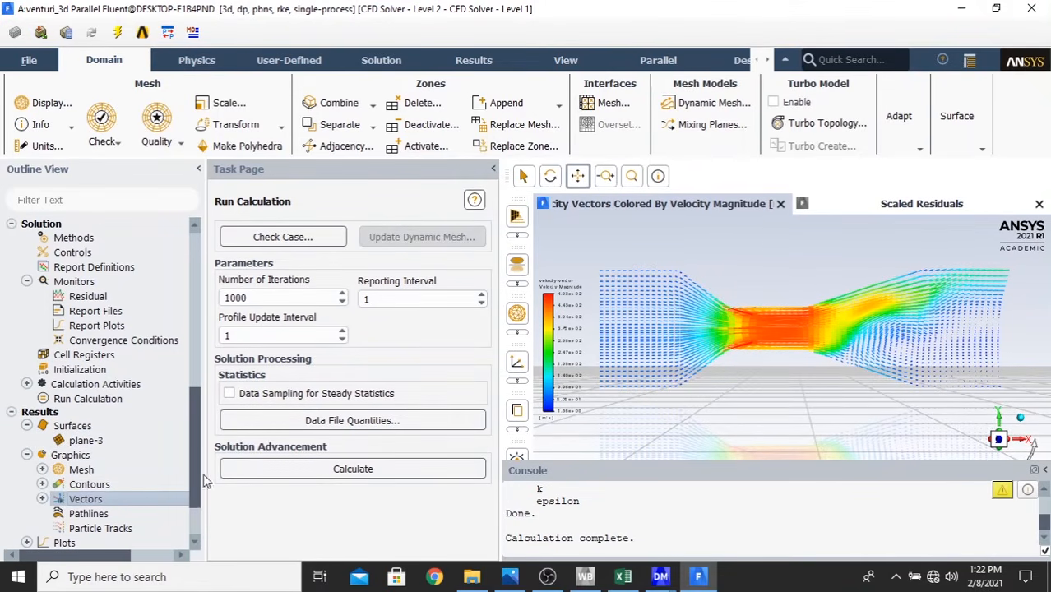
pyautogui.scroll(-3, 115, 500)
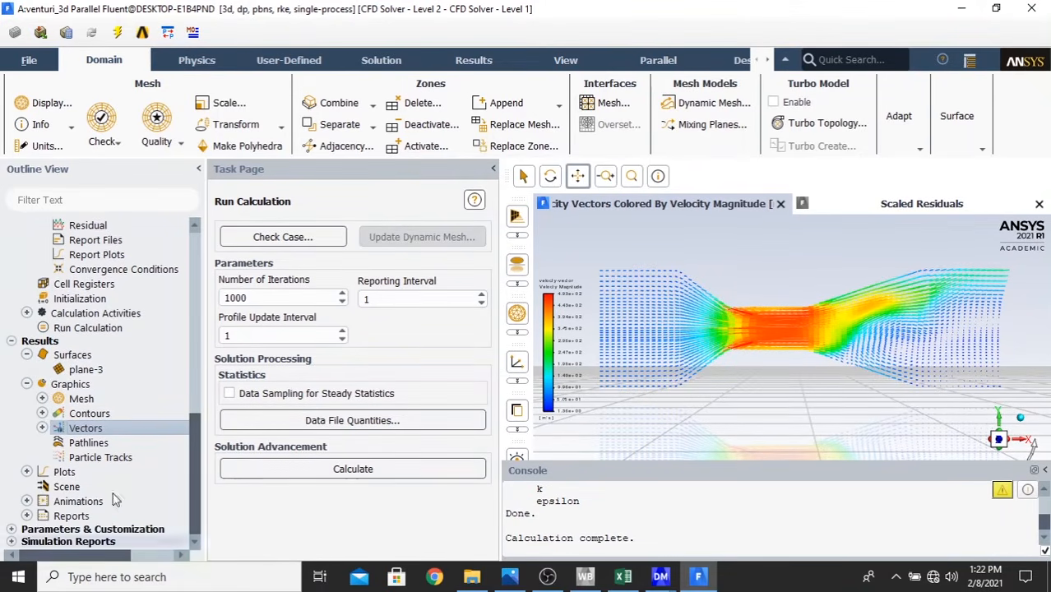
pyautogui.rightClick(71, 363)
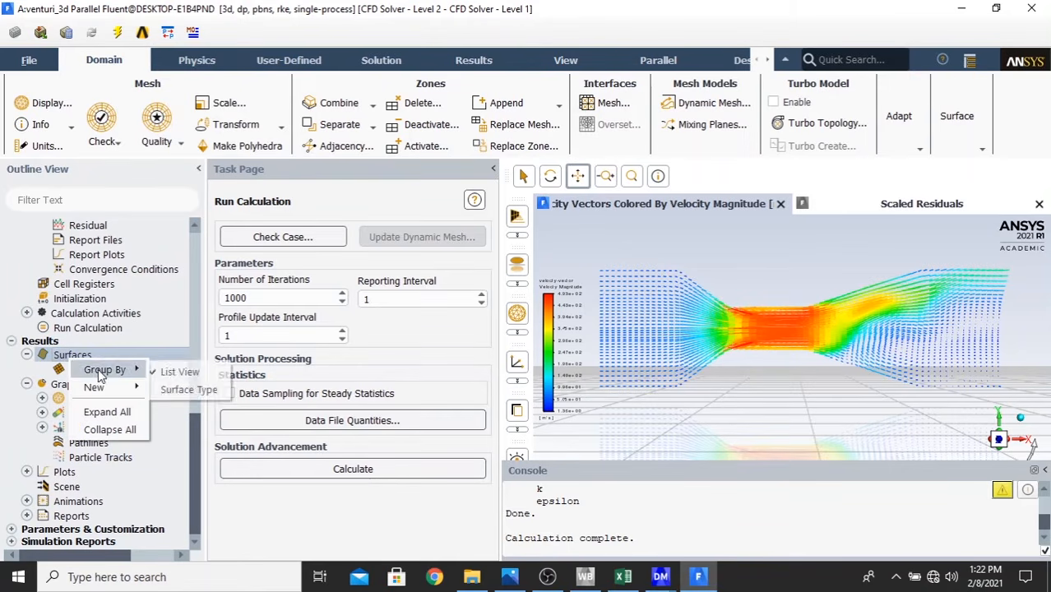
pyautogui.moveTo(112, 390)
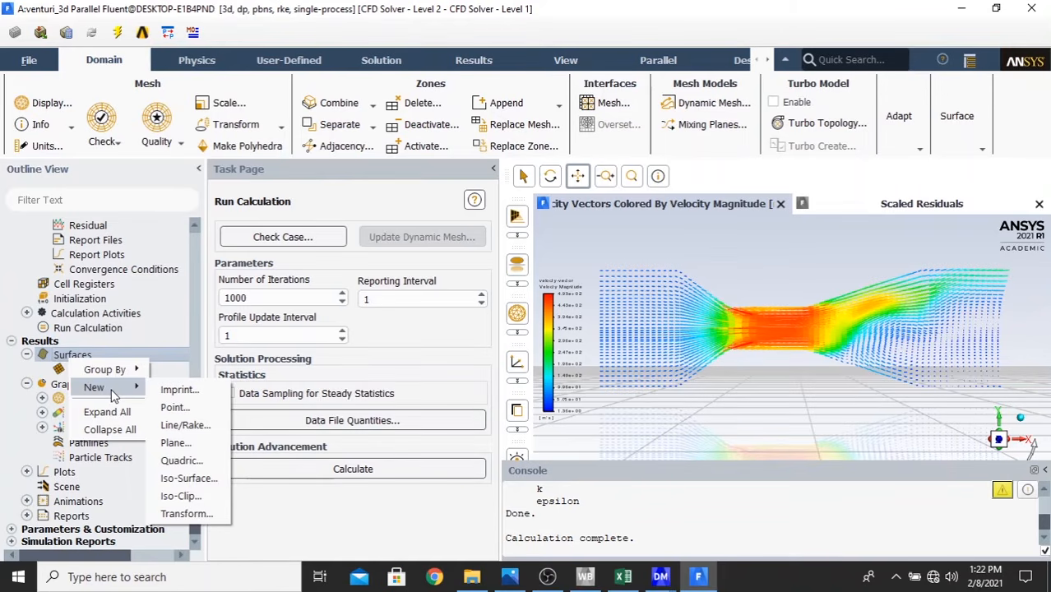
pyautogui.click(61, 360)
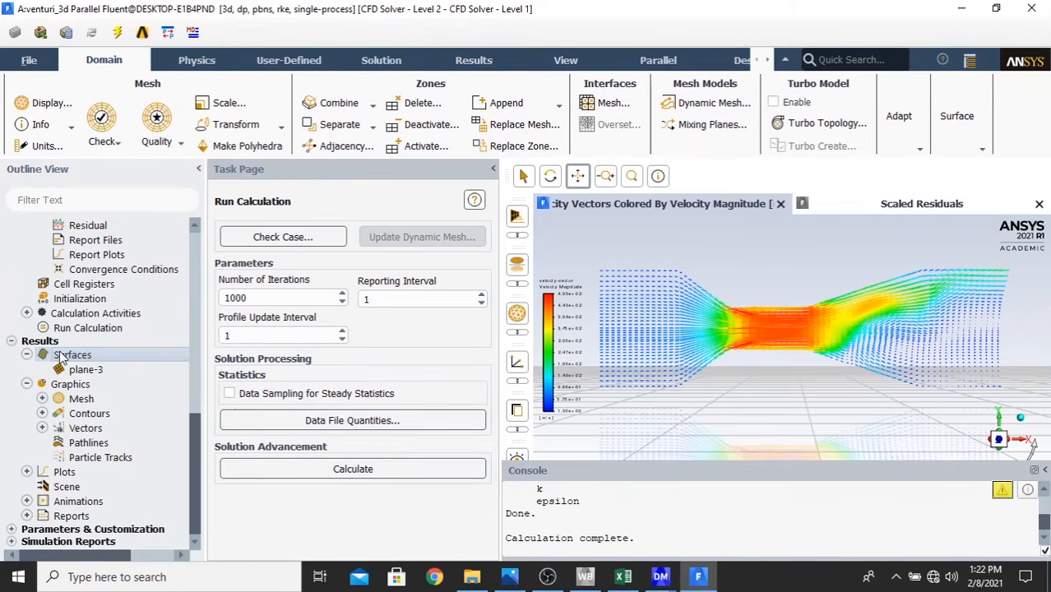
pyautogui.click(26, 354)
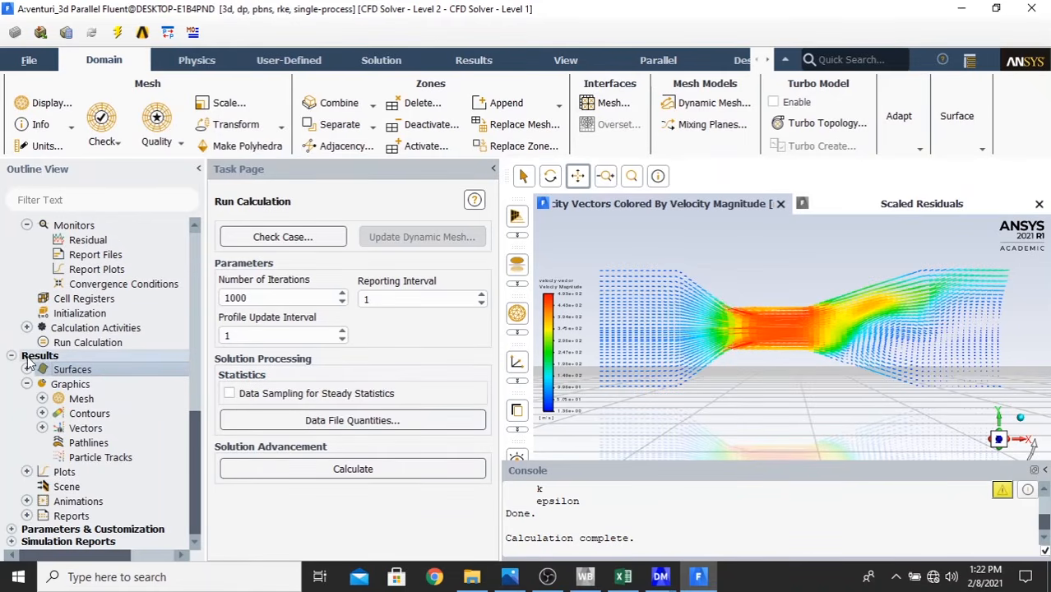
pyautogui.click(27, 369)
# - Start a new line surface of type Line and name it pressure
pyautogui.rightClick(86, 372)
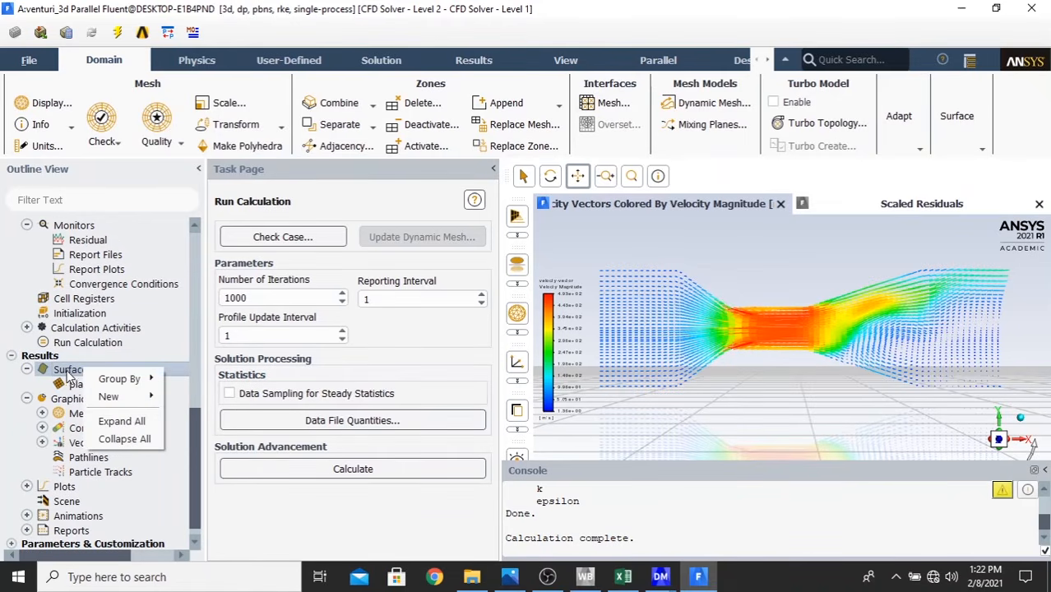
pyautogui.moveTo(125, 399)
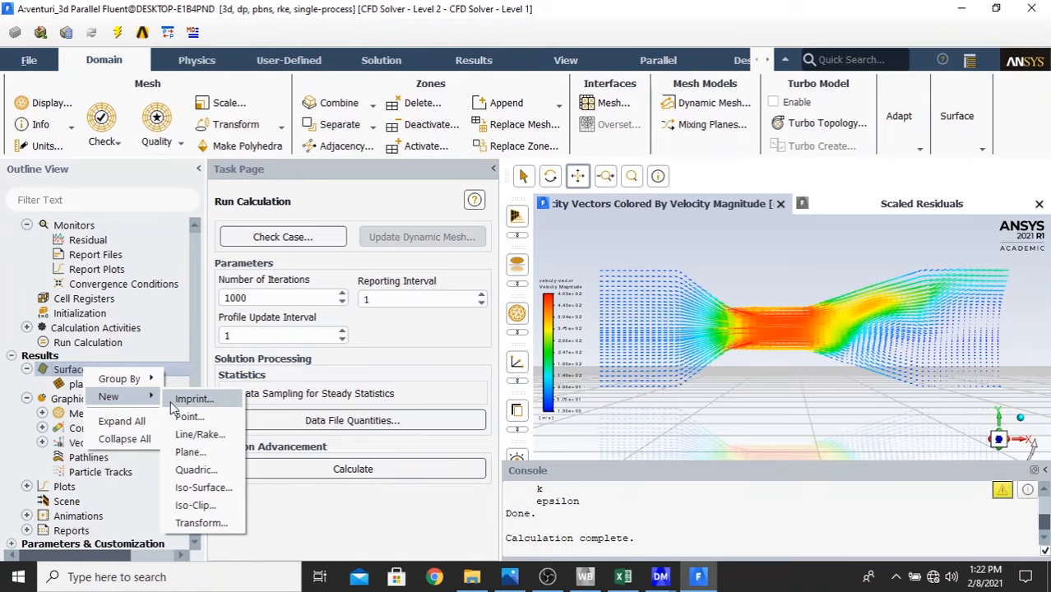
pyautogui.click(204, 436)
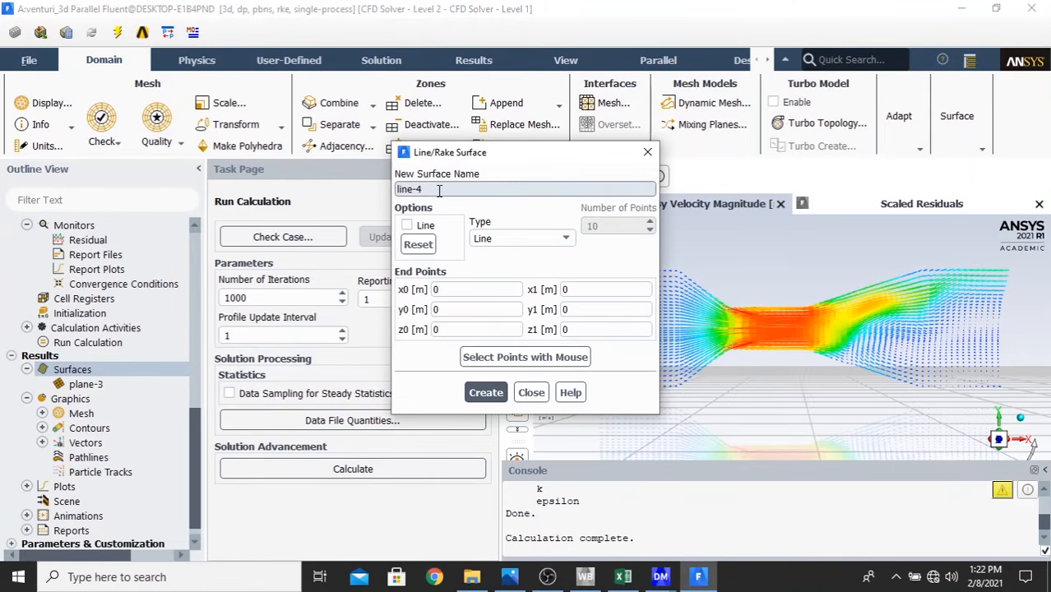
pyautogui.moveTo(440, 190); pyautogui.dragTo(306, 191)
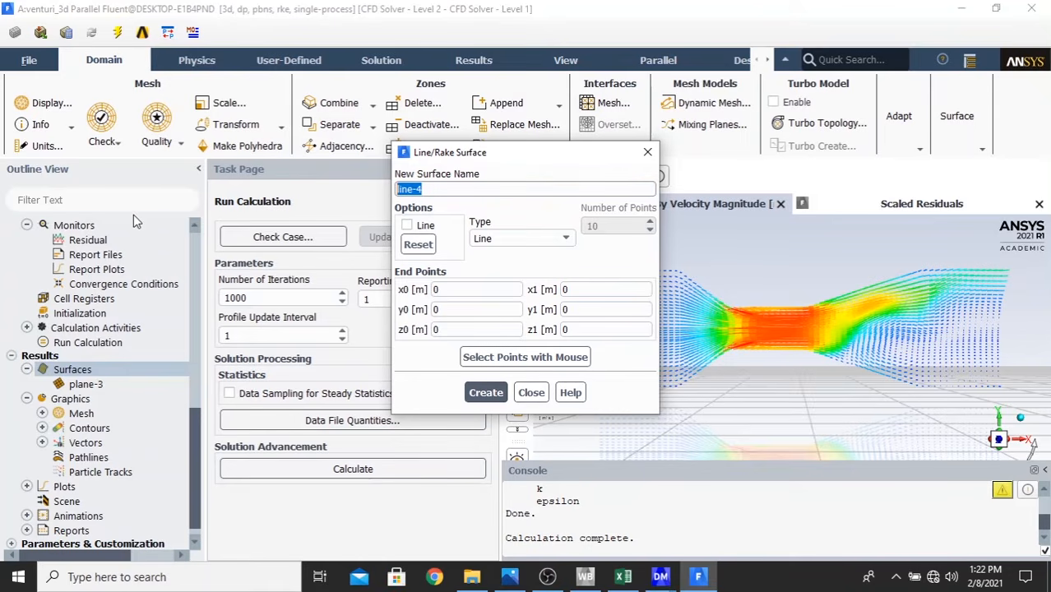
pyautogui.write('pressure')
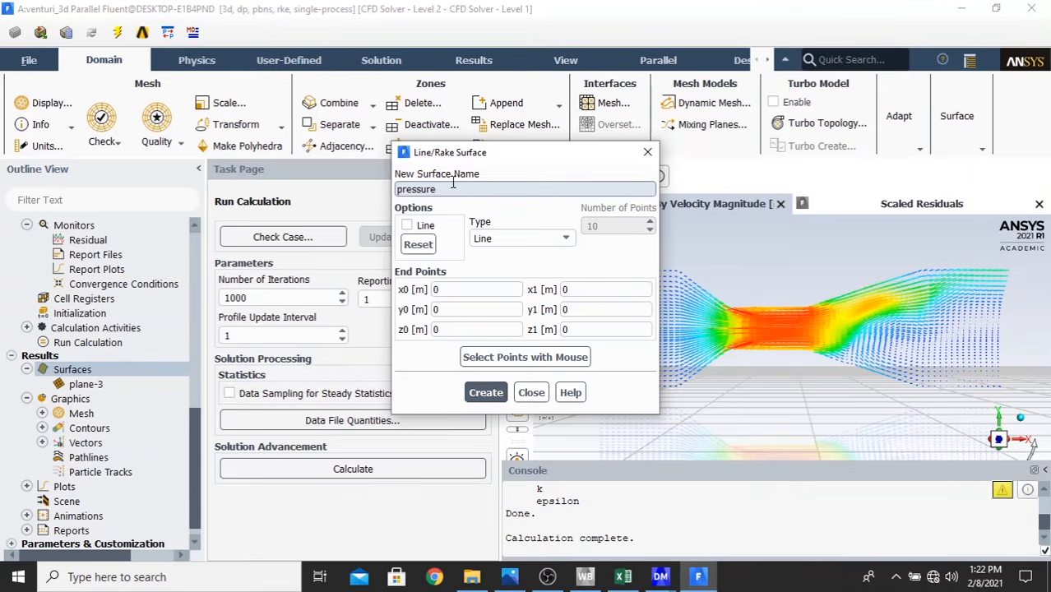
pyautogui.click(564, 238)
pyautogui.click(563, 251)
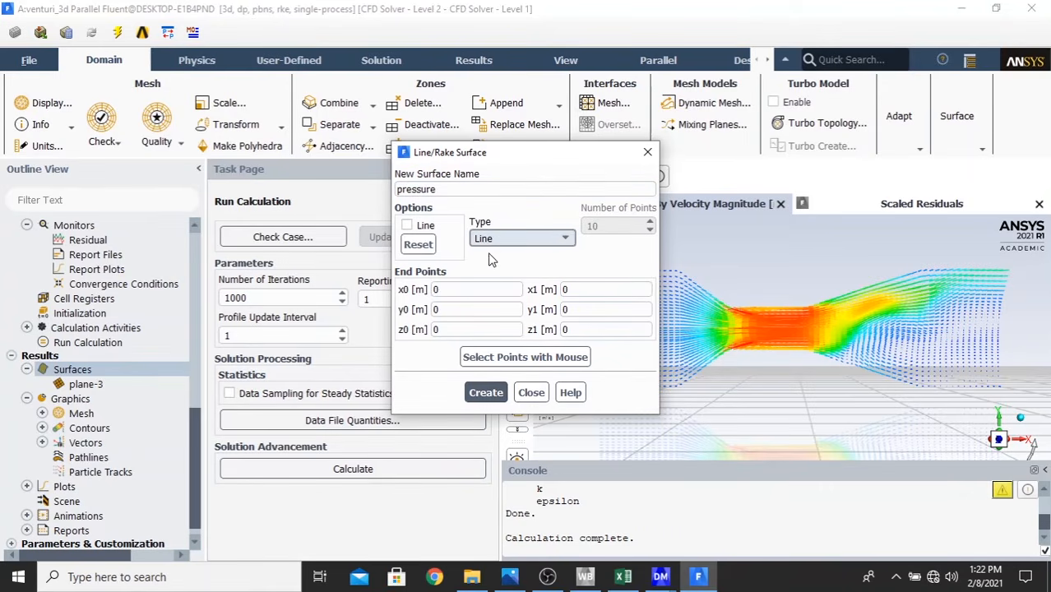
pyautogui.moveTo(490, 155); pyautogui.dragTo(259, 106)
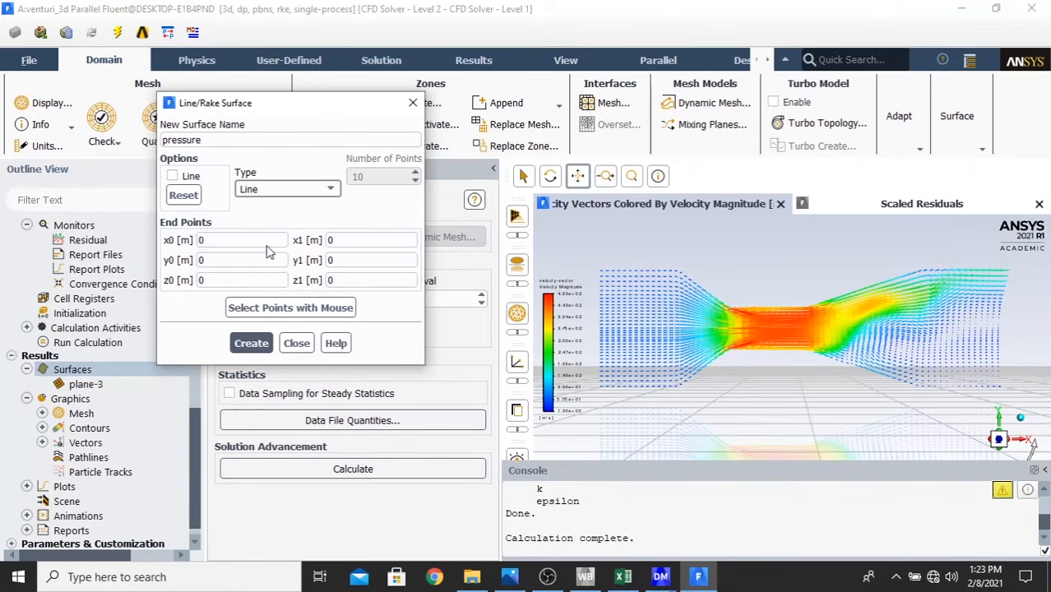
# - Change the length unit to mm and close the units settings
pyautogui.click(37, 145)
pyautogui.moveTo(389, 239); pyautogui.dragTo(401, 218)
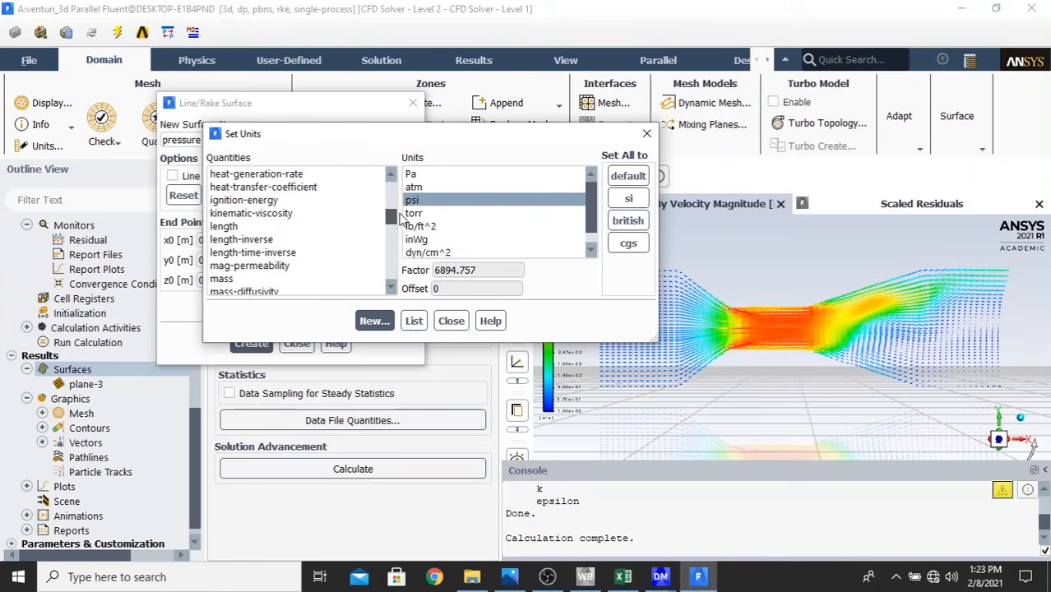
pyautogui.click(329, 226)
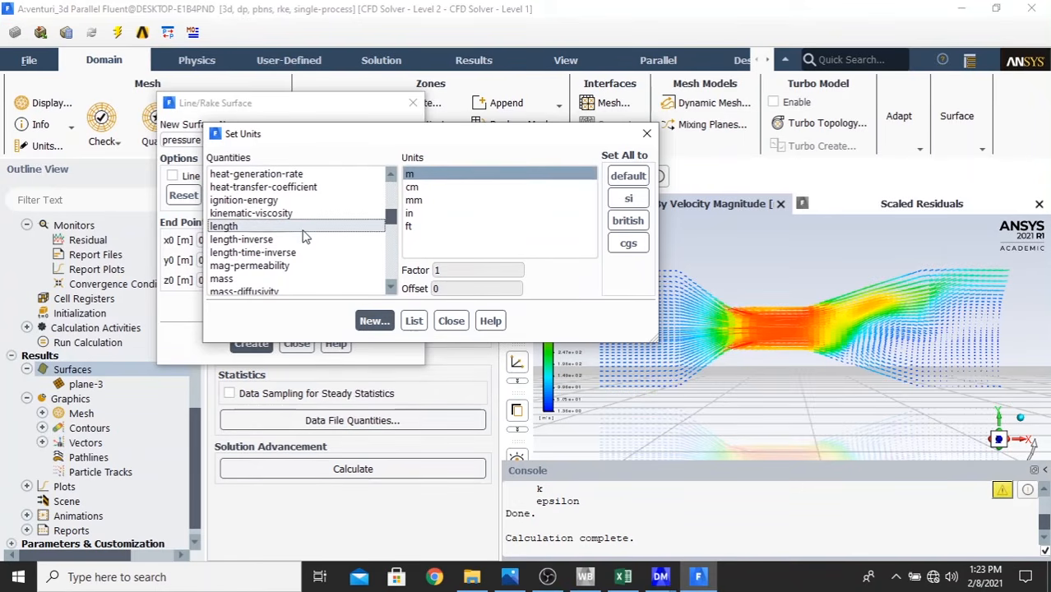
pyautogui.click(441, 199)
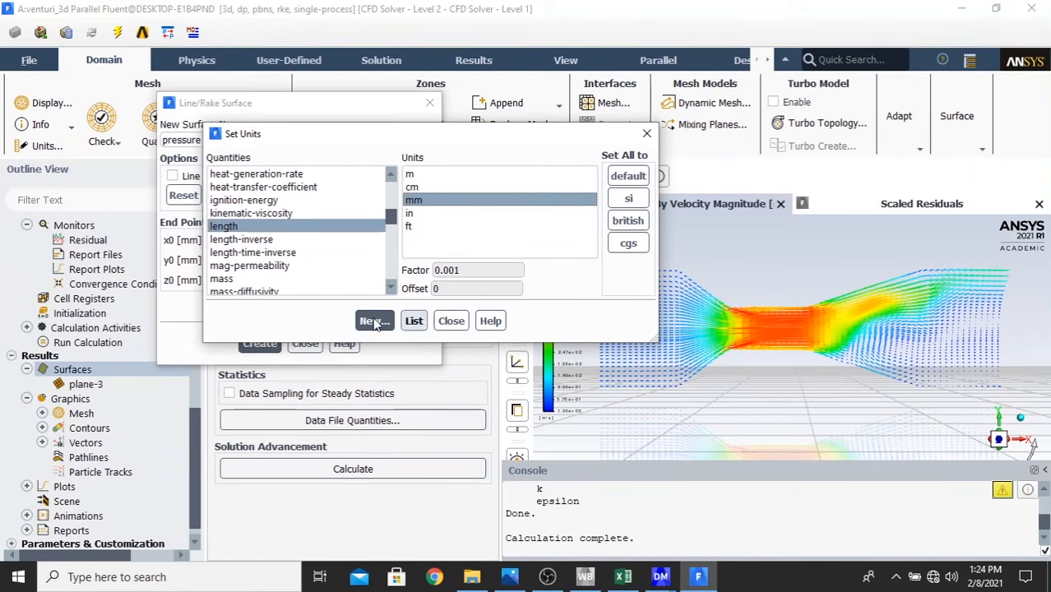
pyautogui.click(449, 321)
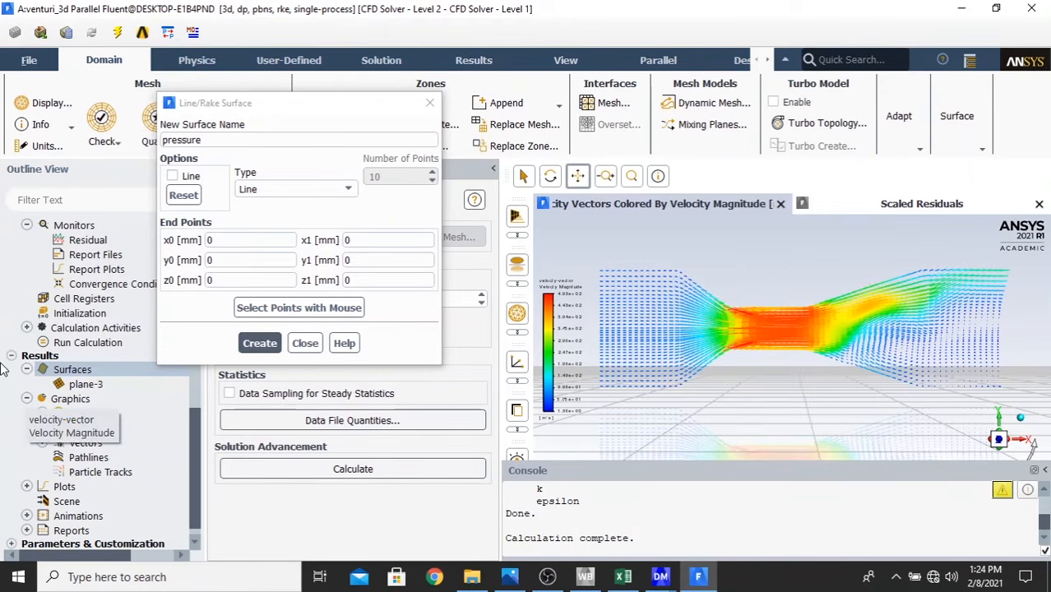
# - Set the line's x1 end point to 200 mm and create the pressure line surface
pyautogui.click(348, 241)
pyautogui.moveTo(368, 242); pyautogui.dragTo(292, 245)
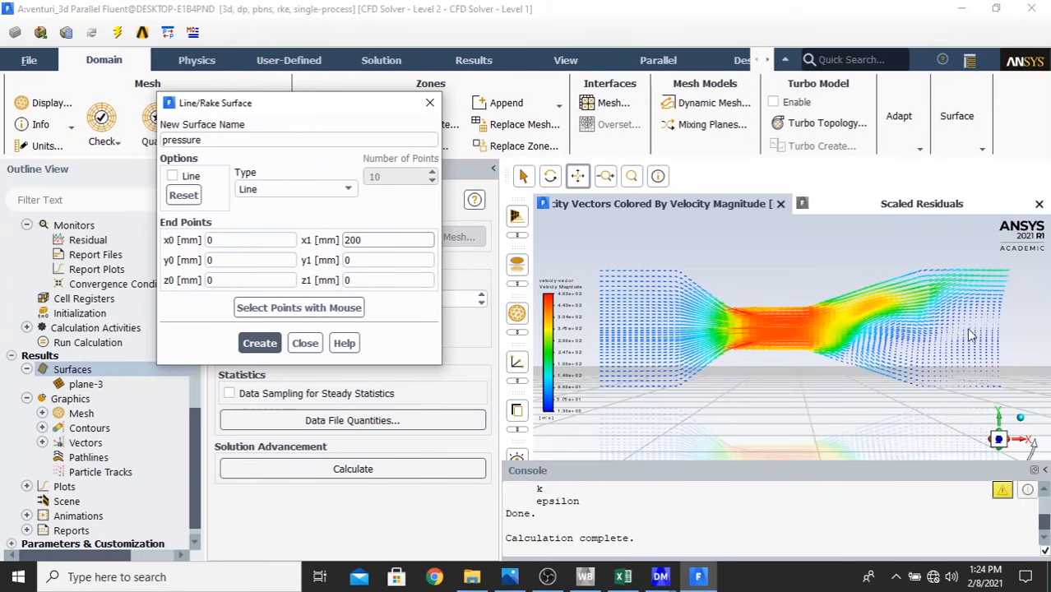
pyautogui.click(249, 345)
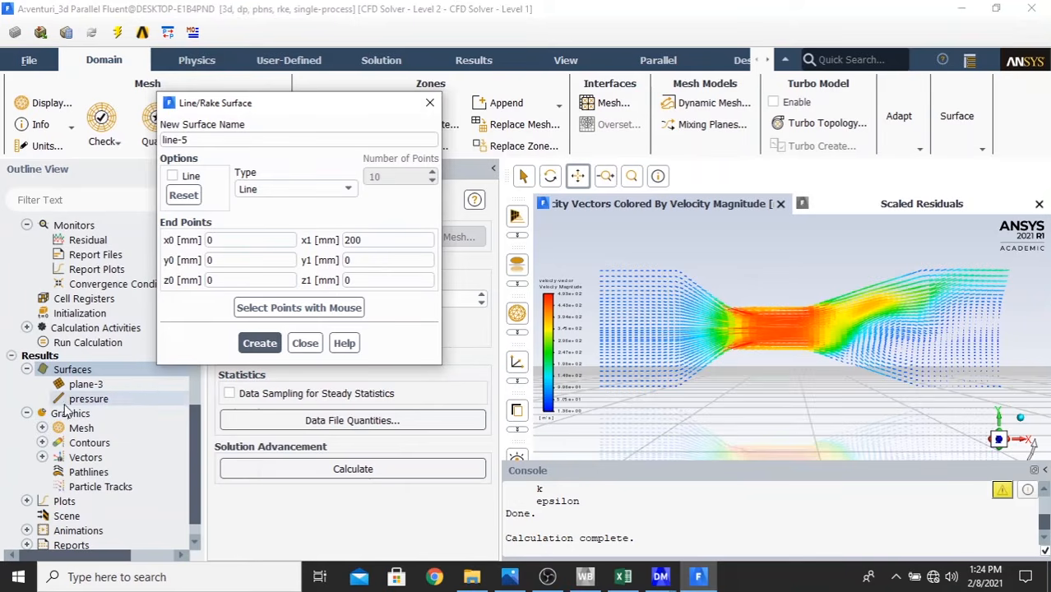
# - Create a second line surface named velocity with the same end points and close the line surface definition
pyautogui.tripleClick(223, 138)
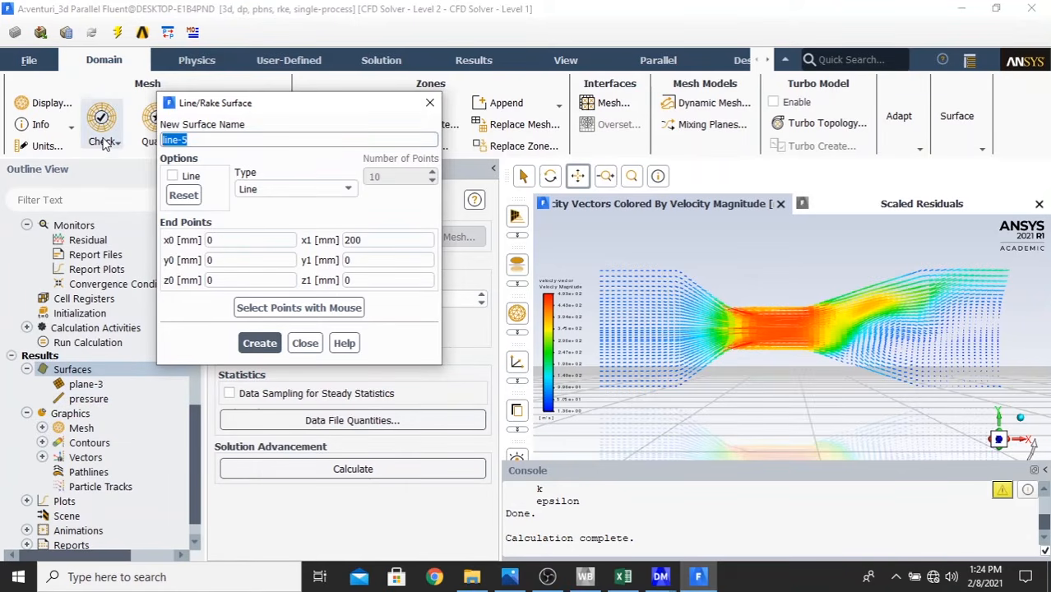
pyautogui.write('velocity')
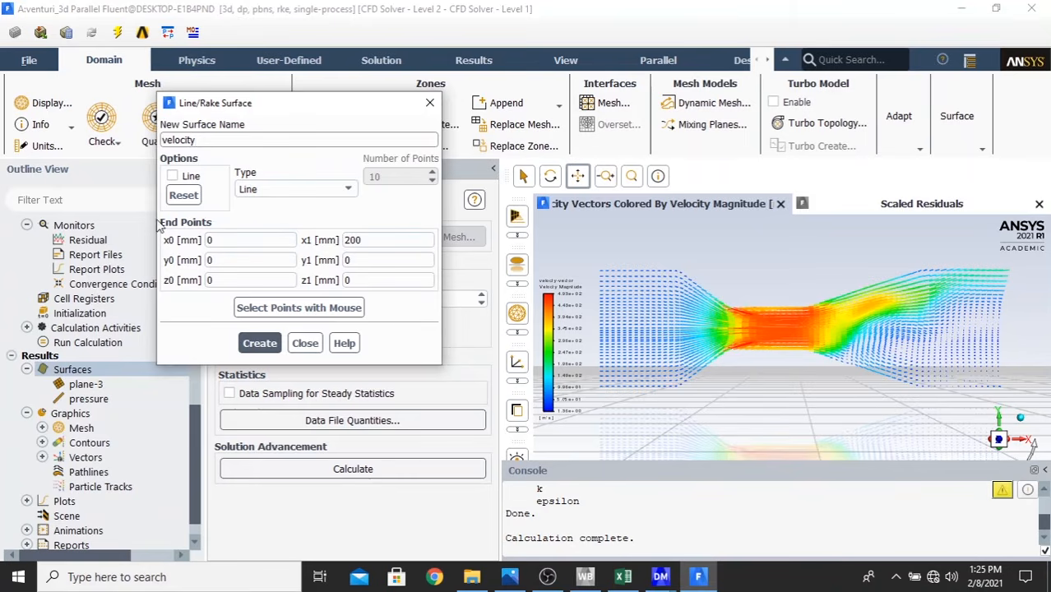
pyautogui.click(213, 240)
pyautogui.click(253, 347)
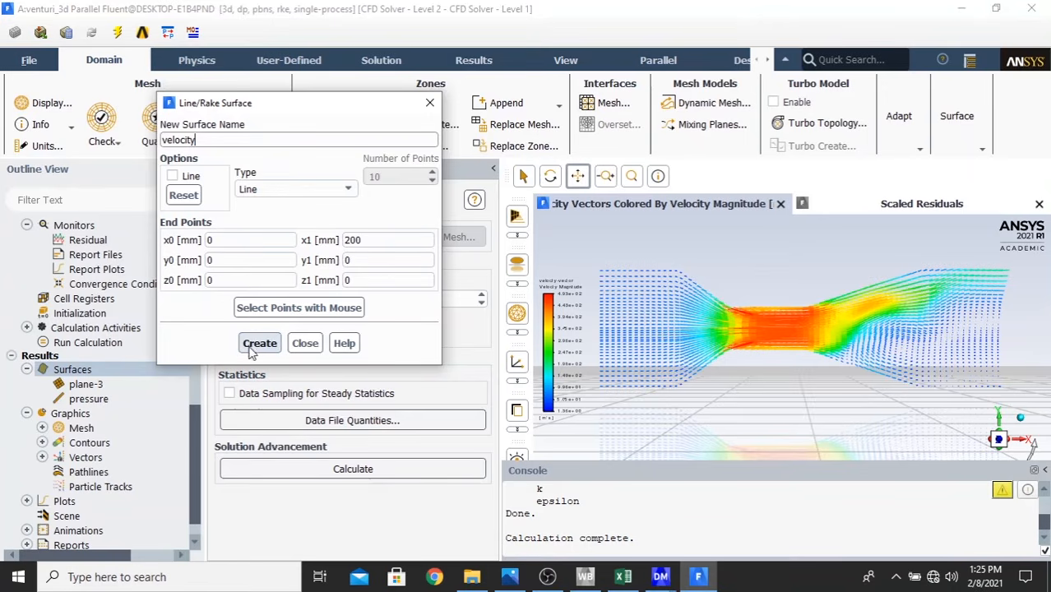
pyautogui.click(305, 343)
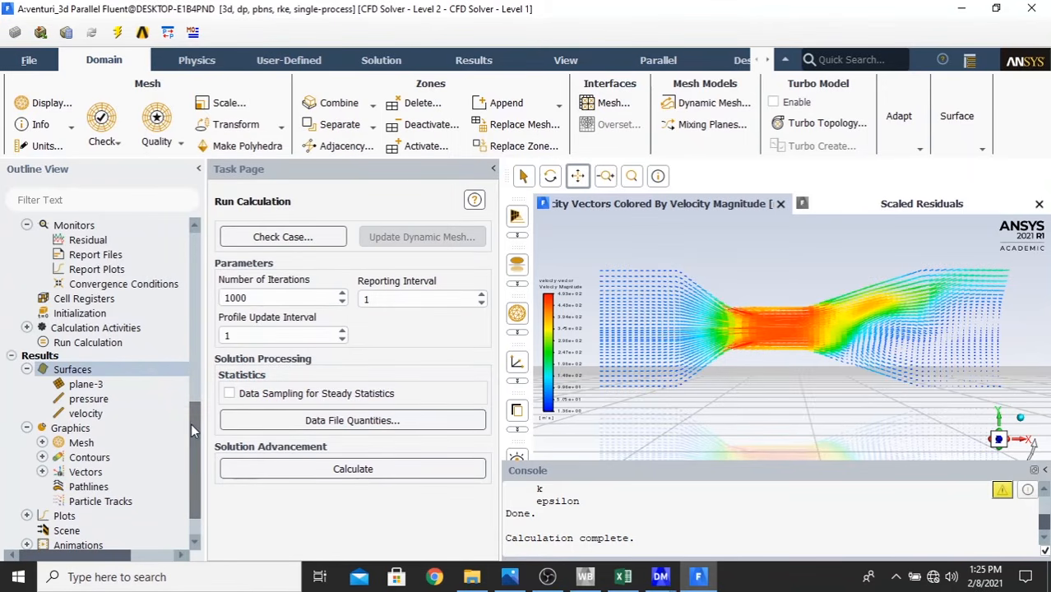
# - Start a new XY plot named pressure and set its X axis function to Curve Length
pyautogui.scroll(-3, 191, 423)
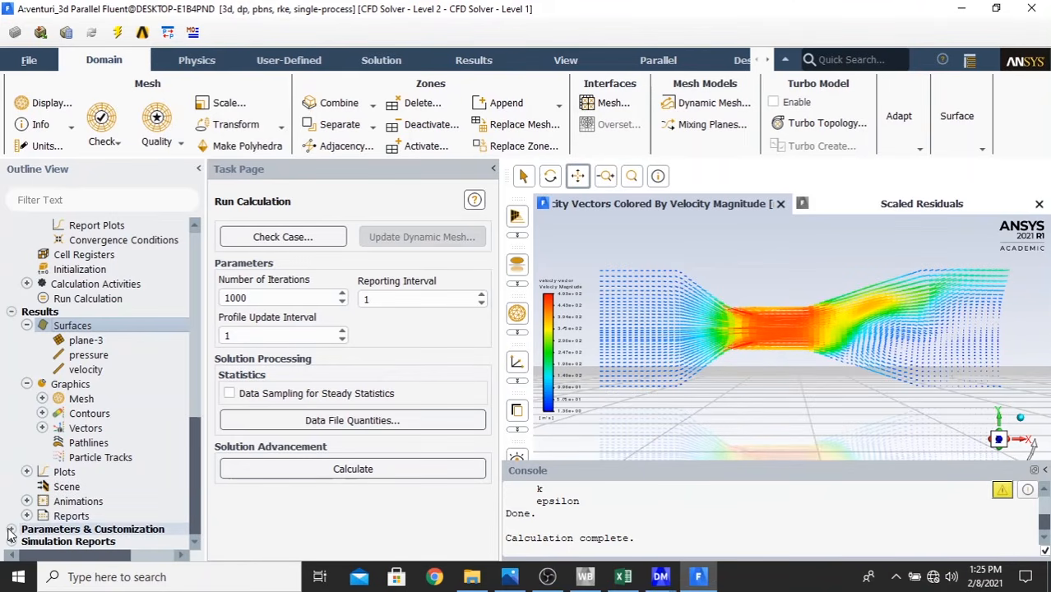
pyautogui.click(26, 472)
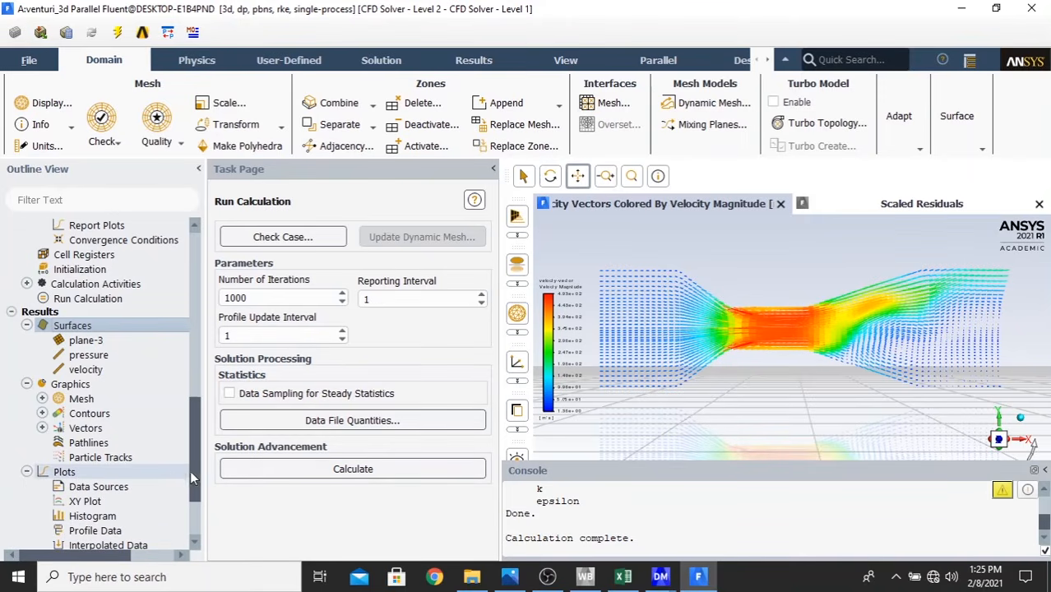
pyautogui.moveTo(191, 478); pyautogui.dragTo(192, 509)
pyautogui.doubleClick(85, 401)
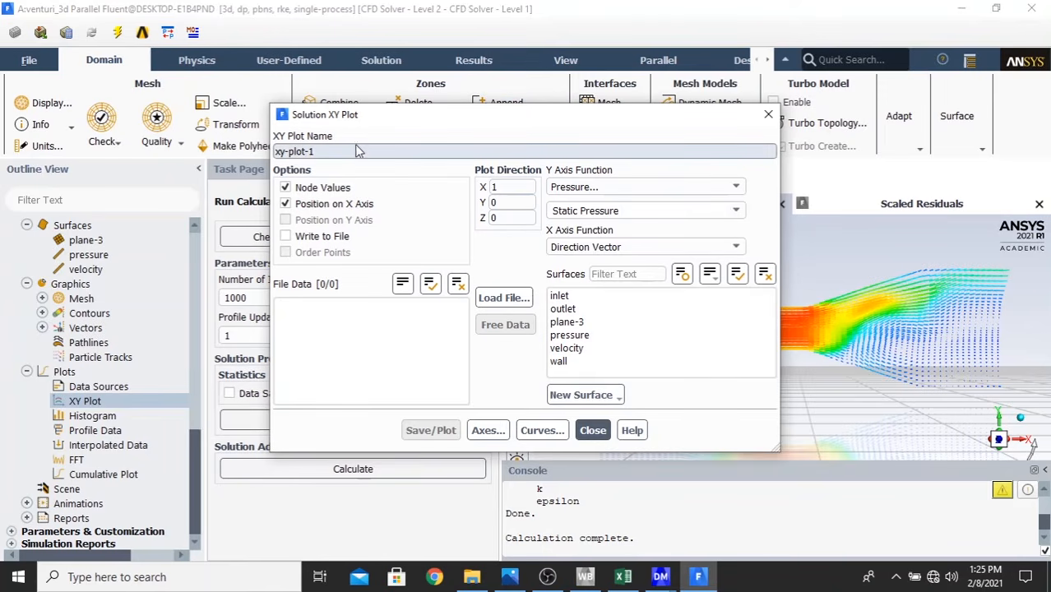
pyautogui.moveTo(346, 154); pyautogui.dragTo(238, 153)
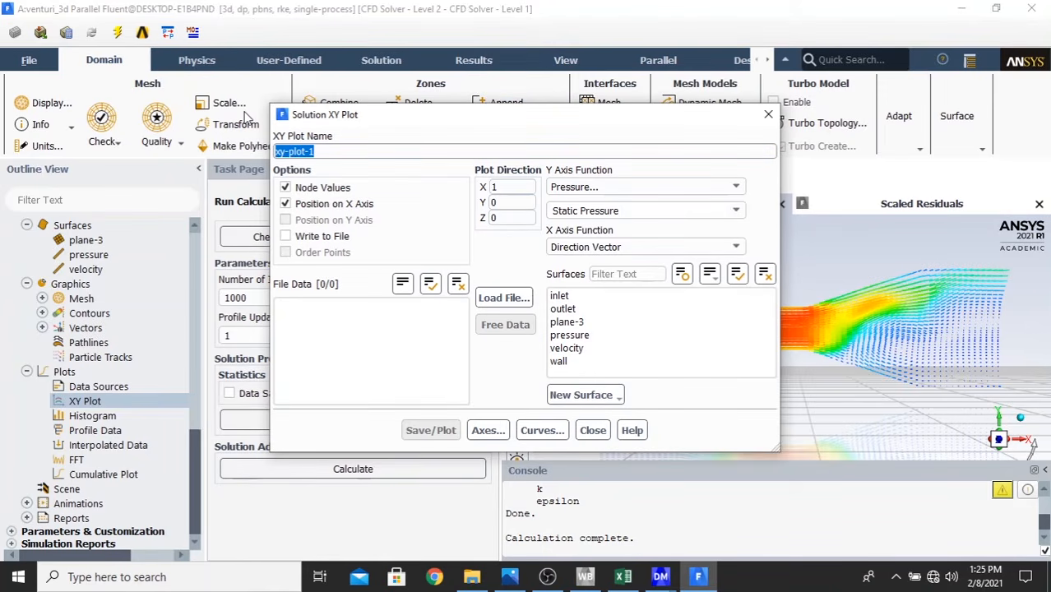
pyautogui.write('pressure')
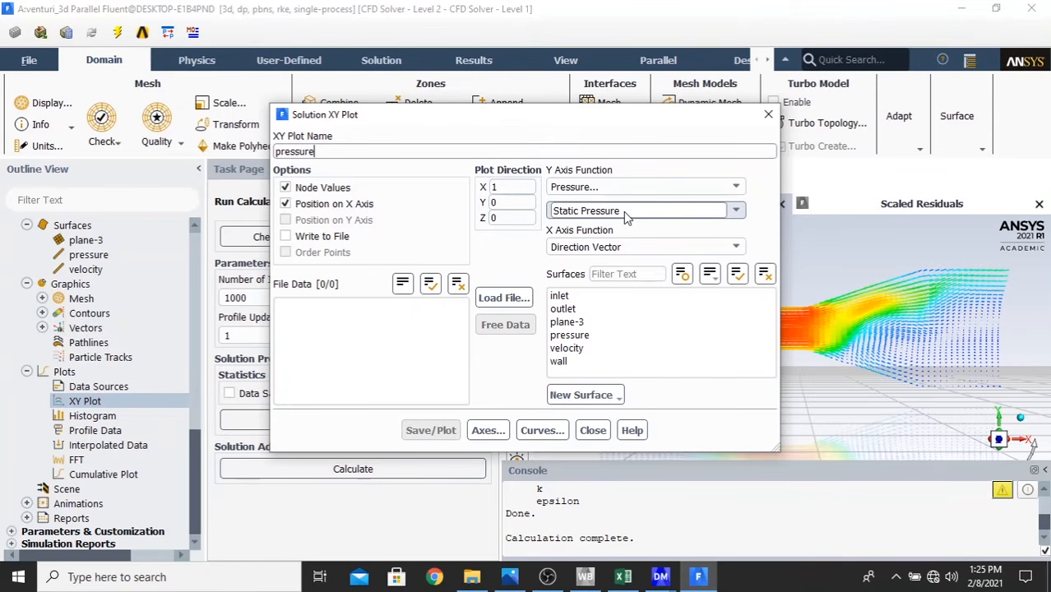
pyautogui.click(616, 248)
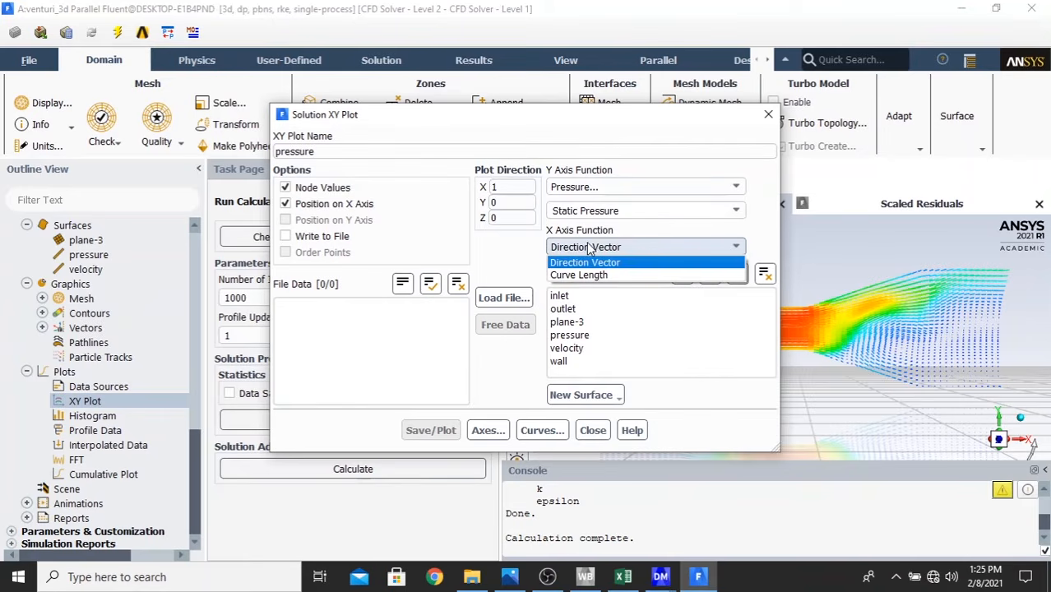
pyautogui.click(618, 276)
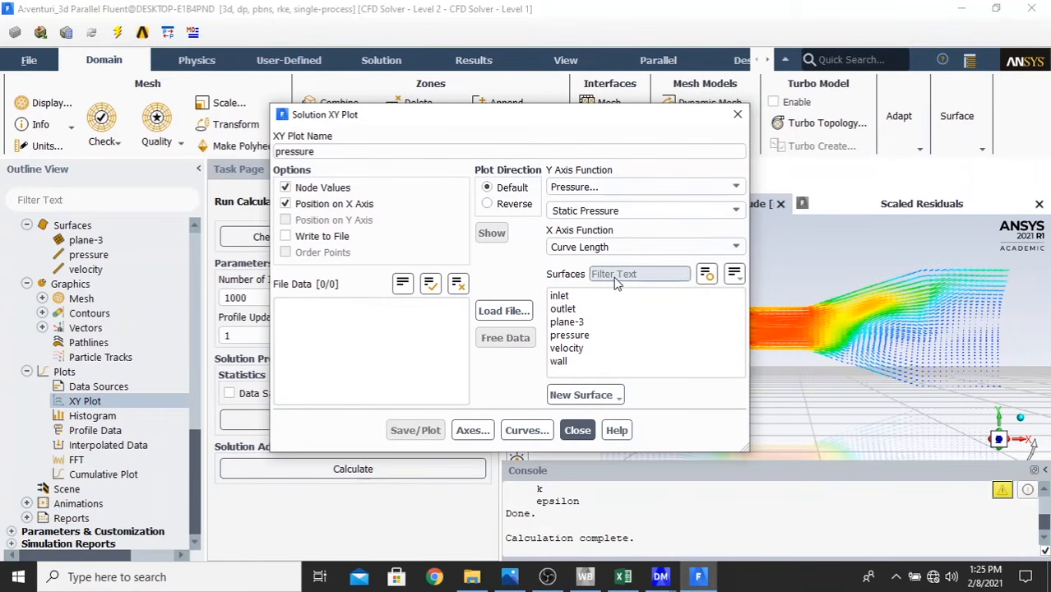
pyautogui.moveTo(574, 125); pyautogui.dragTo(381, 91)
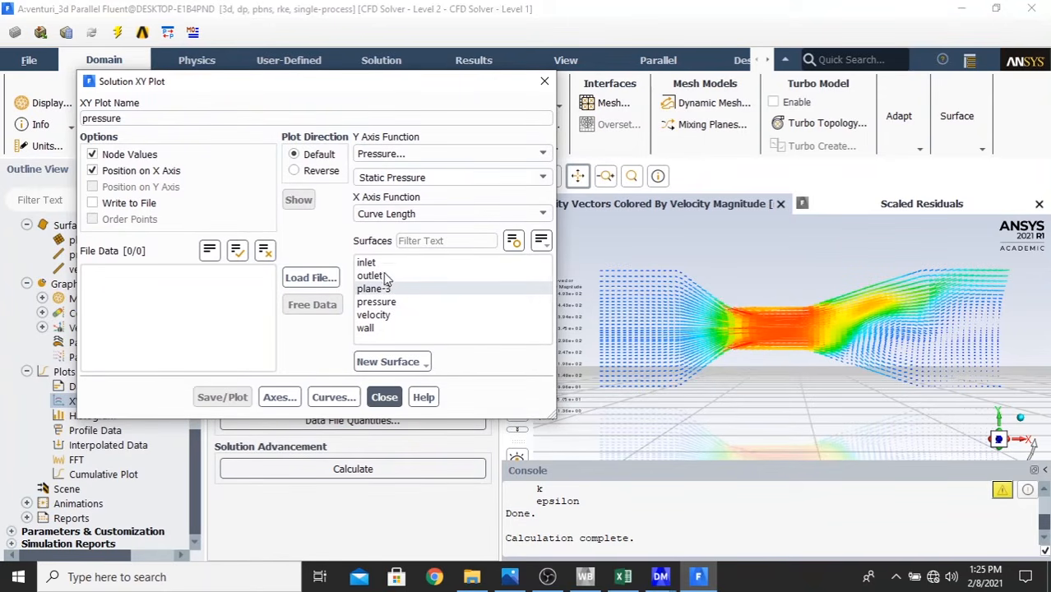
# - Select the pressure line as the plot surface, try to save and plot it, and check the graphics windows
pyautogui.click(412, 307)
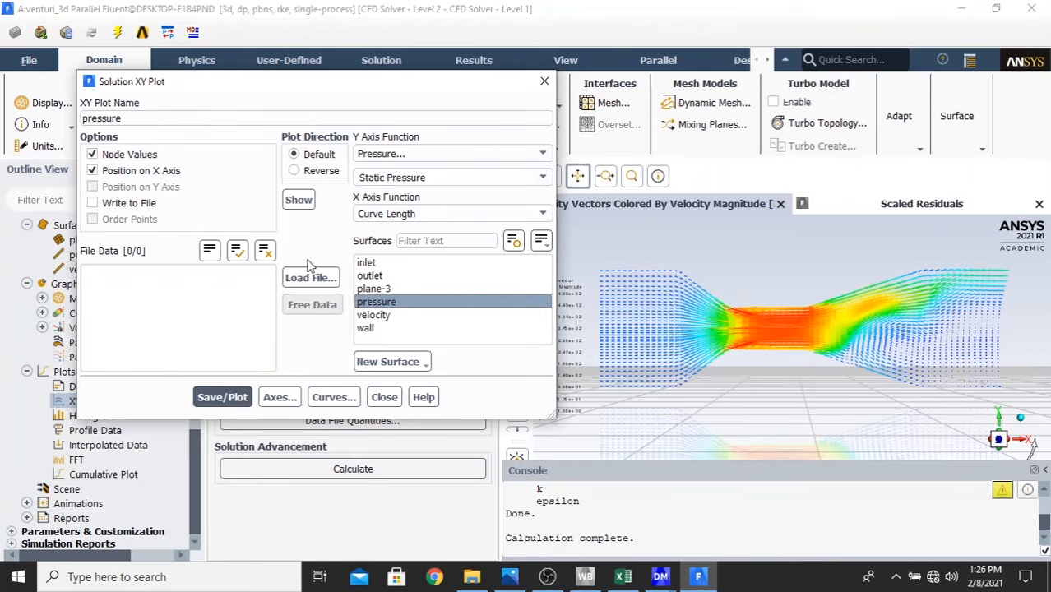
pyautogui.click(223, 398)
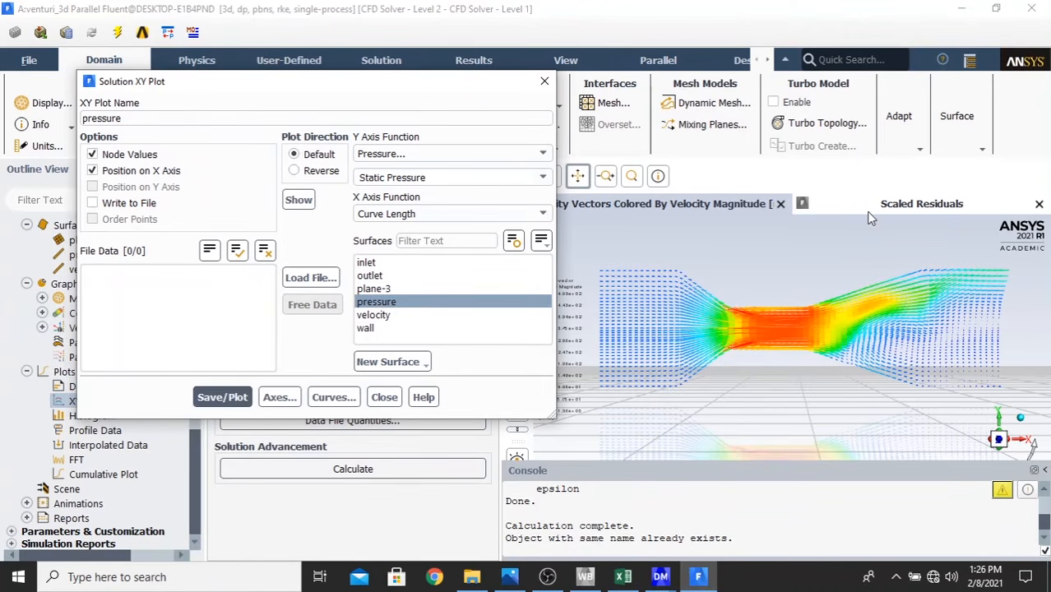
pyautogui.moveTo(395, 84); pyautogui.dragTo(278, 65)
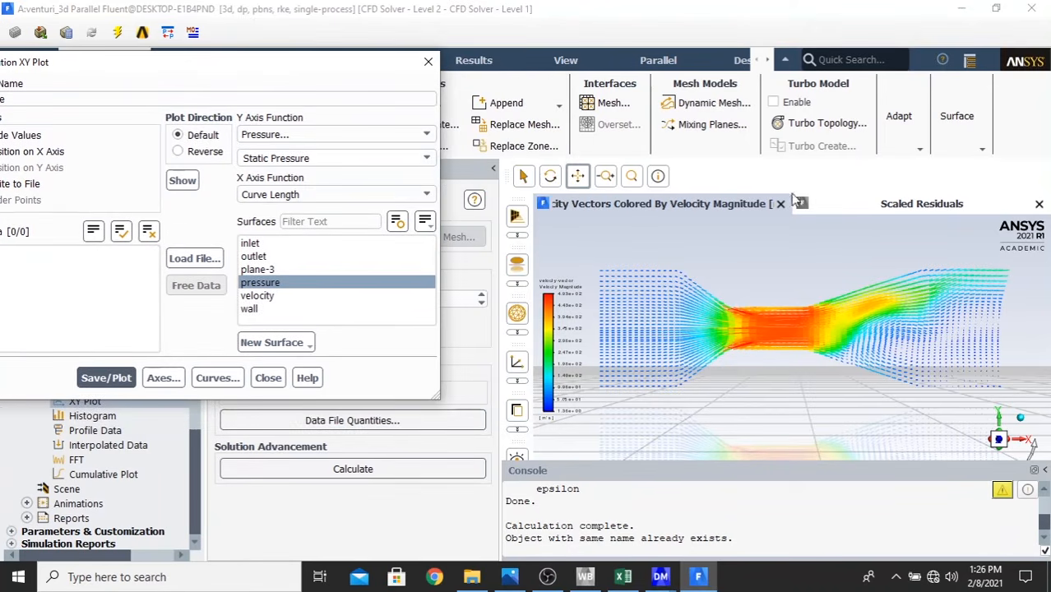
pyautogui.click(929, 210)
pyautogui.click(747, 206)
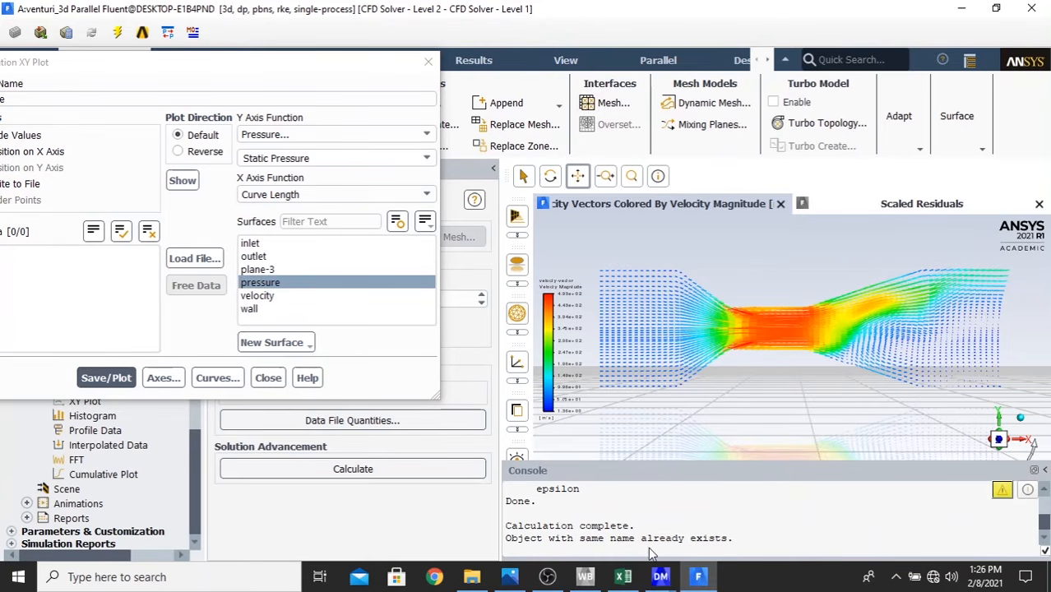
# - Rename the XY plot as pressure-graph, plot static pressure along the pressure line, and close the plot definition
pyautogui.moveTo(169, 73); pyautogui.dragTo(458, 68)
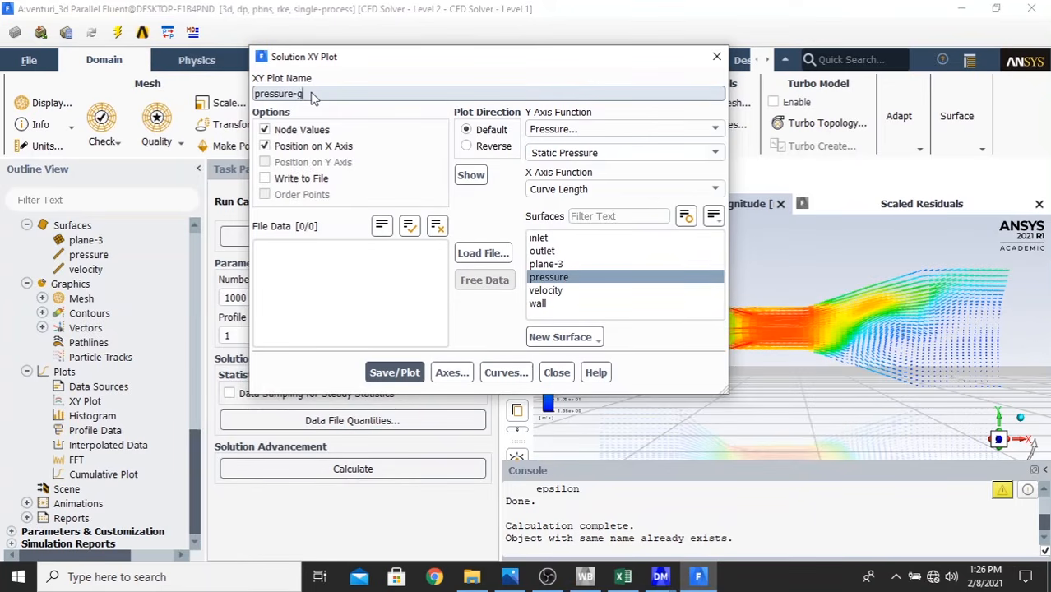
pyautogui.write('ph')
pyautogui.moveTo(444, 59); pyautogui.dragTo(369, 73)
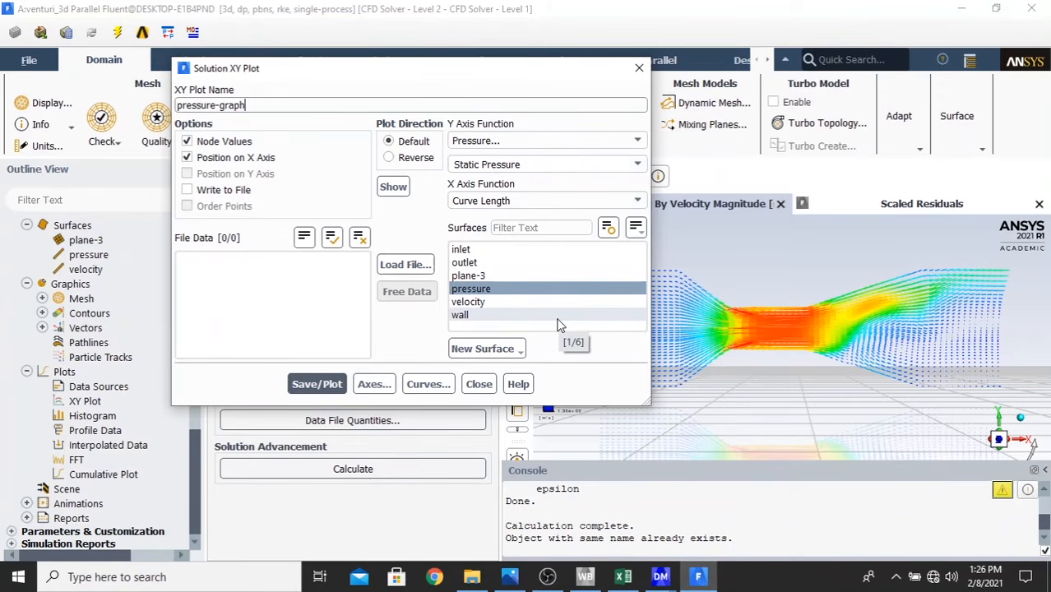
pyautogui.click(320, 385)
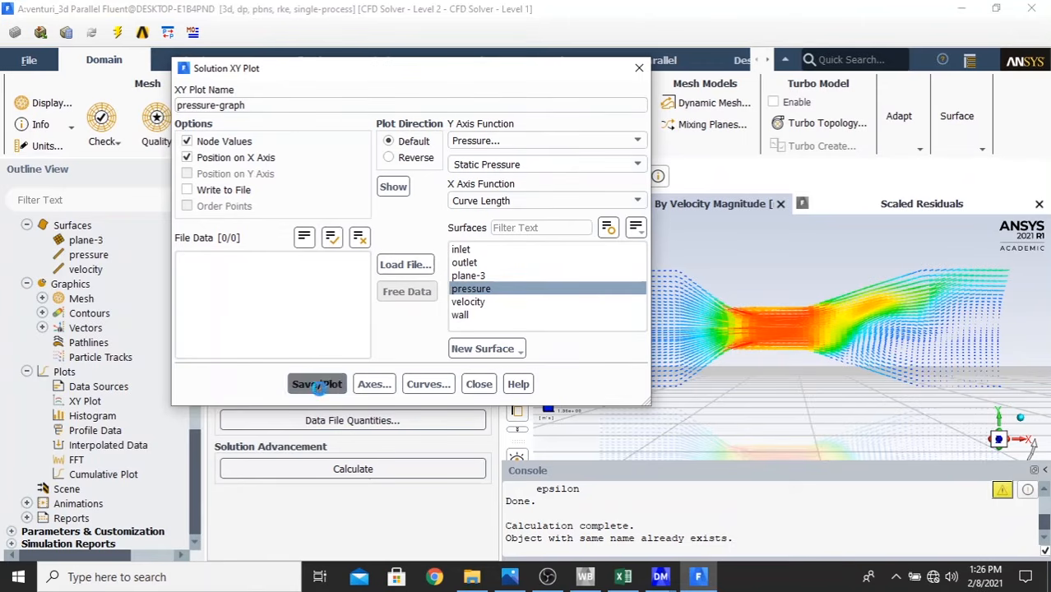
pyautogui.moveTo(403, 67); pyautogui.dragTo(205, 30)
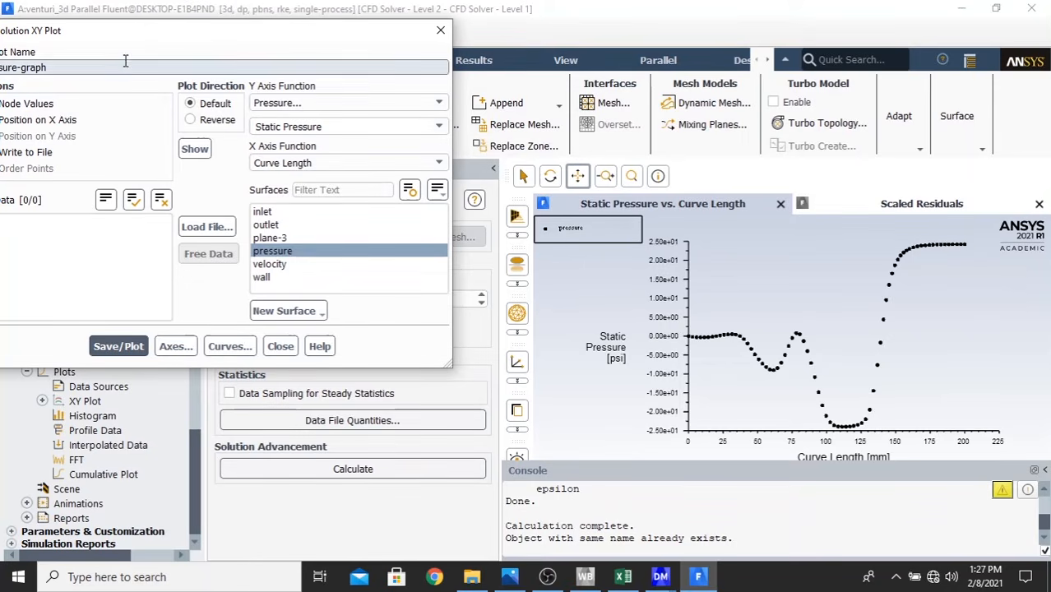
pyautogui.moveTo(148, 40); pyautogui.dragTo(440, 42)
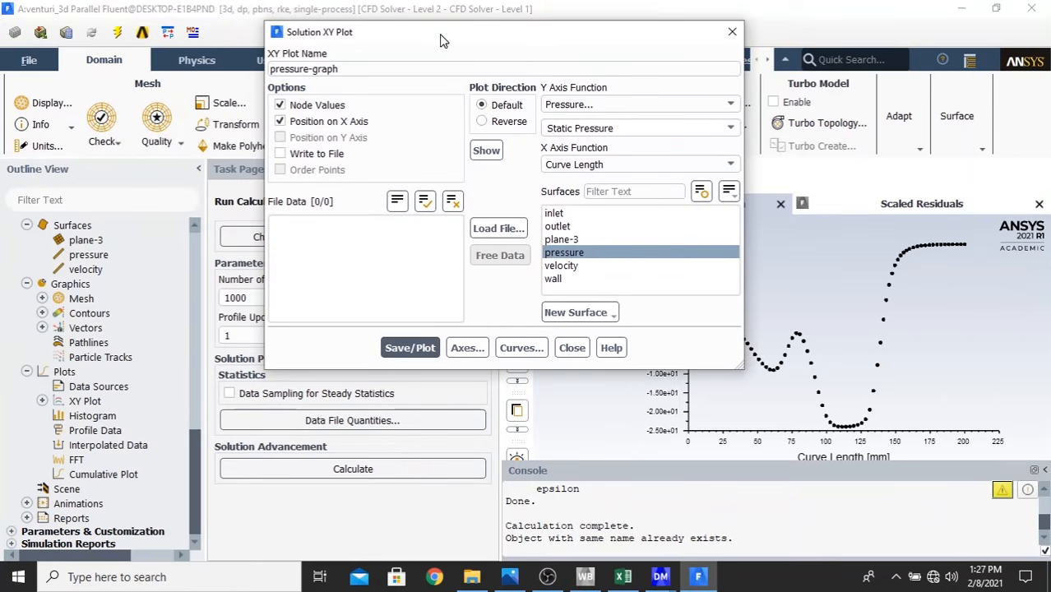
pyautogui.click(572, 348)
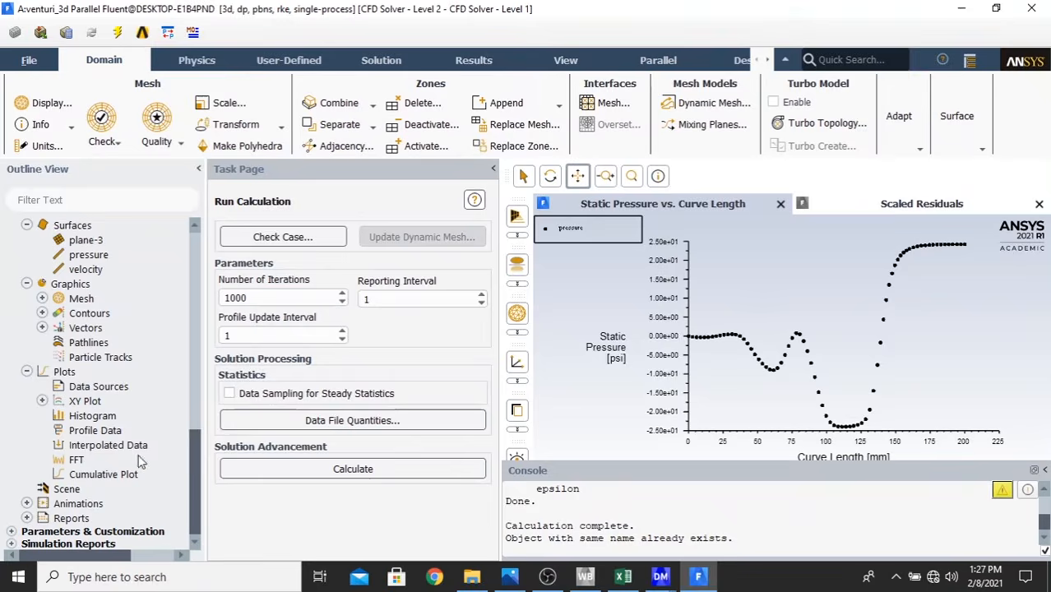
# - Start a new XY plot and name it velocity-graph
pyautogui.click(42, 403)
pyautogui.rightClick(111, 401)
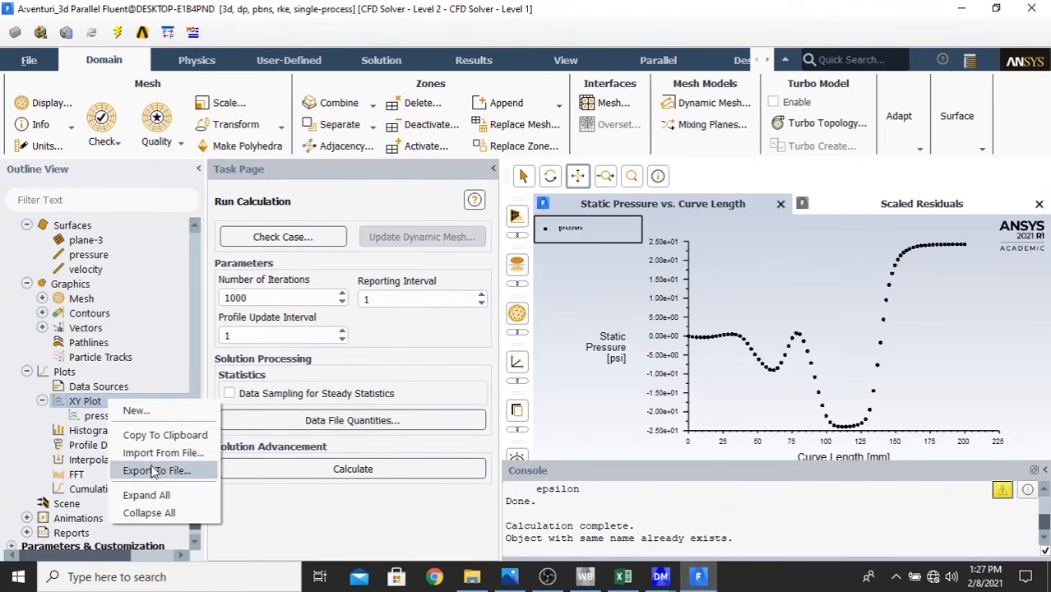
pyautogui.rightClick(74, 402)
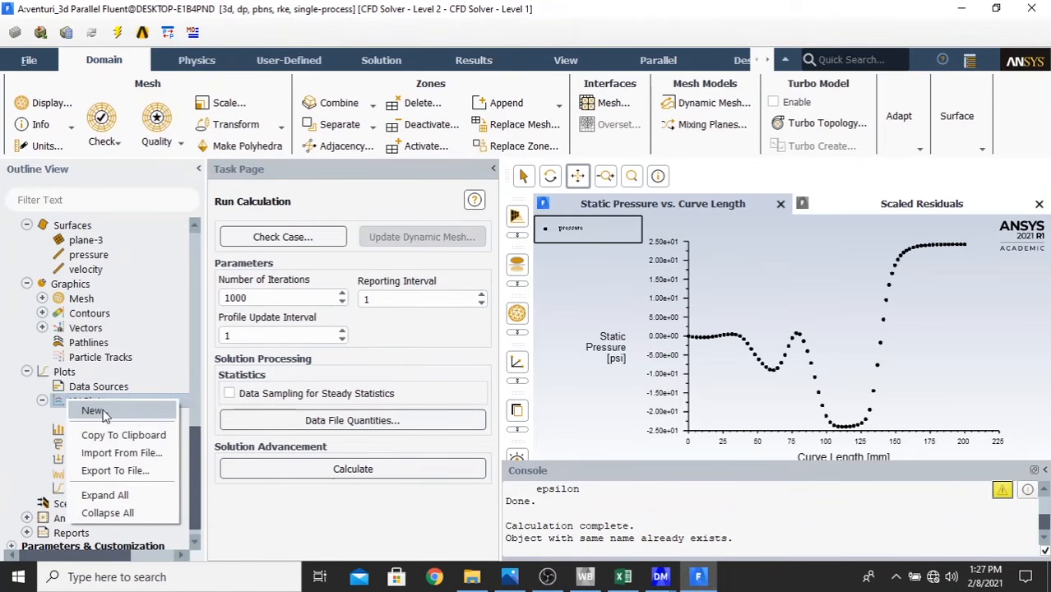
pyautogui.click(103, 413)
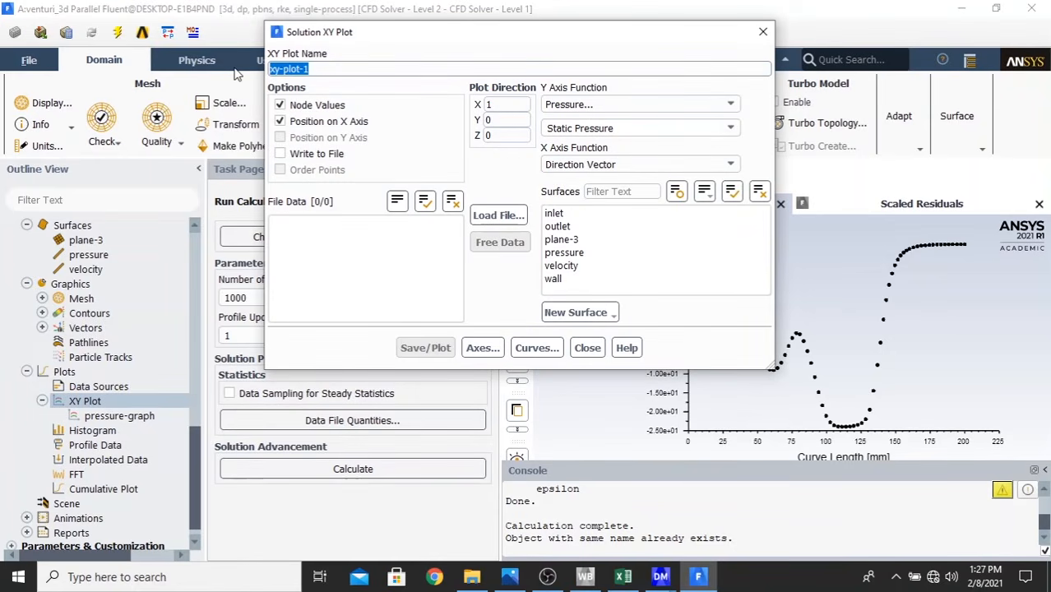
pyautogui.write('v')
pyautogui.write('elocit')
pyautogui.write('ty')
pyautogui.write('-')
pyautogui.write('gra')
pyautogui.write('ph')
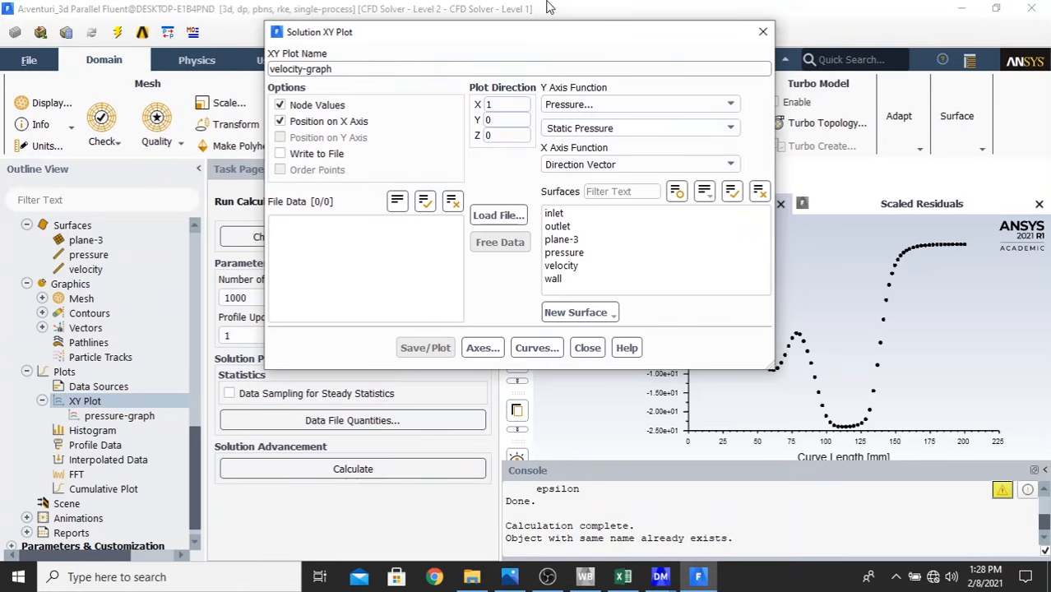
# - Set the plot's Y axis function to Velocity Magnitude and its X axis function to Curve Length
pyautogui.click(697, 107)
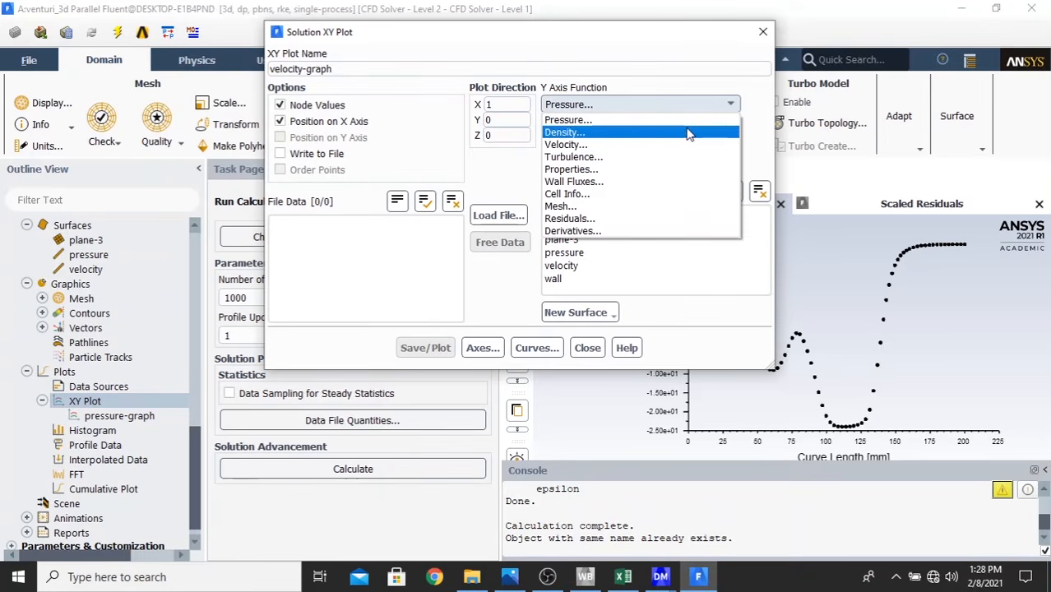
pyautogui.click(688, 144)
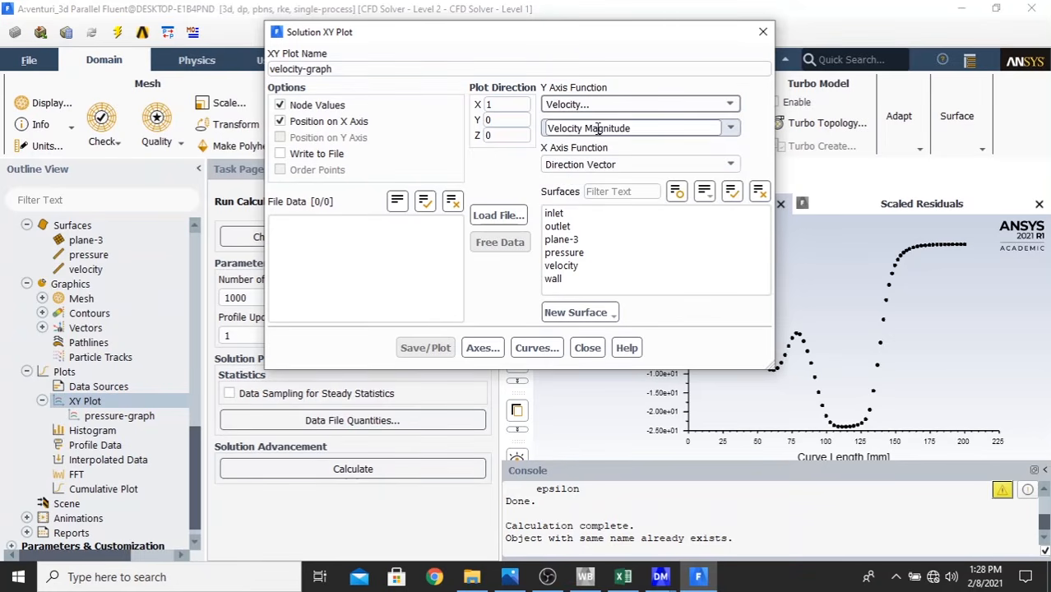
pyautogui.click(691, 165)
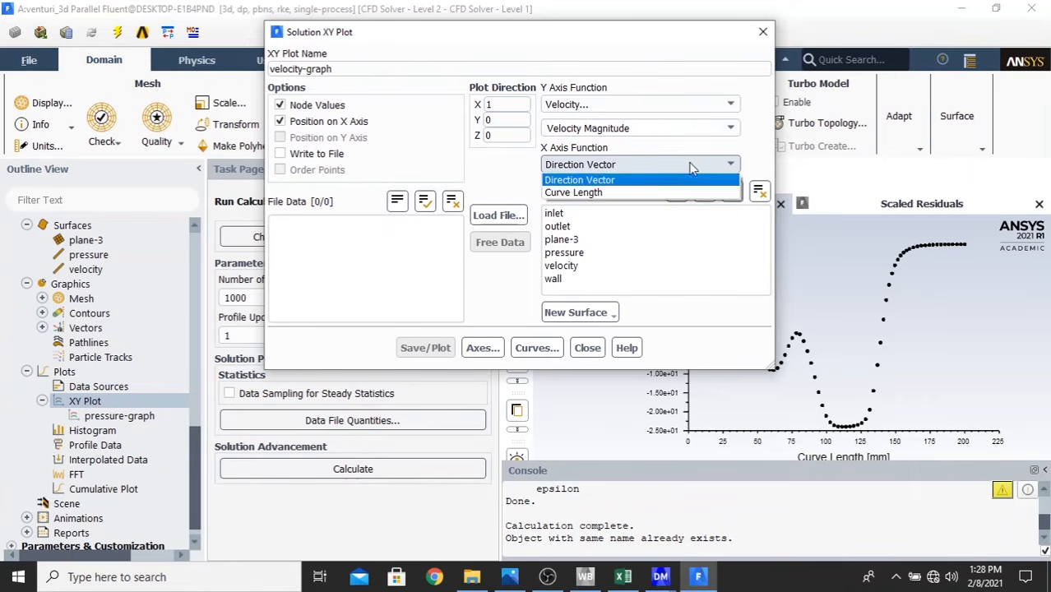
pyautogui.click(606, 192)
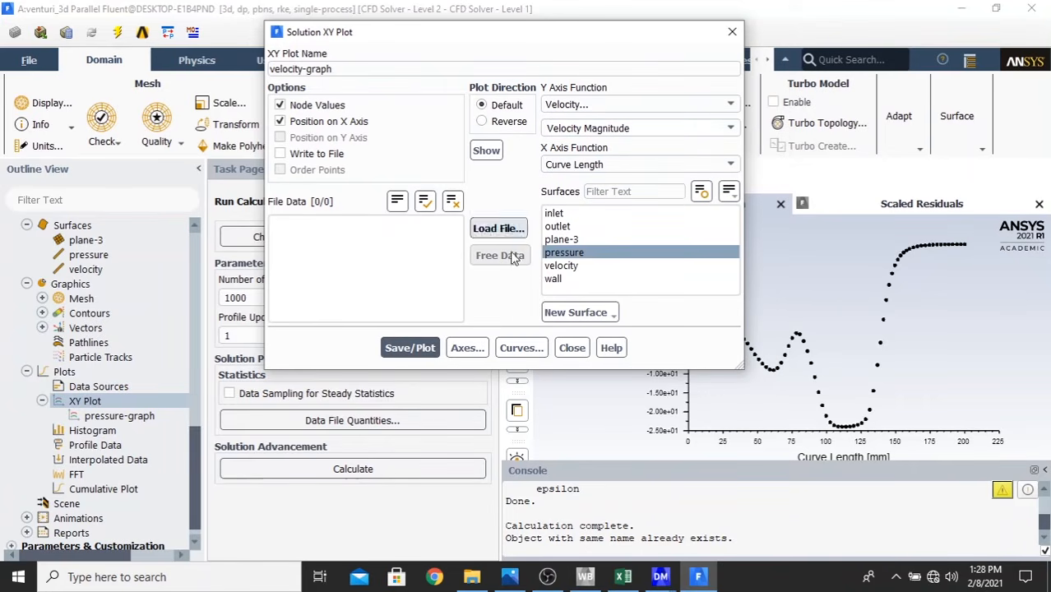
# - Choose only the velocity line as the plot surface, save and plot the graph, and close the plot definition
pyautogui.click(571, 252)
pyautogui.click(574, 266)
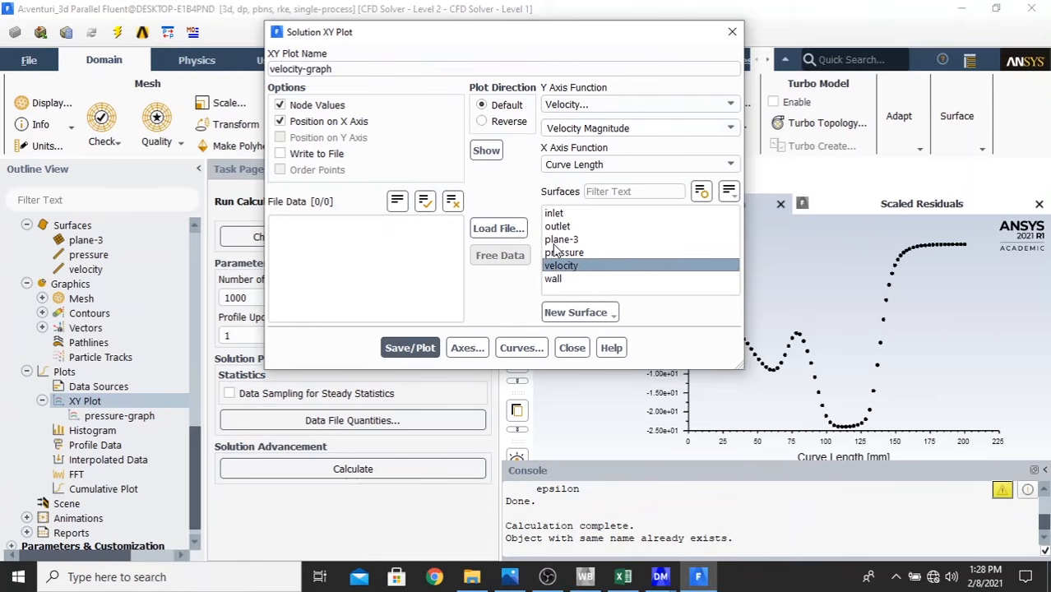
pyautogui.click(408, 346)
pyautogui.moveTo(526, 37); pyautogui.dragTo(229, 56)
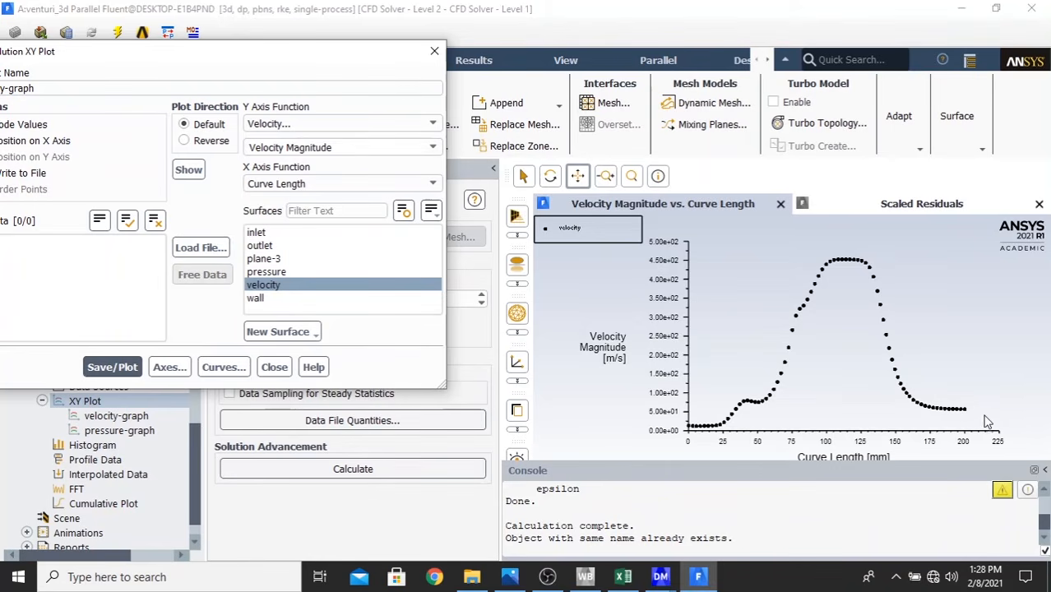
pyautogui.moveTo(155, 51); pyautogui.dragTo(320, 11)
pyautogui.click(438, 328)
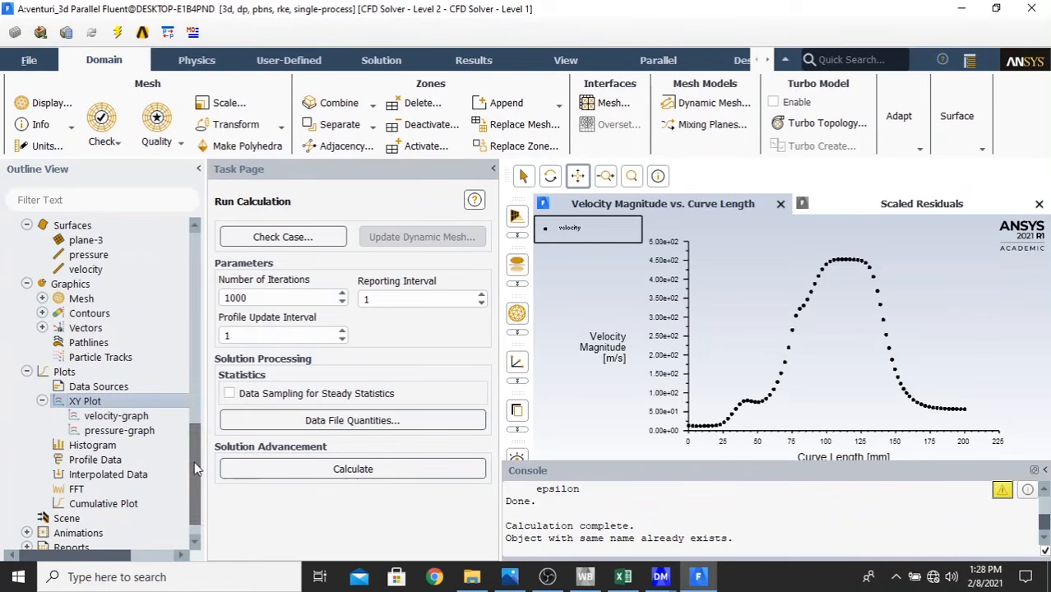
# - Open the Simulation Report outline
pyautogui.moveTo(194, 463); pyautogui.dragTo(201, 512)
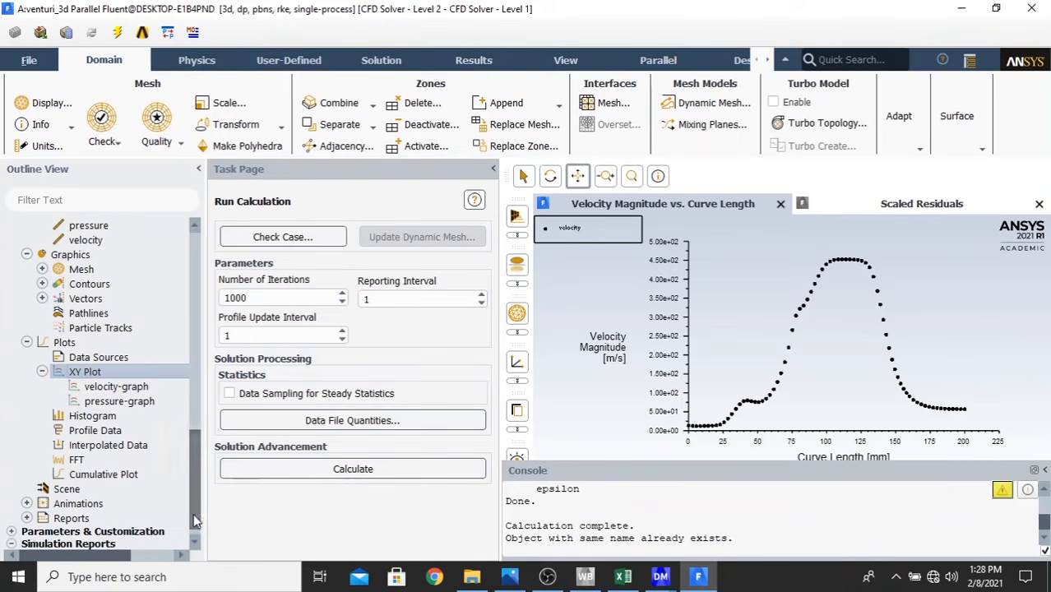
pyautogui.click(11, 545)
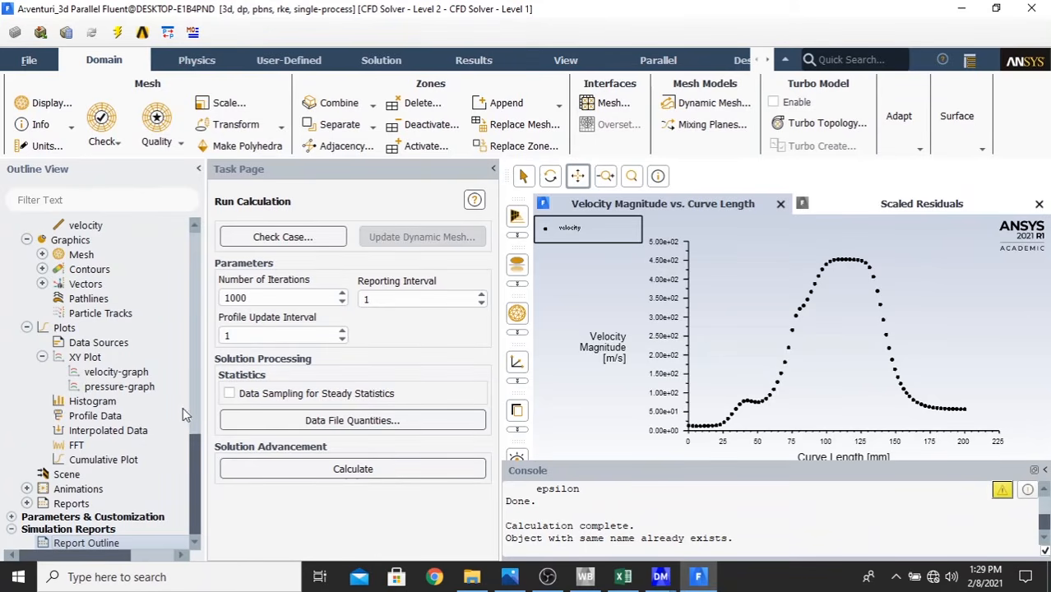
pyautogui.scroll(-3, 489, 381)
pyautogui.scroll(3, 489, 355)
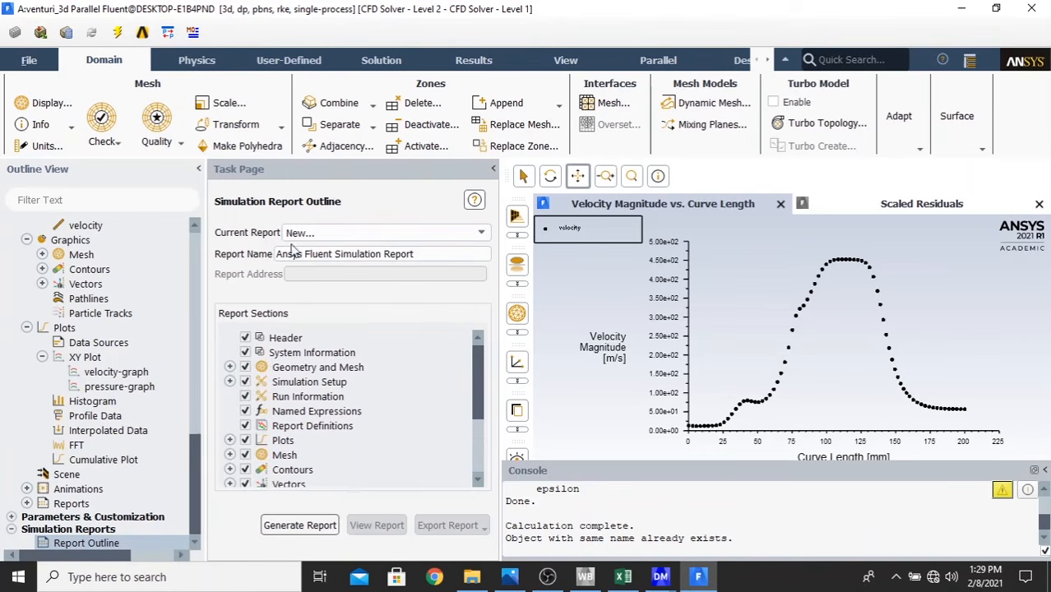
# - Examine the report sections, including the contents of Geometry and Mesh, Simulation Setup, Plots and Mesh
pyautogui.click(229, 367)
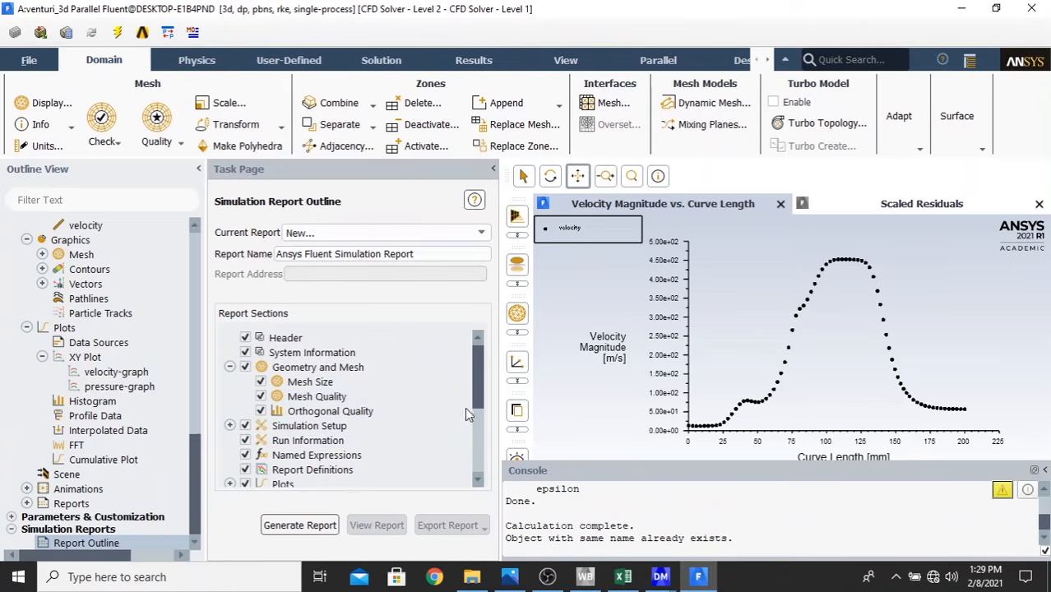
pyautogui.moveTo(482, 402); pyautogui.dragTo(483, 430)
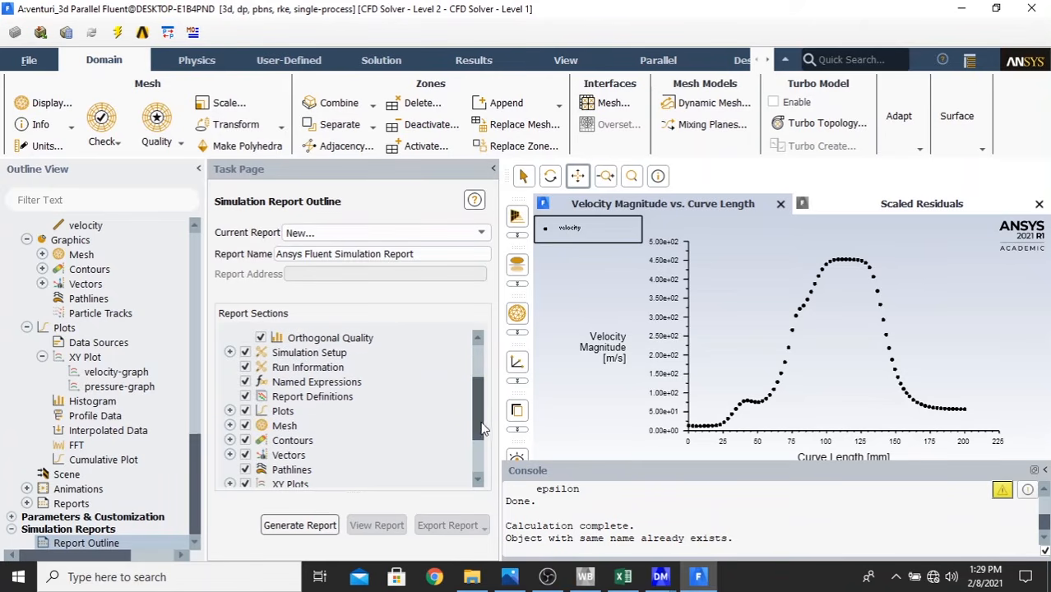
pyautogui.click(231, 352)
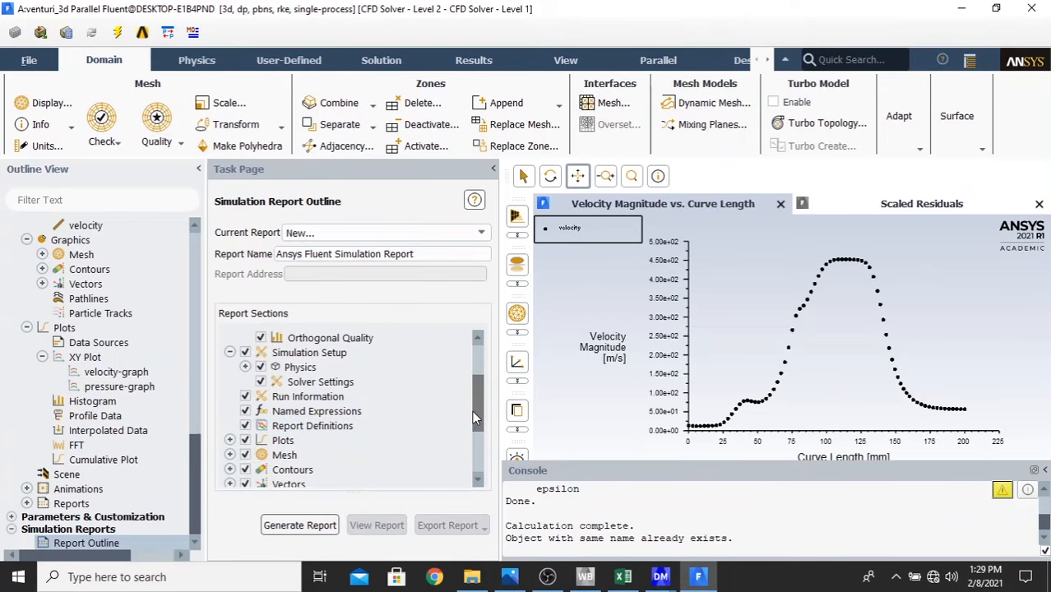
pyautogui.moveTo(476, 412); pyautogui.dragTo(477, 460)
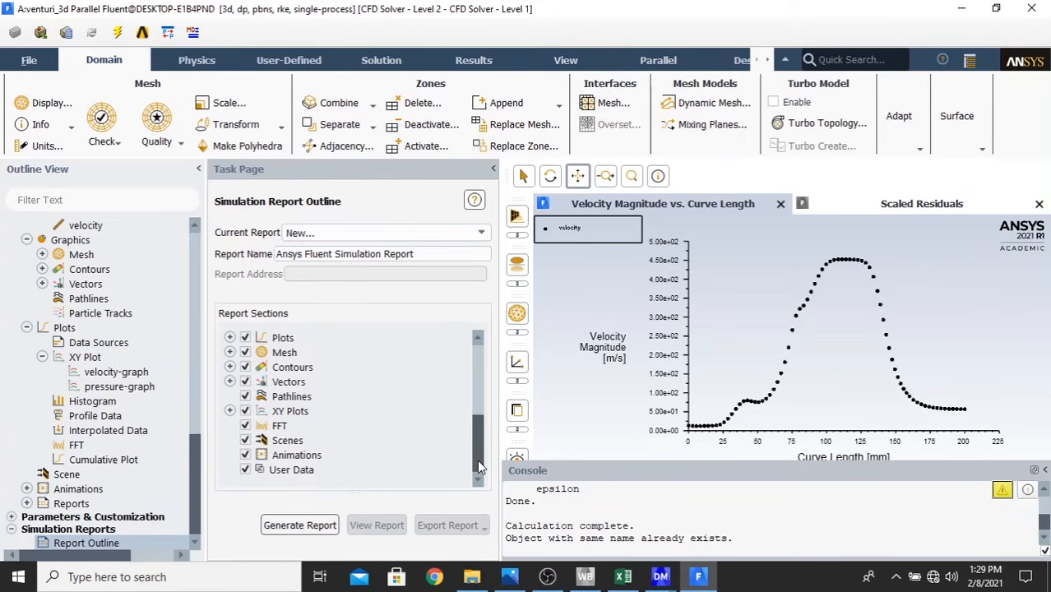
pyautogui.click(230, 338)
pyautogui.click(230, 338)
pyautogui.click(230, 353)
pyautogui.click(230, 353)
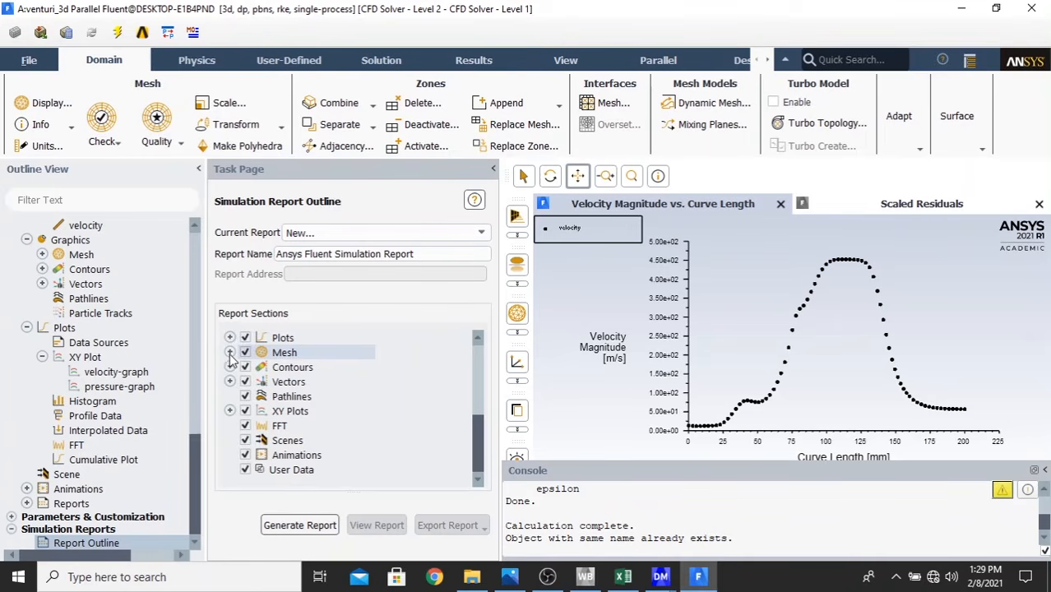
# - Exclude the Pathlines, FFT, Scenes and Animations sections from the simulation report
pyautogui.click(245, 396)
pyautogui.click(245, 426)
pyautogui.click(245, 440)
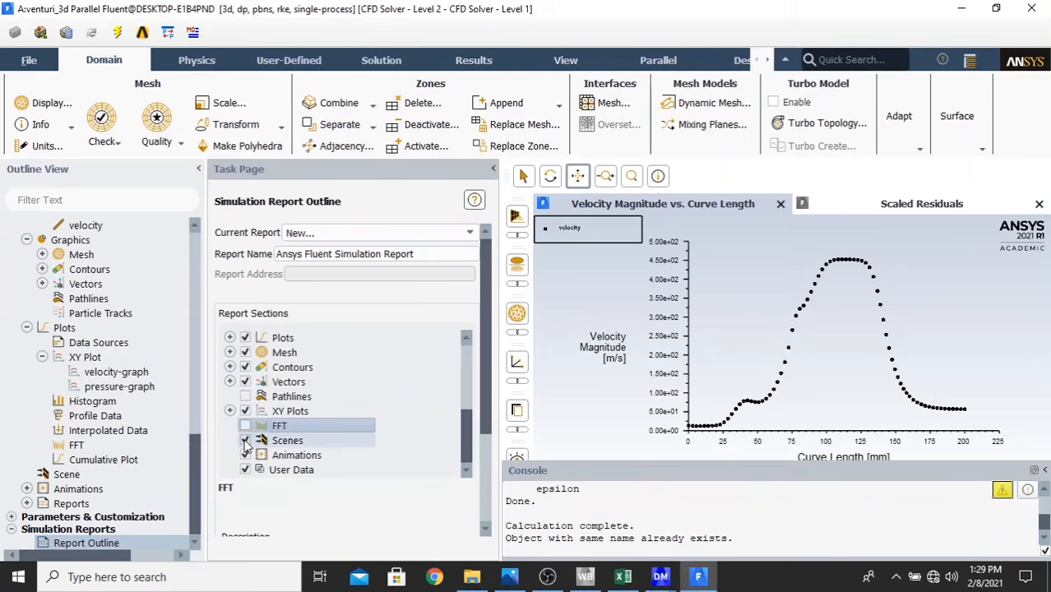
pyautogui.click(245, 455)
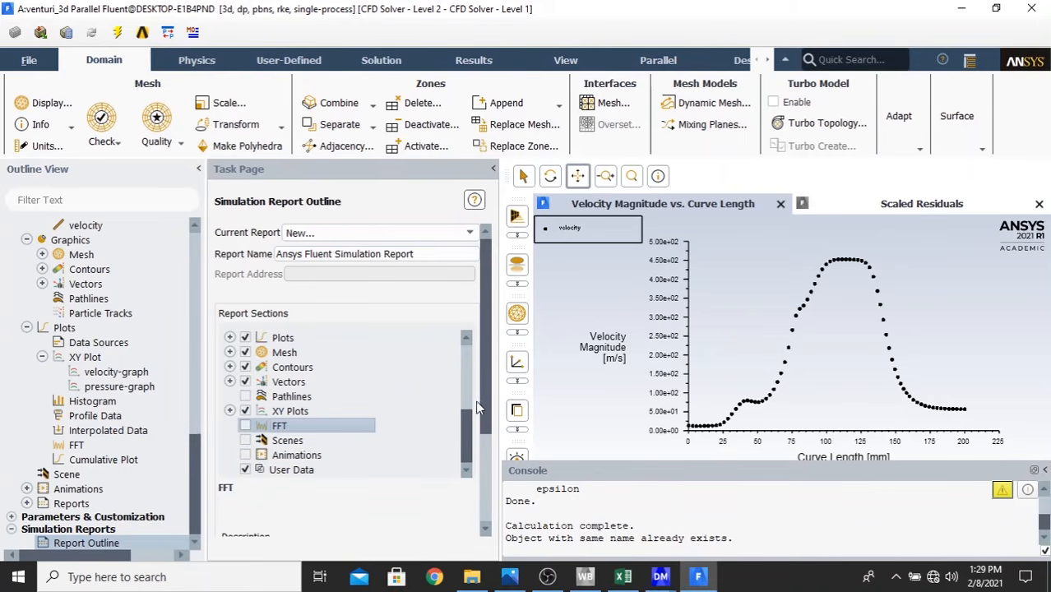
# - Expand the report's Contours and Mesh sections and preview mesh-1 in the isometric view
pyautogui.moveTo(480, 417); pyautogui.dragTo(487, 521)
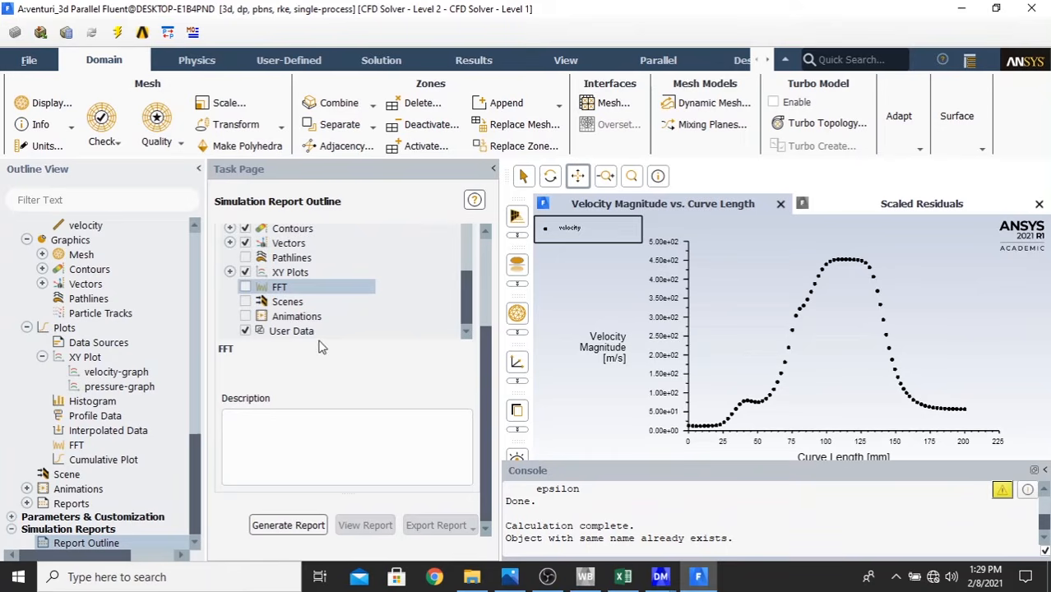
pyautogui.moveTo(484, 355); pyautogui.dragTo(472, 389)
pyautogui.moveTo(468, 311)
pyautogui.mouseDown()
pyautogui.moveTo(468, 283)
pyautogui.moveTo(467, 302)
pyautogui.mouseUp()
pyautogui.click(230, 257)
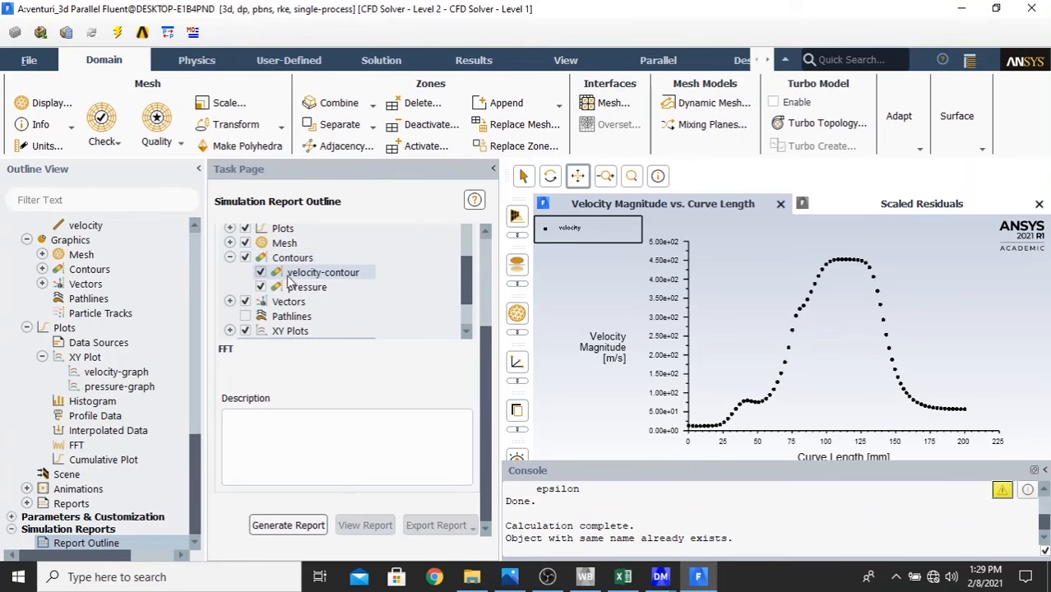
pyautogui.click(230, 244)
pyautogui.click(306, 259)
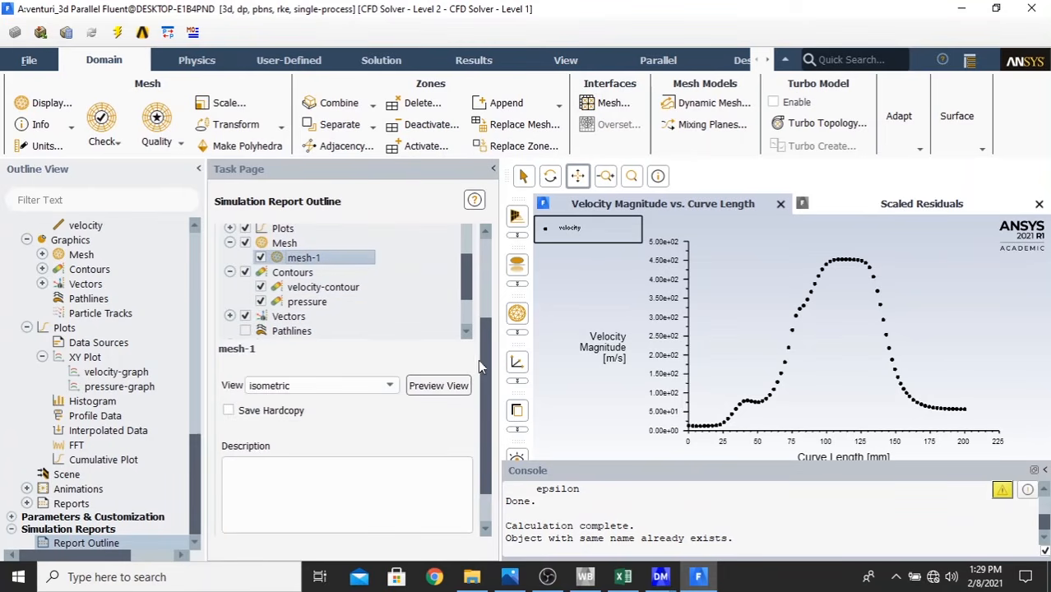
pyautogui.click(263, 388)
pyautogui.click(281, 390)
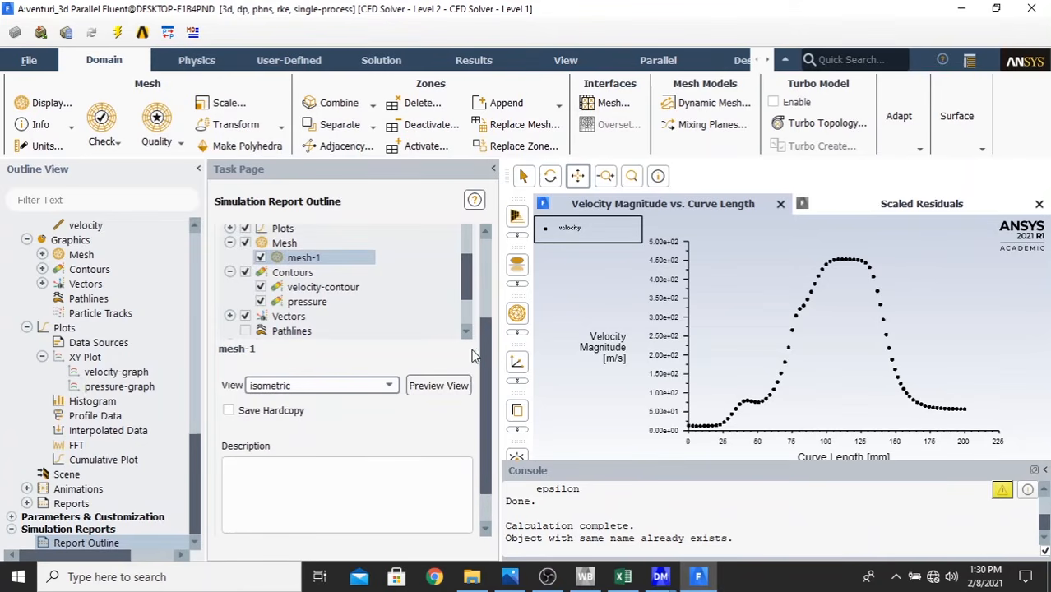
pyautogui.click(452, 387)
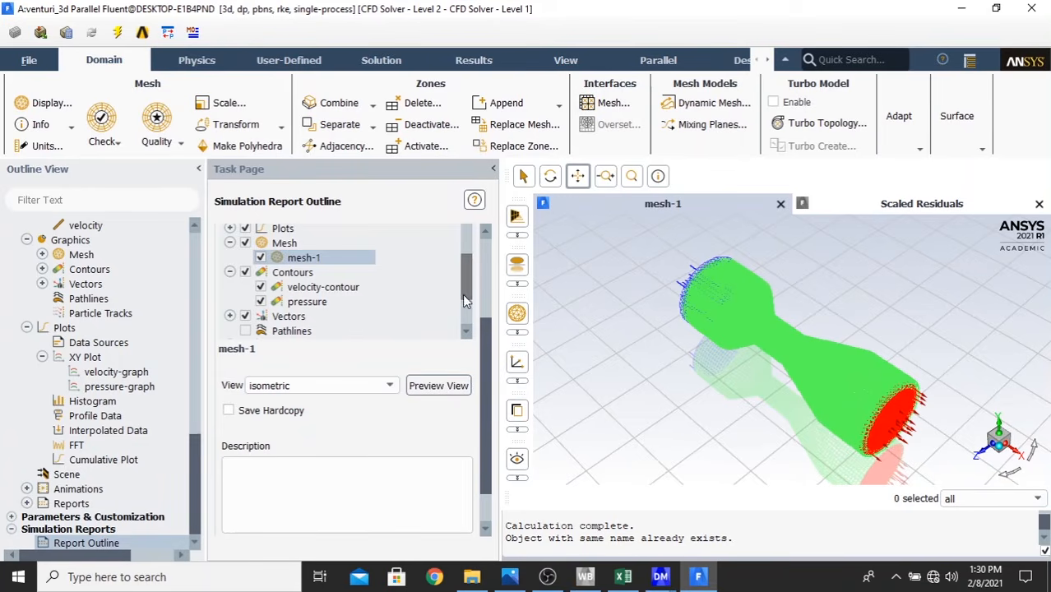
# - Set the report view of velocity-contour to front and preview it enlarged
pyautogui.scroll(1, 462, 304)
pyautogui.scroll(-2, 475, 309)
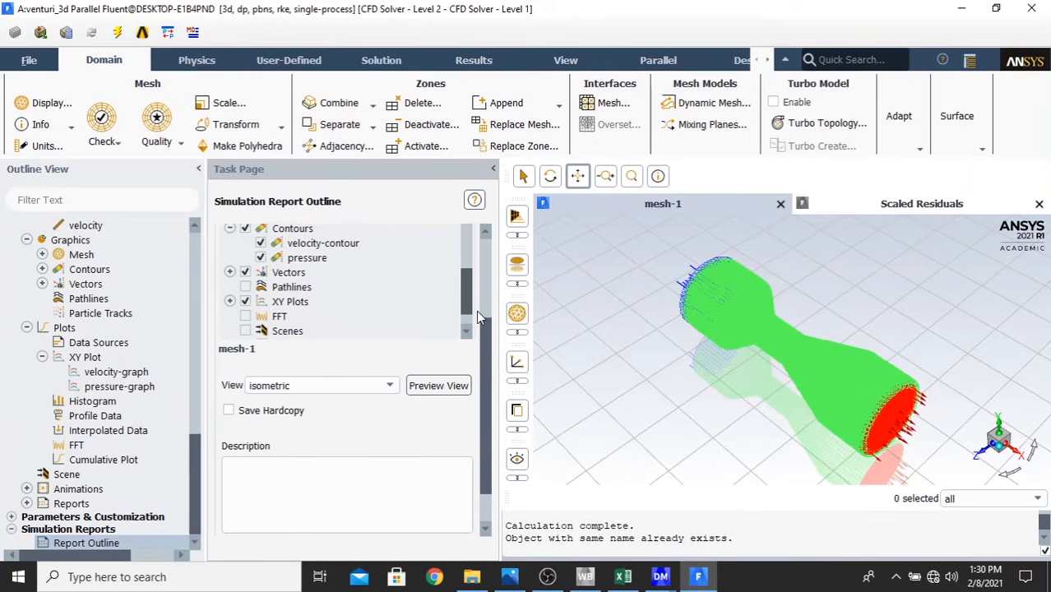
pyautogui.scroll(1, 477, 308)
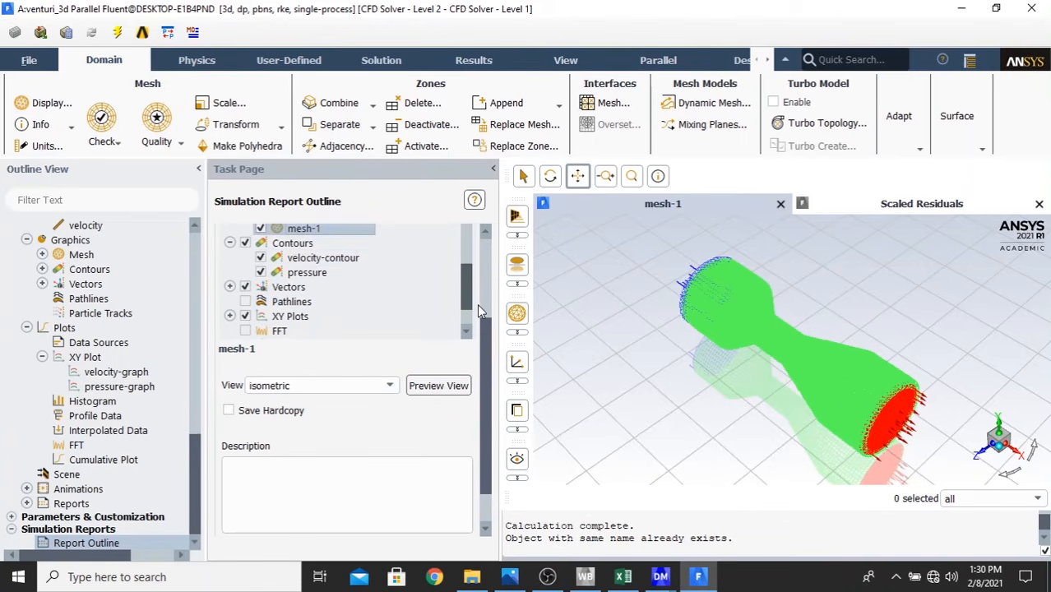
pyautogui.click(294, 261)
pyautogui.click(346, 384)
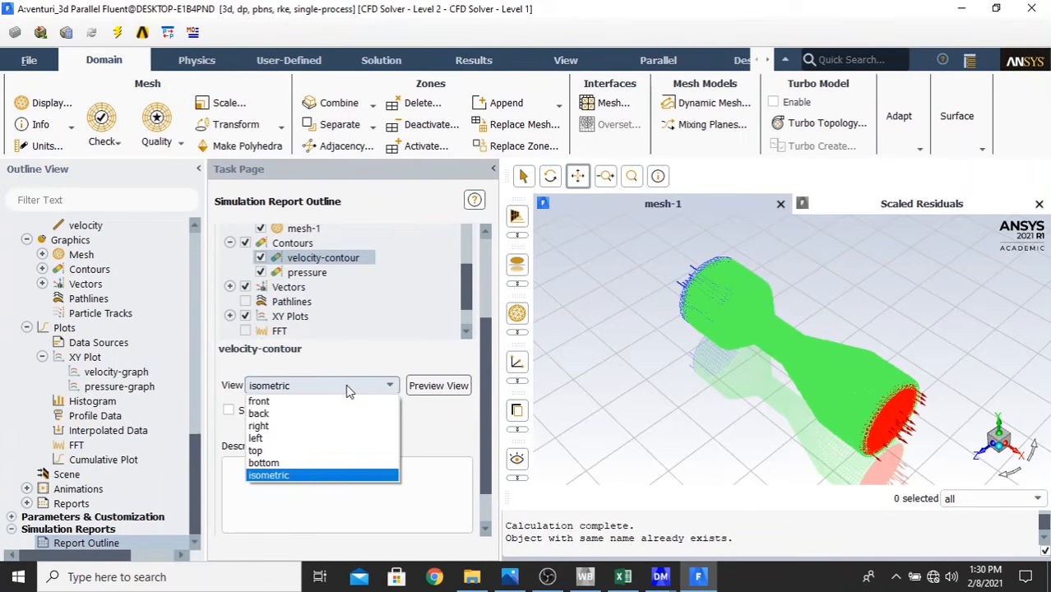
pyautogui.click(353, 402)
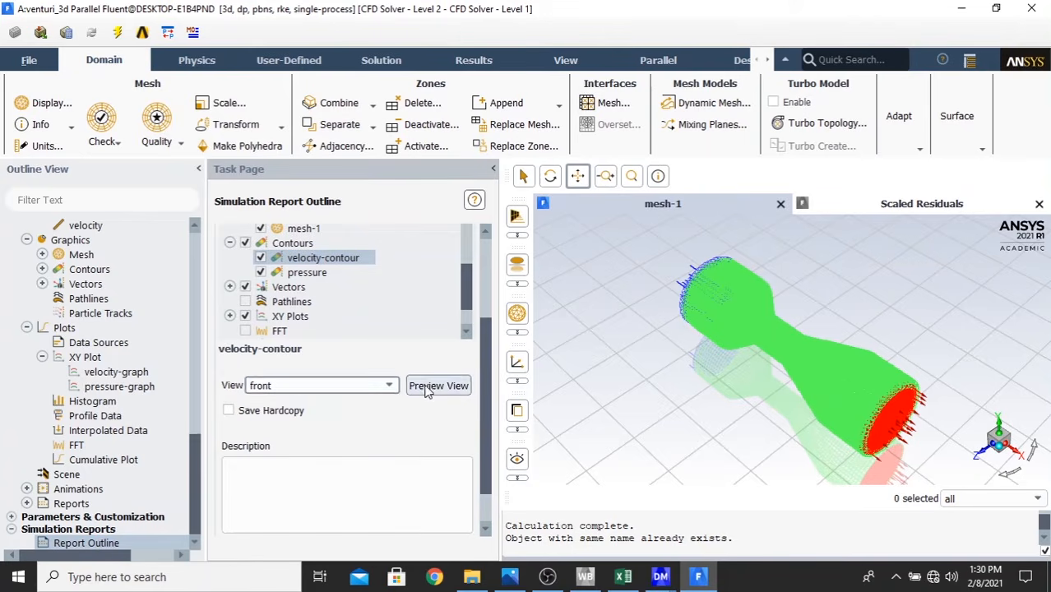
pyautogui.click(426, 388)
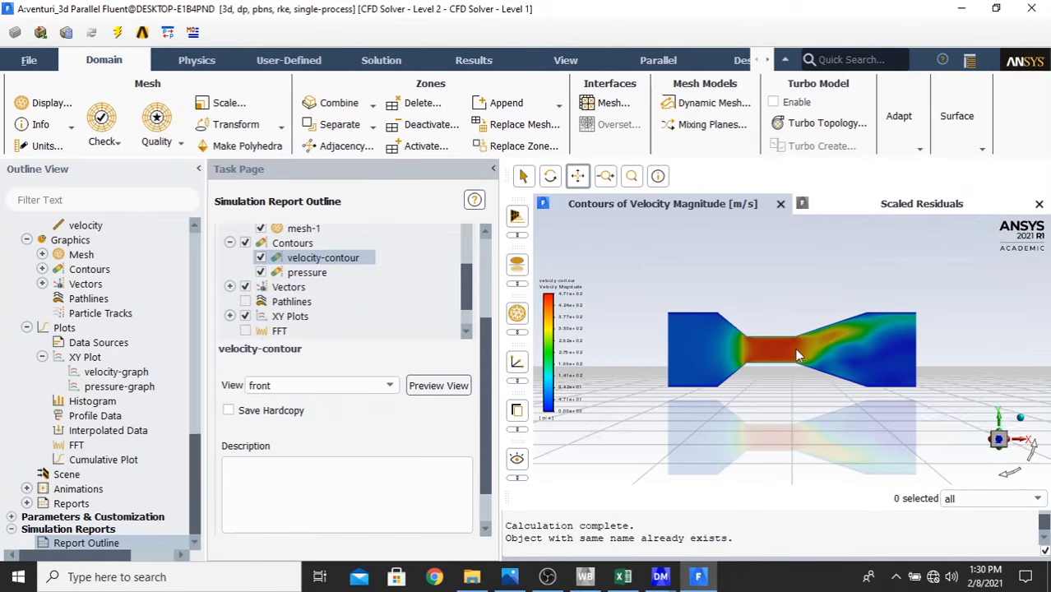
pyautogui.scroll(-2, 795, 354)
pyautogui.scroll(5, 796, 359)
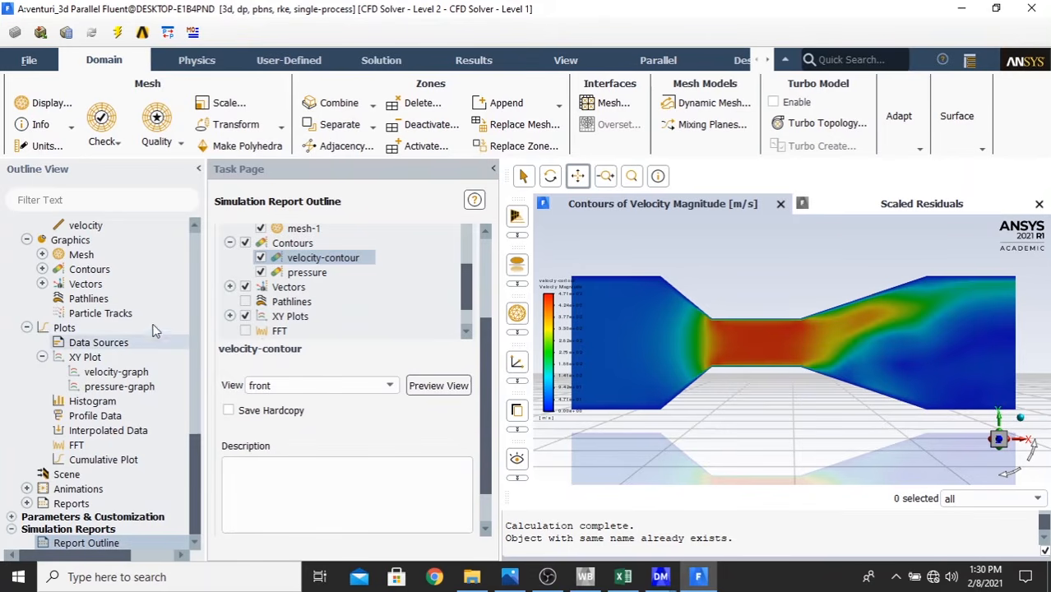
# - Set the report view of the pressure contour to front and preview it enlarged
pyautogui.click(315, 275)
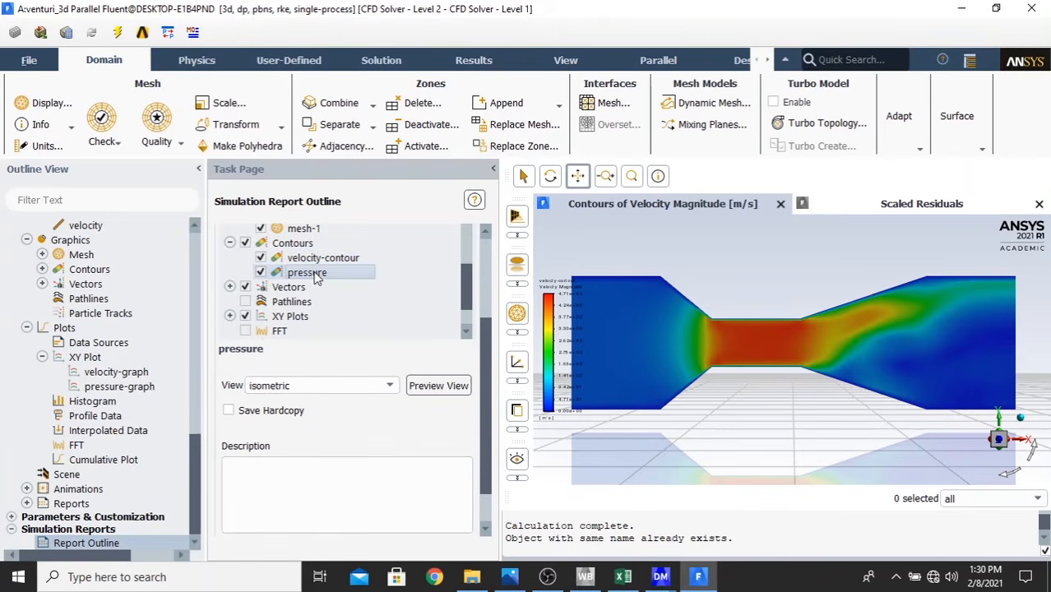
pyautogui.click(354, 386)
pyautogui.click(336, 402)
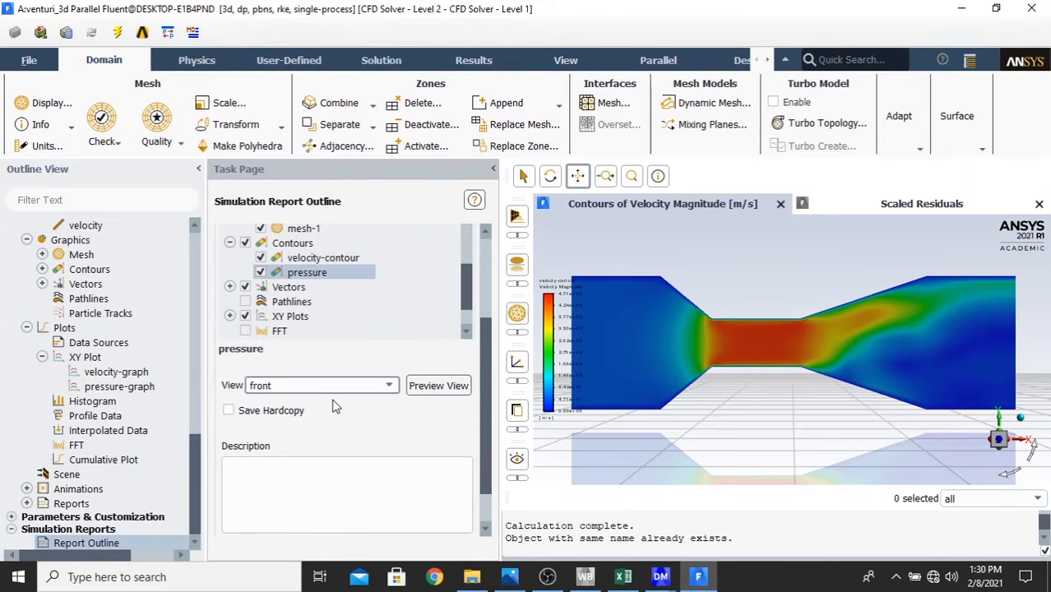
pyautogui.click(432, 388)
pyautogui.scroll(4, 819, 394)
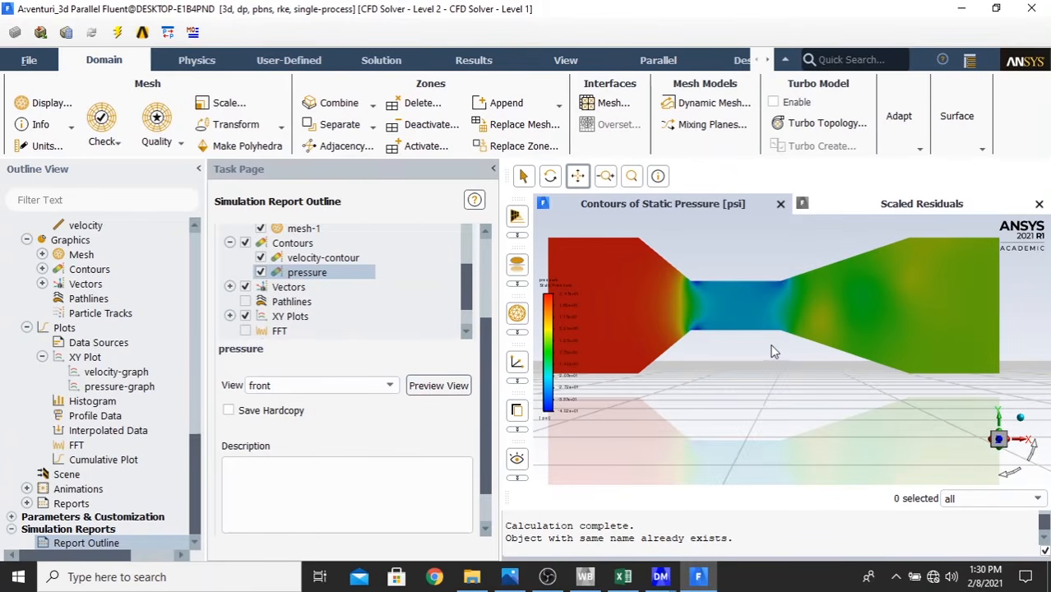
# - Expand the report's XY Plots section to check its graphs and generate the simulation report
pyautogui.scroll(-1, 776, 349)
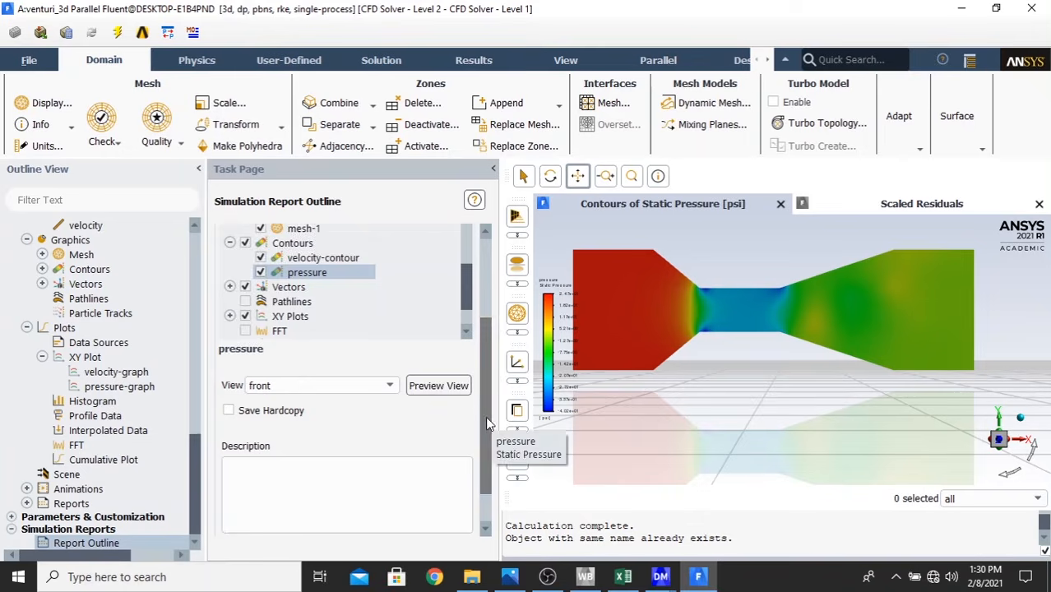
pyautogui.moveTo(486, 416); pyautogui.dragTo(497, 511)
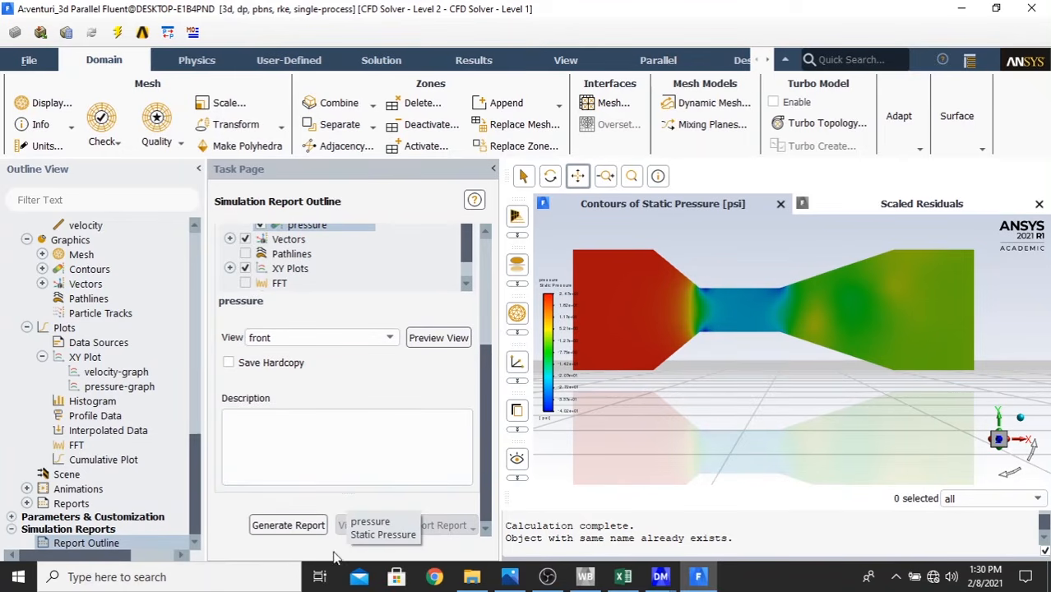
pyautogui.click(289, 268)
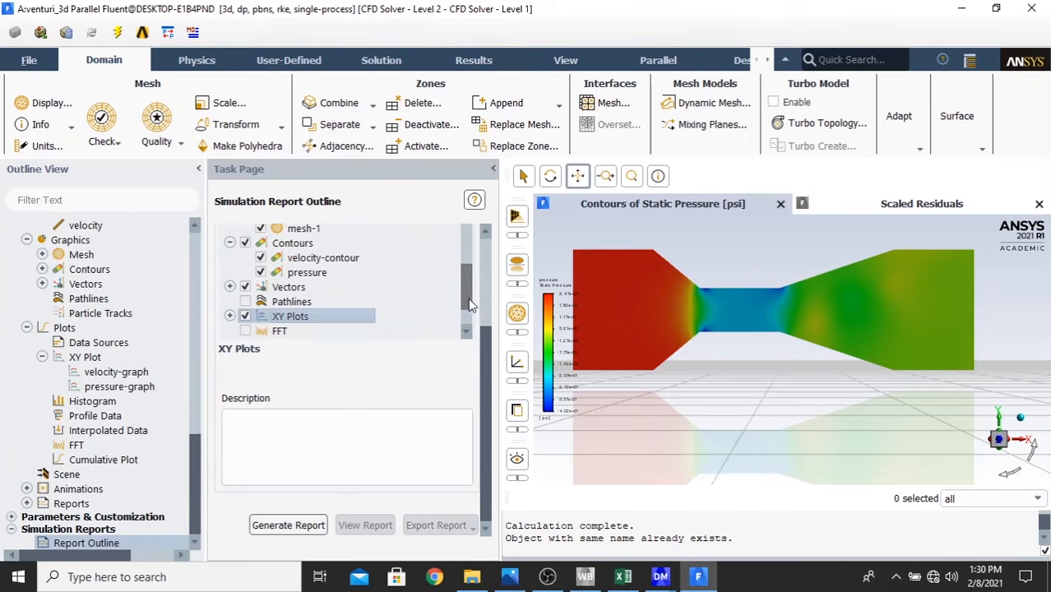
pyautogui.scroll(-1, 404, 329)
pyautogui.click(230, 272)
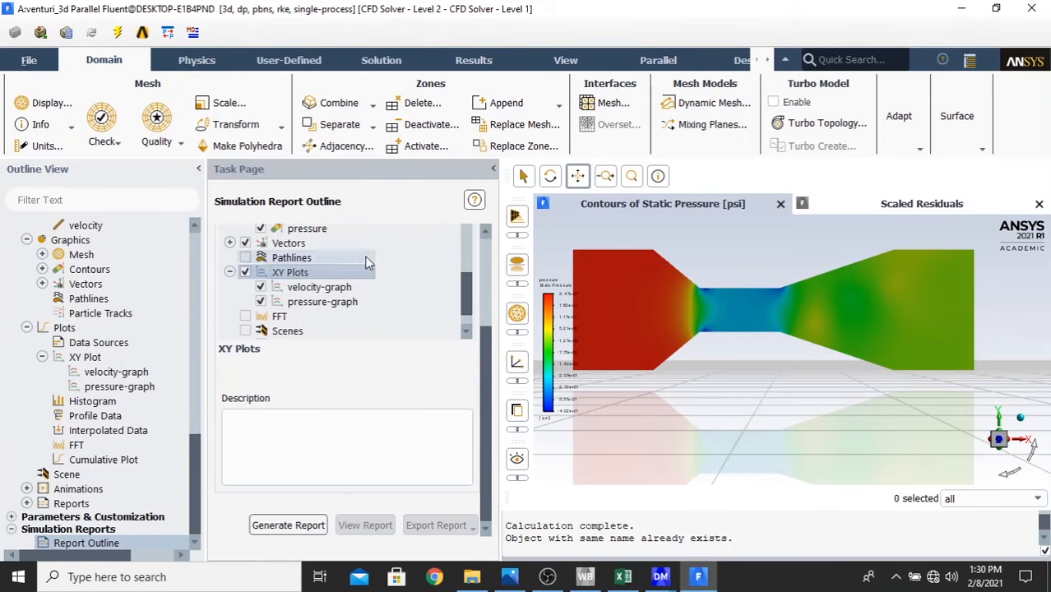
pyautogui.scroll(-1, 461, 309)
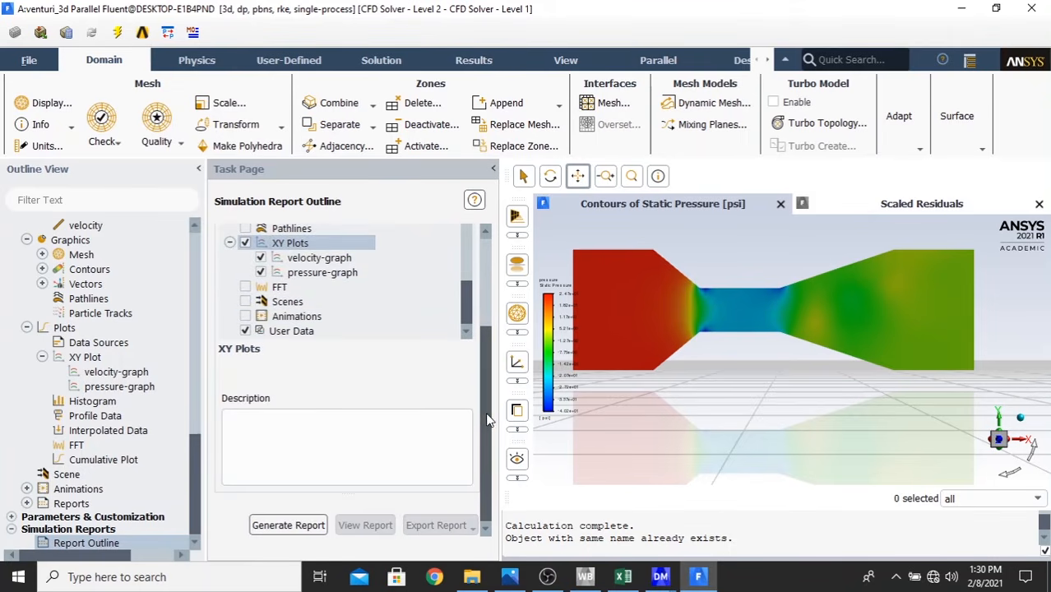
pyautogui.click(287, 527)
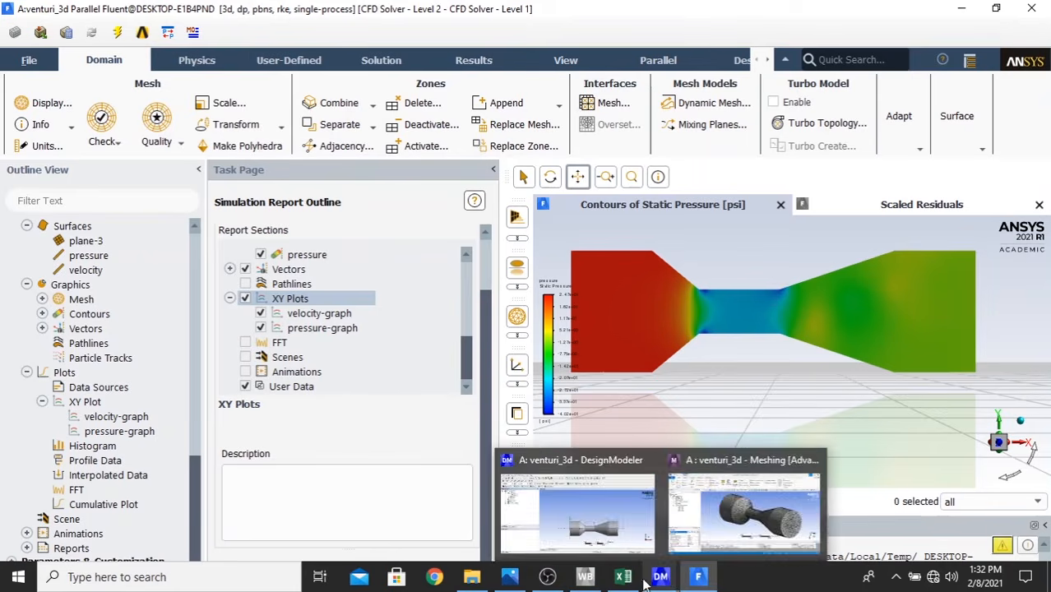
# - Expand the report's Vectors section, set the view of velocity-vector to front and preview it
pyautogui.moveTo(622, 582)
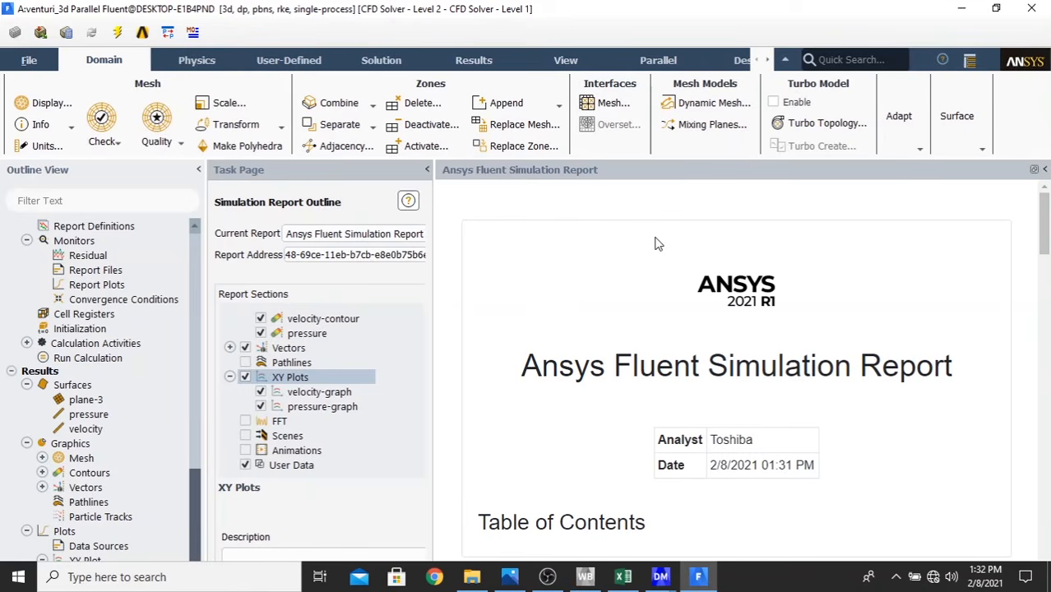
pyautogui.click(229, 348)
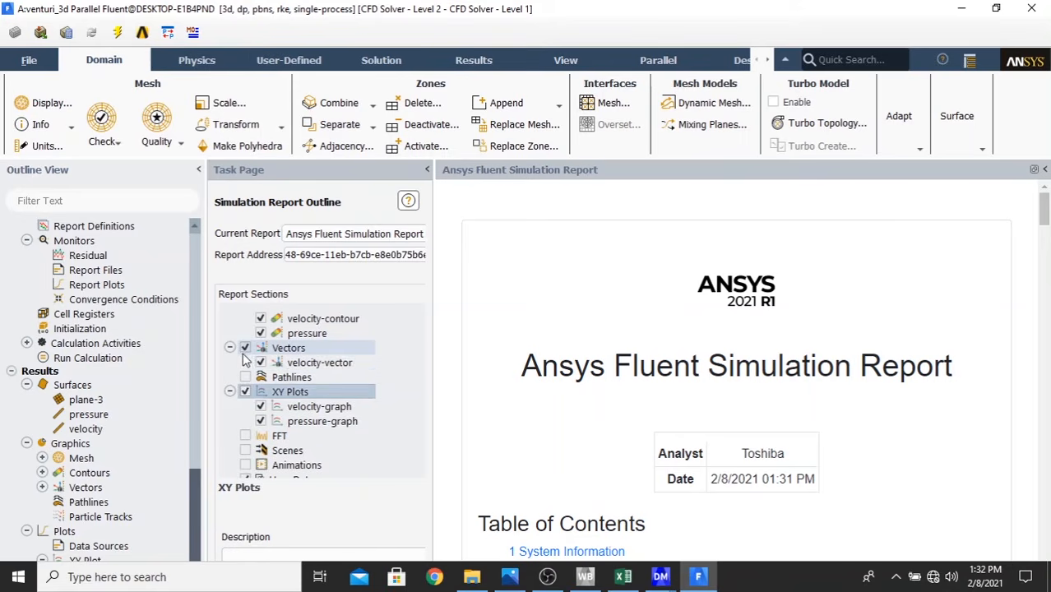
pyautogui.click(320, 363)
pyautogui.click(1000, 9)
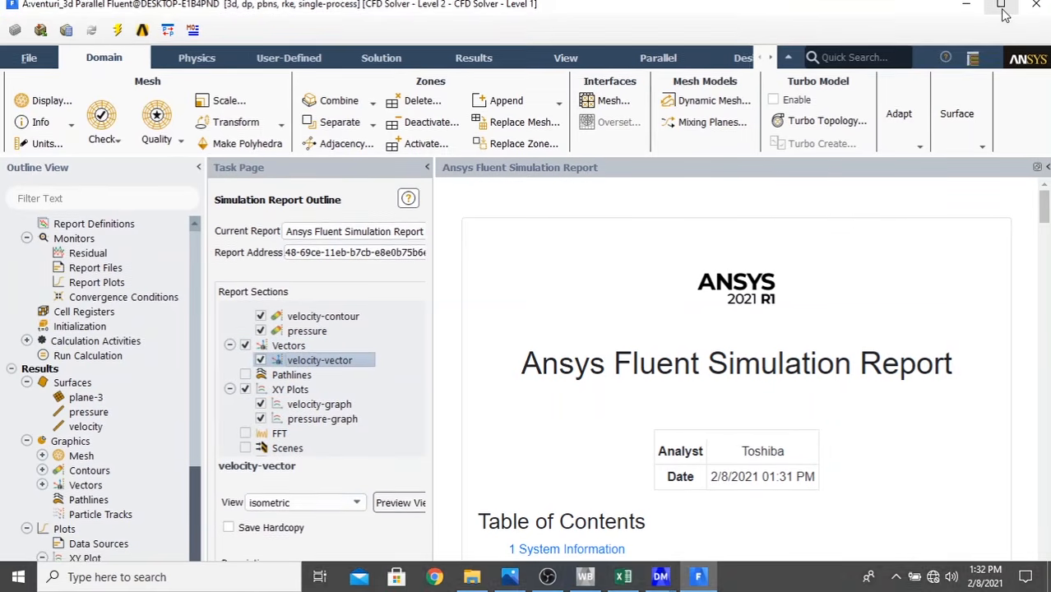
pyautogui.click(1000, 9)
pyautogui.click(312, 506)
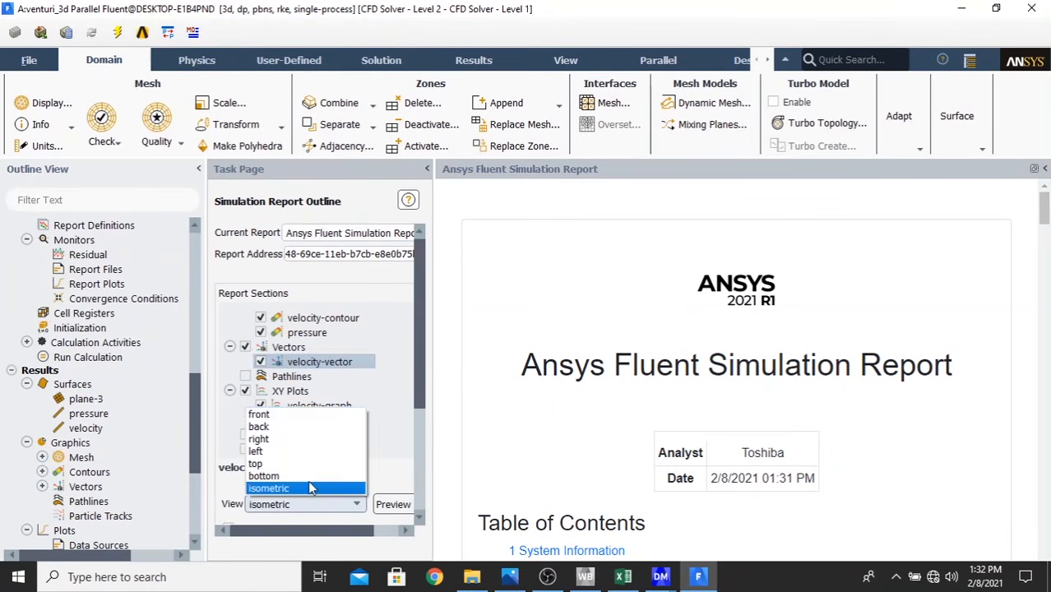
pyautogui.click(263, 412)
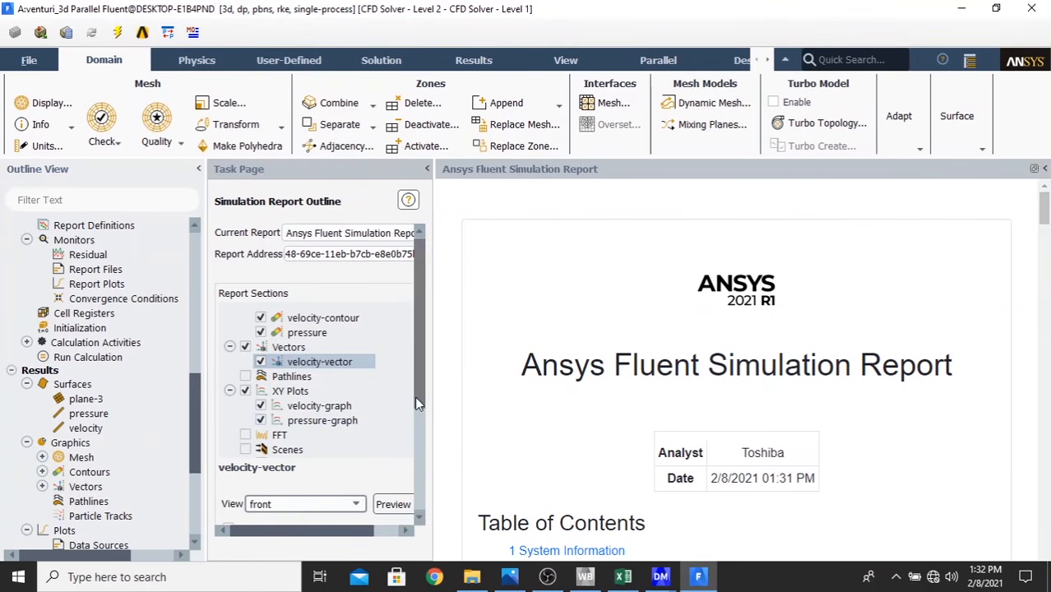
pyautogui.scroll(-2, 415, 396)
pyautogui.click(393, 454)
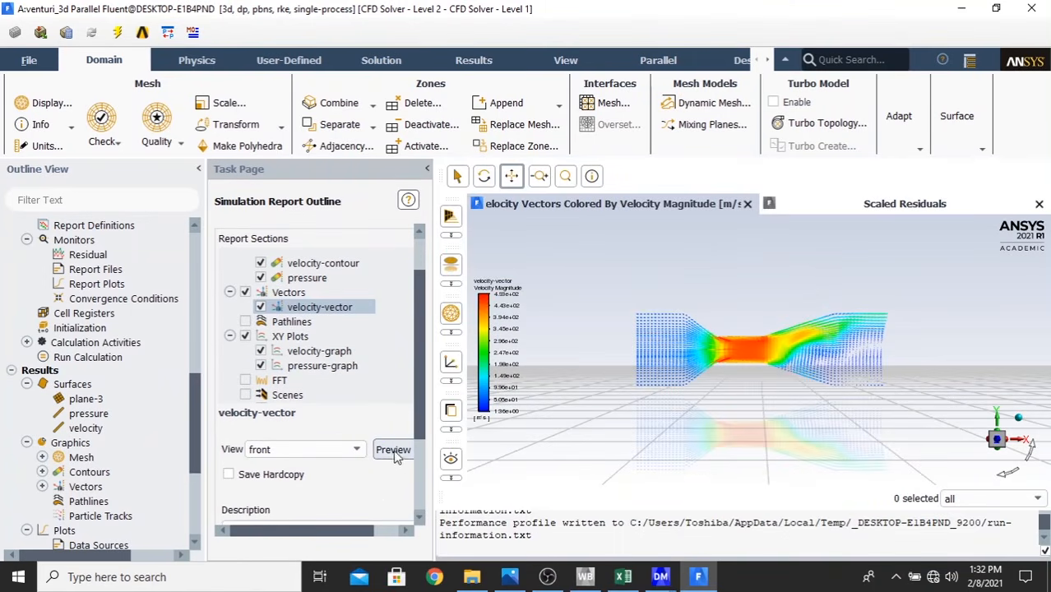
# - Regenerate the simulation report with the updated velocity-vector view and redraw the window at full size
pyautogui.scroll(-4, 423, 457)
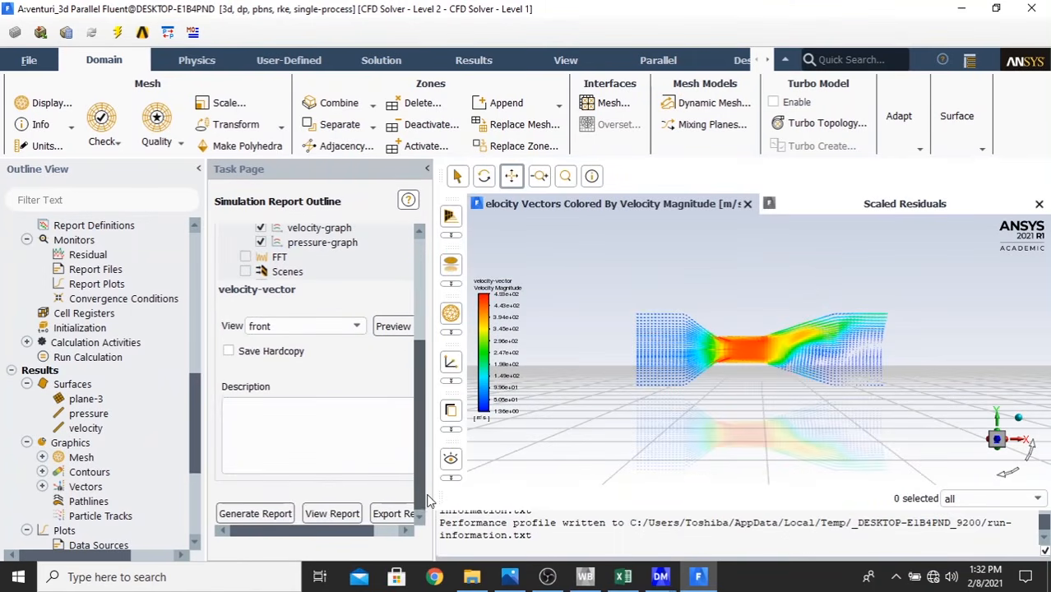
pyautogui.scroll(6, 268, 516)
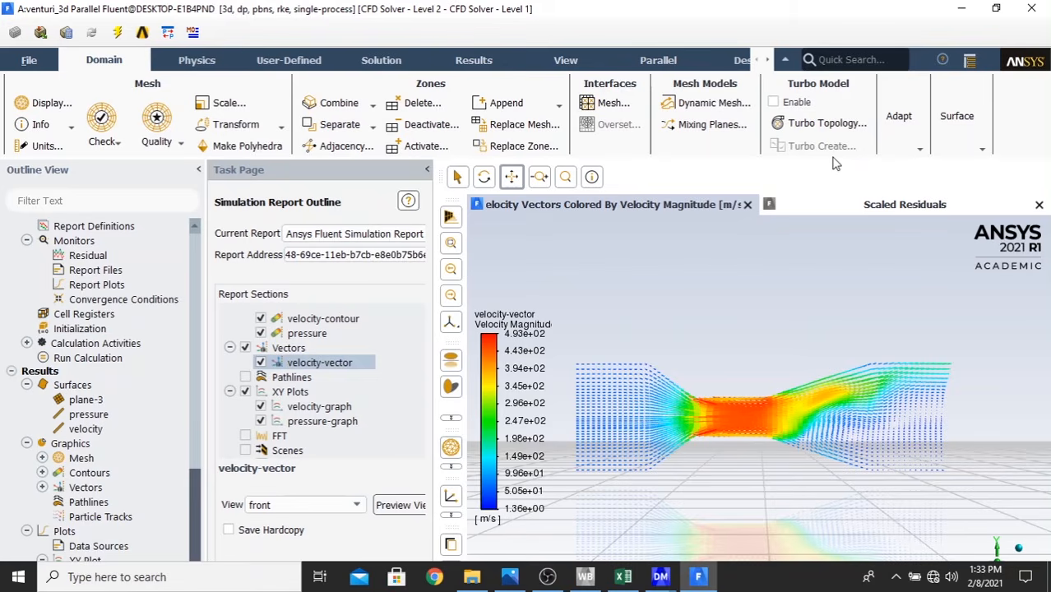
pyautogui.click(407, 504)
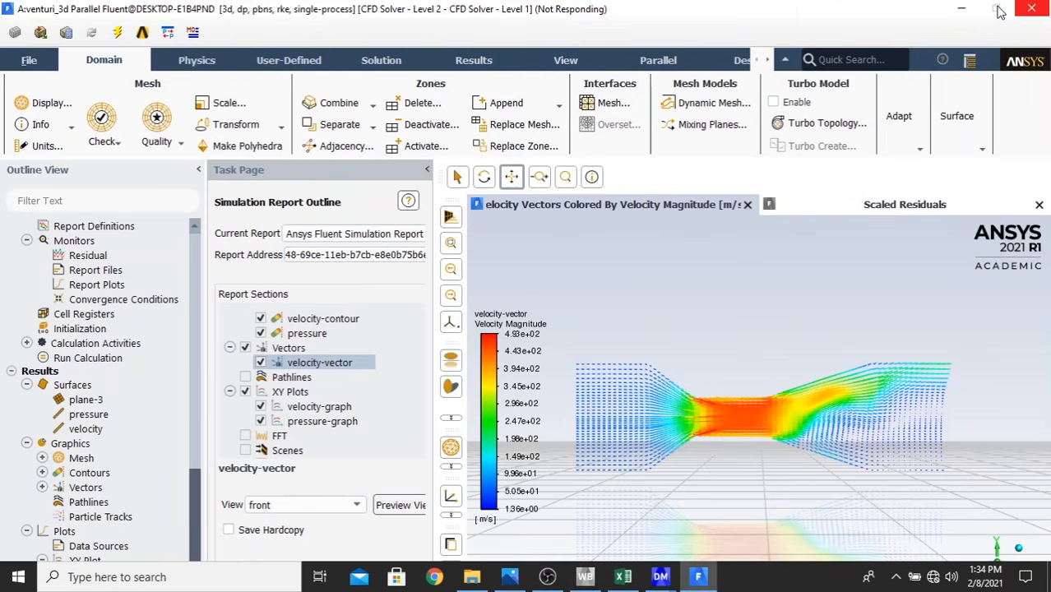
pyautogui.click(1001, 11)
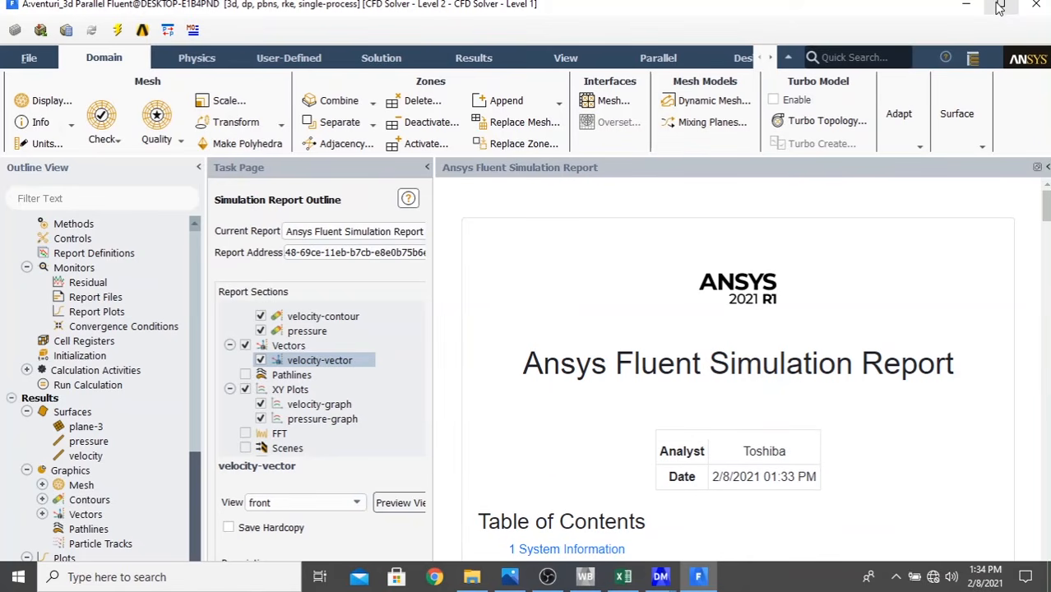
pyautogui.click(1000, 7)
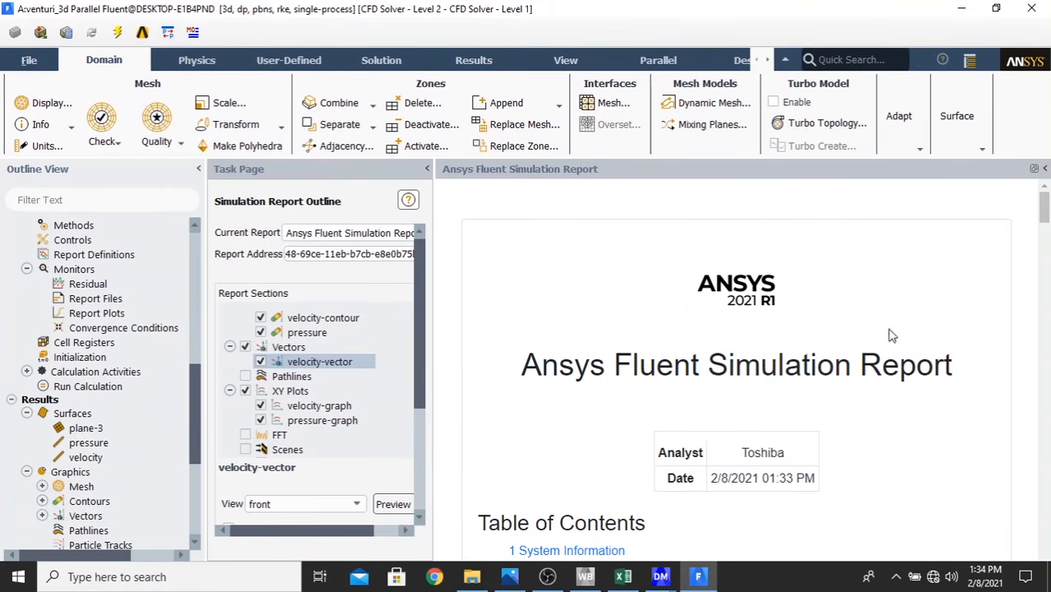
# - Review the generated report's title page, table of contents and System Information section
pyautogui.scroll(-2, 828, 285)
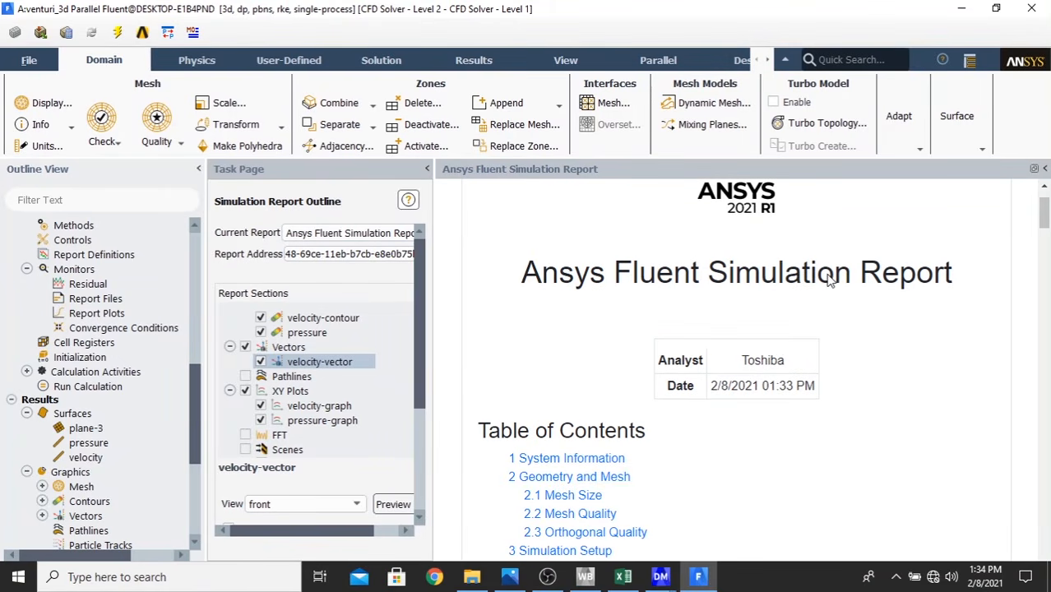
pyautogui.scroll(-1, 828, 282)
pyautogui.scroll(3, 823, 279)
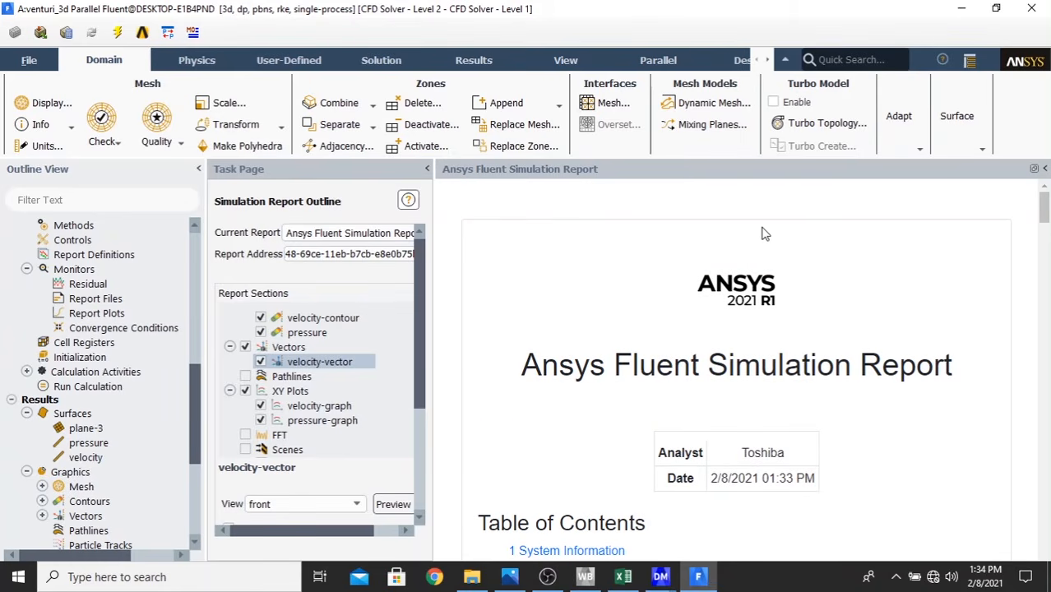
pyautogui.scroll(-1, 765, 237)
pyautogui.scroll(-3, 763, 241)
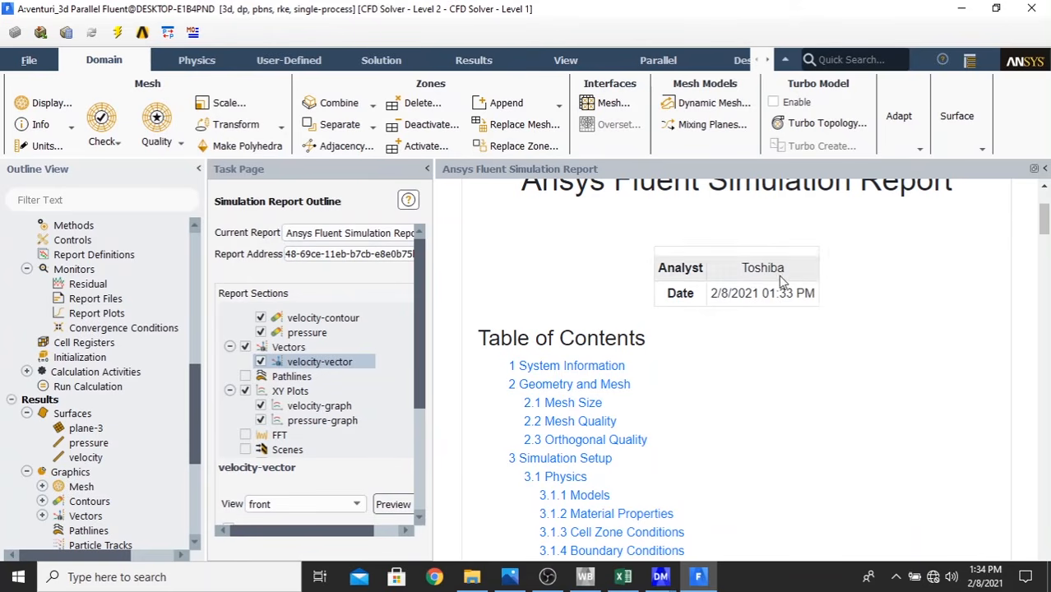
pyautogui.scroll(-1, 738, 286)
pyautogui.scroll(-1, 712, 288)
pyautogui.scroll(-5, 712, 292)
pyautogui.scroll(5, 712, 294)
pyautogui.scroll(4, 712, 295)
pyautogui.scroll(-12, 713, 294)
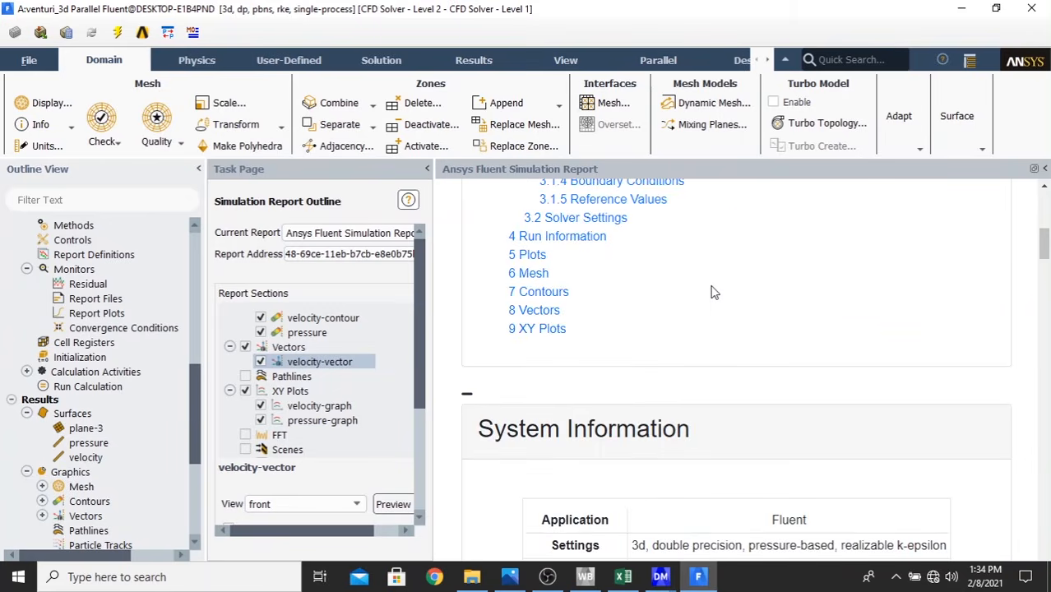
pyautogui.scroll(-1, 713, 293)
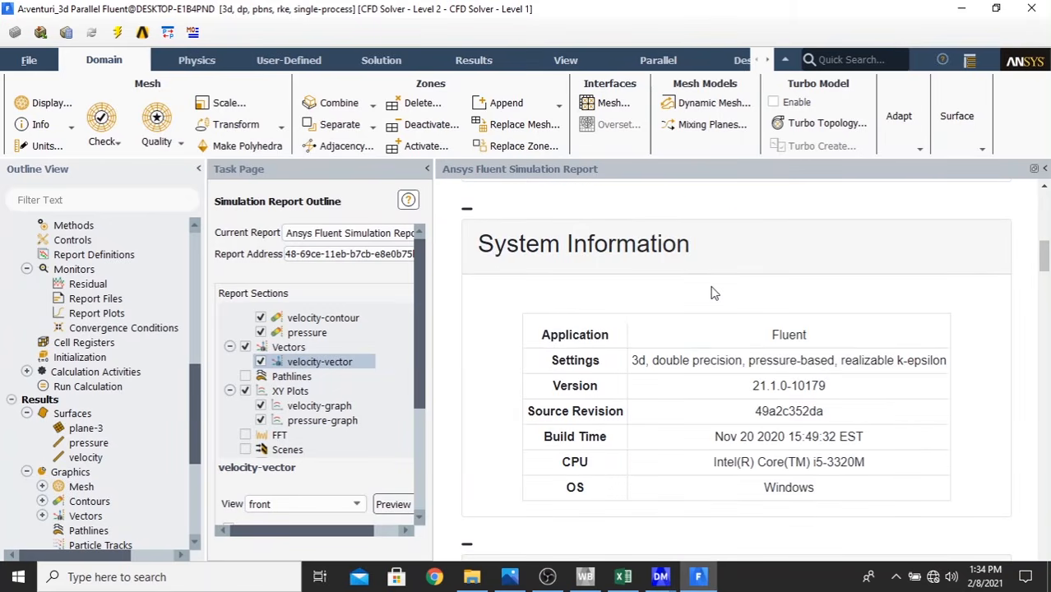
# - Examine the mesh size, mesh quality and orthogonal quality in the report's Geometry and Mesh section
pyautogui.scroll(-5, 713, 292)
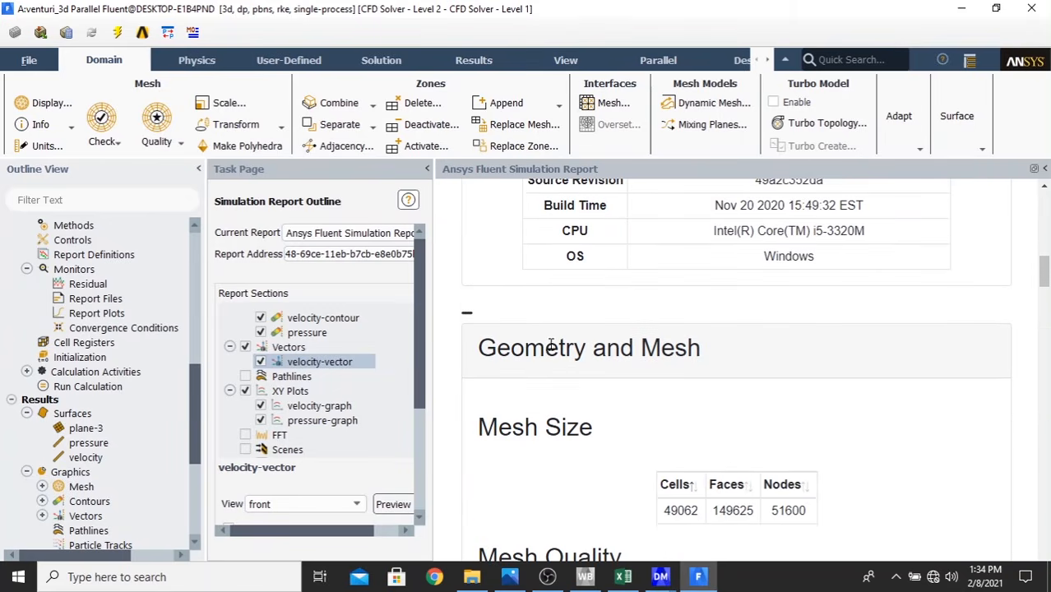
pyautogui.scroll(-3, 559, 346)
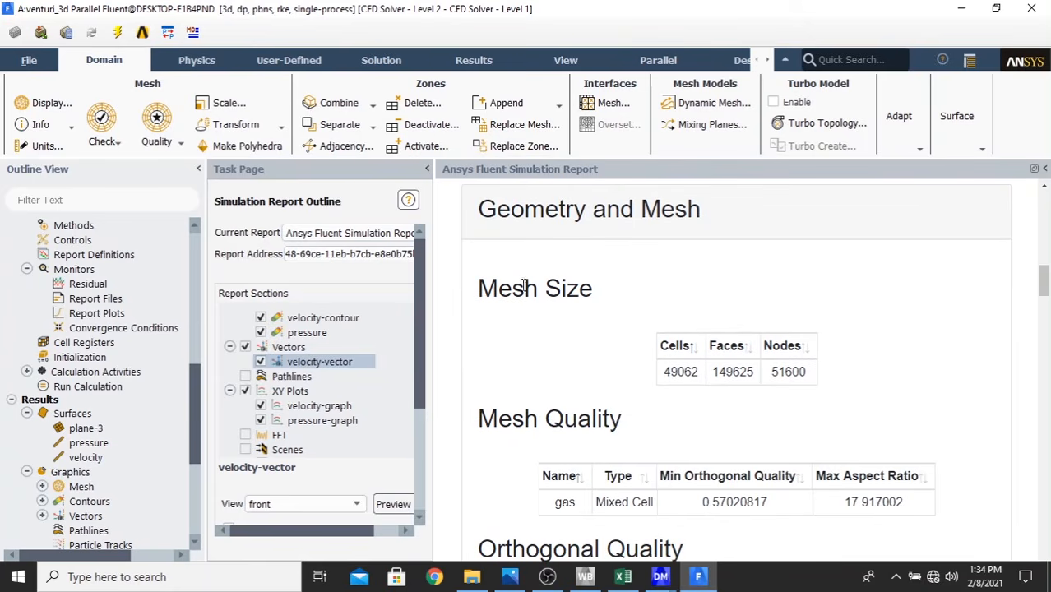
pyautogui.scroll(-1, 640, 380)
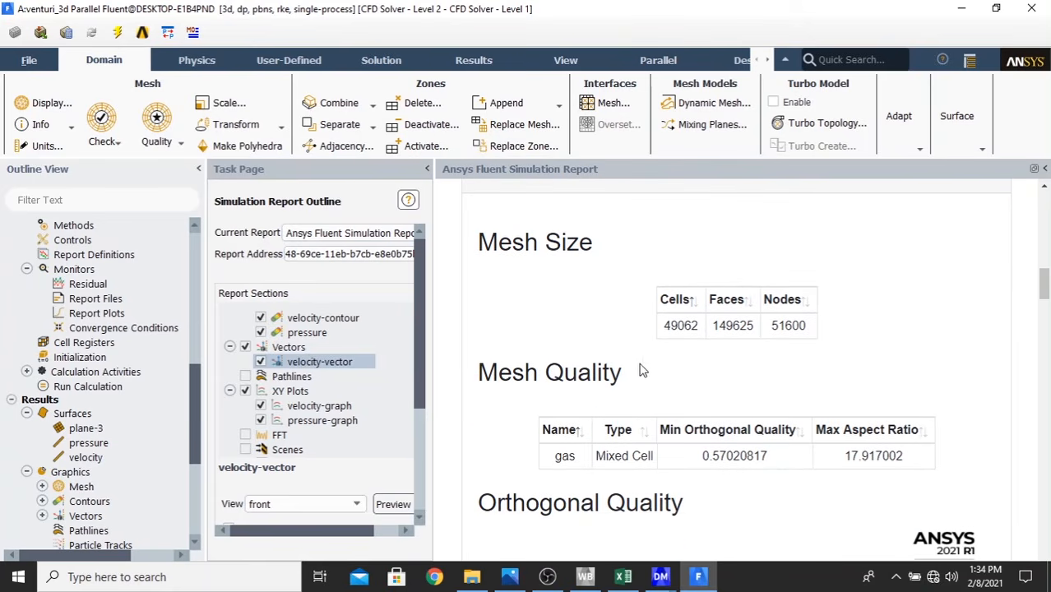
pyautogui.scroll(-1, 707, 325)
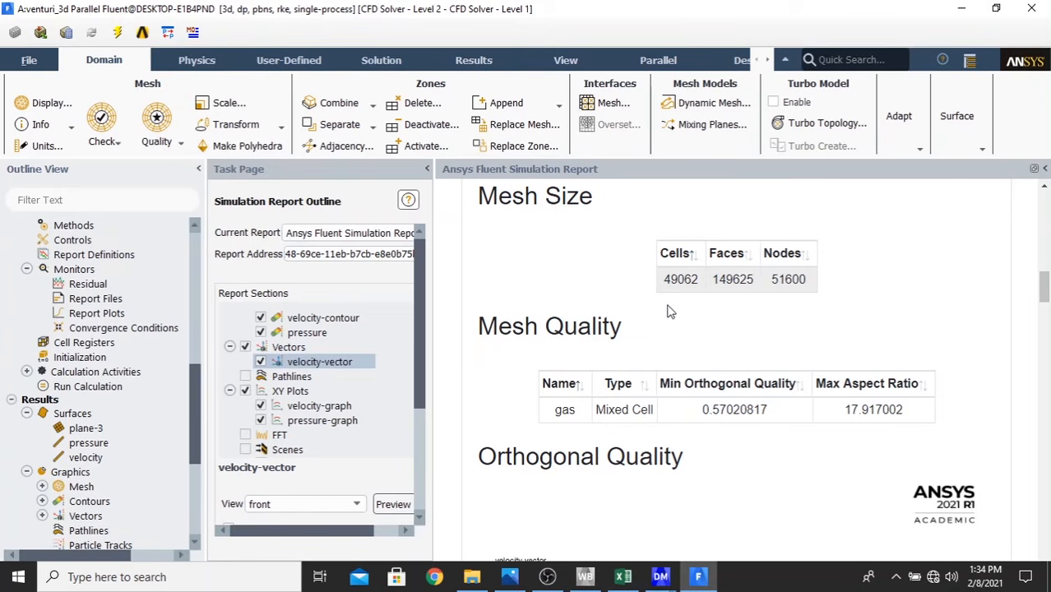
pyautogui.scroll(-1, 604, 360)
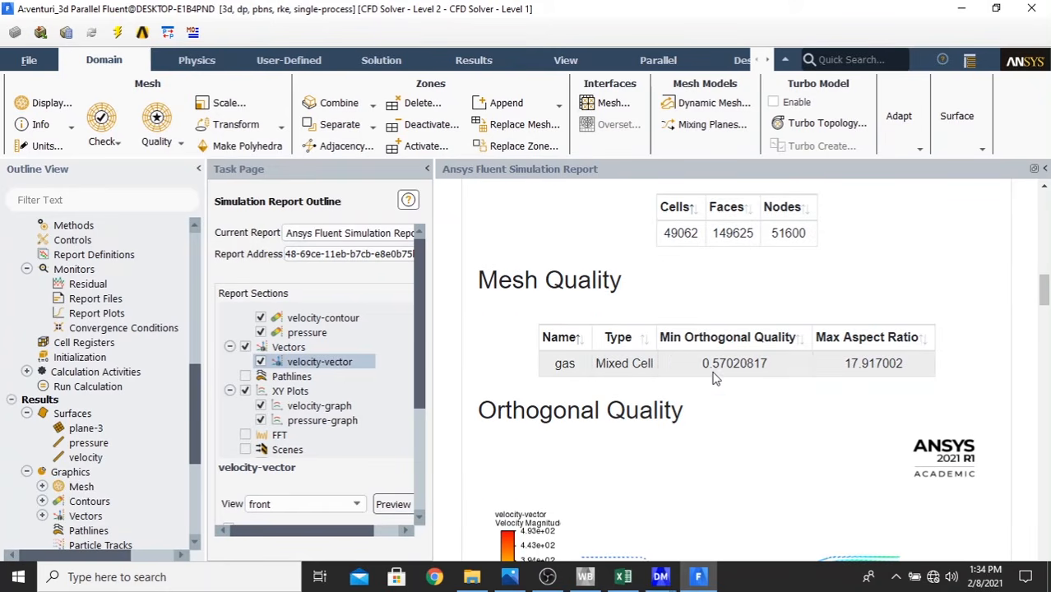
pyautogui.scroll(-4, 714, 372)
pyautogui.scroll(2, 703, 352)
pyautogui.scroll(-7, 703, 352)
pyautogui.scroll(3, 698, 355)
pyautogui.scroll(3, 697, 348)
# - Examine the Models table under Physics in the report's Simulation Setup section
pyautogui.scroll(-20, 699, 353)
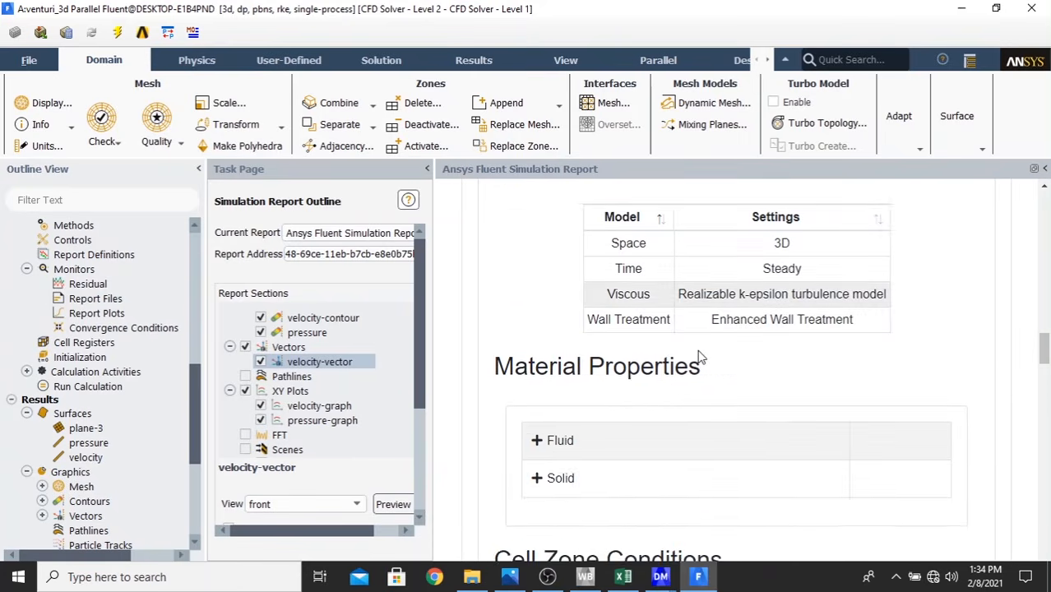
pyautogui.scroll(-5, 700, 358)
pyautogui.scroll(16, 699, 358)
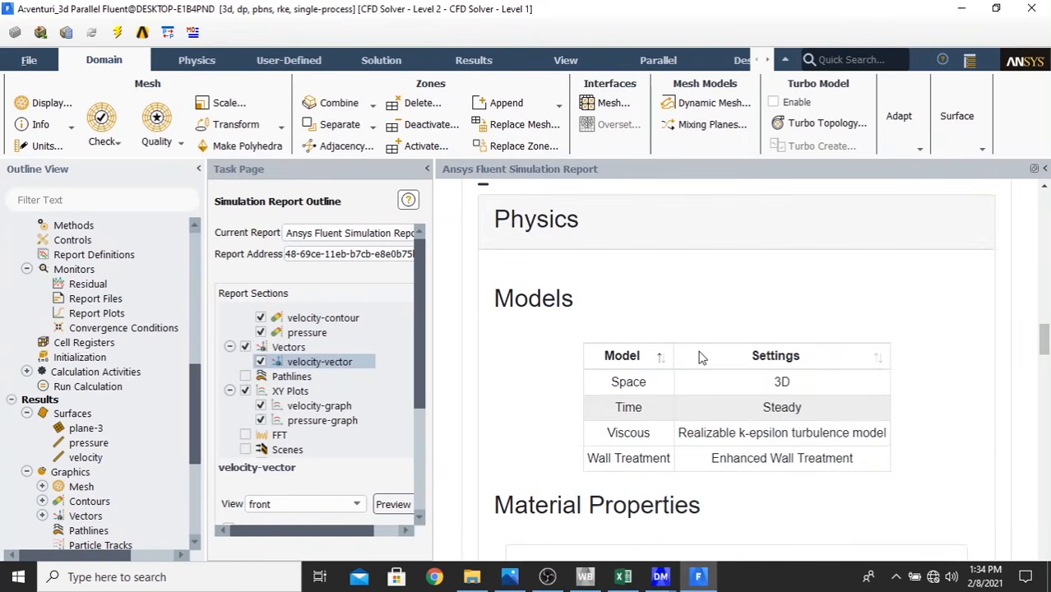
pyautogui.scroll(4, 701, 357)
pyautogui.scroll(-6, 700, 355)
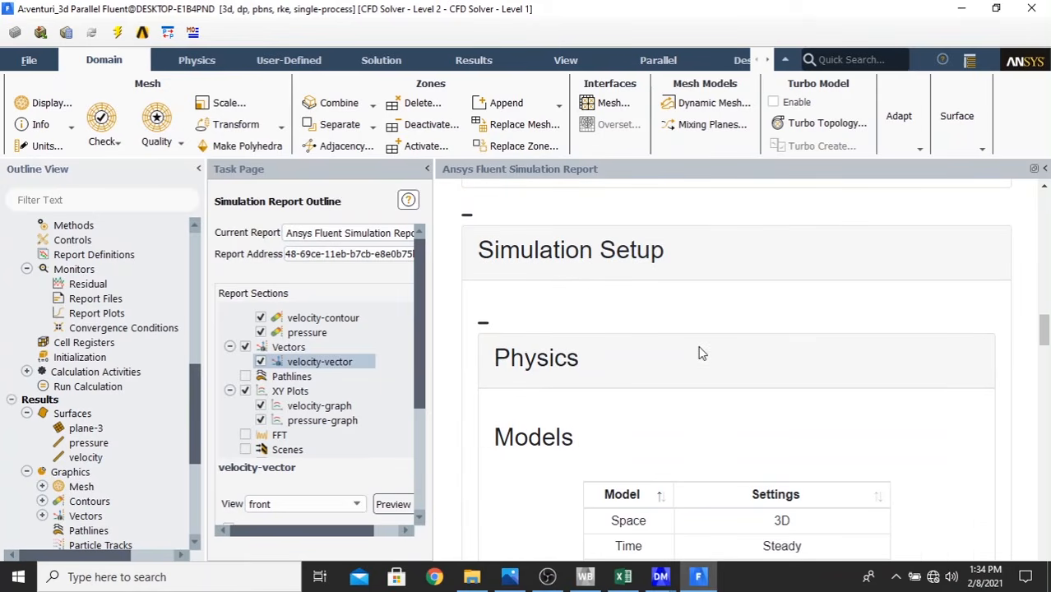
pyautogui.scroll(-4, 701, 352)
pyautogui.scroll(3, 699, 329)
pyautogui.scroll(-4, 700, 352)
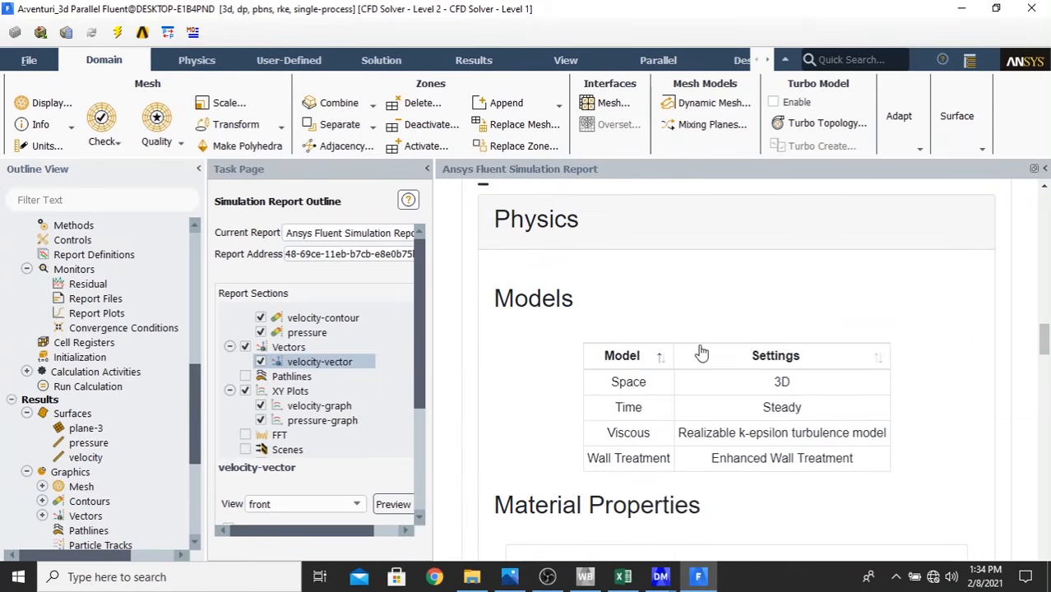
# - Expand the Fluid, benzene-vapor and Solid entries under the report's Material Properties to inspect them
pyautogui.scroll(-2, 700, 352)
pyautogui.scroll(-1, 700, 352)
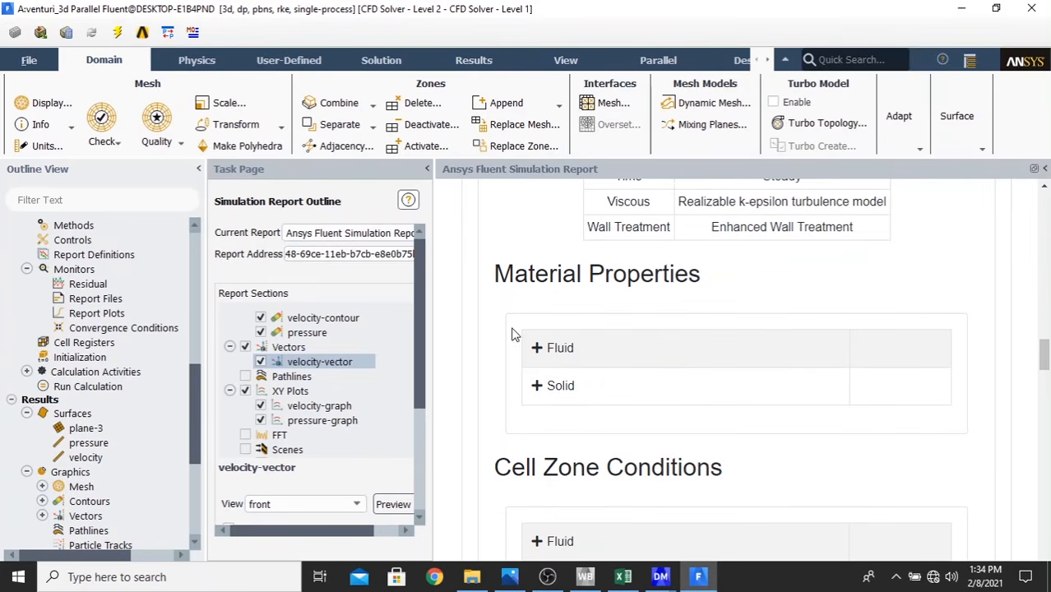
pyautogui.click(536, 349)
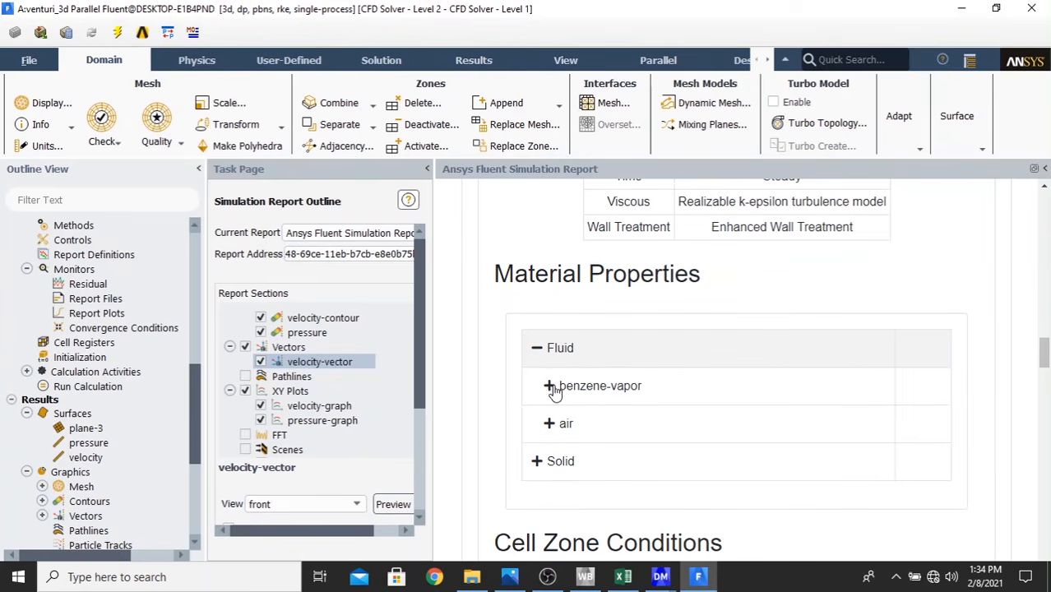
pyautogui.click(549, 385)
pyautogui.scroll(-5, 729, 313)
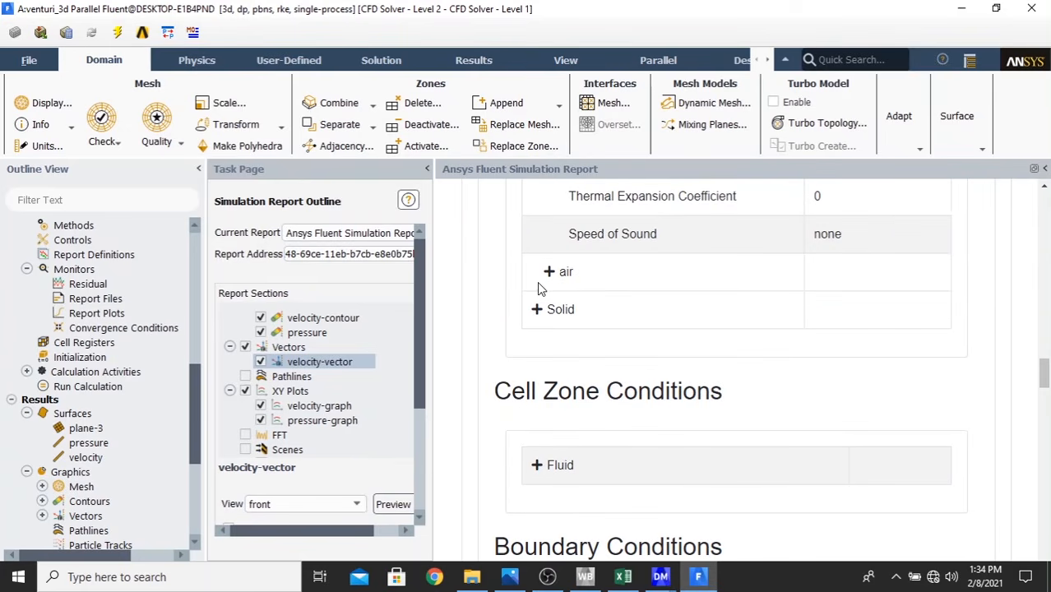
pyautogui.click(538, 310)
pyautogui.scroll(-1, 548, 307)
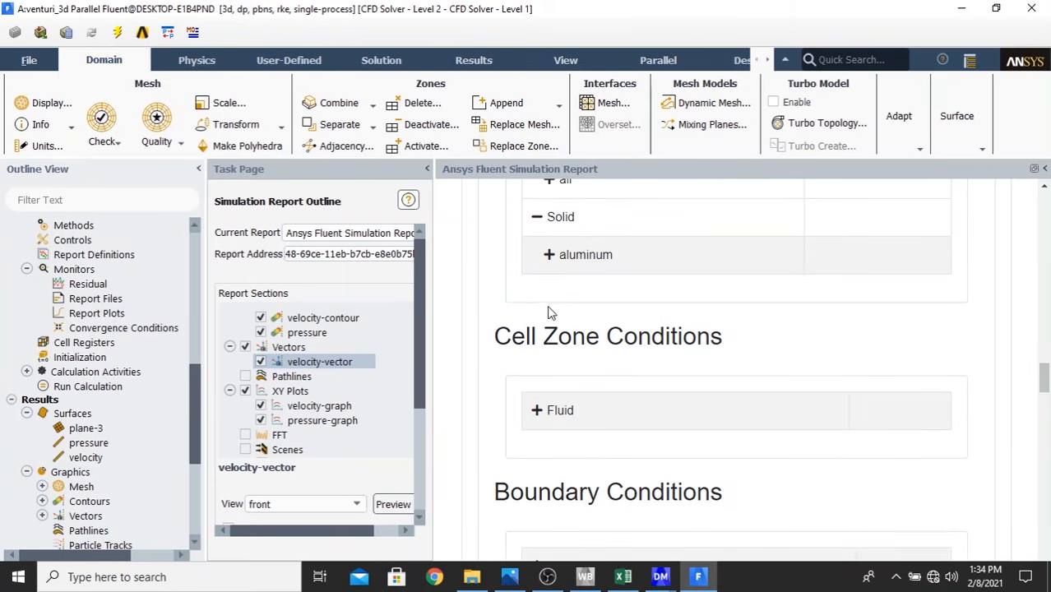
# - Expand the Fluid entry and its gas zone under the report's Cell Zone Conditions to inspect the settings
pyautogui.scroll(-2, 567, 372)
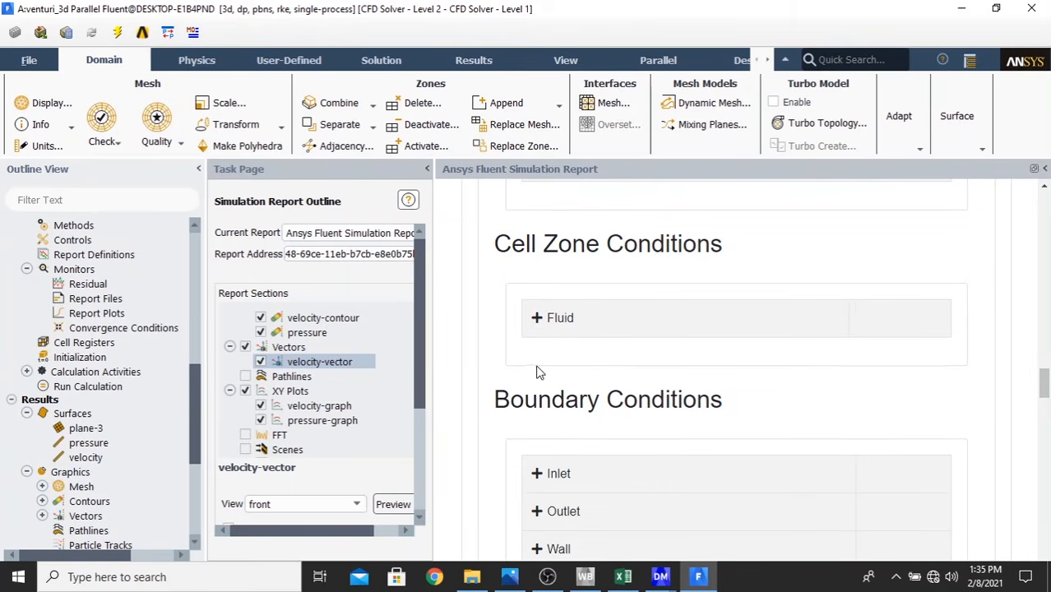
pyautogui.click(537, 319)
pyautogui.scroll(-1, 655, 333)
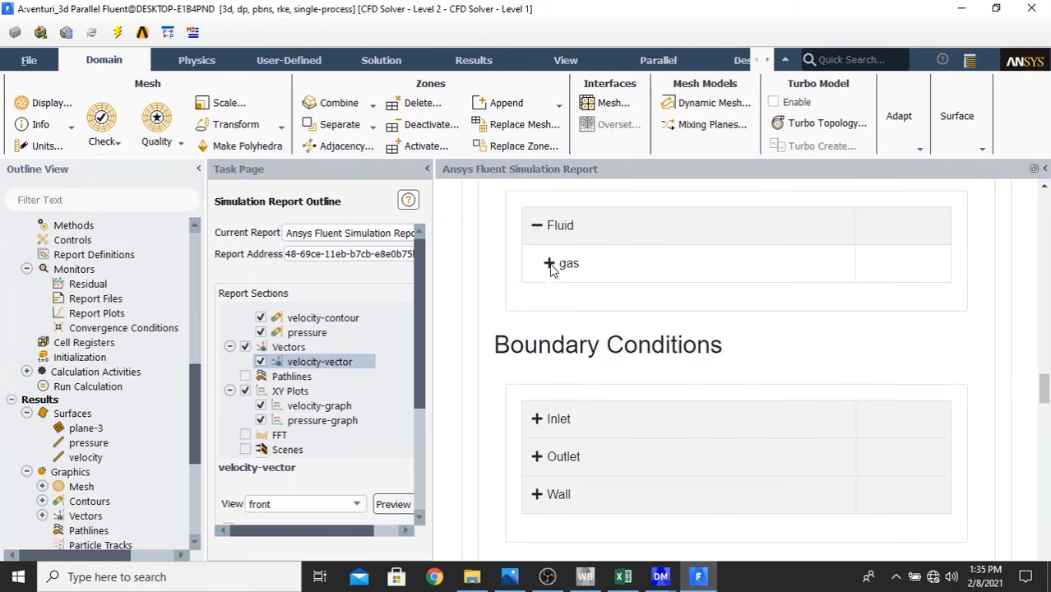
pyautogui.click(549, 265)
pyautogui.scroll(-6, 665, 341)
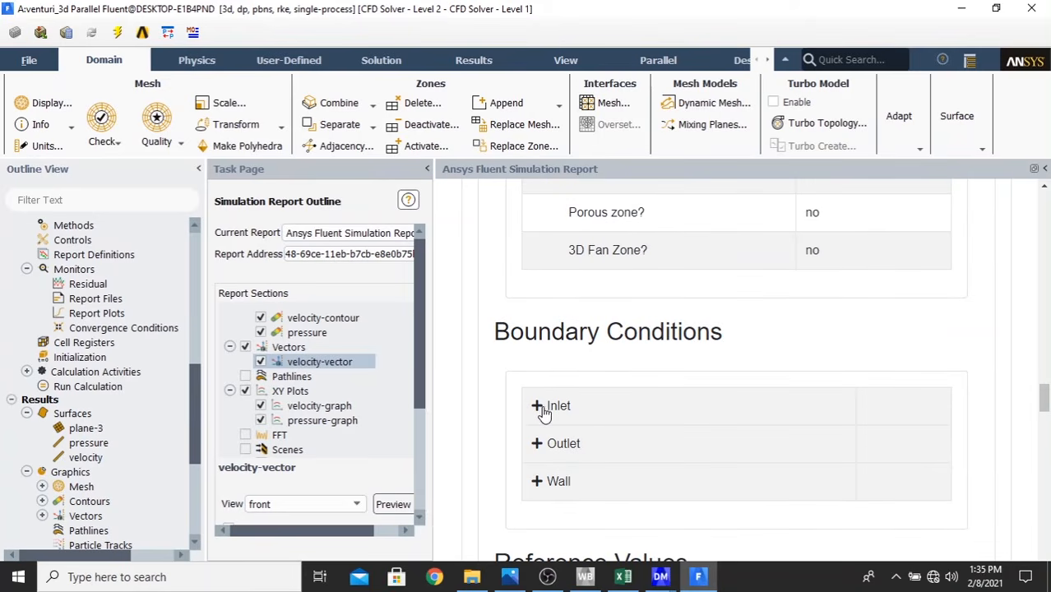
# - Expand the inlet and outlet entries under the report's Boundary Conditions to inspect their pressure and turbulence settings
pyautogui.click(541, 409)
pyautogui.scroll(-2, 652, 299)
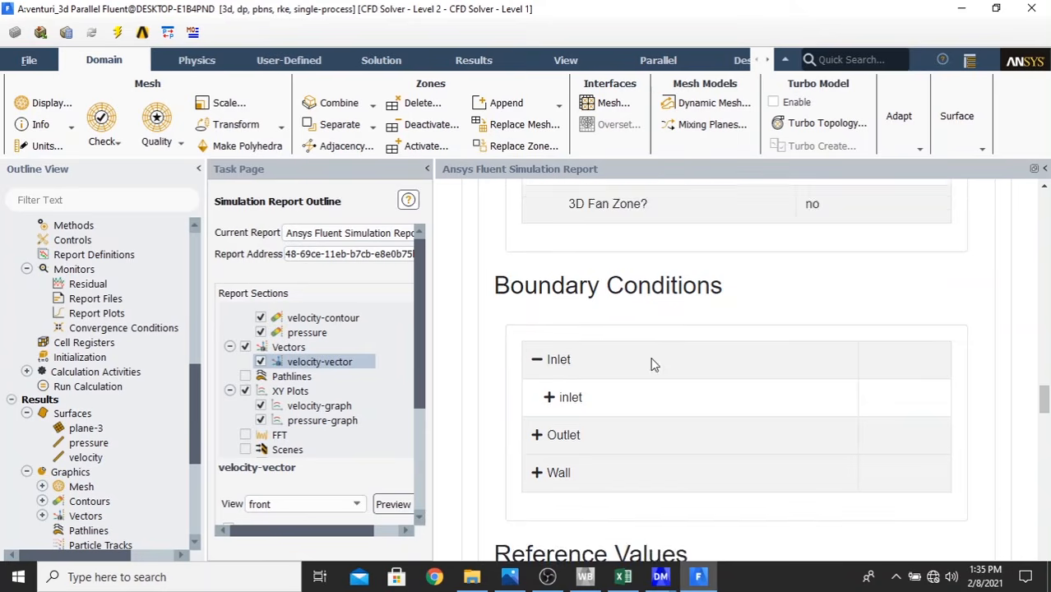
pyautogui.click(549, 307)
pyautogui.scroll(-4, 553, 380)
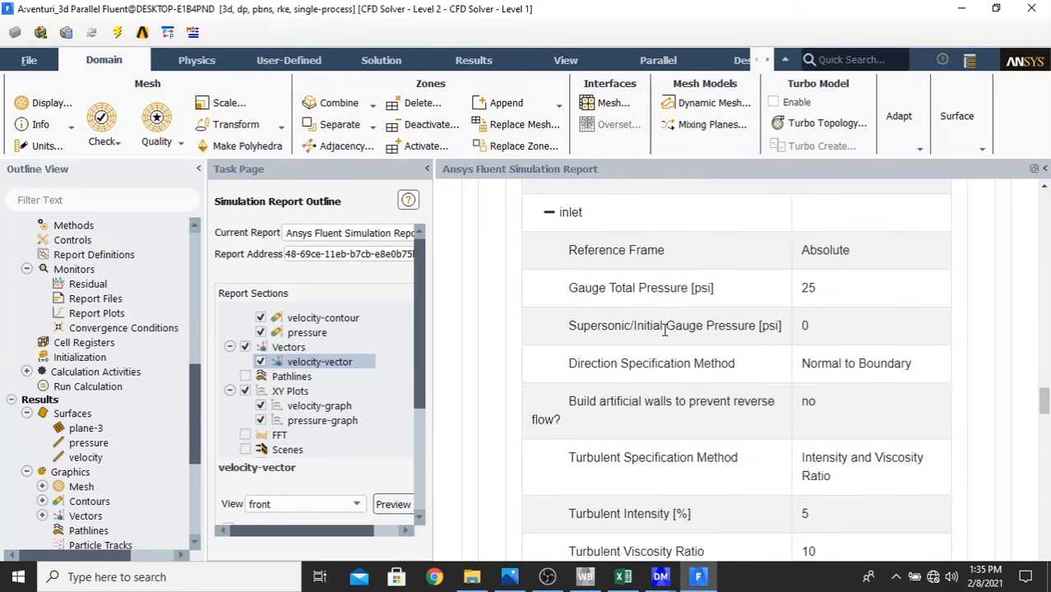
pyautogui.click(537, 403)
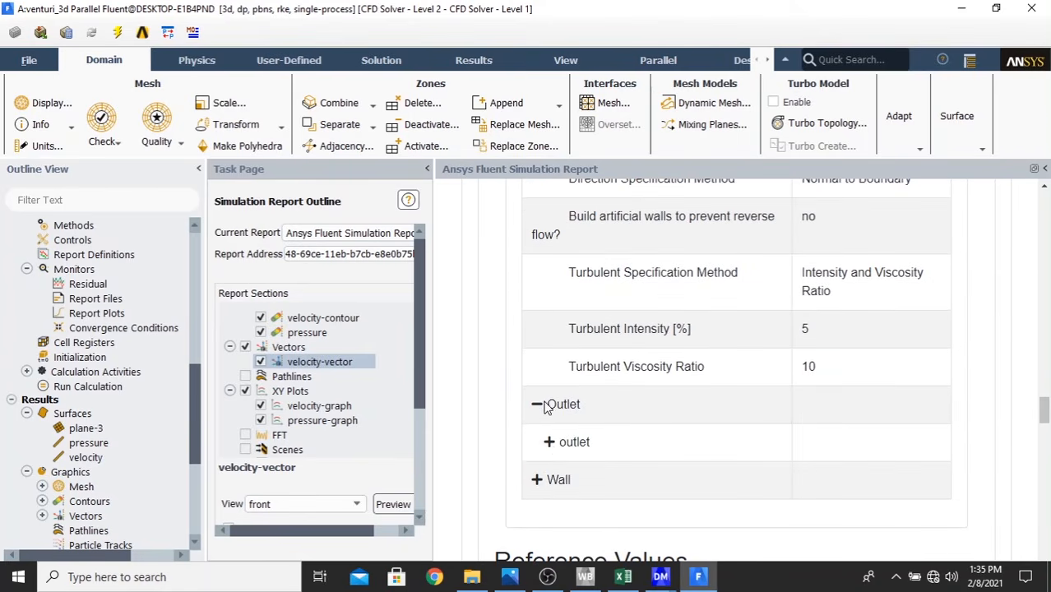
pyautogui.click(549, 442)
pyautogui.scroll(-9, 588, 386)
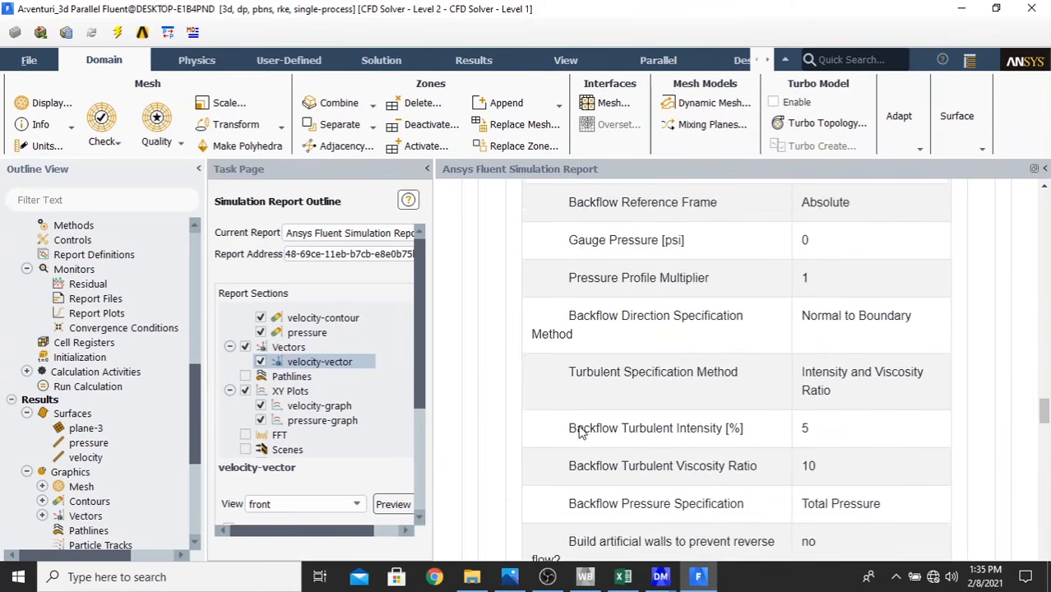
# - Review the report's Reference Values and expand Equations under Solver Settings to inspect it
pyautogui.scroll(-7, 579, 391)
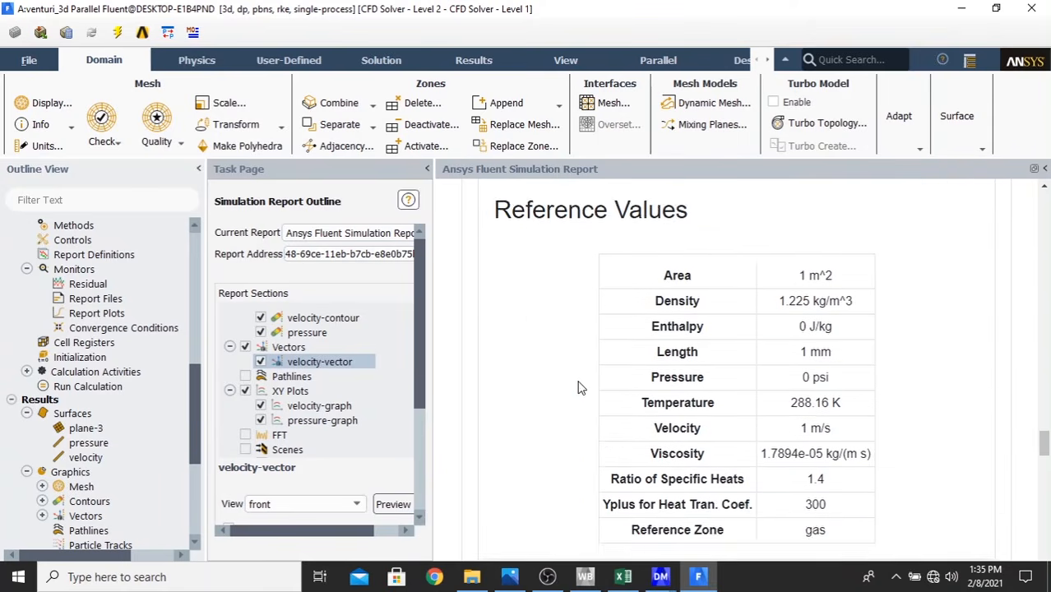
pyautogui.scroll(-1, 606, 394)
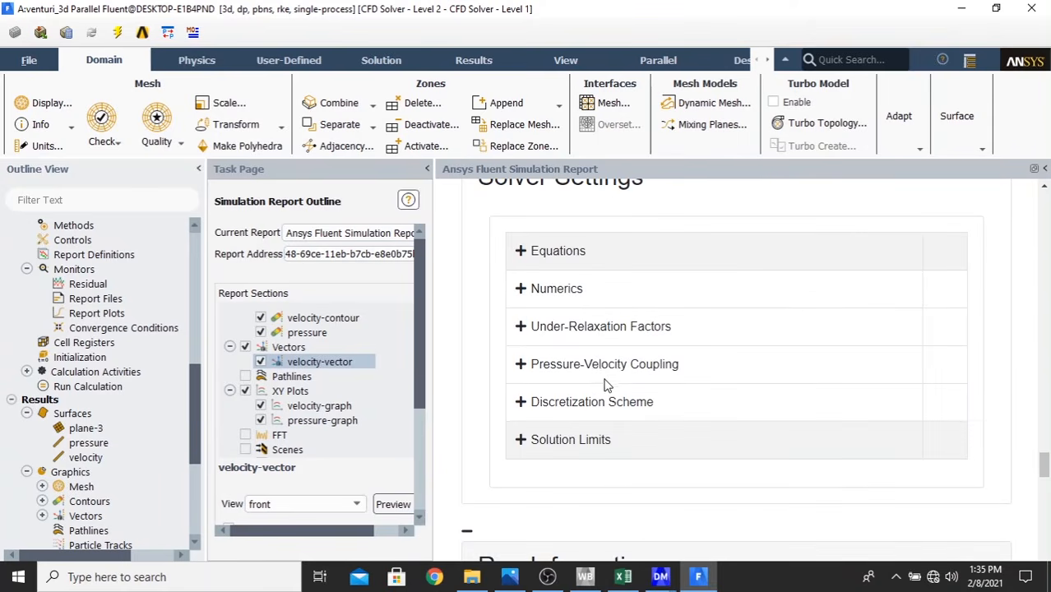
pyautogui.click(523, 256)
pyautogui.scroll(-5, 630, 344)
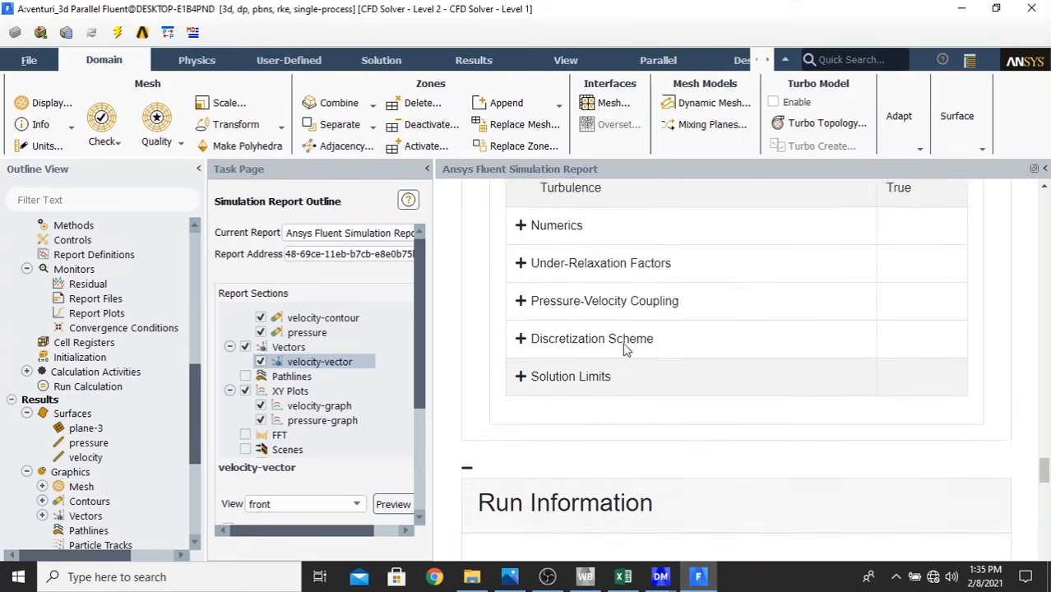
pyautogui.scroll(-3, 687, 346)
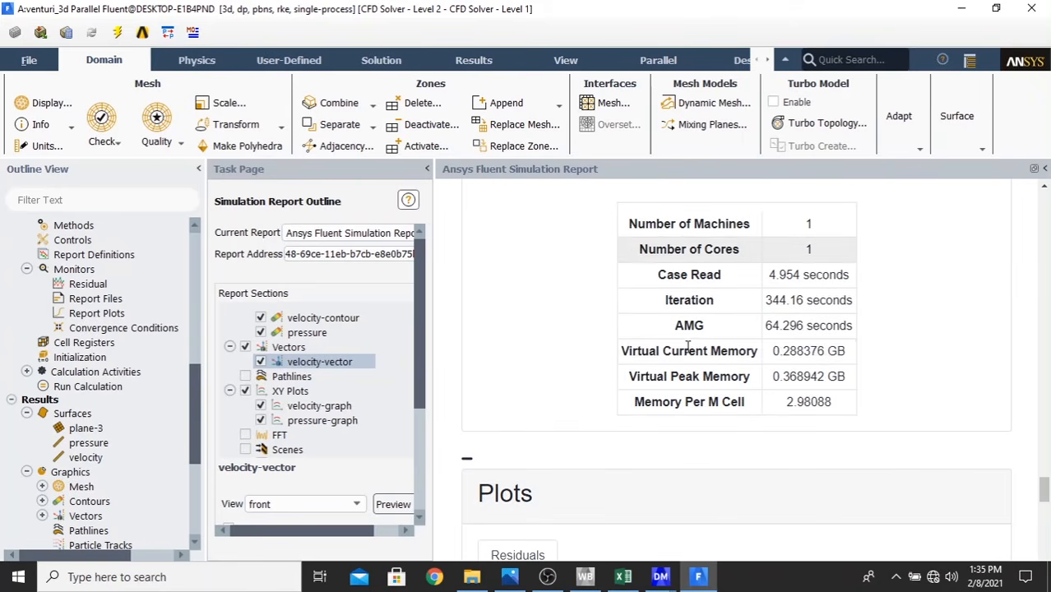
# - Examine the residuals plot and the mesh-1 image in the report's Plots and Mesh sections
pyautogui.scroll(-3, 694, 352)
pyautogui.scroll(-3, 695, 351)
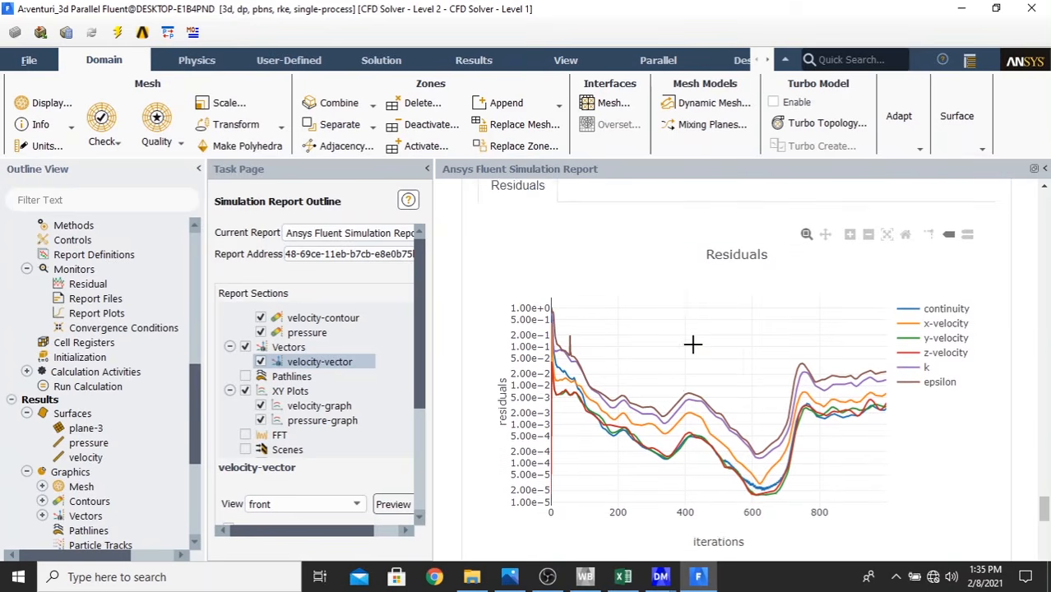
pyautogui.scroll(-5, 695, 345)
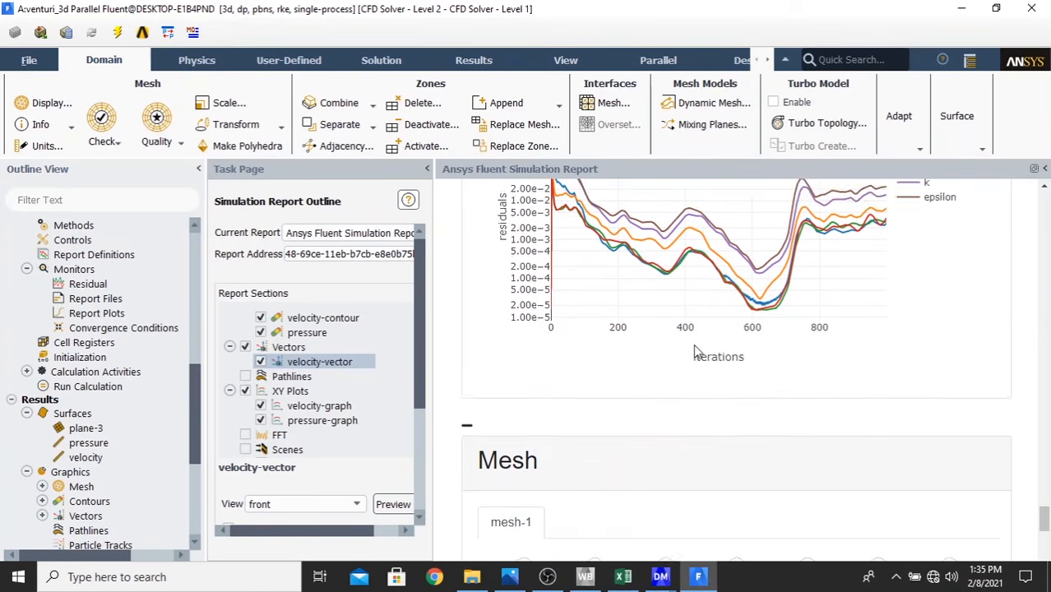
pyautogui.scroll(-6, 697, 352)
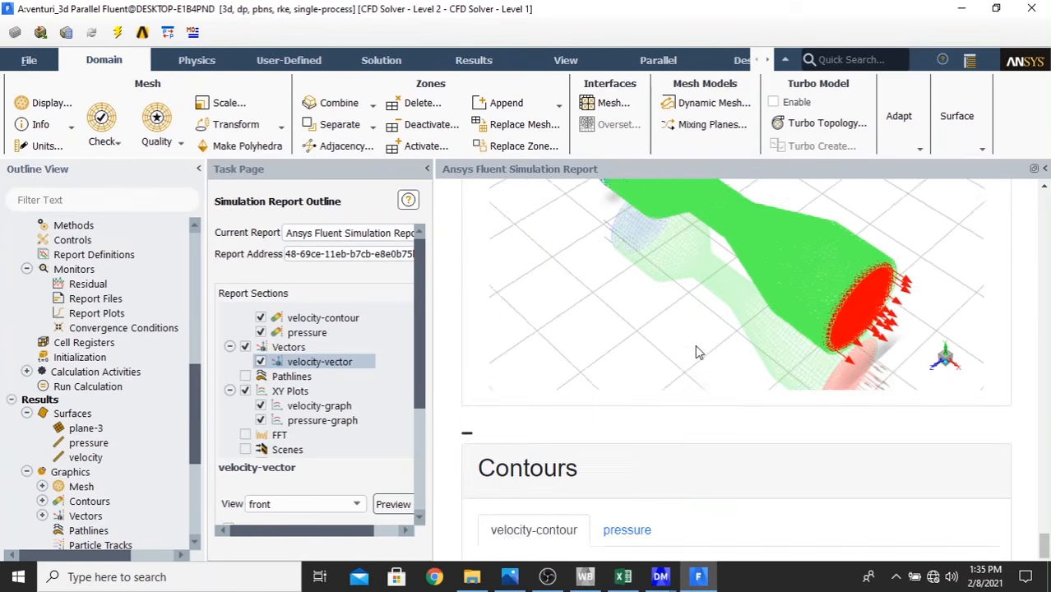
pyautogui.scroll(3, 695, 352)
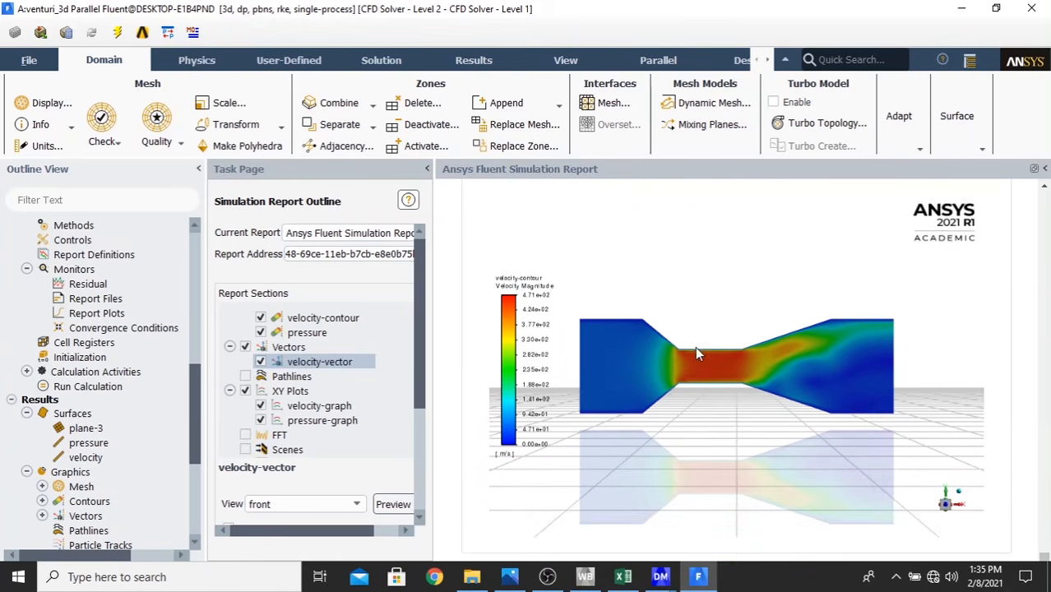
# - Review the report's velocity and pressure contours, followed by the velocity-graph and pressure-graph XY plots
pyautogui.click(630, 254)
pyautogui.click(570, 255)
pyautogui.scroll(-5, 737, 325)
pyautogui.scroll(-5, 738, 327)
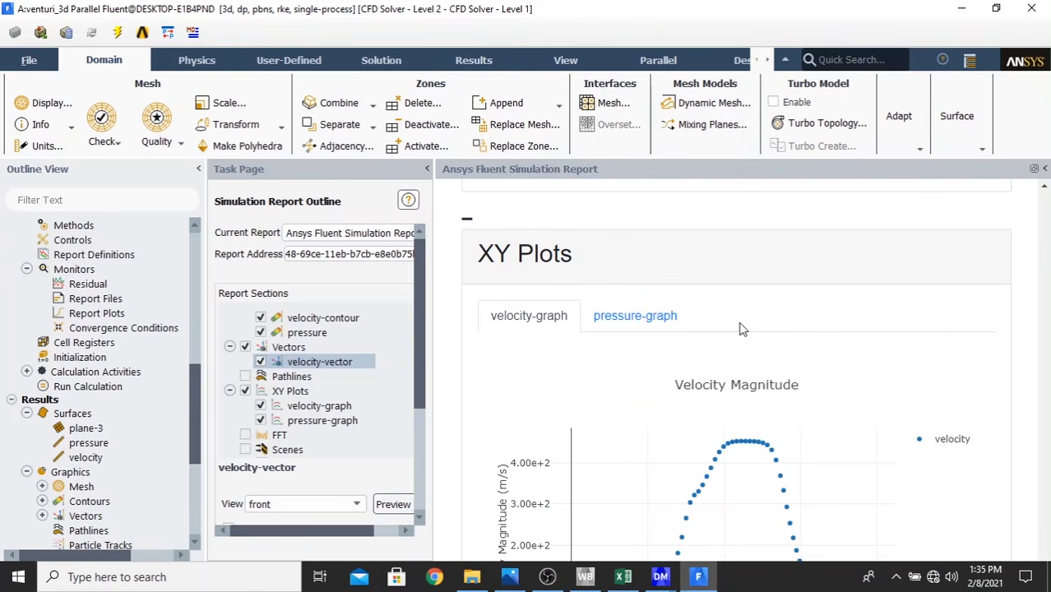
pyautogui.scroll(-1, 739, 329)
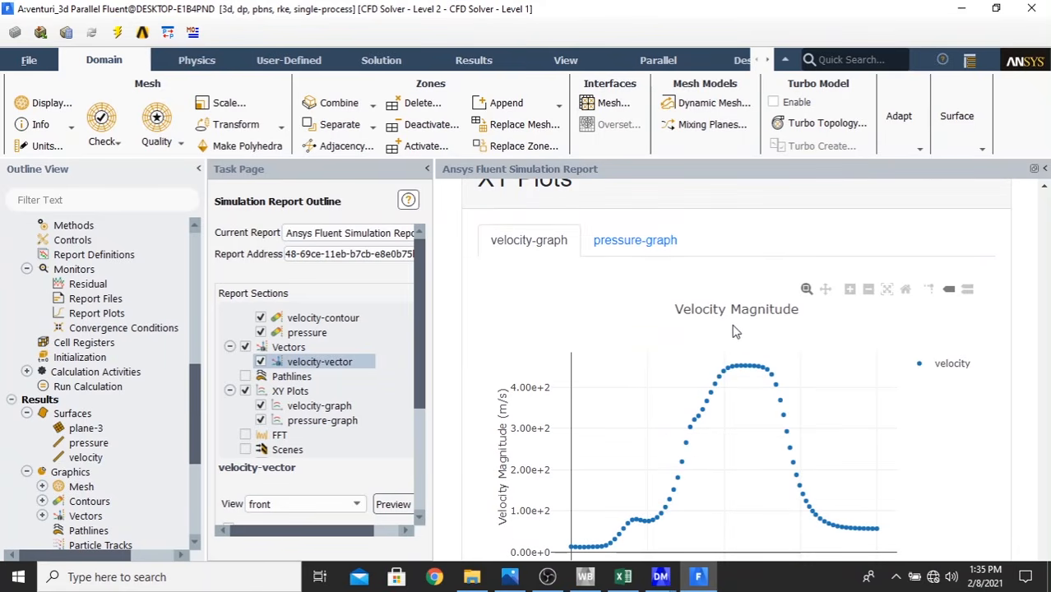
pyautogui.click(624, 247)
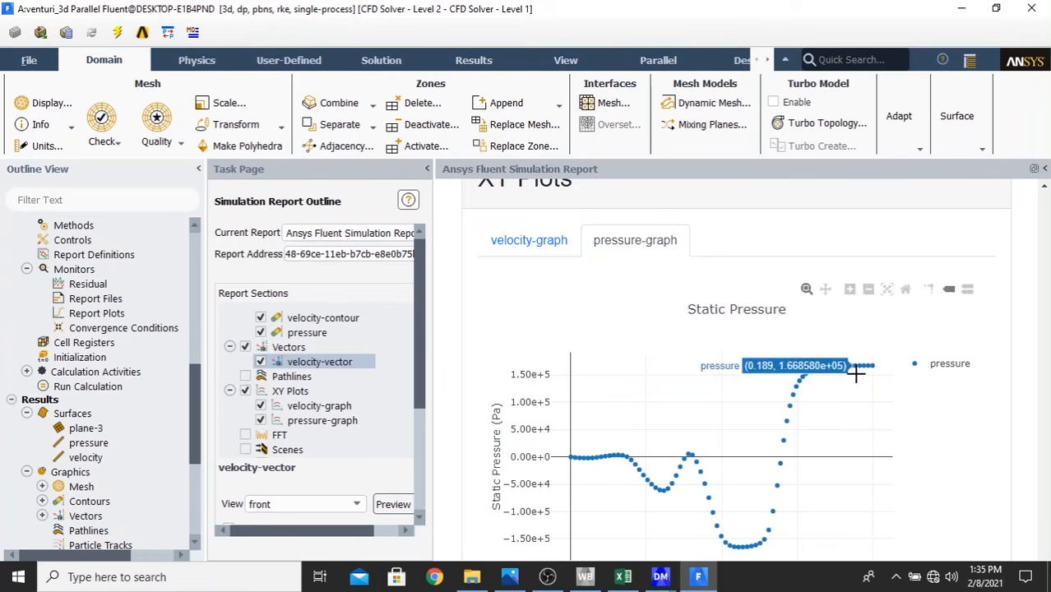
# - Start exporting the report as PDF and choose the VENTURI2 folder inside ANSYS FLUENT R1 2020 as the destination
pyautogui.moveTo(422, 397); pyautogui.dragTo(411, 533)
pyautogui.click(375, 516)
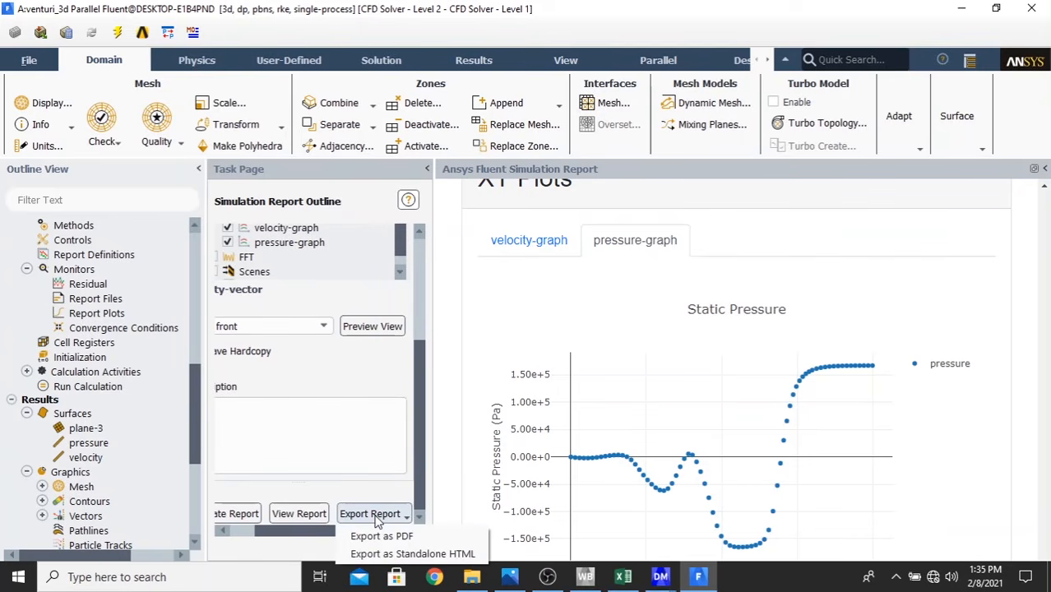
pyautogui.click(385, 539)
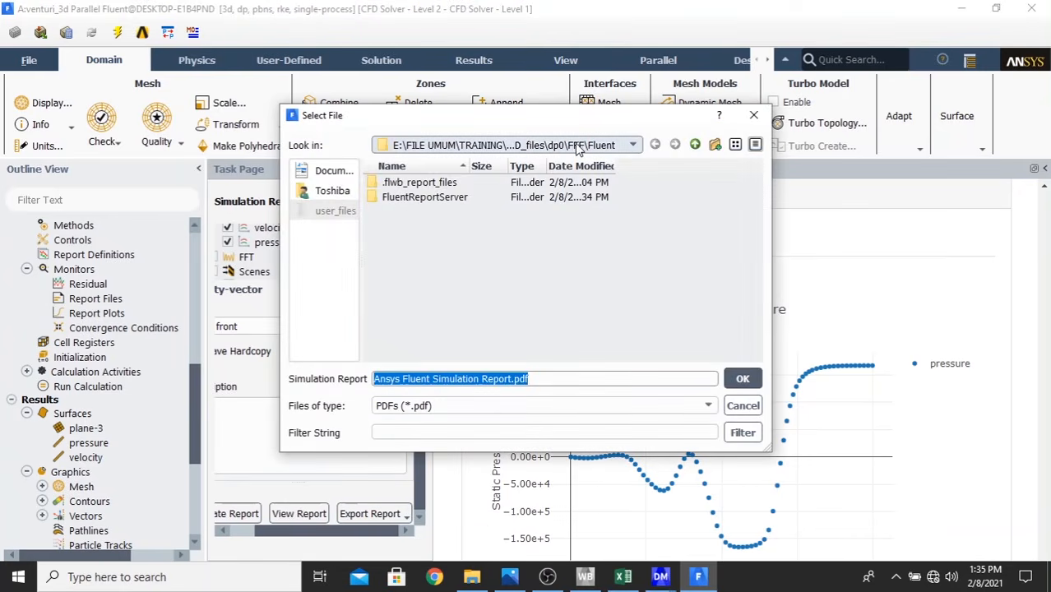
pyautogui.click(695, 145)
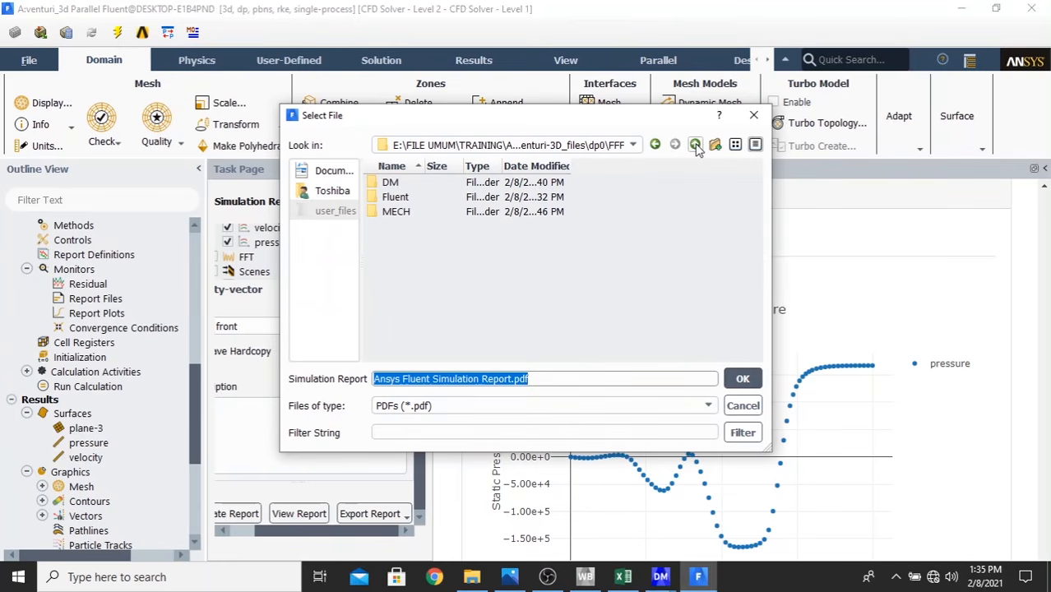
pyautogui.click(695, 145)
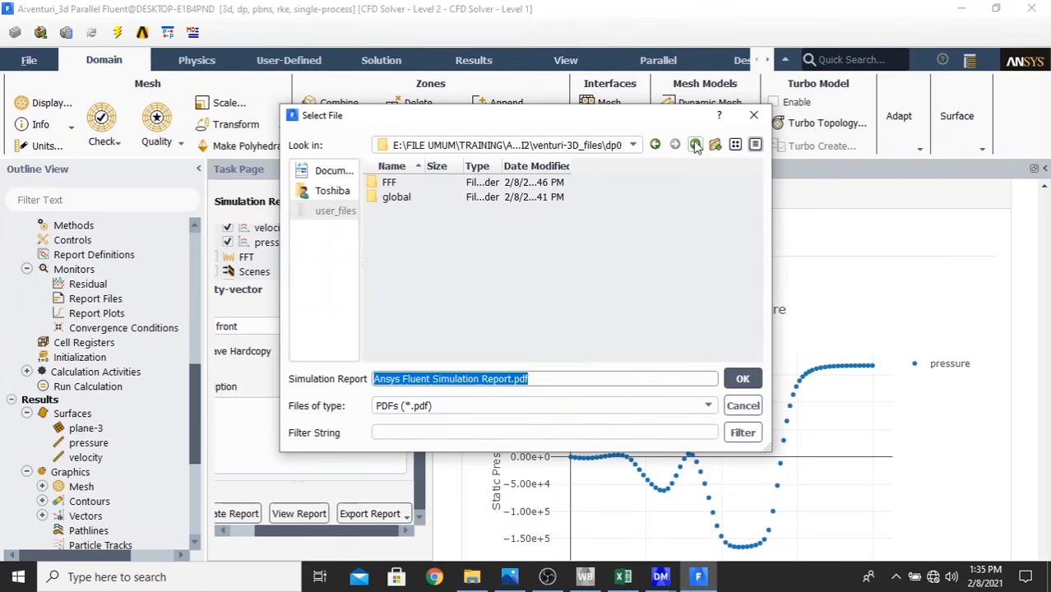
pyautogui.click(695, 145)
pyautogui.click(695, 145)
pyautogui.click(695, 145)
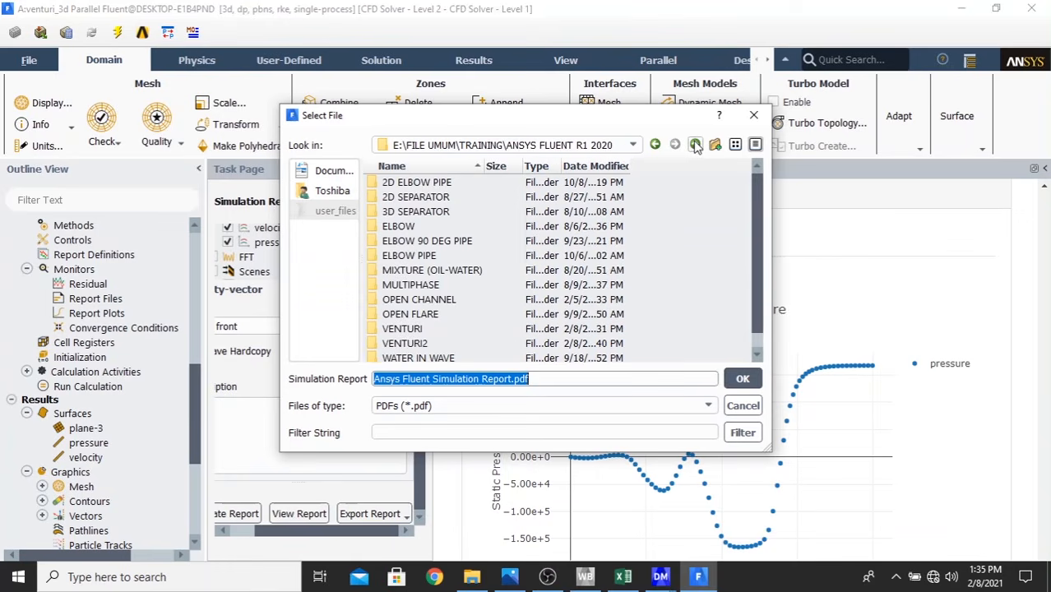
pyautogui.doubleClick(417, 341)
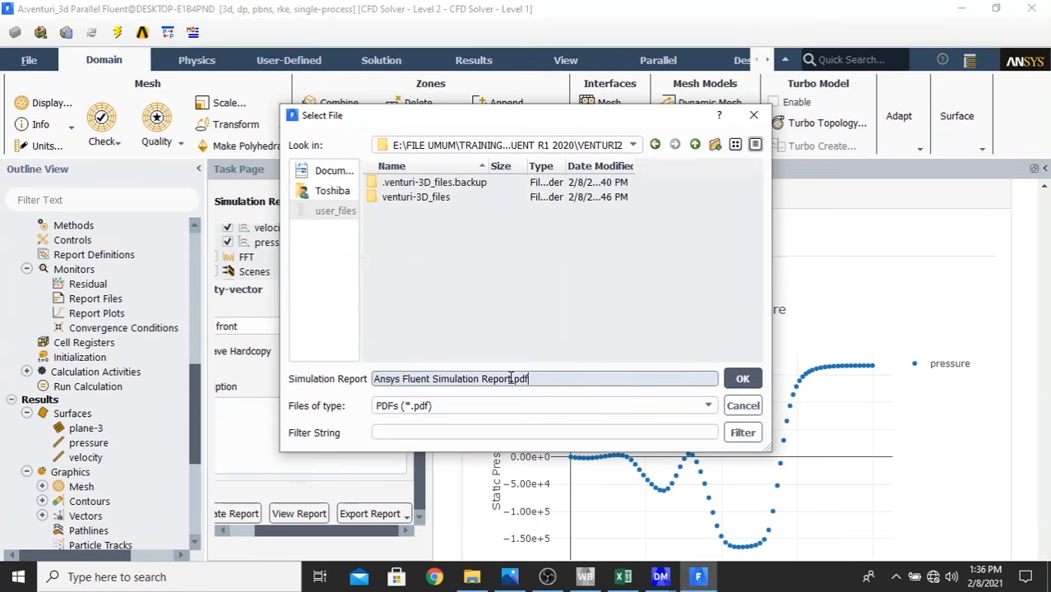
# - Name the PDF file Venturi Simulation Report.pdf and save the export
pyautogui.moveTo(510, 380); pyautogui.dragTo(346, 376)
pyautogui.click(430, 378)
pyautogui.moveTo(431, 378); pyautogui.dragTo(301, 375)
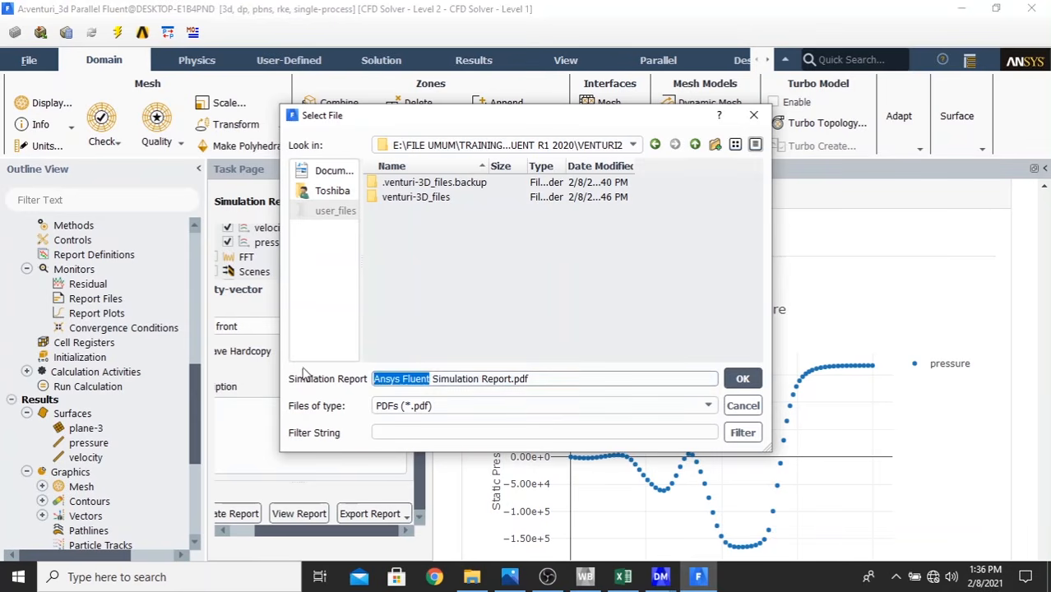
pyautogui.write('Ventur')
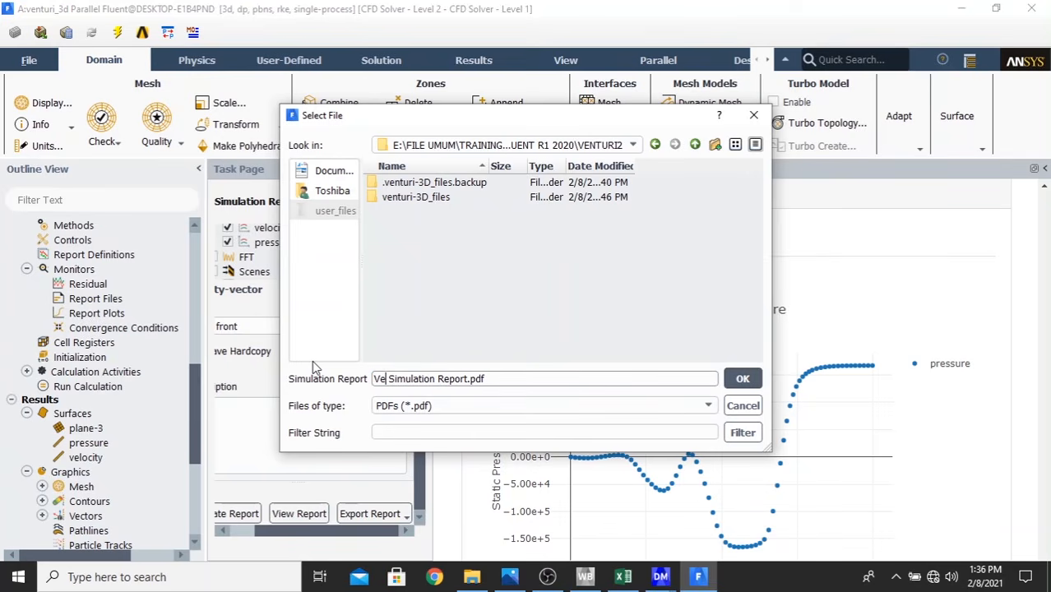
pyautogui.write('i')
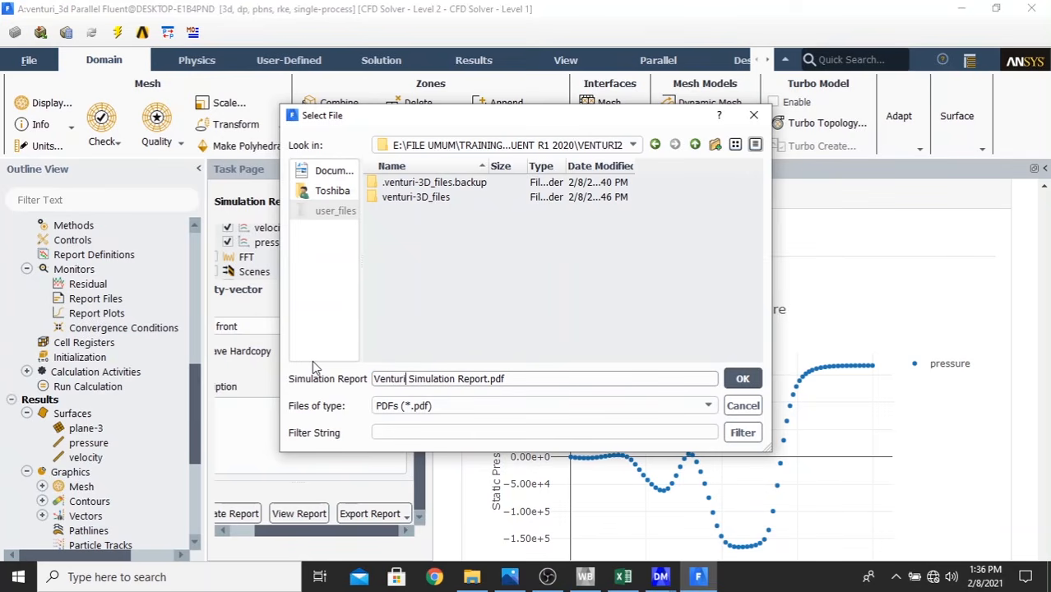
pyautogui.click(743, 379)
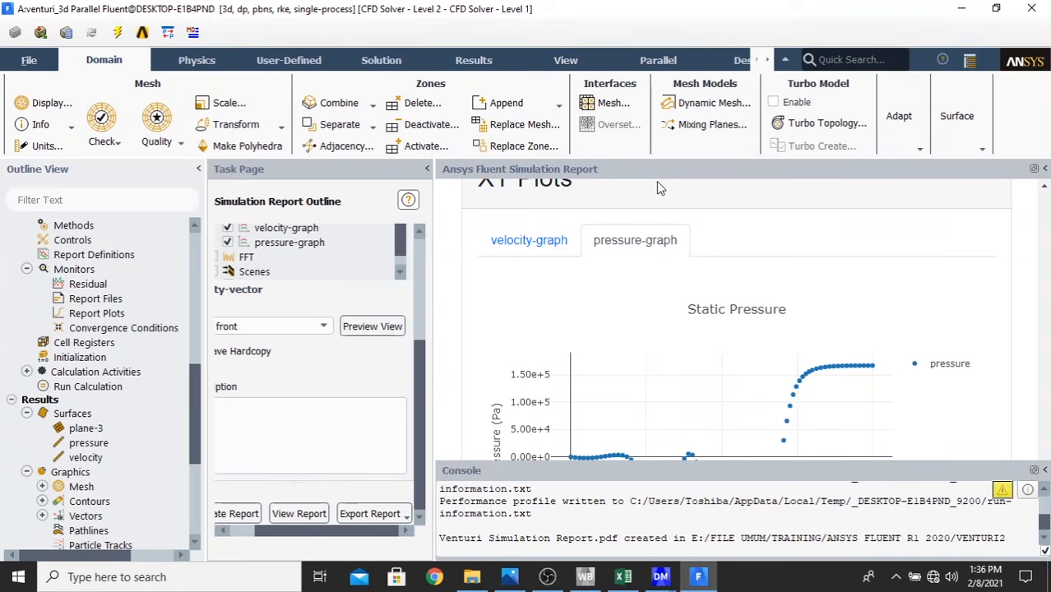
# - Switch to File Explorer and open the folder E:\FILE UMUM\TRAINING\ANSYS FLUENT R1 2020\VENTURI2 to locate the exported report
pyautogui.click(460, 579)
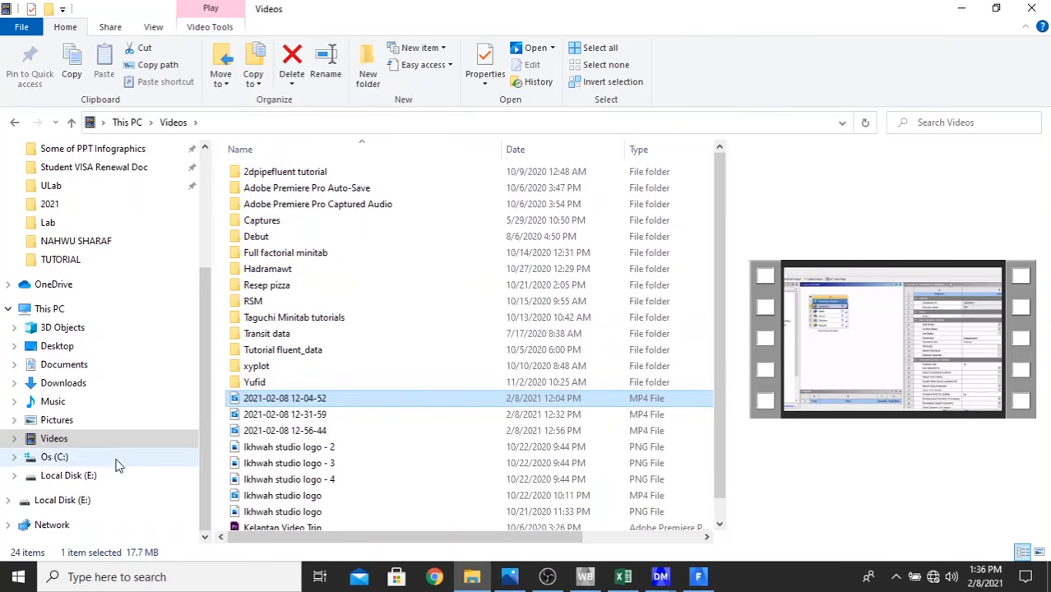
pyautogui.click(86, 474)
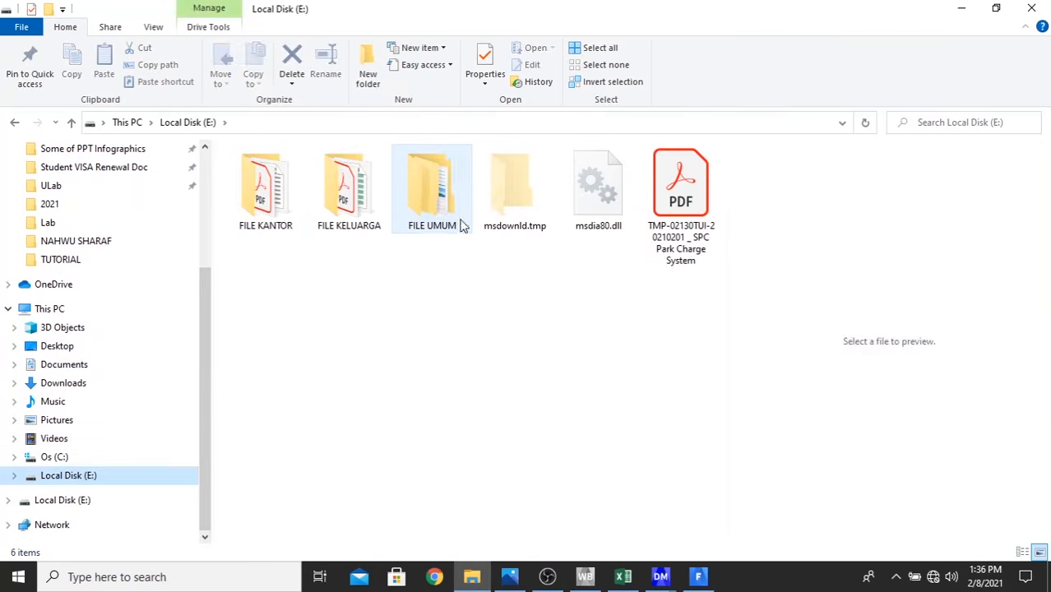
pyautogui.doubleClick(442, 212)
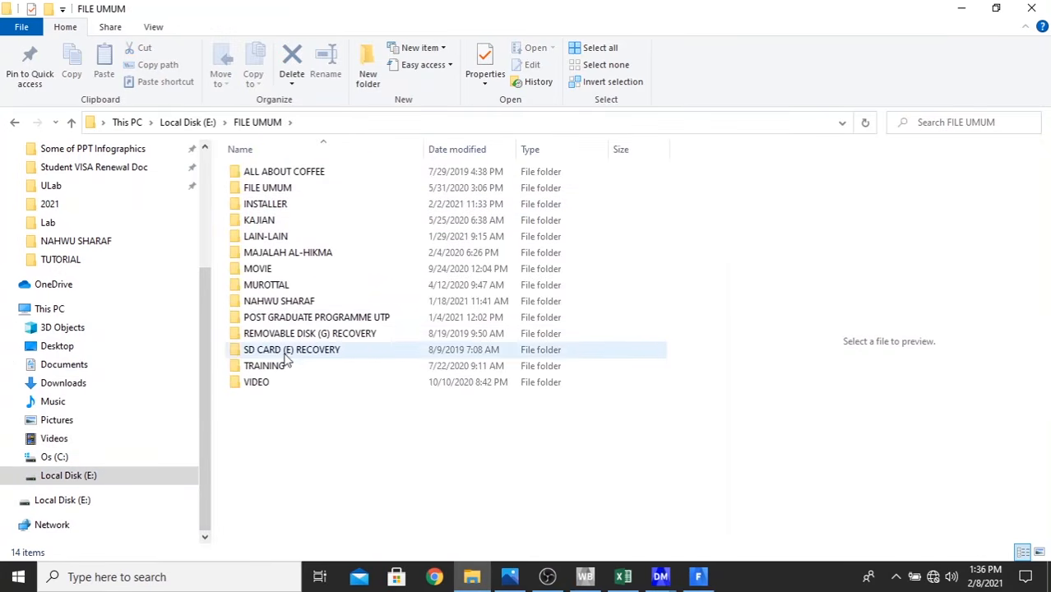
pyautogui.doubleClick(286, 382)
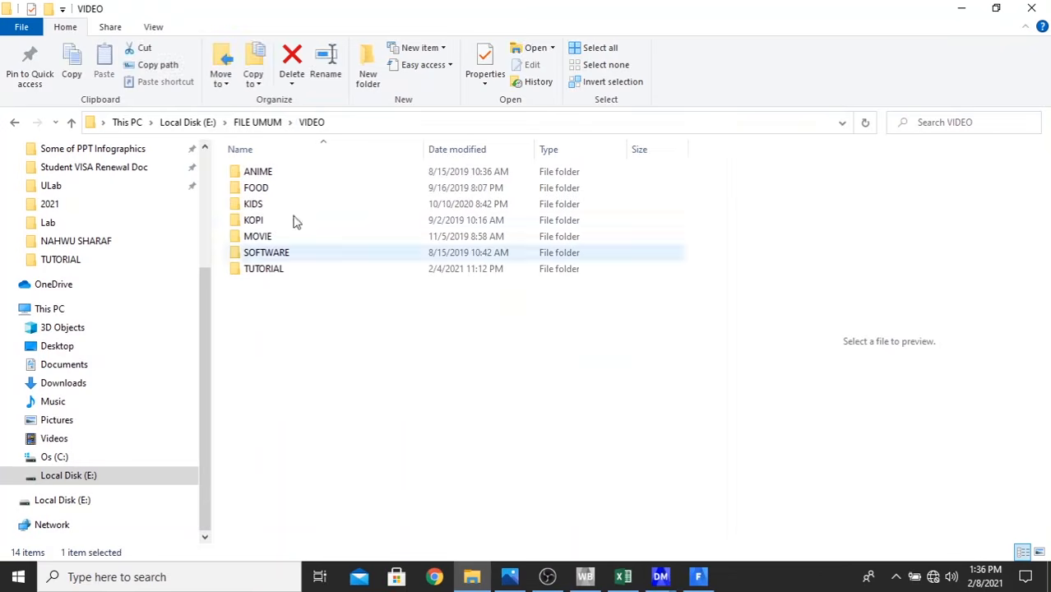
pyautogui.click(269, 123)
pyautogui.doubleClick(288, 367)
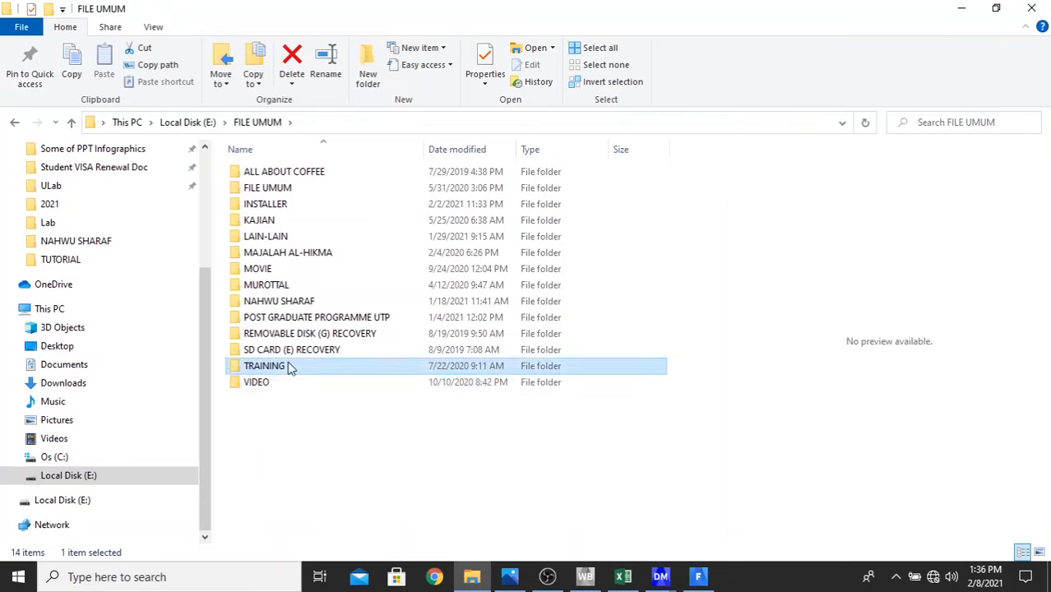
pyautogui.doubleClick(300, 176)
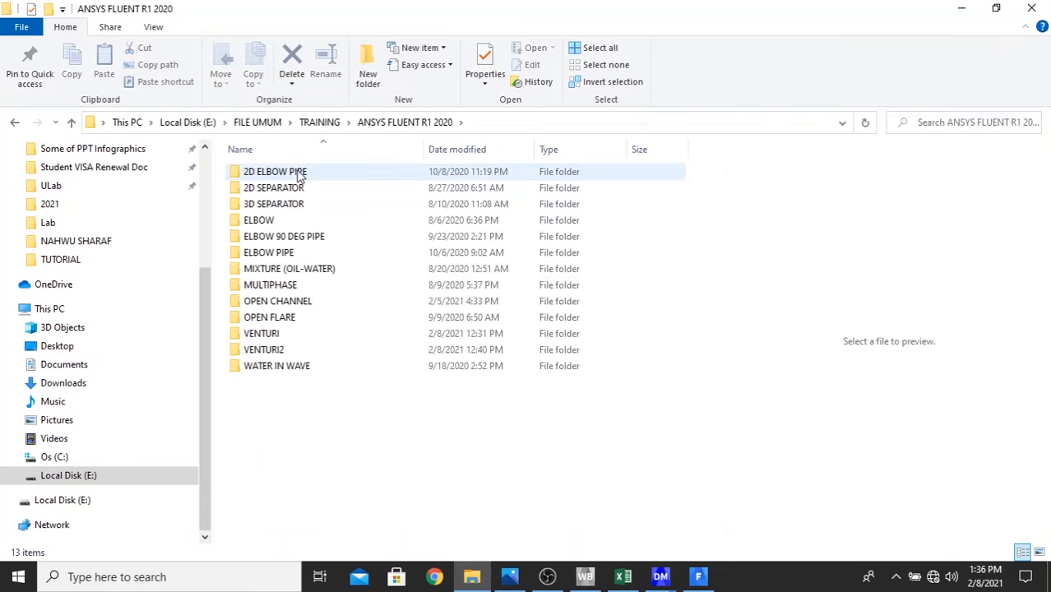
pyautogui.doubleClick(280, 349)
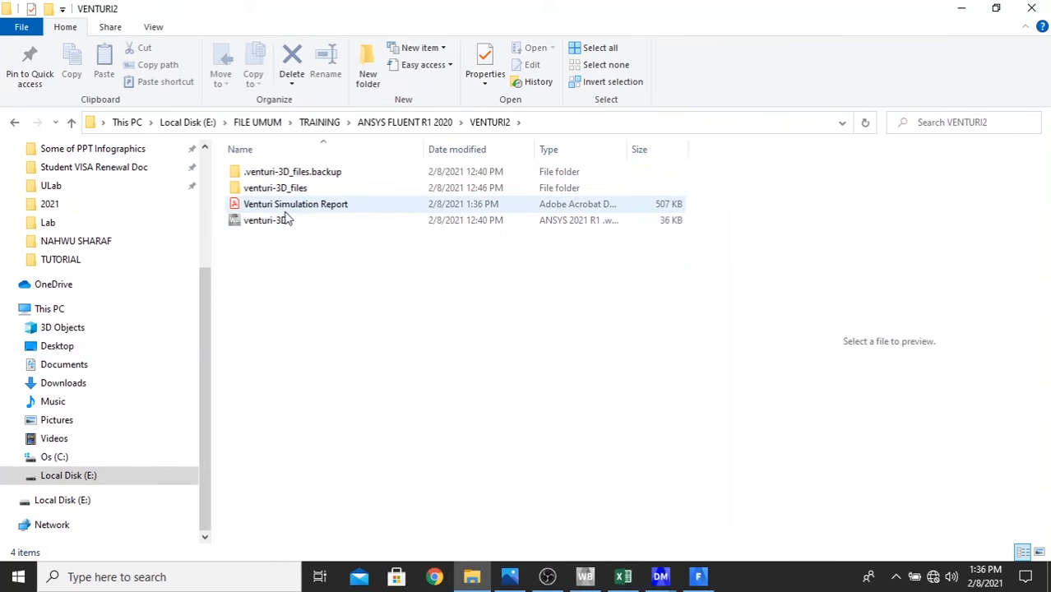
# - Open the exported Venturi Simulation Report PDF in Adobe Acrobat Reader and collapse the tools pane to widen the page view
pyautogui.doubleClick(282, 204)
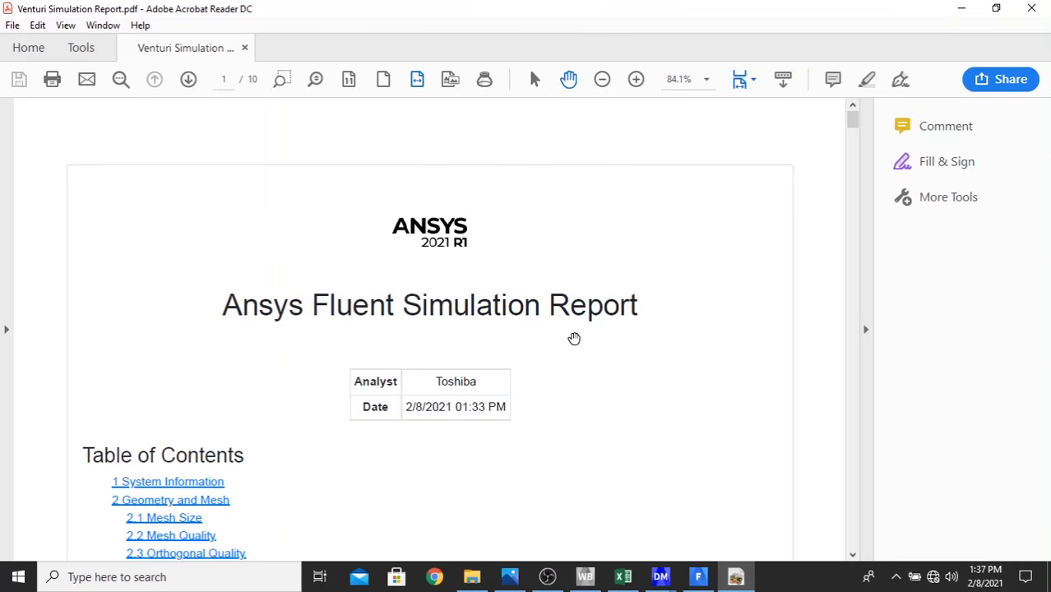
pyautogui.click(865, 225)
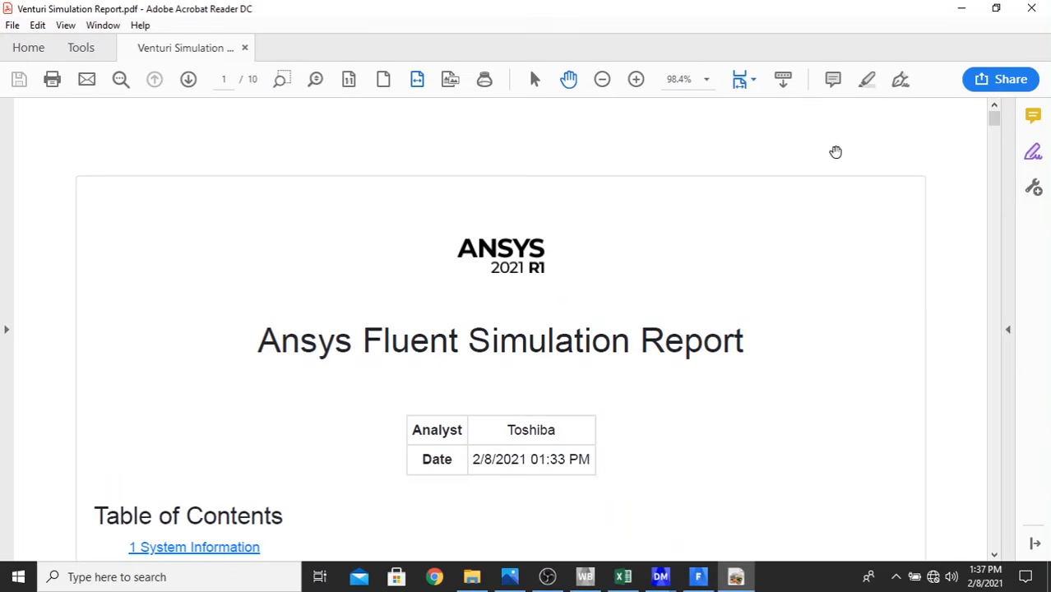
# - Review the exported PDF from the table of contents through the mesh size, mesh quality and orthogonal quality sections onward, and return to its first page
pyautogui.scroll(-3, 999, 127)
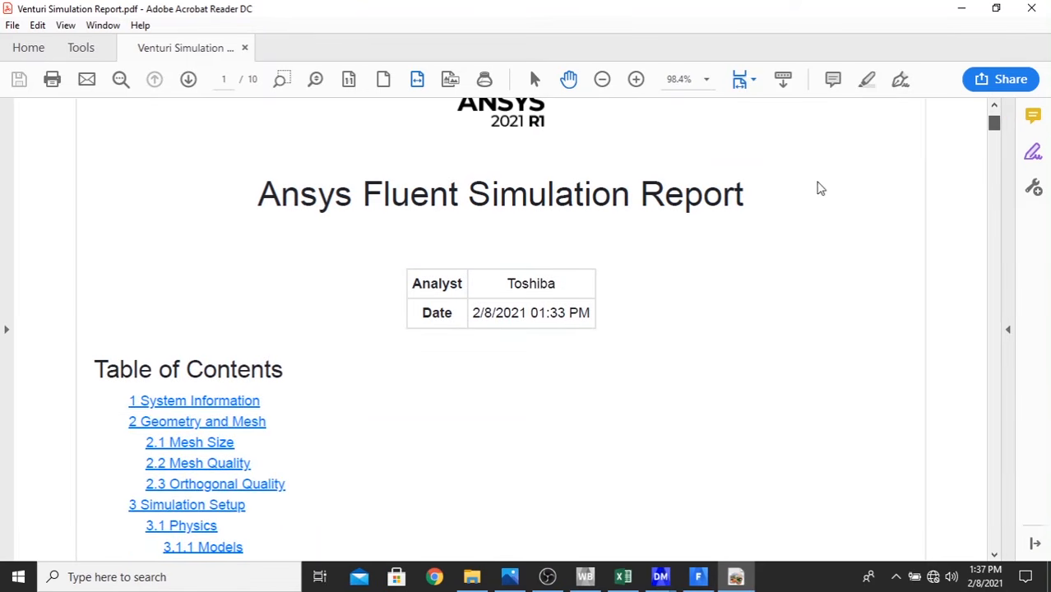
pyautogui.scroll(-15, 821, 195)
pyautogui.scroll(9, 837, 207)
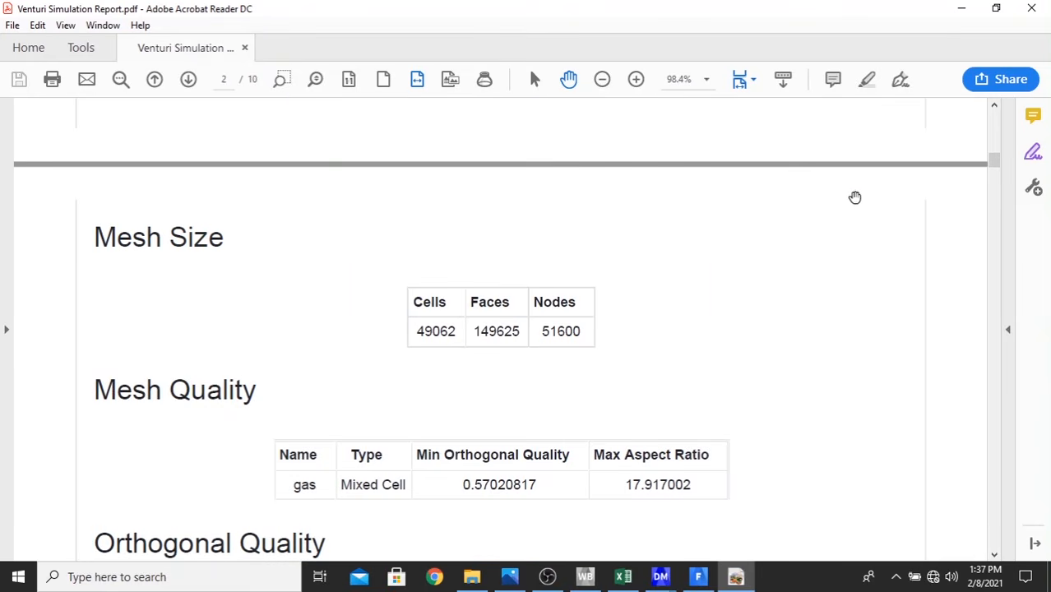
pyautogui.scroll(4, 853, 194)
pyautogui.scroll(2, 854, 195)
pyautogui.scroll(-8, 847, 198)
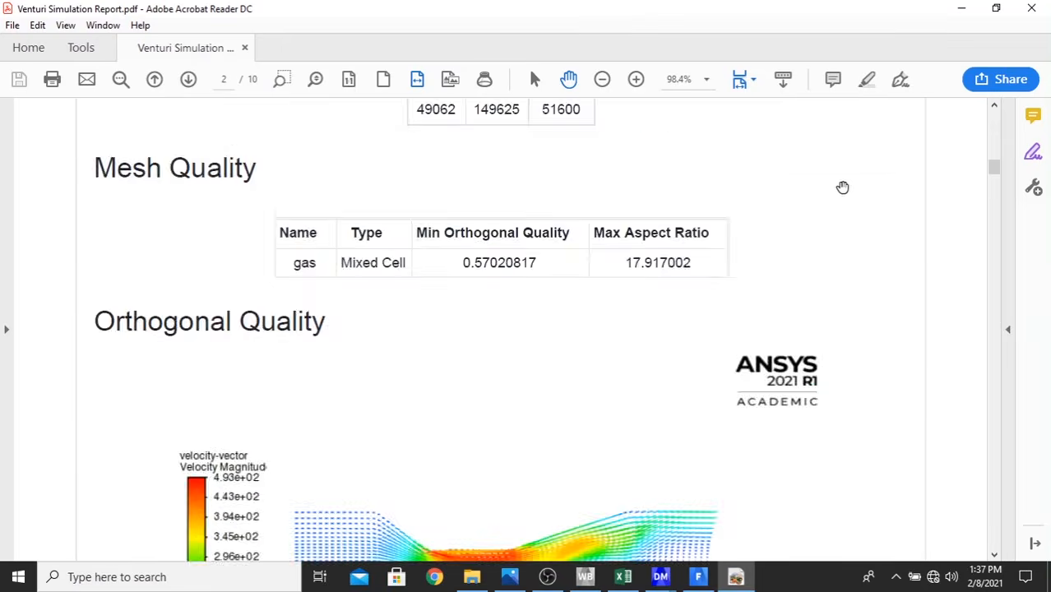
pyautogui.scroll(-10, 905, 247)
pyautogui.scroll(-5, 902, 239)
pyautogui.scroll(-15, 902, 232)
pyautogui.moveTo(994, 249); pyautogui.dragTo(1015, 121)
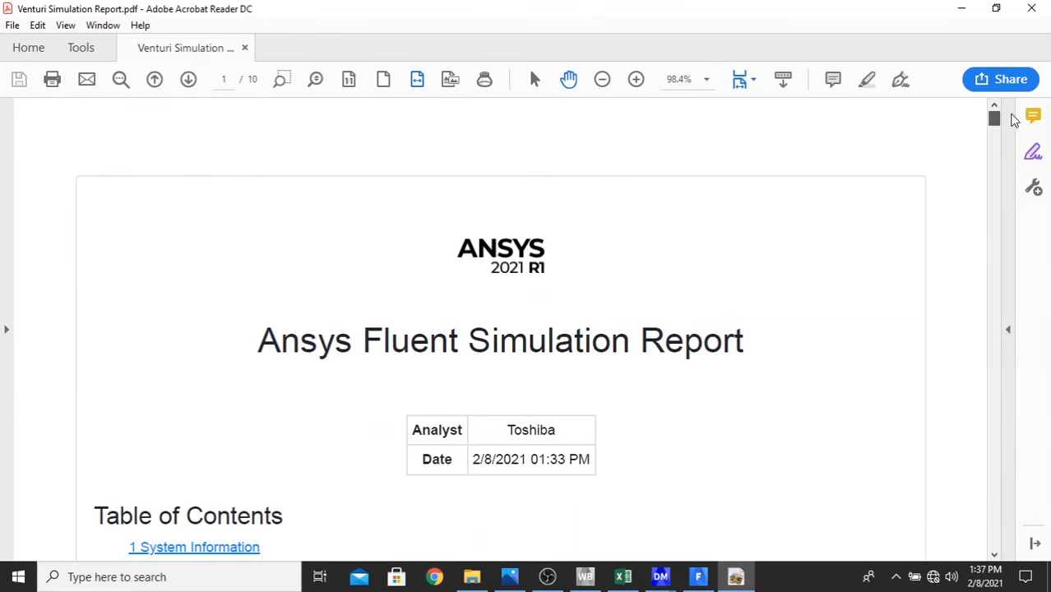